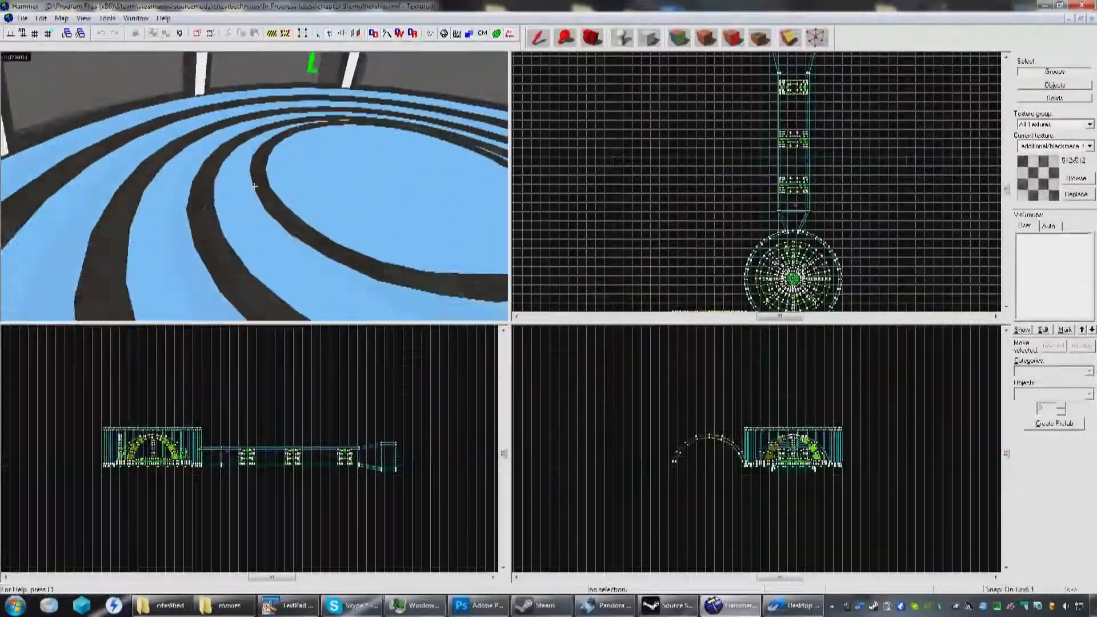
Step: Examine the dome's white-trimmed ribs, their meeting point overhead and the ringed blue floor in the 3D view
{"action": "key", "text": "z"}
{"action": "key", "text": "z"}
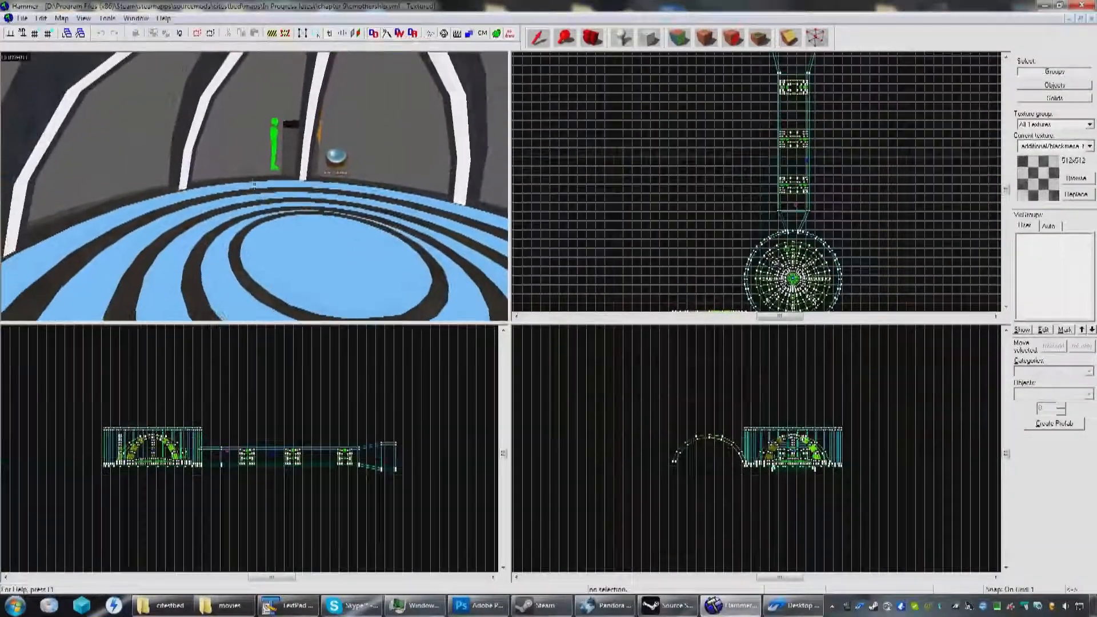
{"action": "key", "text": "w"}
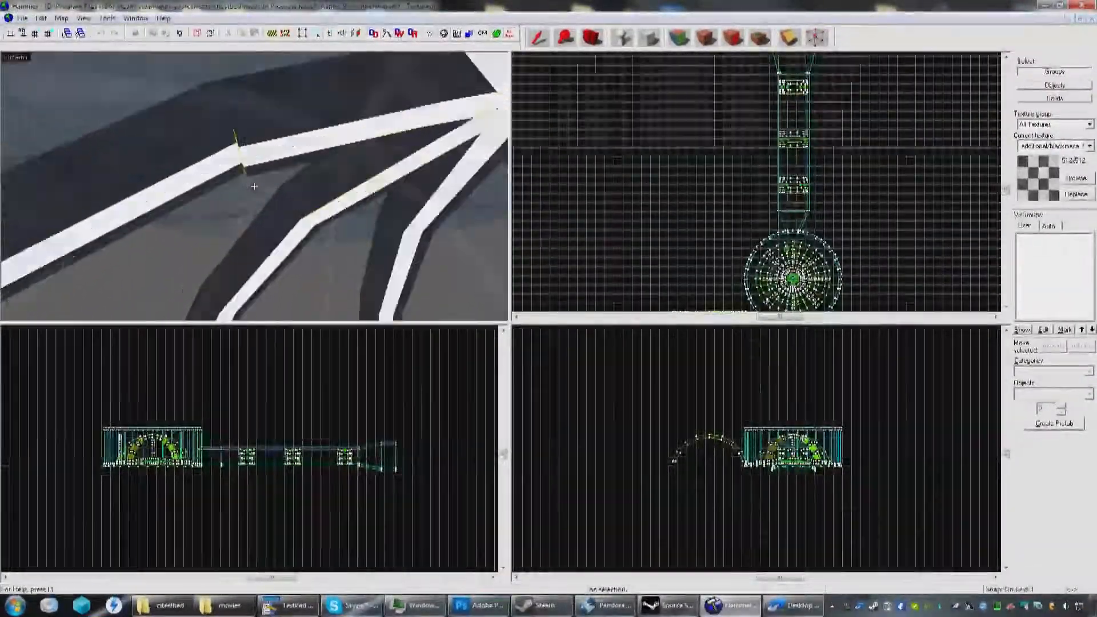
{"action": "key", "text": "a"}
{"action": "key", "text": "s"}
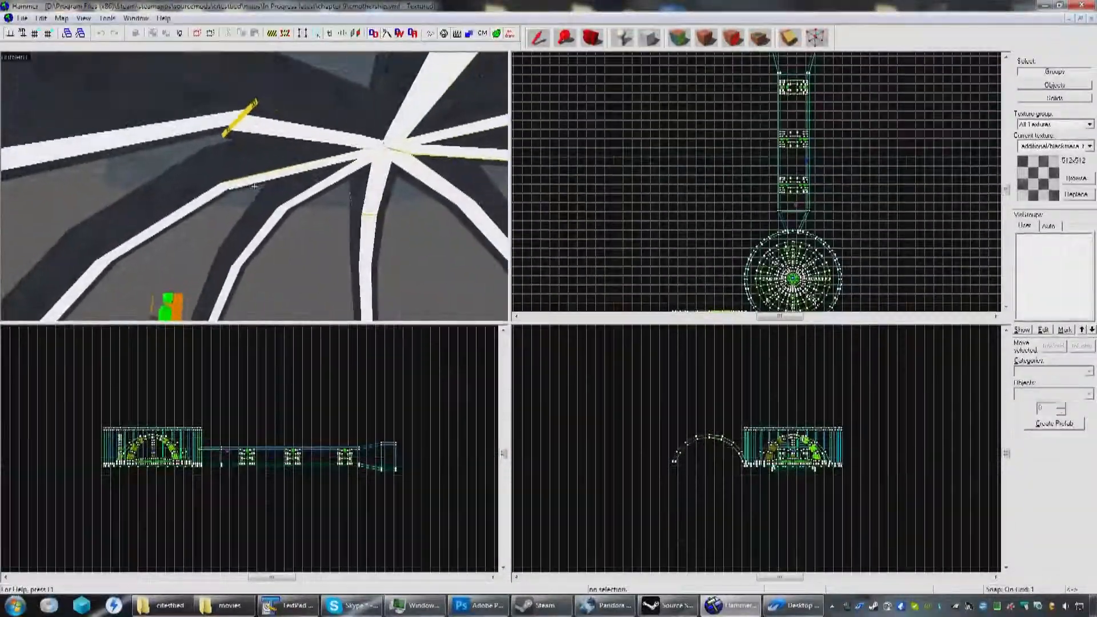
{"action": "key", "text": "d"}
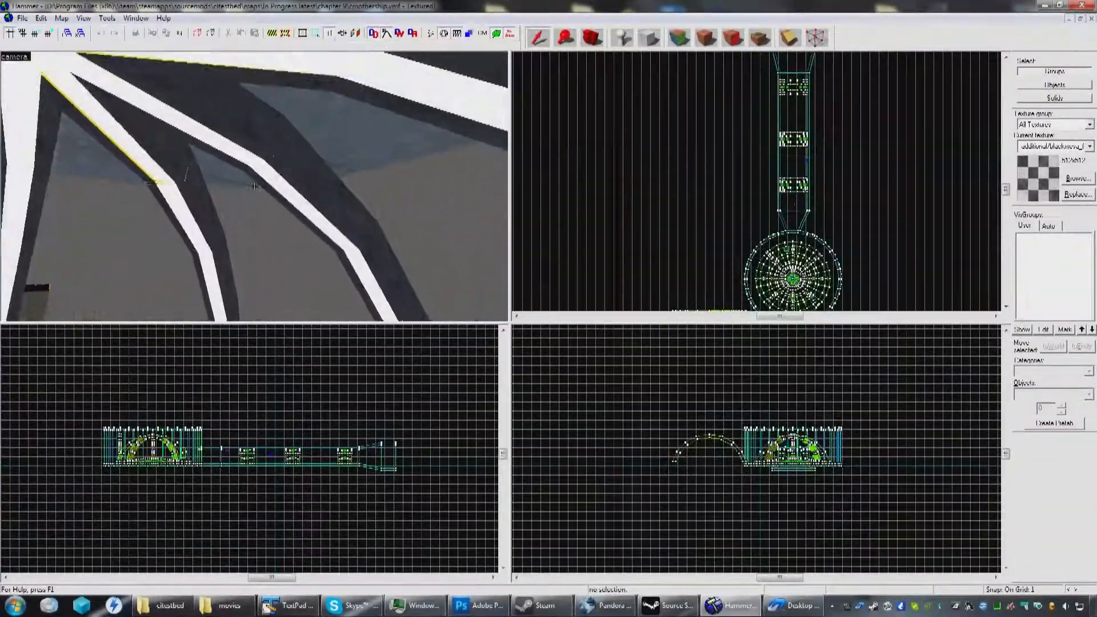
{"action": "key", "text": "a"}
{"action": "key", "text": "d"}
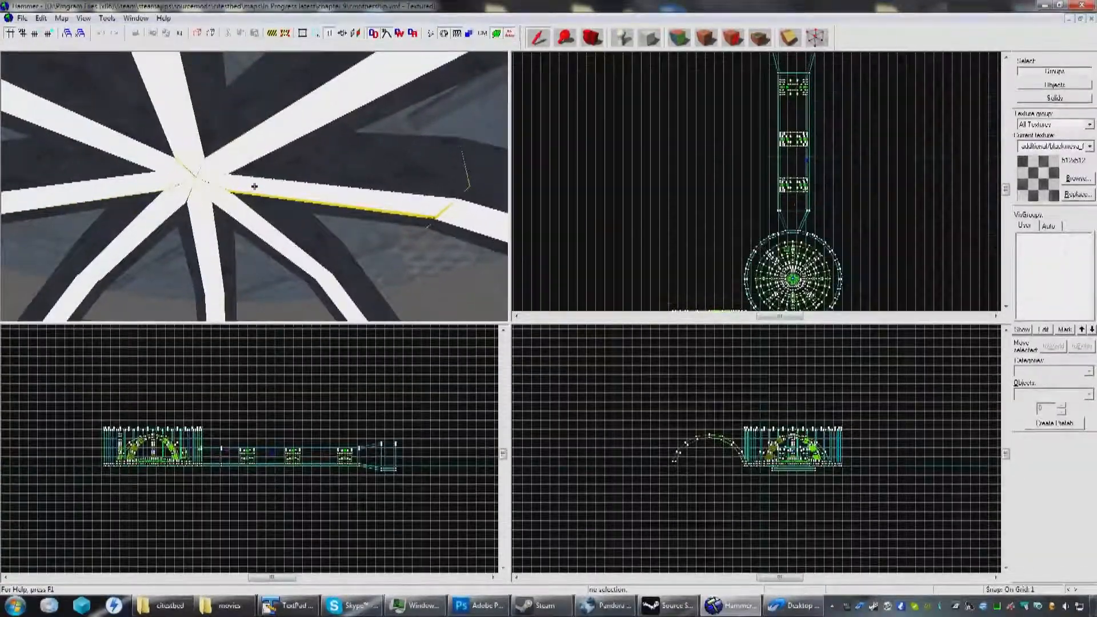
{"action": "key", "text": "w"}
{"action": "key", "text": "w"}
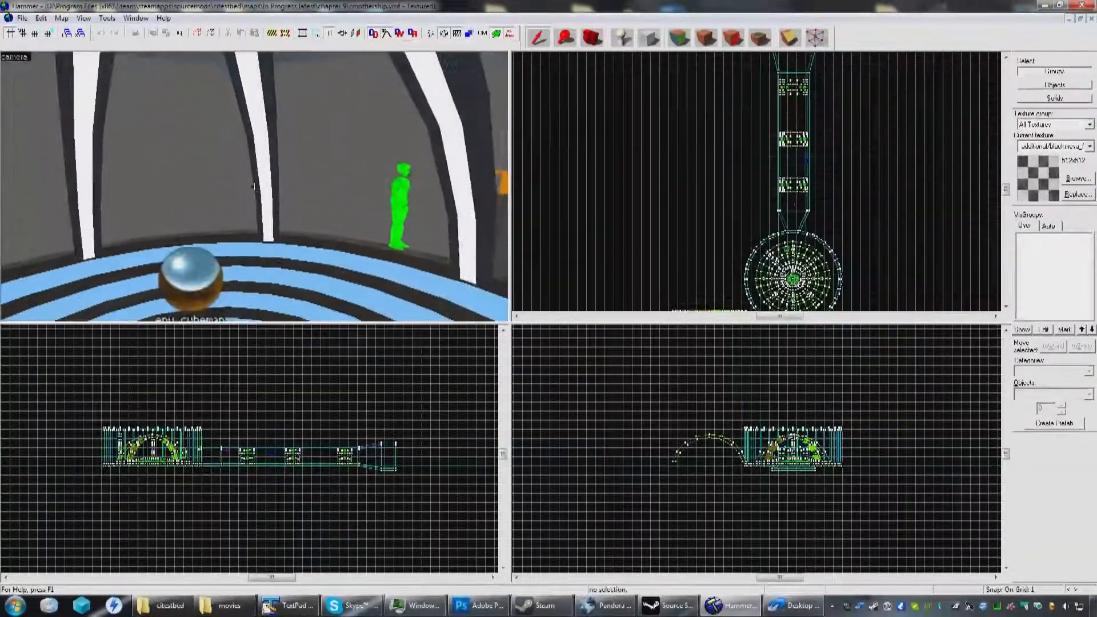
{"action": "key", "text": "s"}
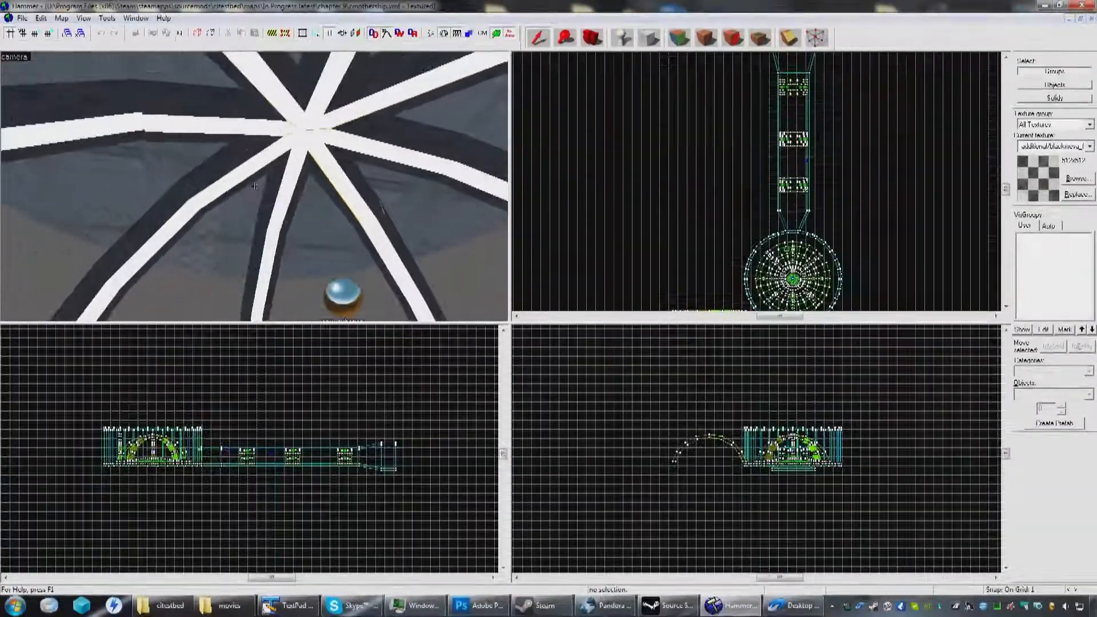
Step: Inspect the dome interior around the green player figure and the env_cubemap, from the rib hub down to the floor rings
{"action": "key", "text": "s"}
{"action": "key", "text": "w"}
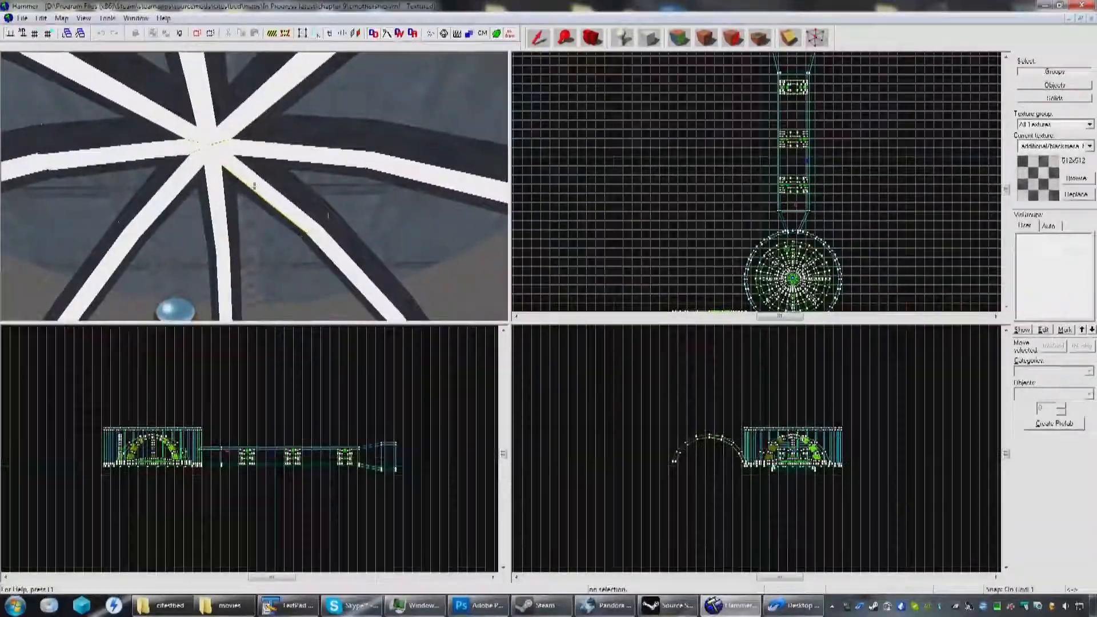
{"action": "key", "text": "a"}
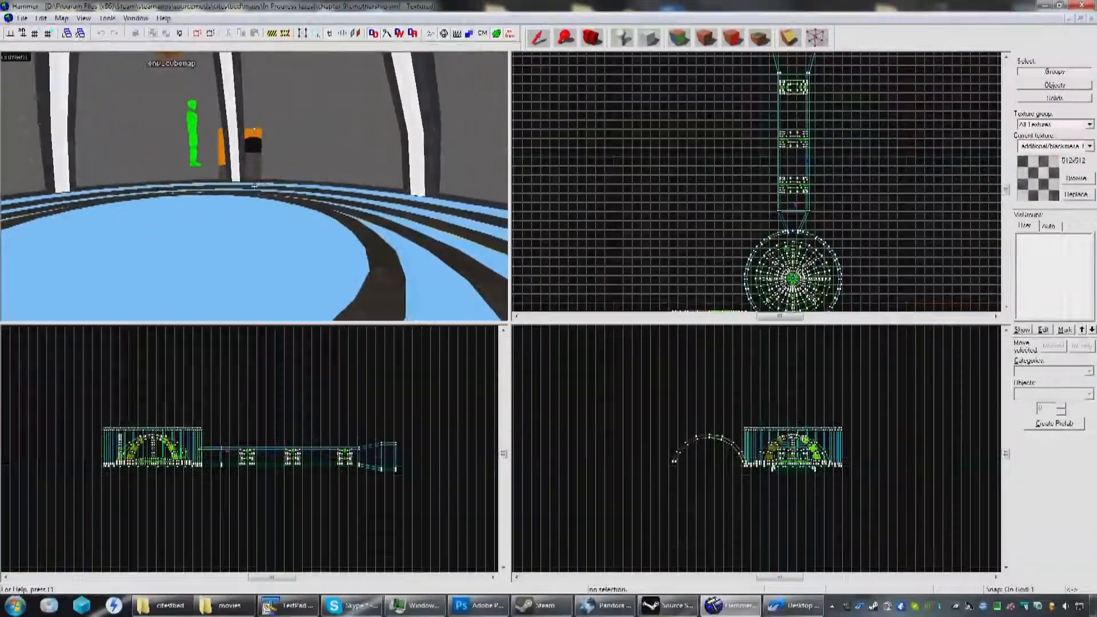
{"action": "key", "text": "w"}
{"action": "key", "text": "d"}
{"action": "key", "text": "s"}
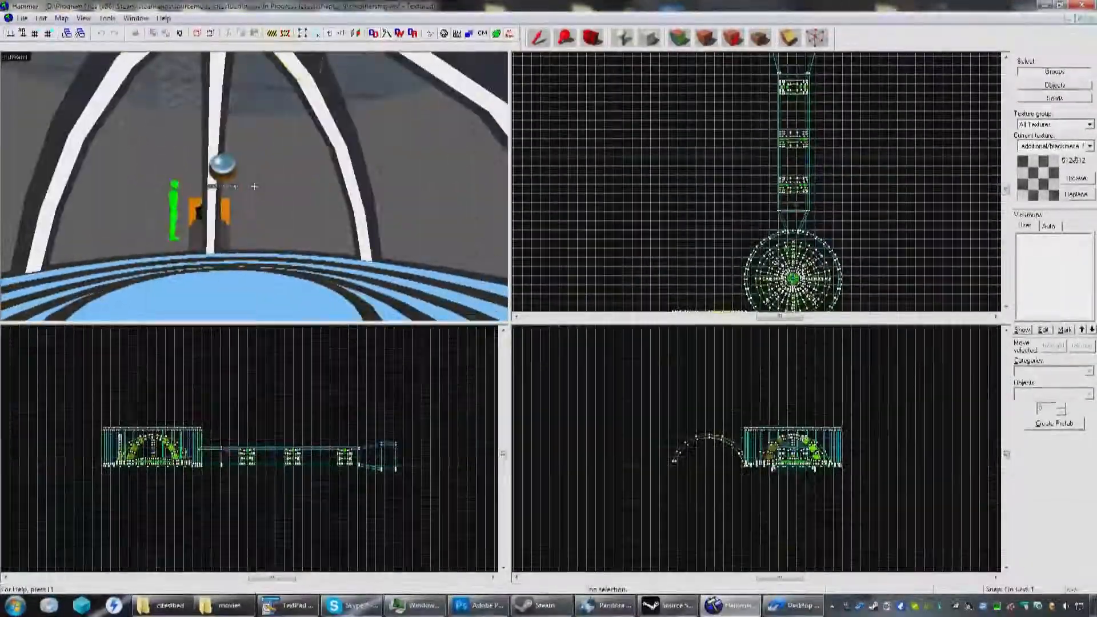
{"action": "key", "text": "a"}
{"action": "key", "text": "a"}
{"action": "key", "text": "w"}
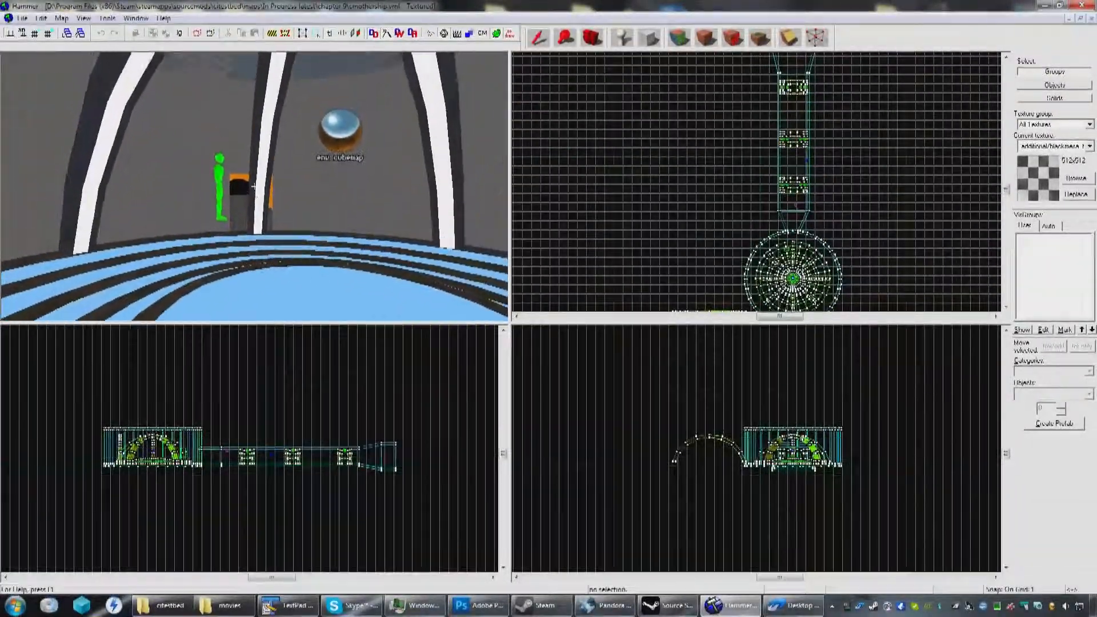
{"action": "key", "text": "s"}
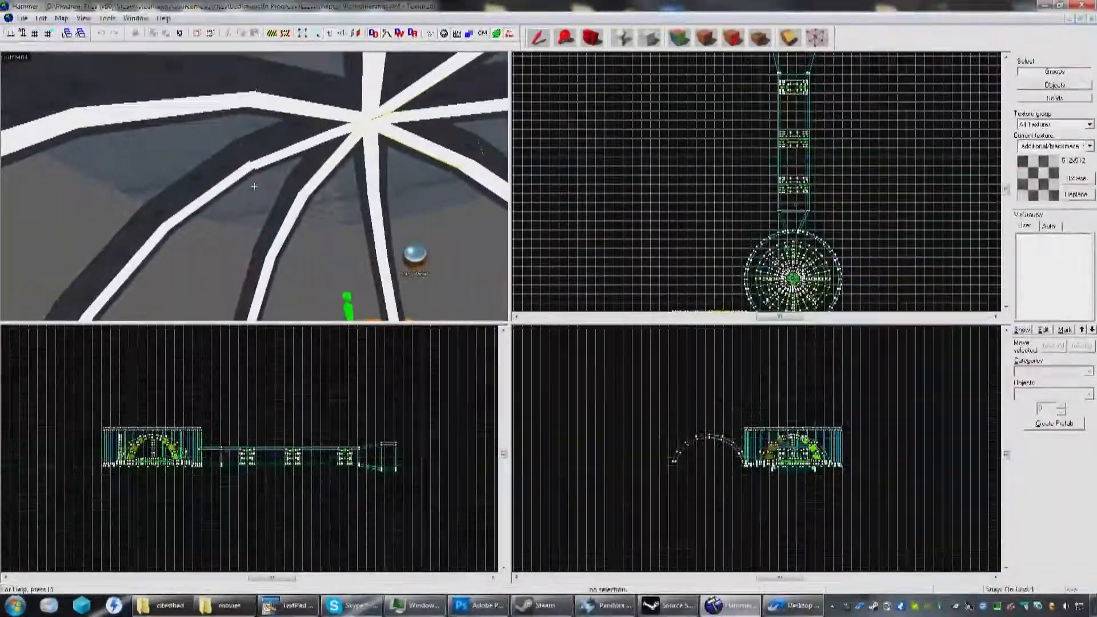
Step: Examine the curvature of the dome's segmented ribs and how they converge at the apex from several angles
{"action": "key", "text": "z"}
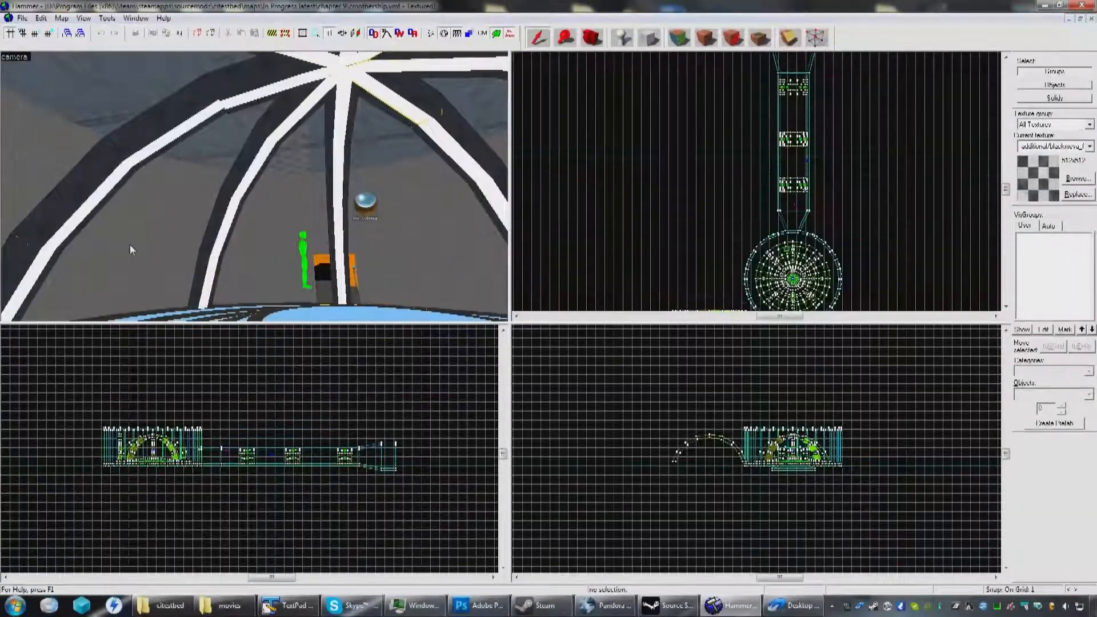
{"action": "key", "text": "z"}
{"action": "key", "text": "d"}
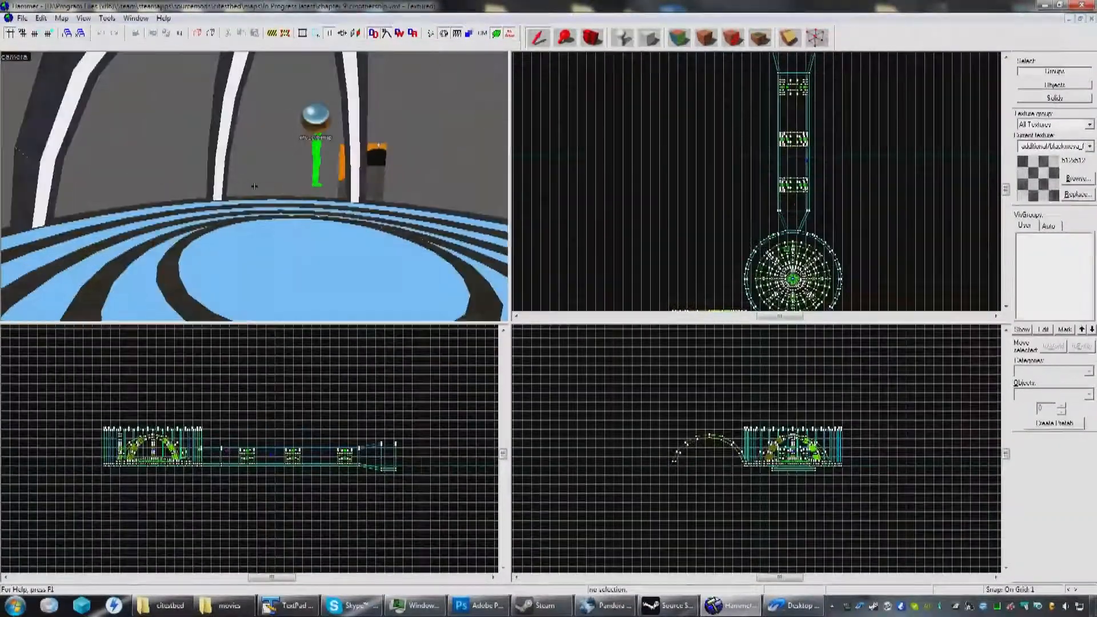
{"action": "key", "text": "a"}
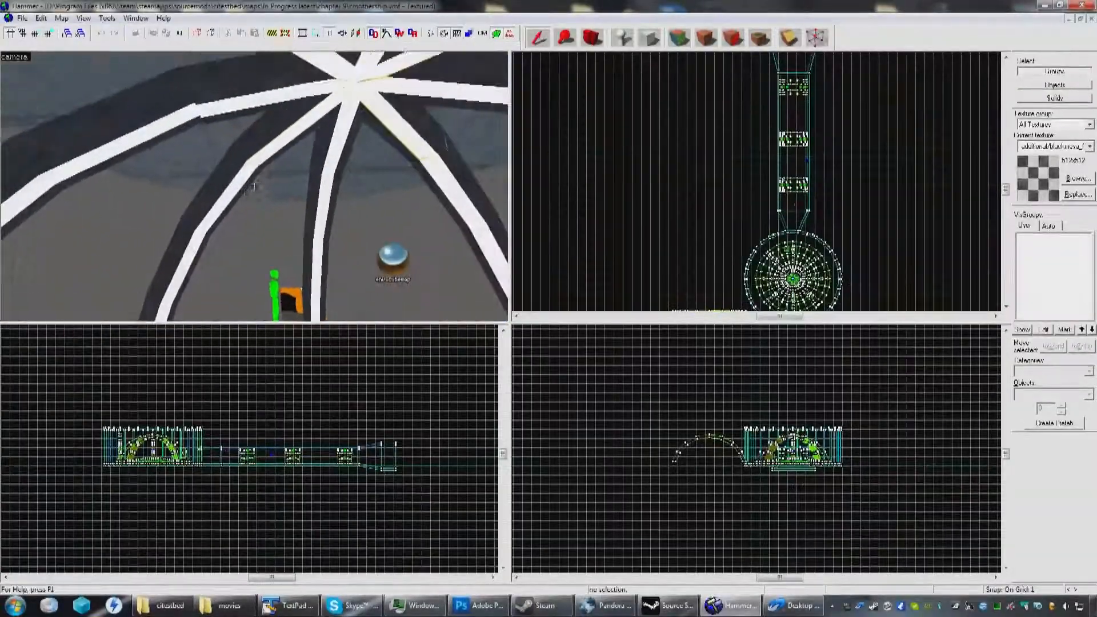
{"action": "key", "text": "d"}
{"action": "key", "text": "w"}
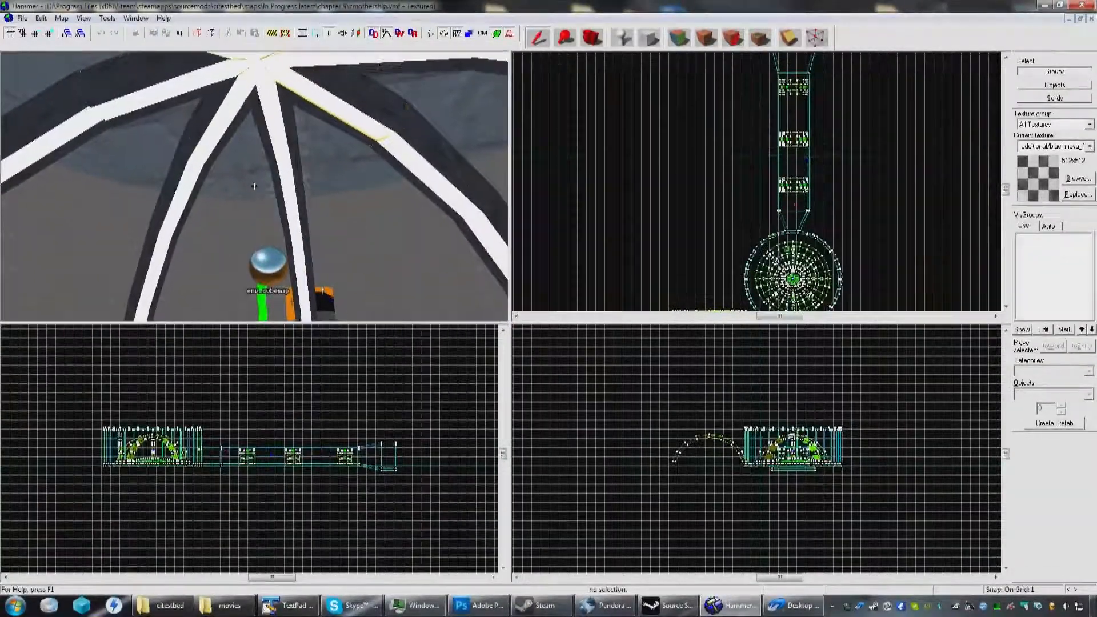
{"action": "key", "text": "w"}
{"action": "key", "text": "s"}
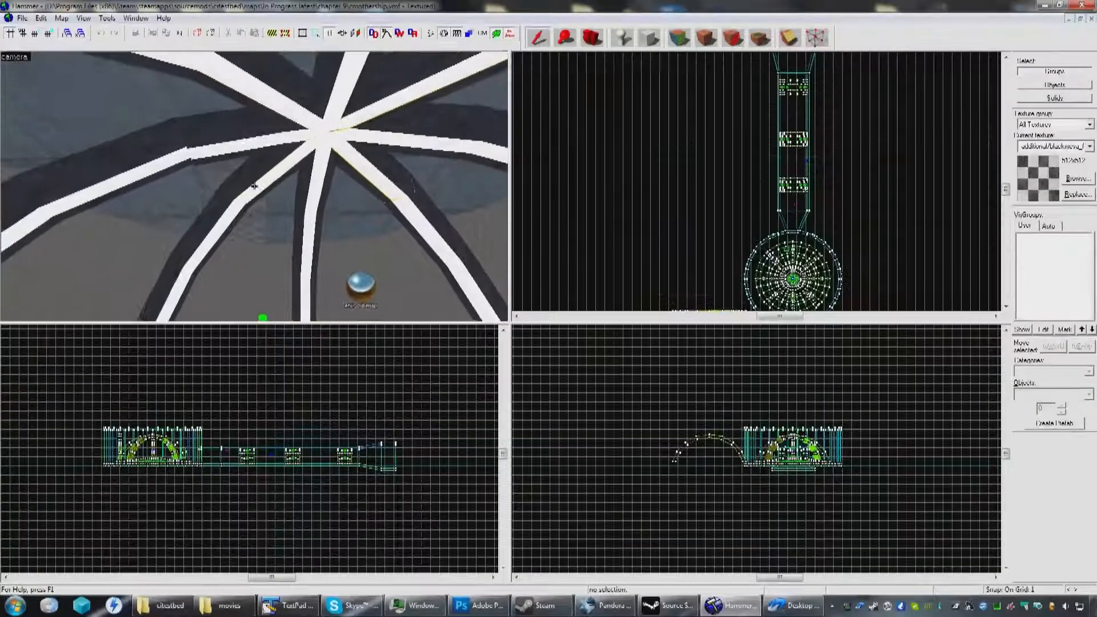
{"action": "key", "text": "a"}
{"action": "key", "text": "d"}
{"action": "key", "text": "s"}
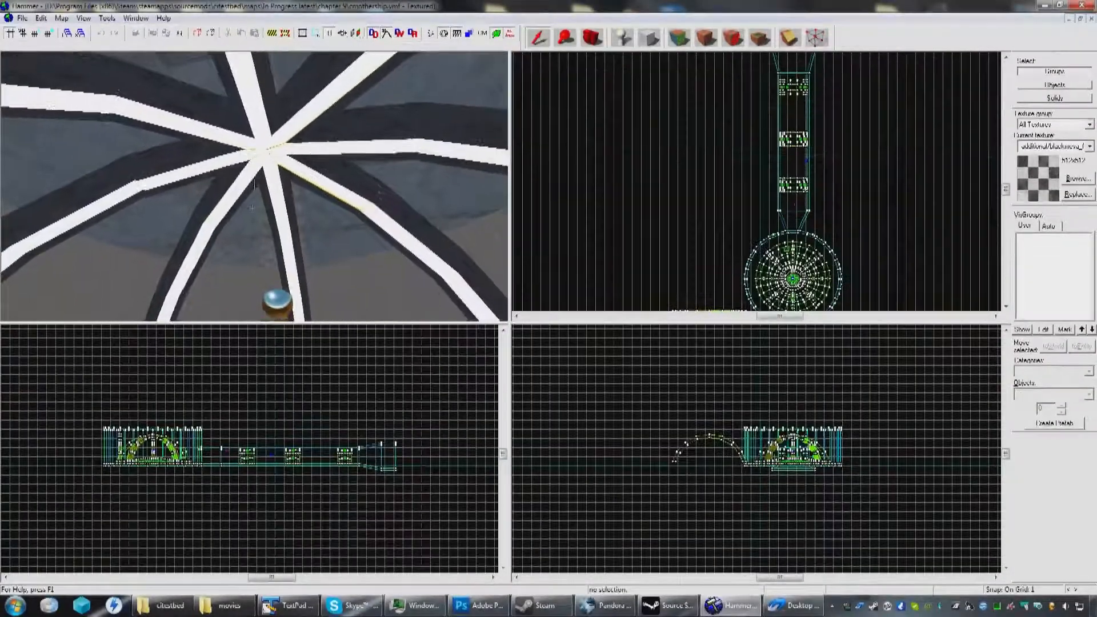
{"action": "key", "text": "a"}
{"action": "key", "text": "d"}
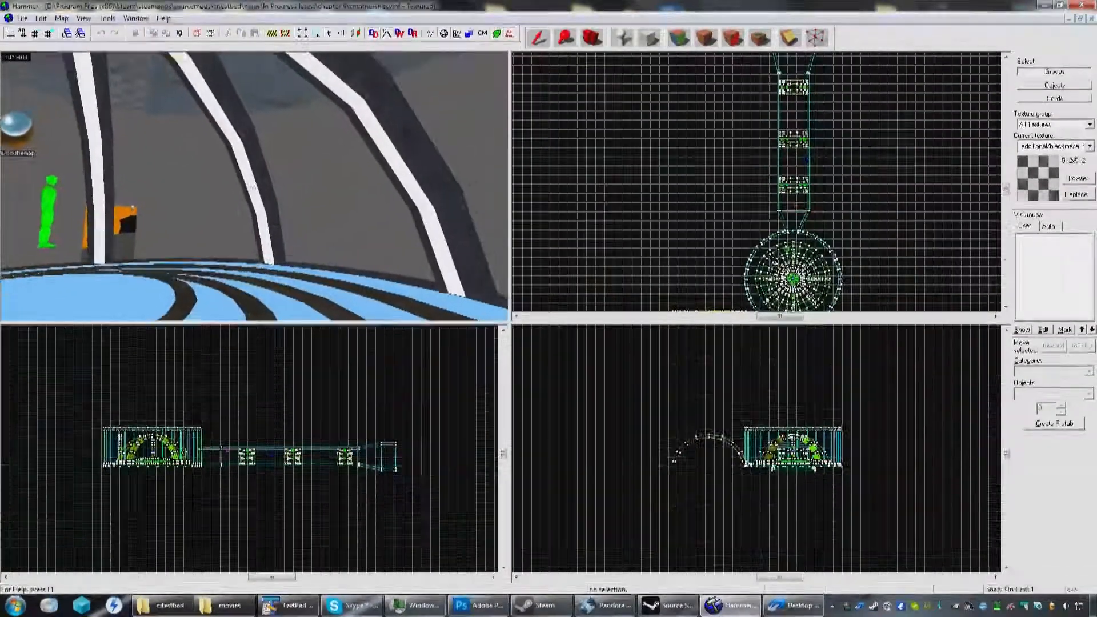
{"action": "key", "text": "a"}
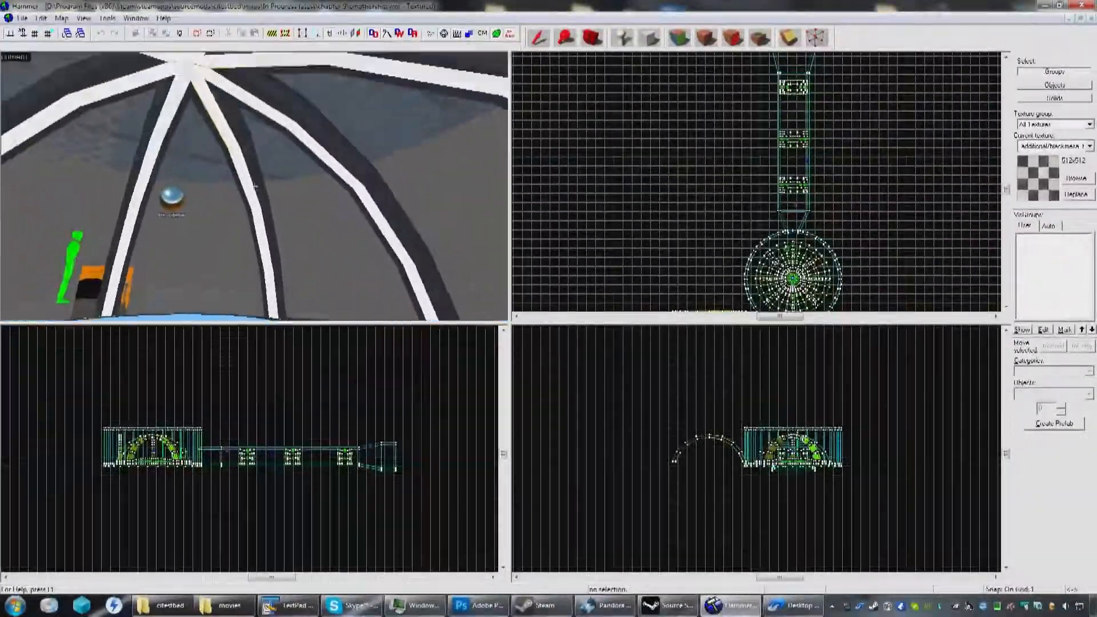
Step: Inspect the dome's dark rib supports up close and the overall rib layout above the circular floor
{"action": "key", "text": "a"}
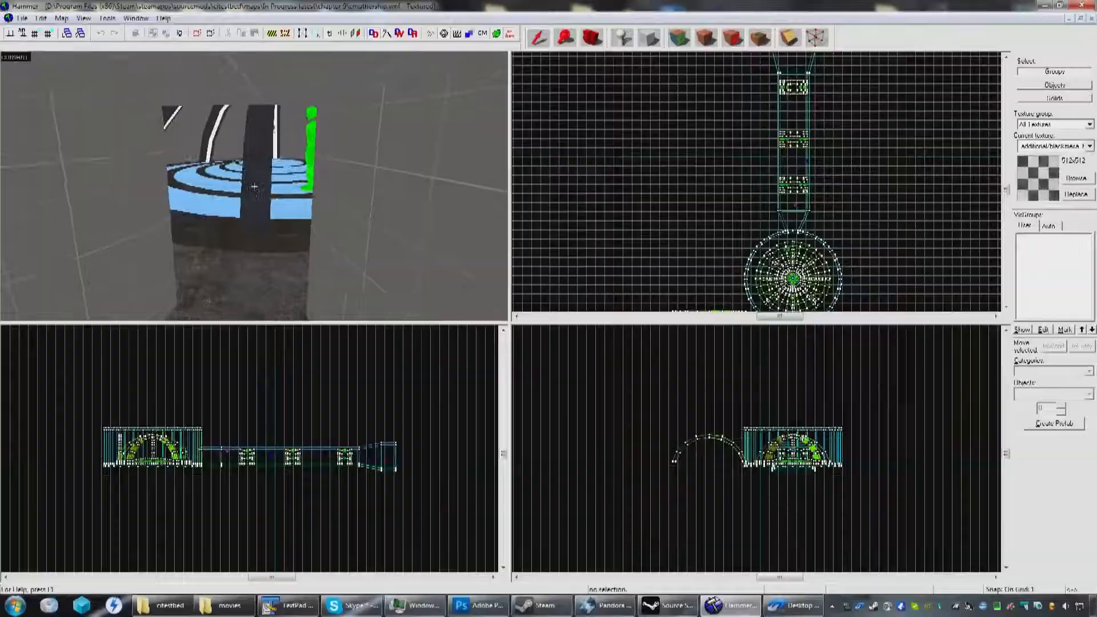
{"action": "key", "text": "w"}
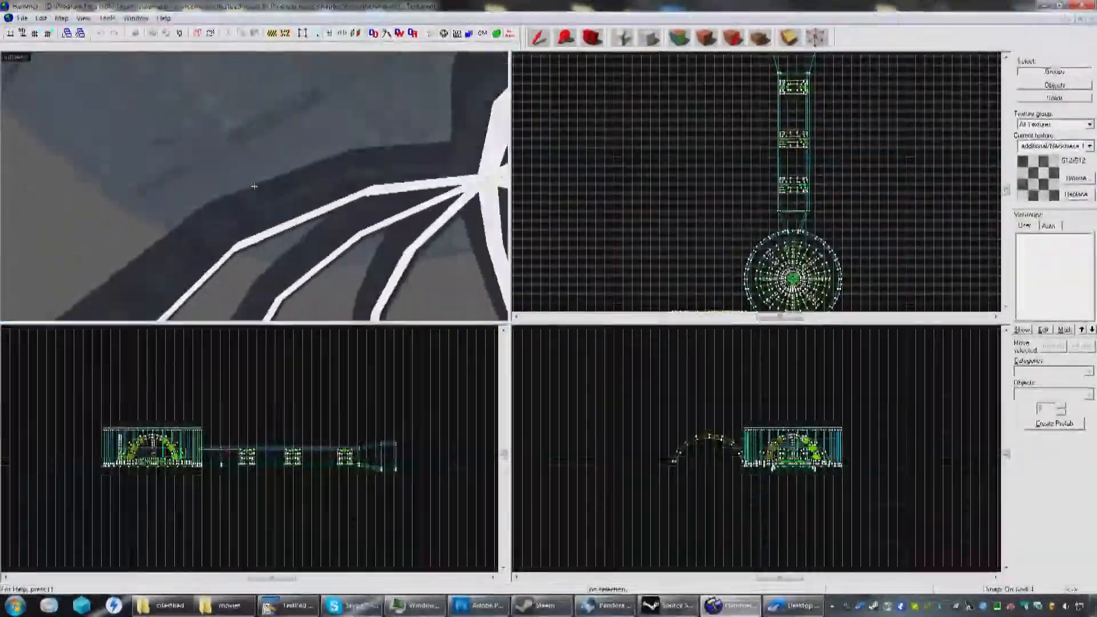
{"action": "key", "text": "w"}
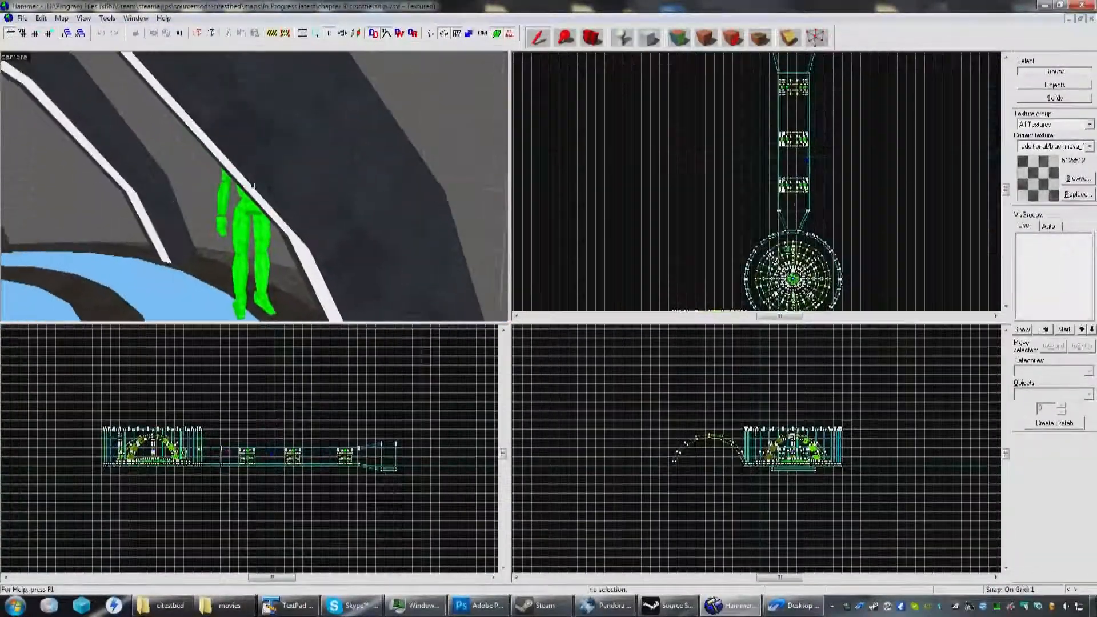
{"action": "key", "text": "w"}
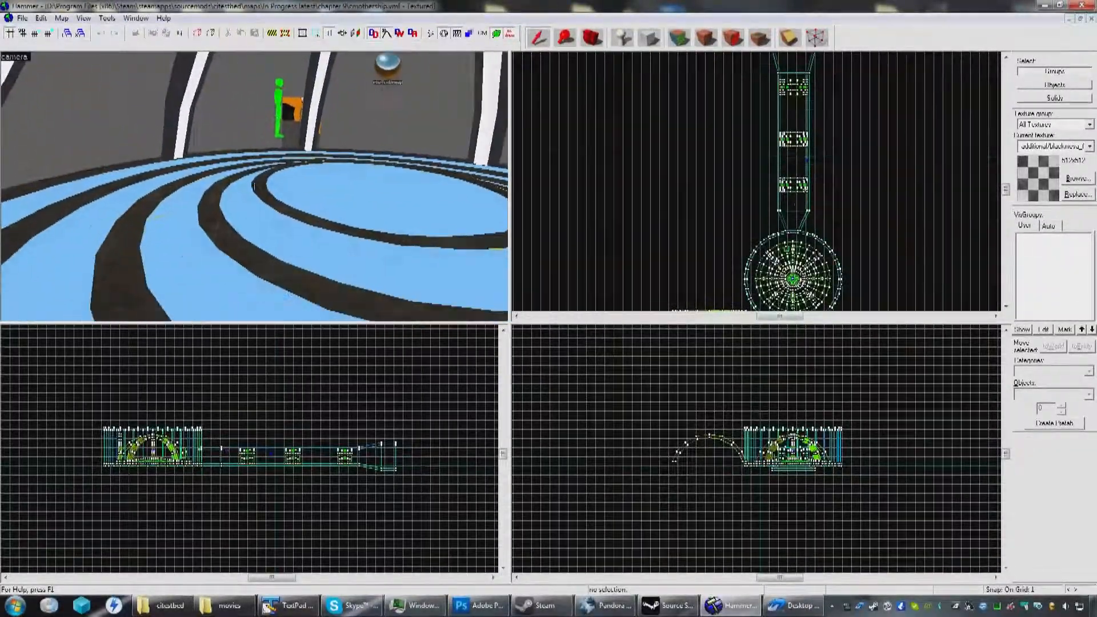
{"action": "key", "text": "s"}
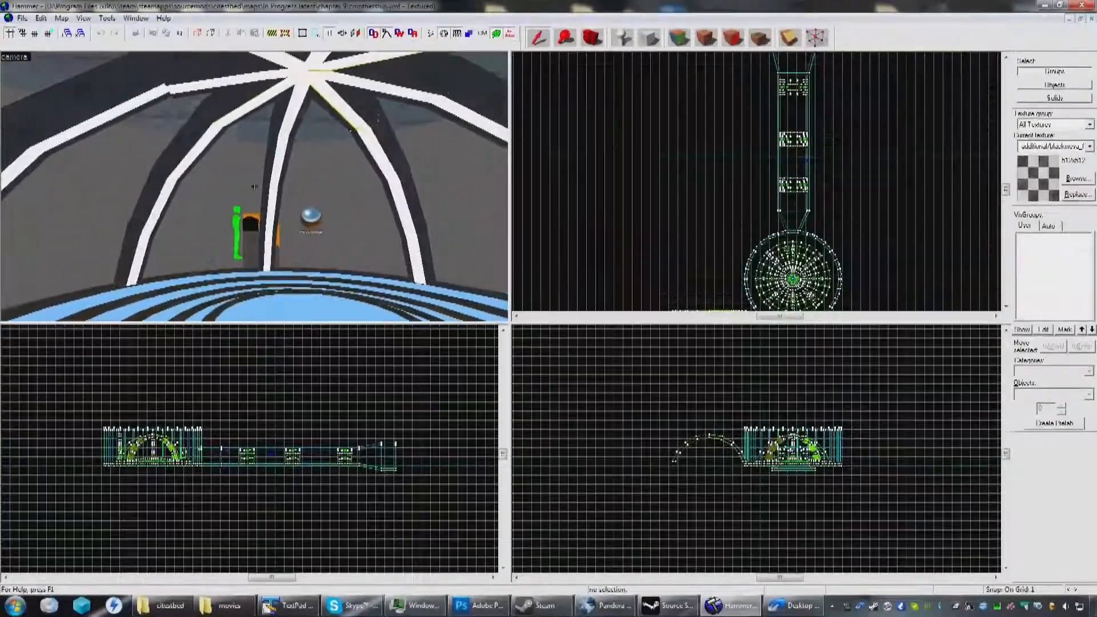
{"action": "key", "text": "a"}
{"action": "key", "text": "d"}
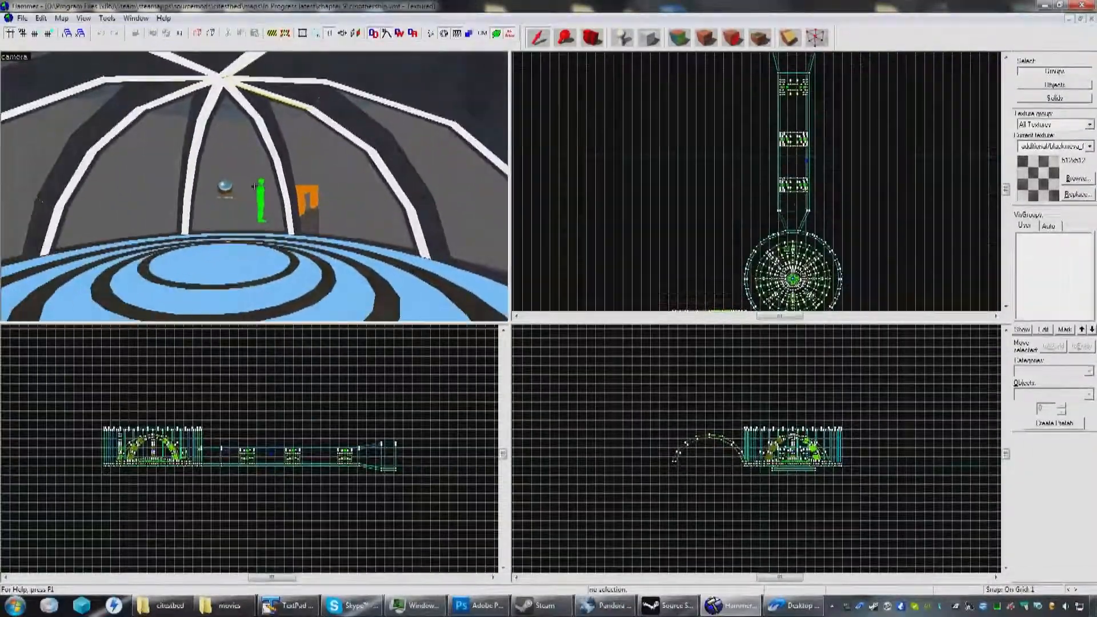
{"action": "key", "text": "w"}
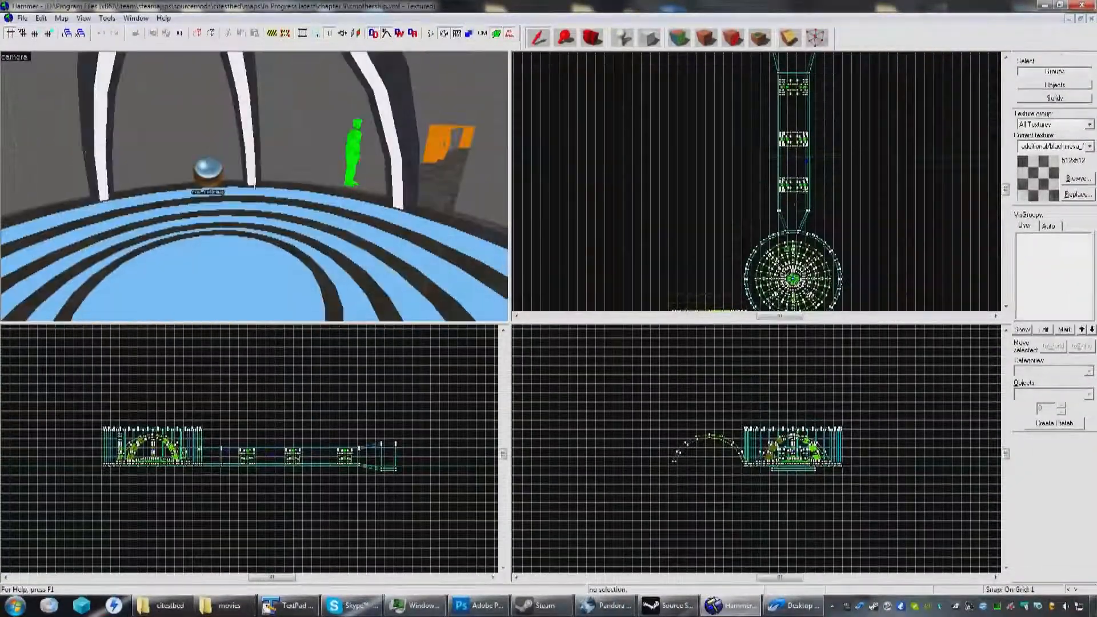
{"action": "key", "text": "a"}
{"action": "key", "text": "w"}
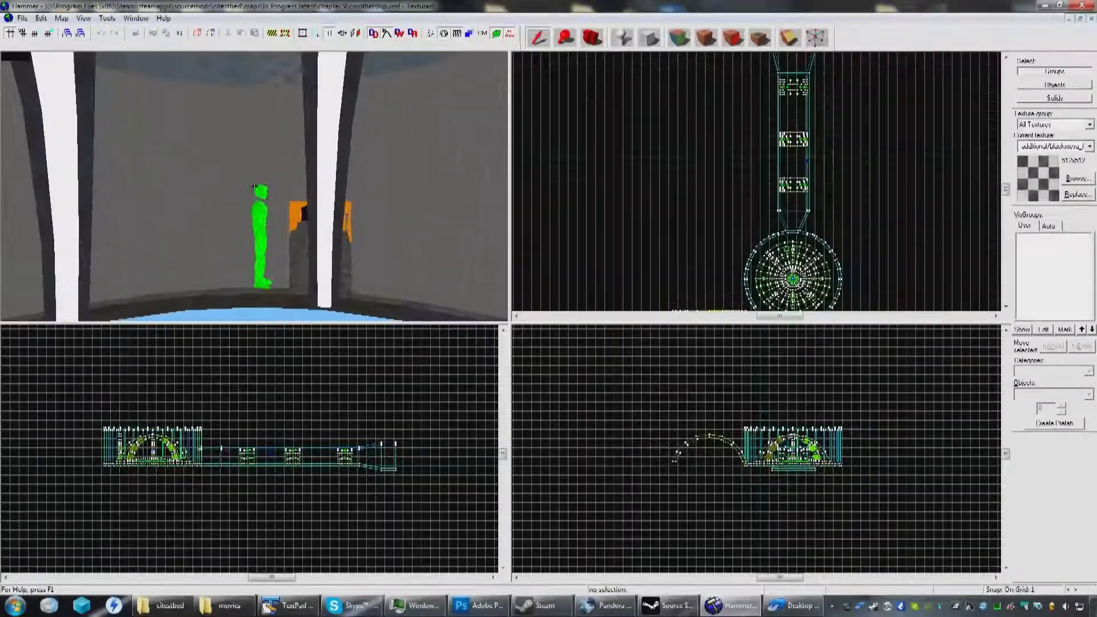
{"action": "key", "text": "s"}
{"action": "key", "text": "d"}
{"action": "key", "text": "z"}
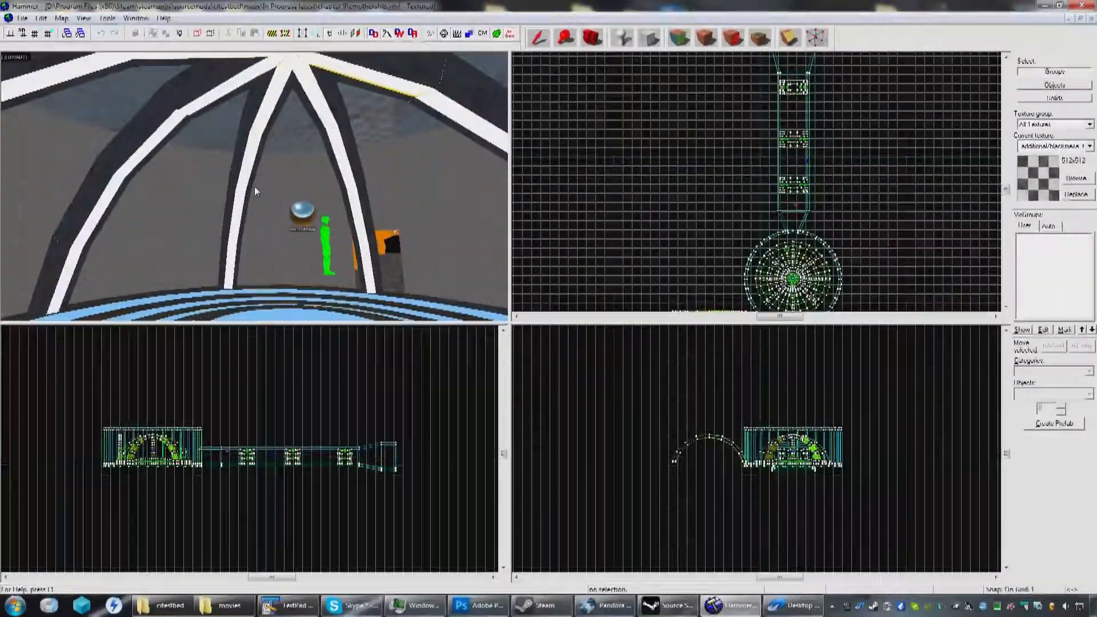
Step: Examine the orange-framed corridor entrance, the light entity above it and the surrounding outer room walls
{"action": "key", "text": "z"}
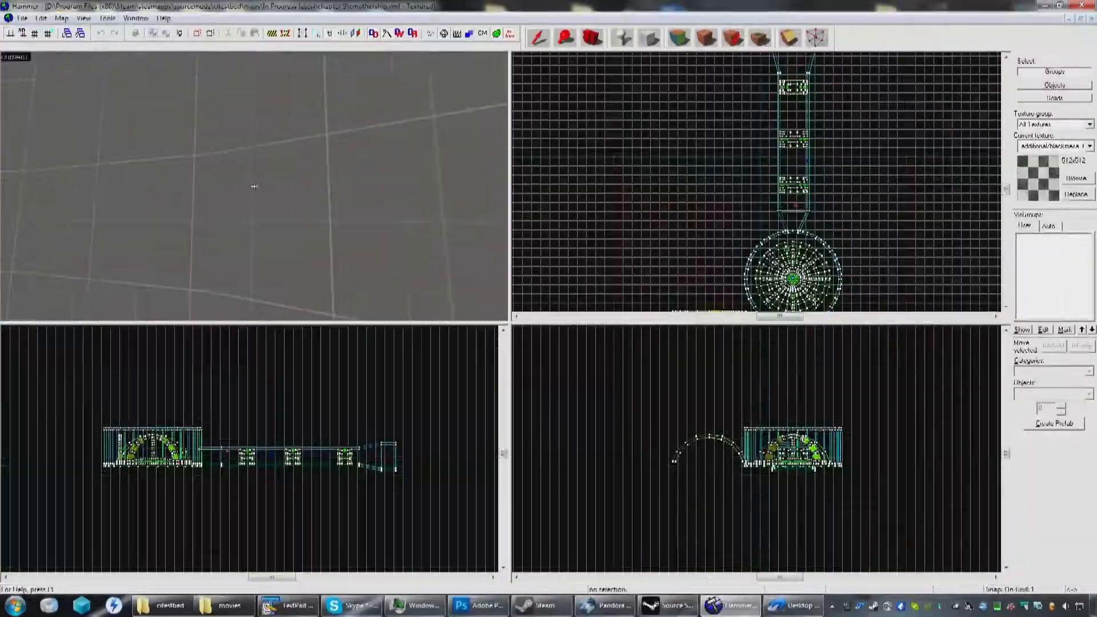
{"action": "key", "text": "w"}
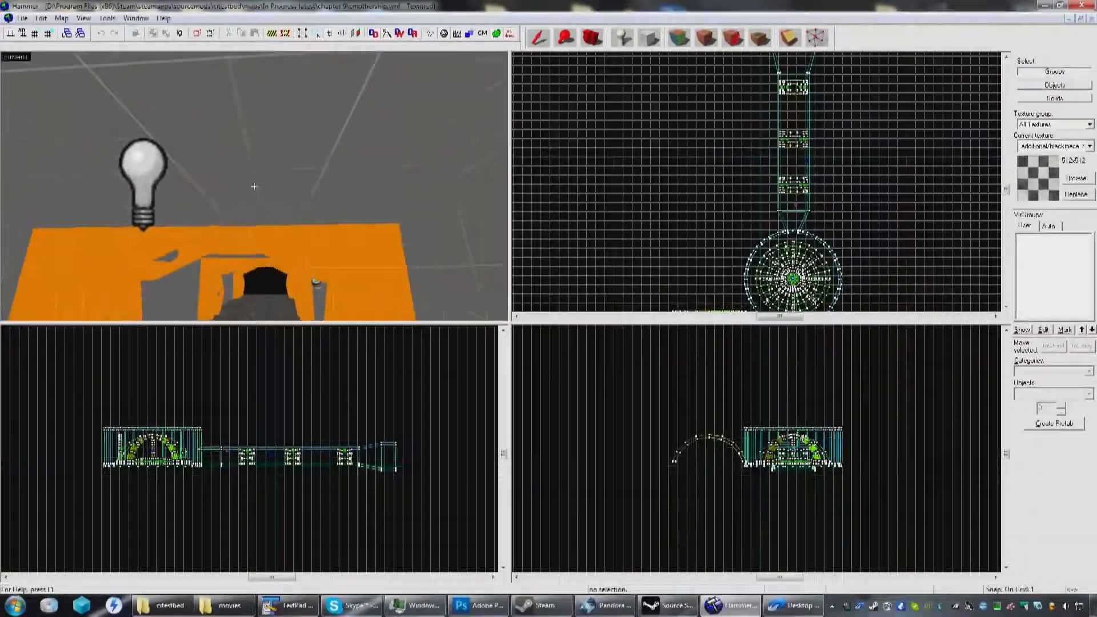
{"action": "key", "text": "s"}
{"action": "key", "text": "z"}
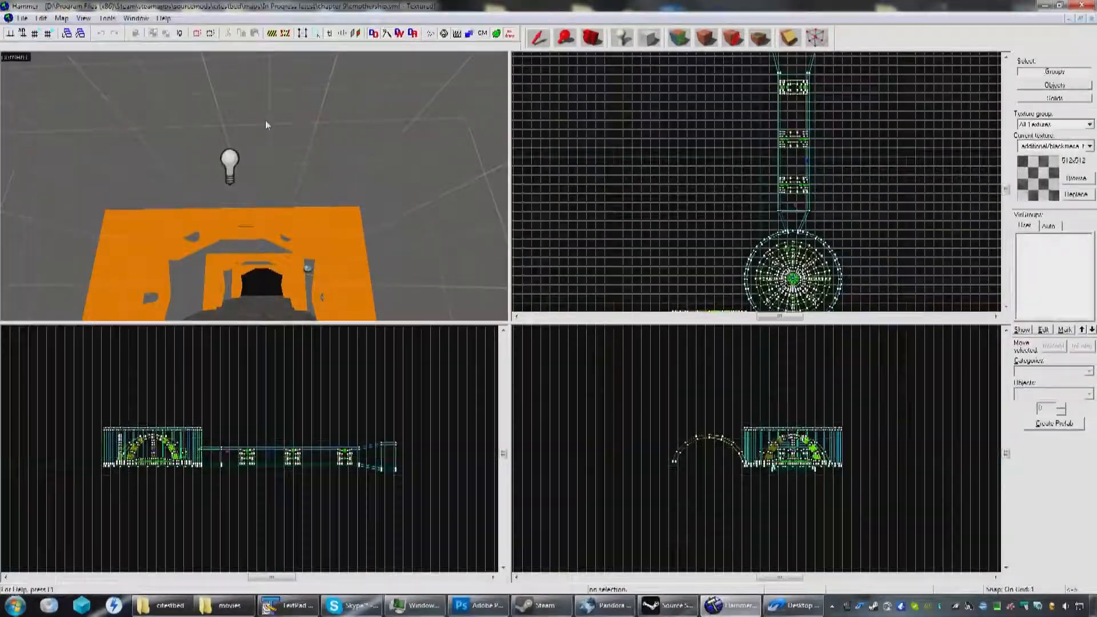
{"action": "key", "text": "z"}
{"action": "key", "text": "a"}
{"action": "key", "text": "z"}
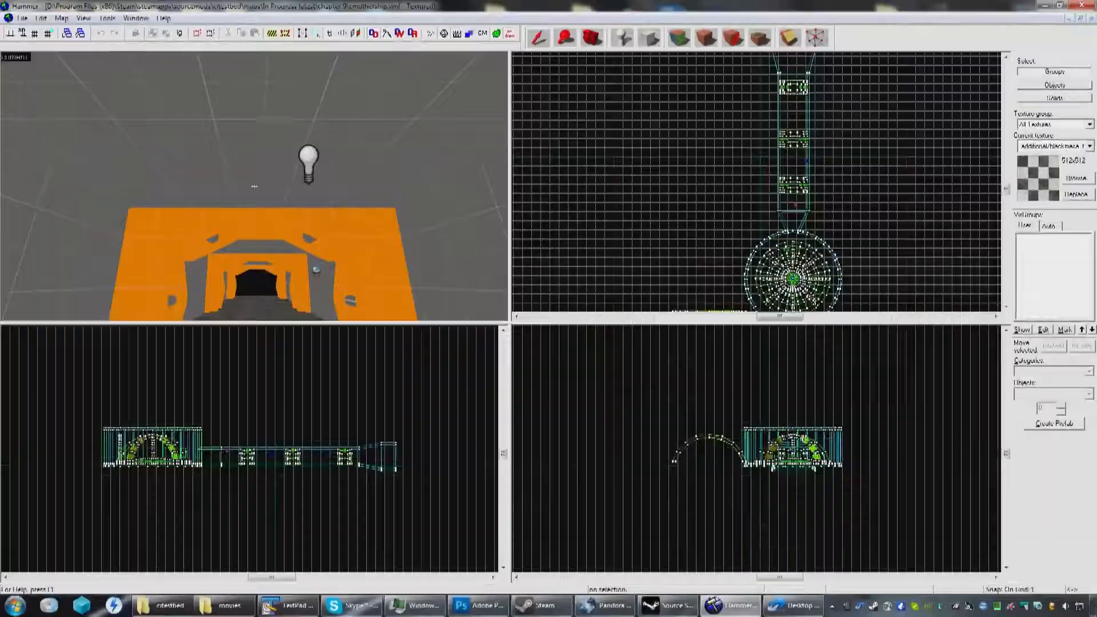
{"action": "key", "text": "z"}
{"action": "key", "text": "s"}
{"action": "key", "text": "z"}
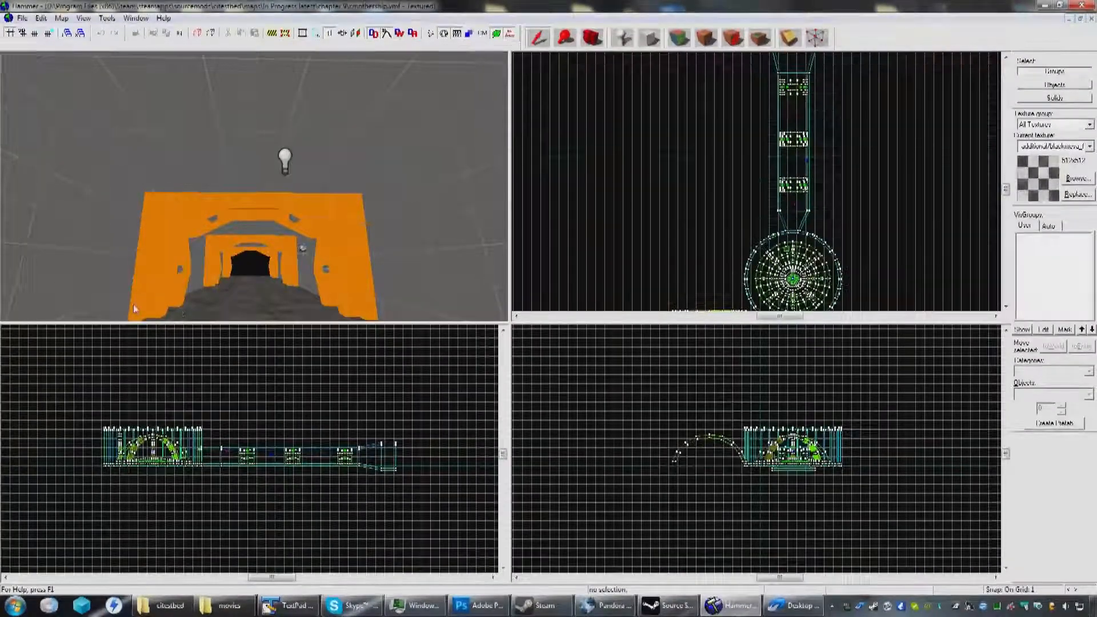
{"action": "key", "text": "z"}
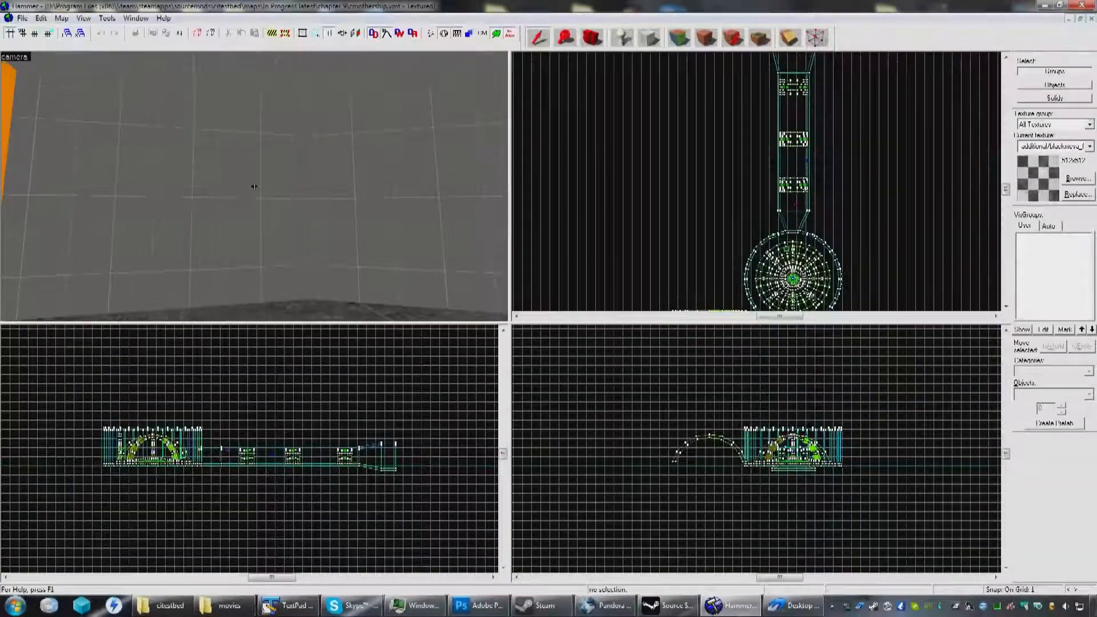
Step: Examine the white-edged dome ribs, the green player figure and the orange corridor entrance from across the ringed floor
{"action": "key", "text": "w"}
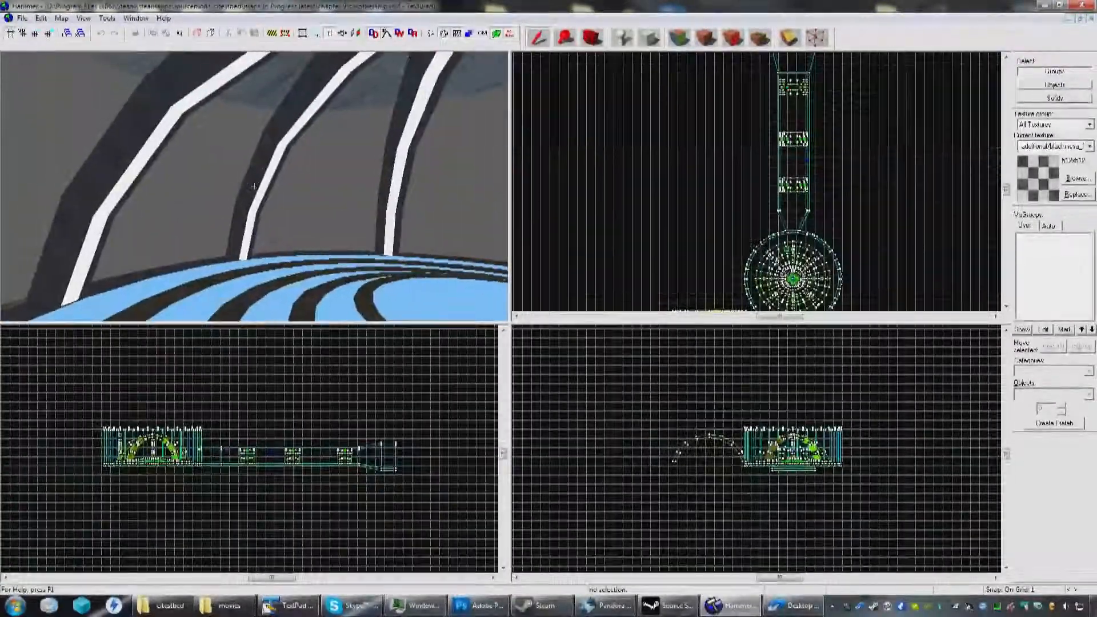
{"action": "key", "text": "w"}
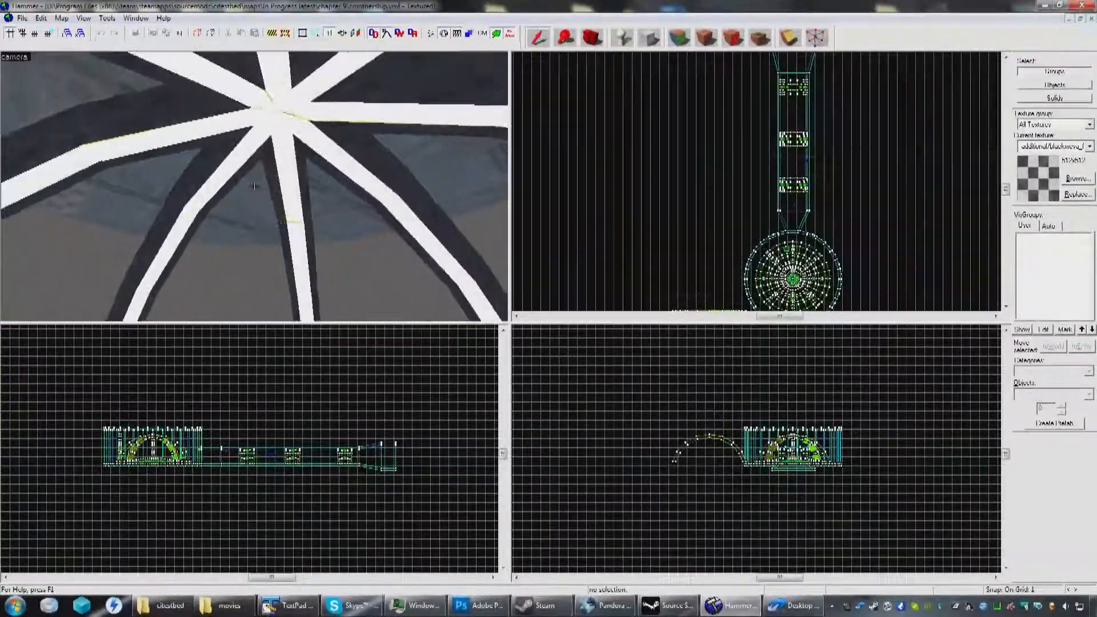
{"action": "key", "text": "s"}
{"action": "key", "text": "a"}
{"action": "key", "text": "w"}
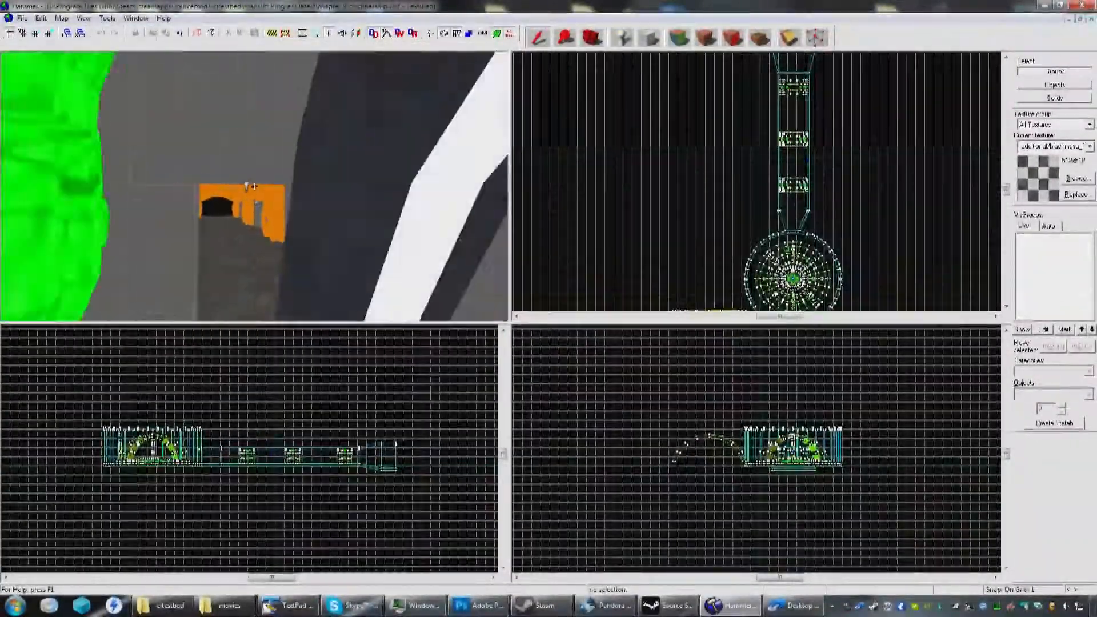
{"action": "key", "text": "s"}
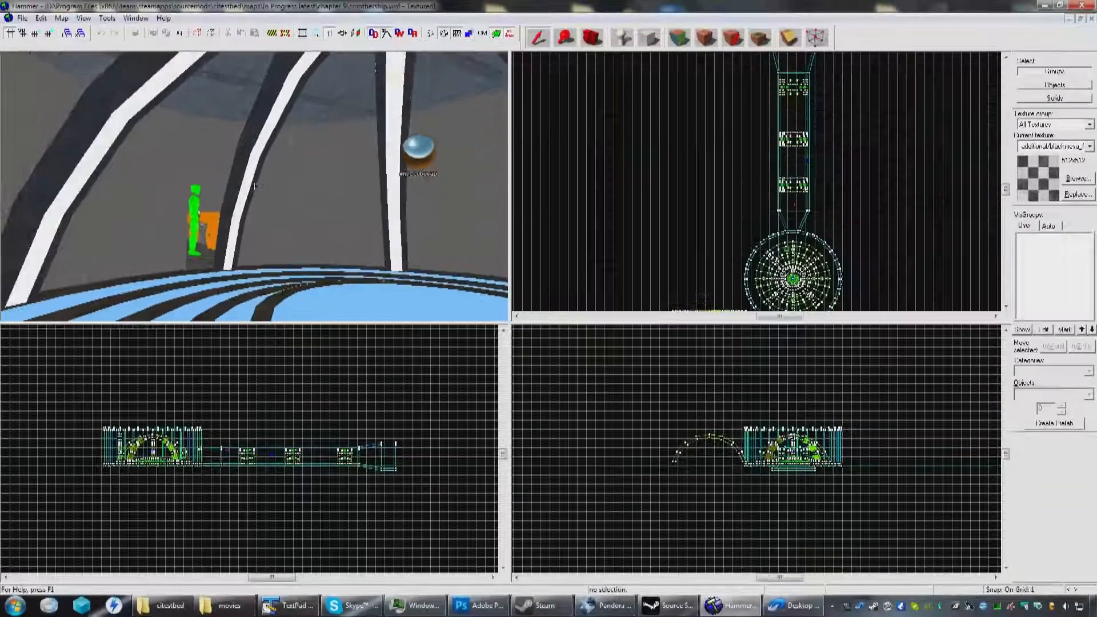
{"action": "key", "text": "d"}
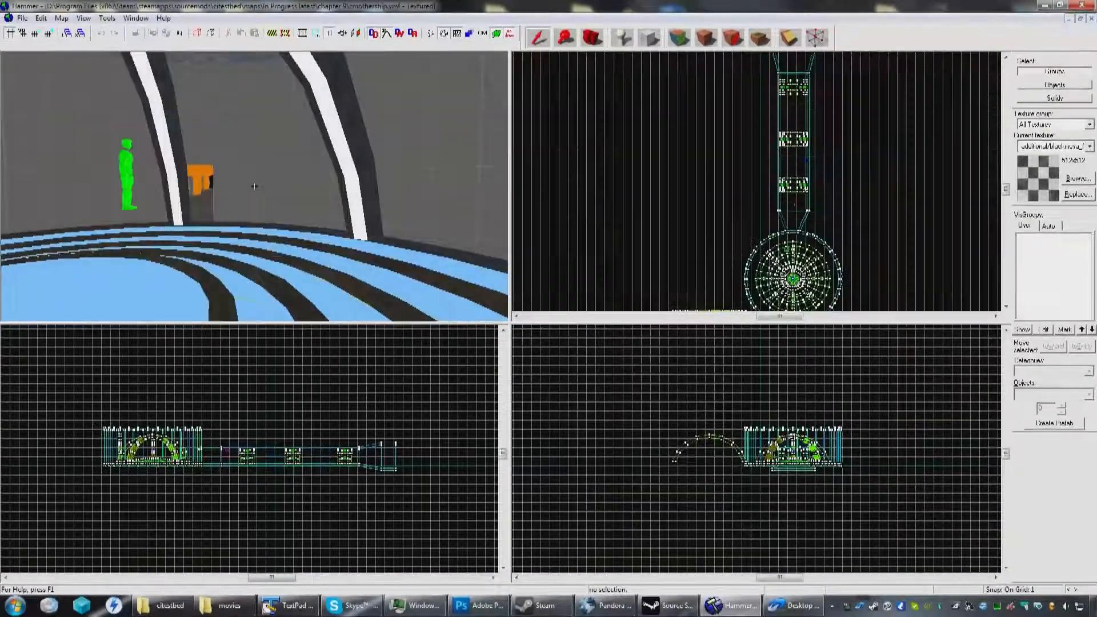
{"action": "key", "text": "w"}
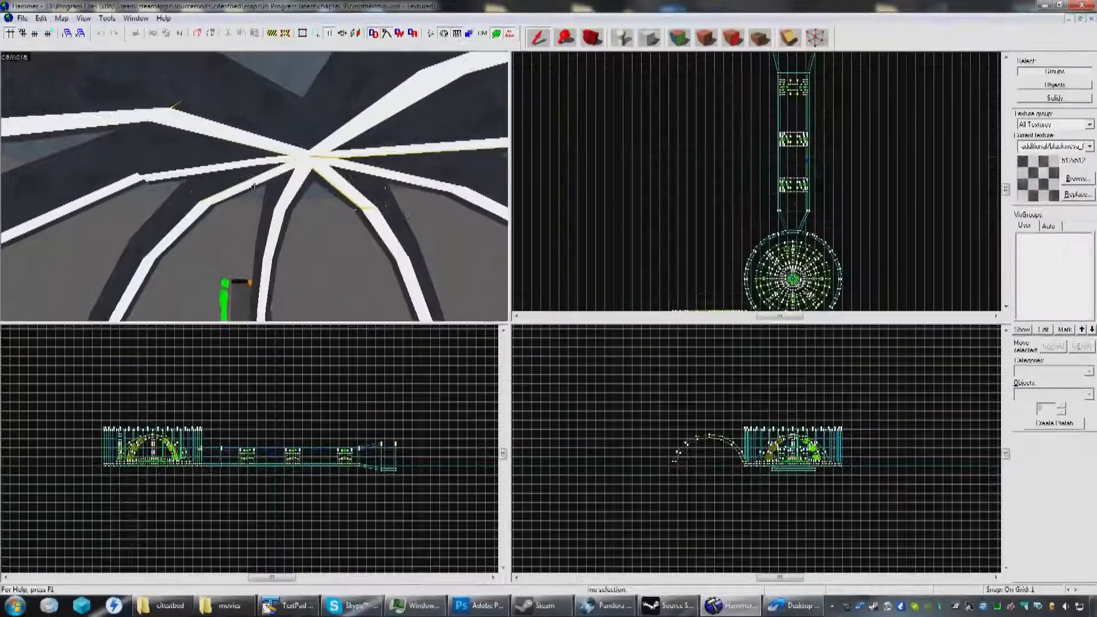
Step: Inspect the rib joints around the dome's apex, including the yellow faces at their segment seams
{"action": "key", "text": "w"}
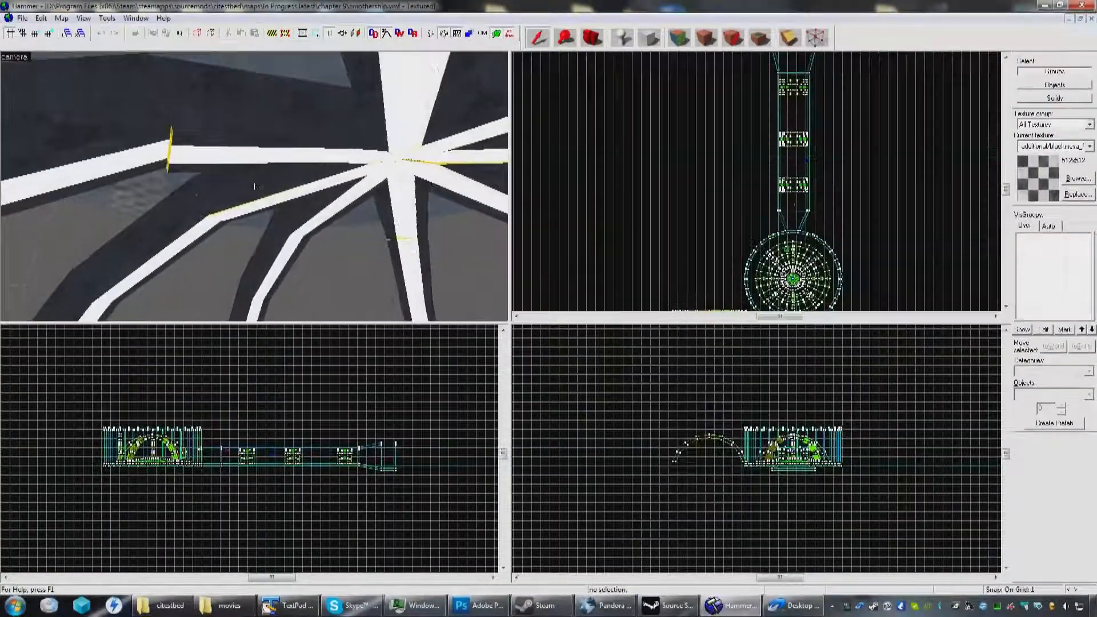
{"action": "key", "text": "a"}
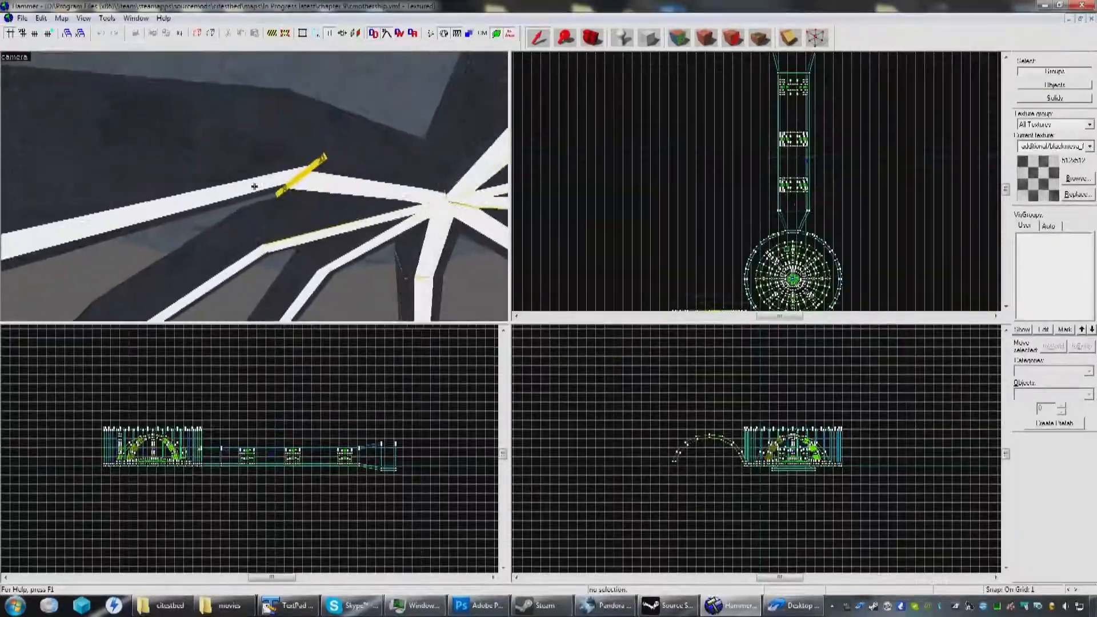
{"action": "key", "text": "s"}
{"action": "key", "text": "w"}
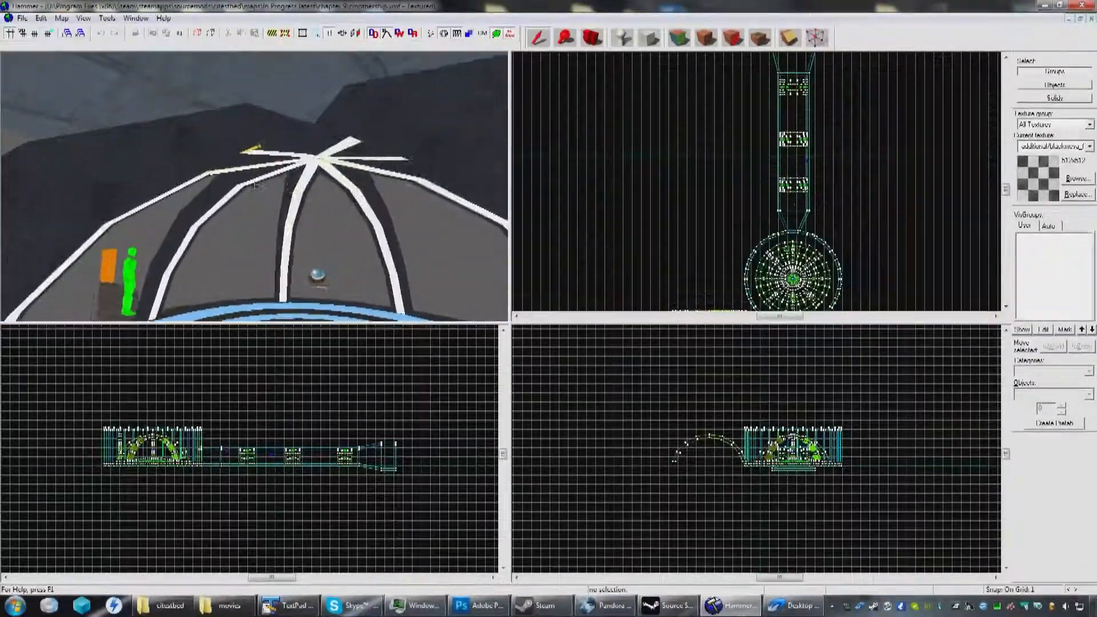
Step: Select the circular floor's func_detail from beneath and inspect its NODRAW-textured underside
{"action": "key", "text": "w"}
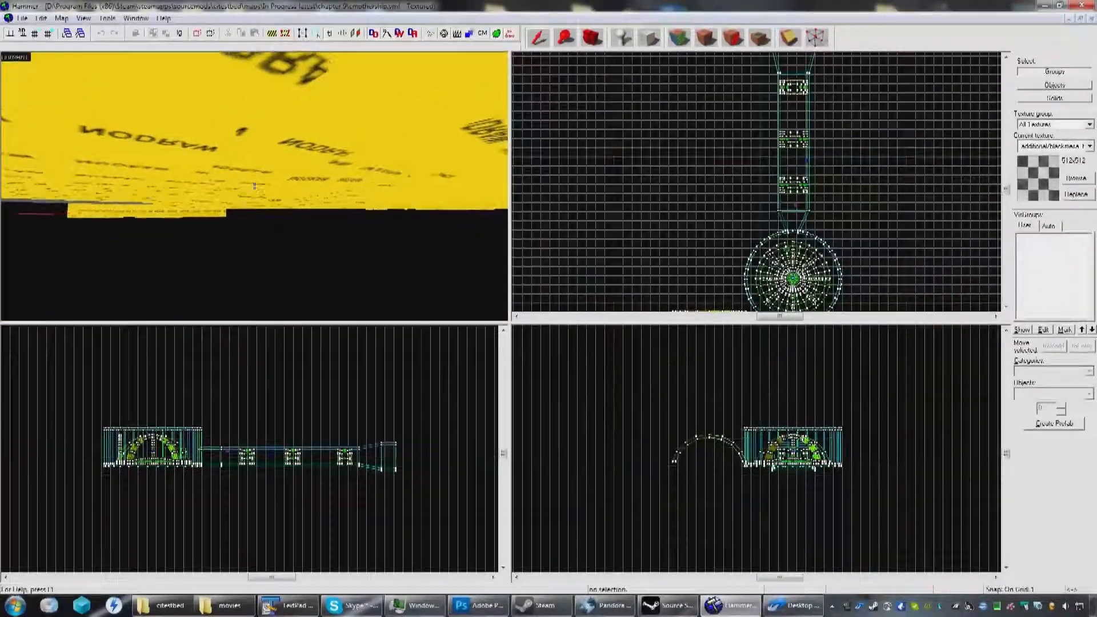
{"action": "left_click", "coordinate": [265, 183]}
{"action": "key", "text": "z"}
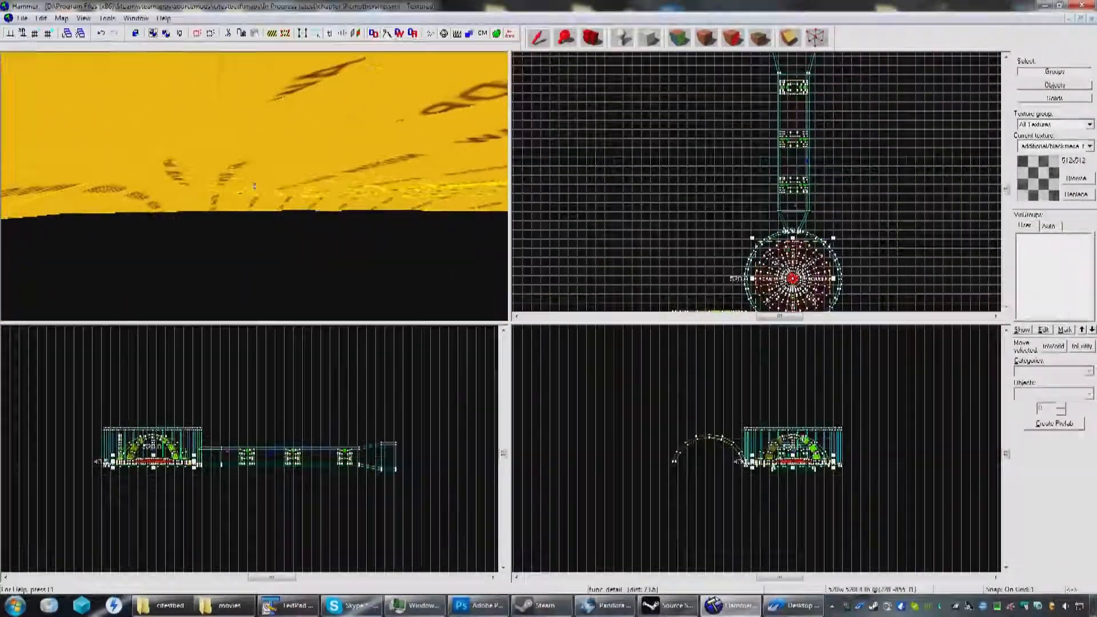
{"action": "key", "text": "s"}
{"action": "key", "text": "w"}
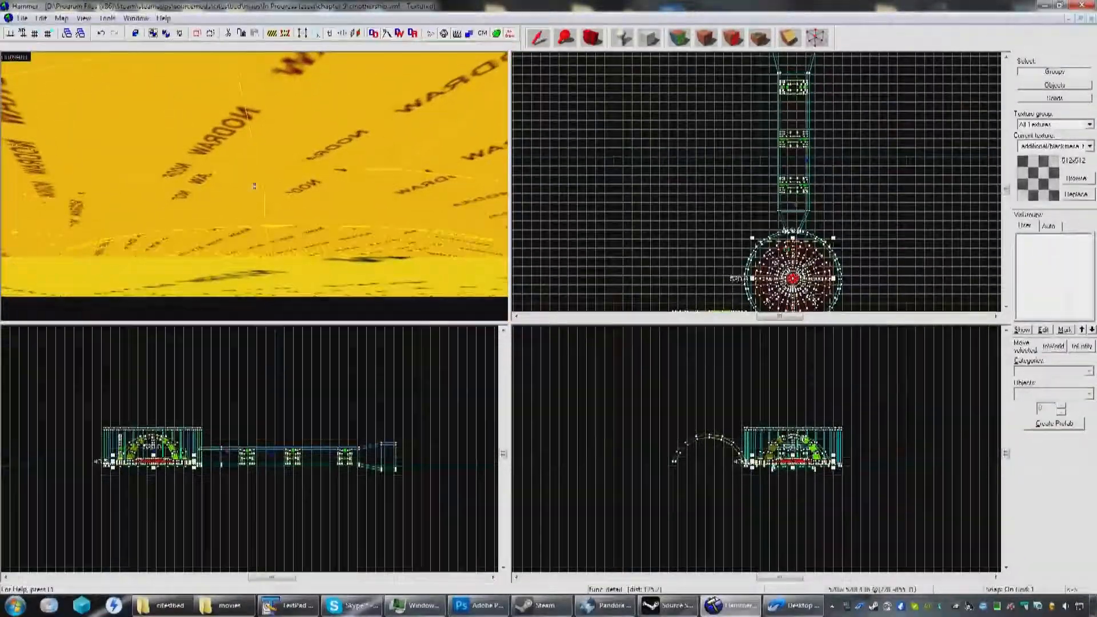
{"action": "key", "text": "w"}
{"action": "key", "text": "z"}
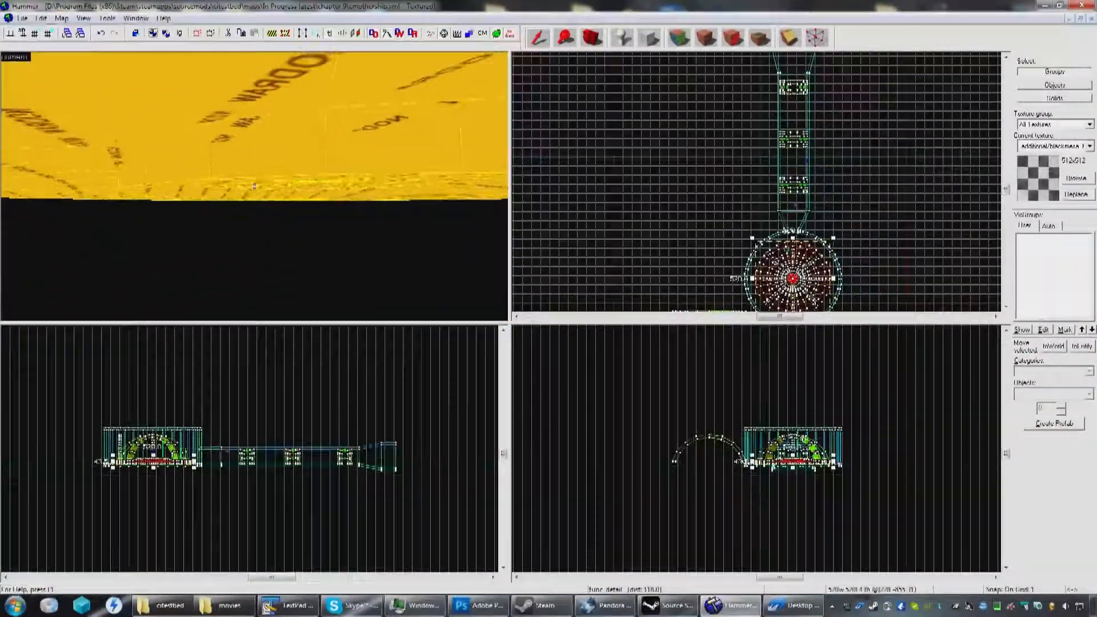
{"action": "key", "text": "s"}
{"action": "key", "text": "z"}
{"action": "key", "text": "s"}
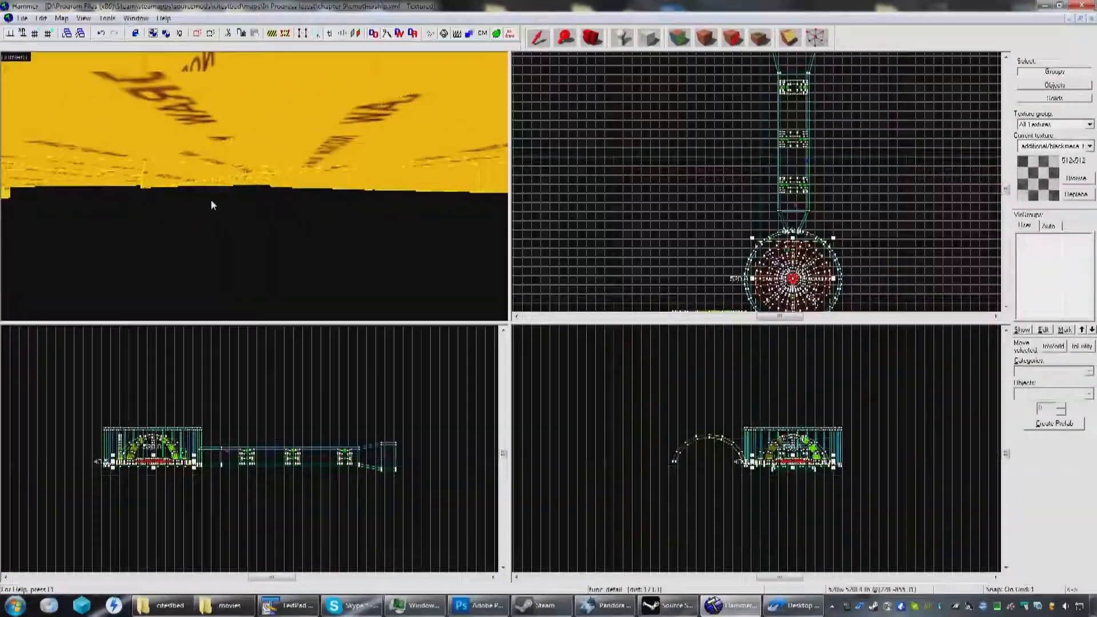
Step: Inspect the selected floor's concentric rings from above and the rib hub overhead
{"action": "key", "text": "w"}
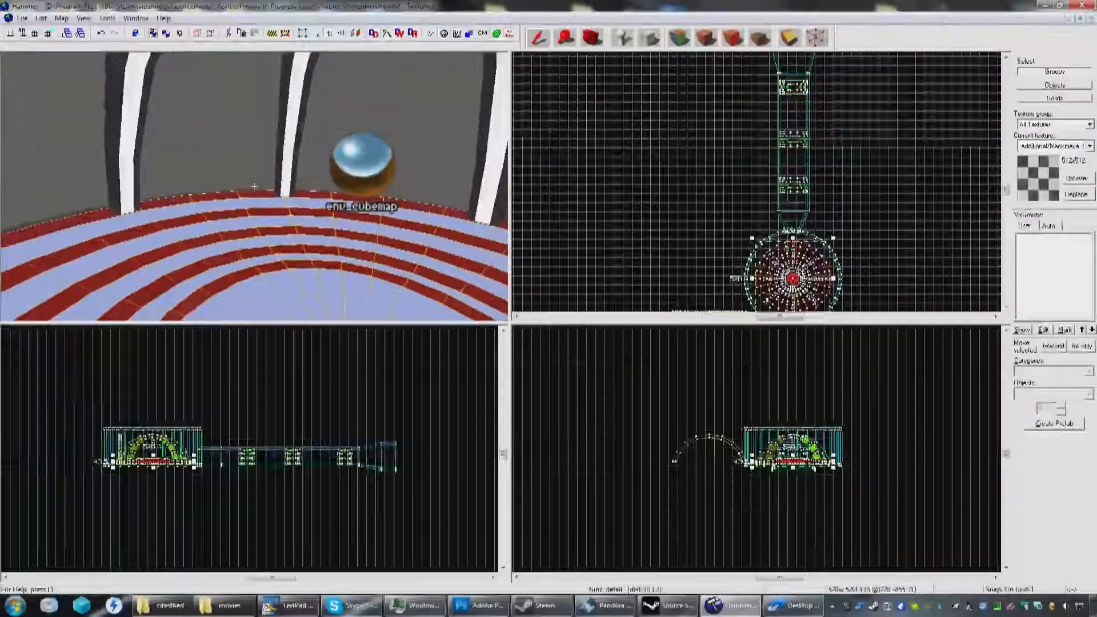
{"action": "key", "text": "s"}
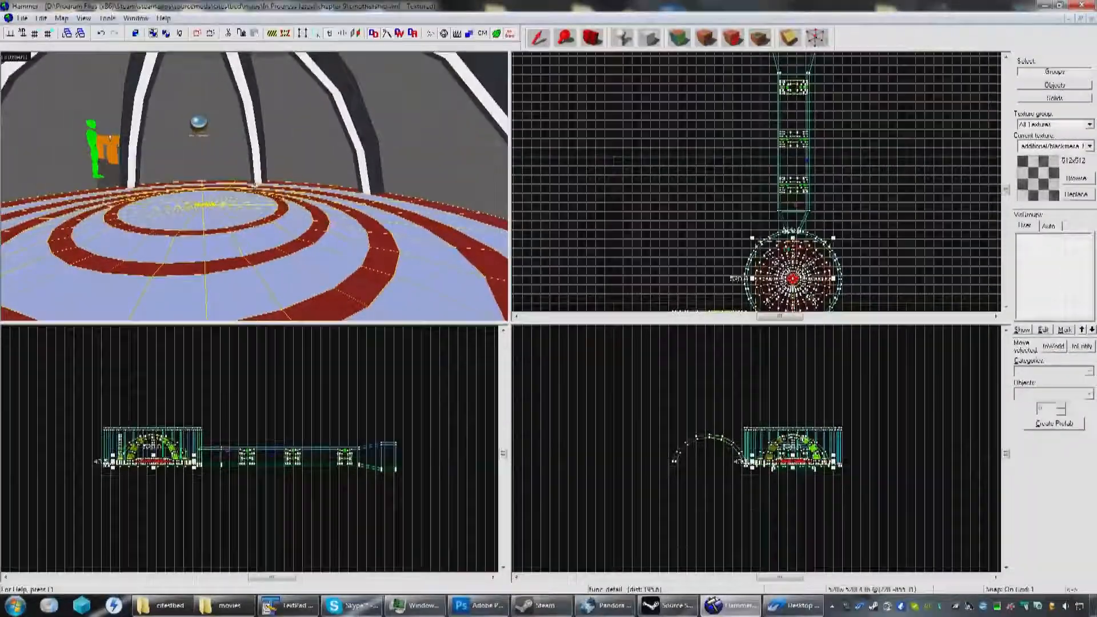
{"action": "key", "text": "w"}
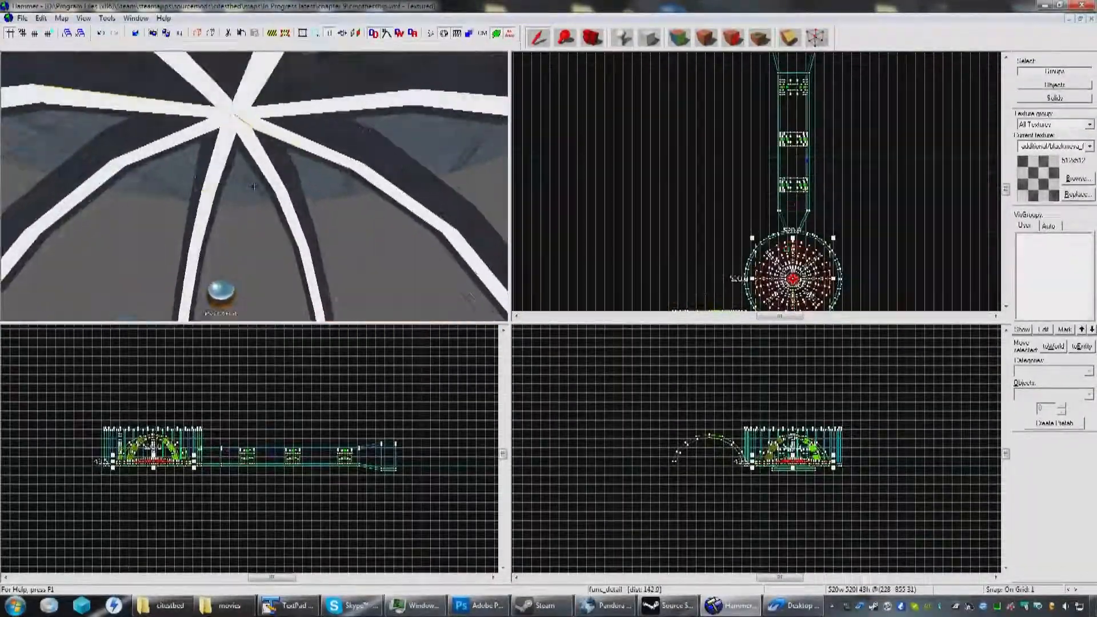
{"action": "key", "text": "s"}
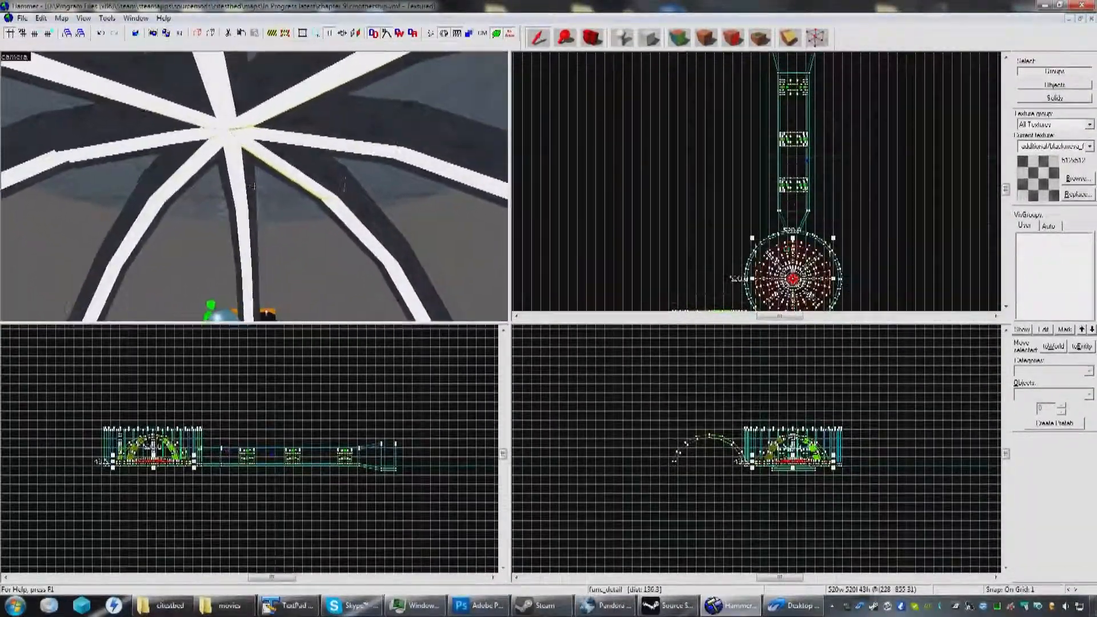
{"action": "key", "text": "w"}
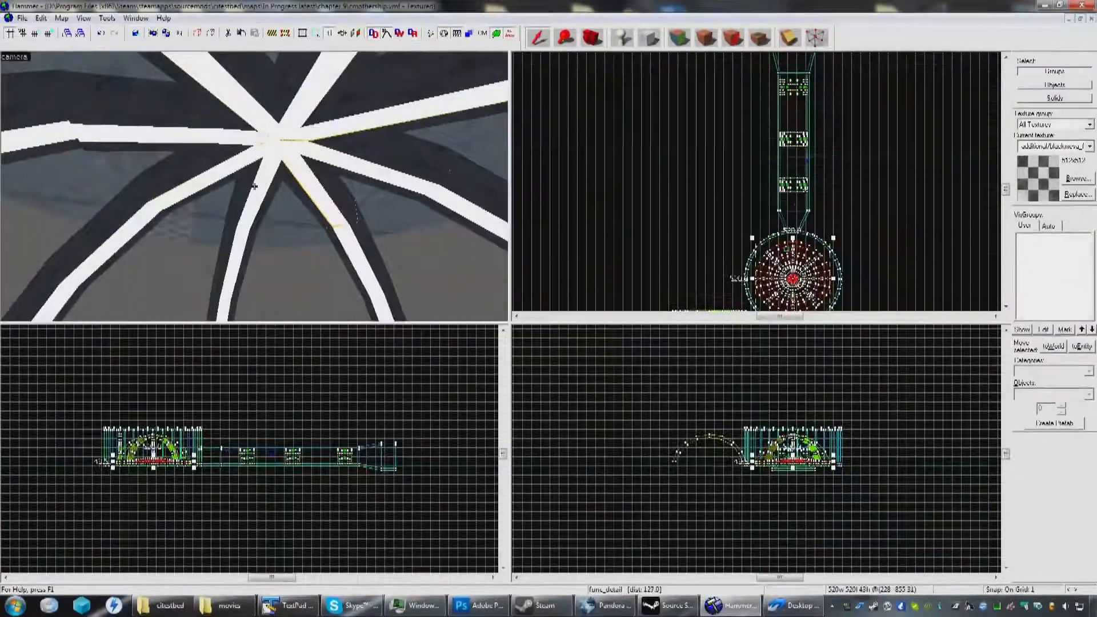
{"action": "key", "text": "s"}
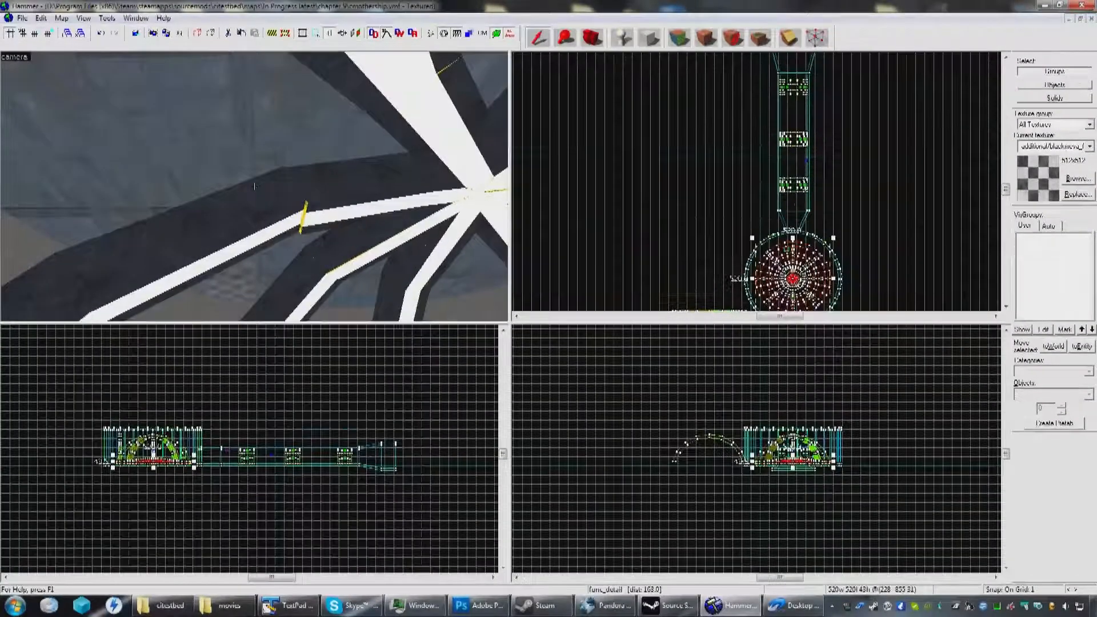
Step: Select one grouped dome rib, examine its bend and its junction with the other ribs at the apex, and clear the selection
{"action": "key", "text": "z"}
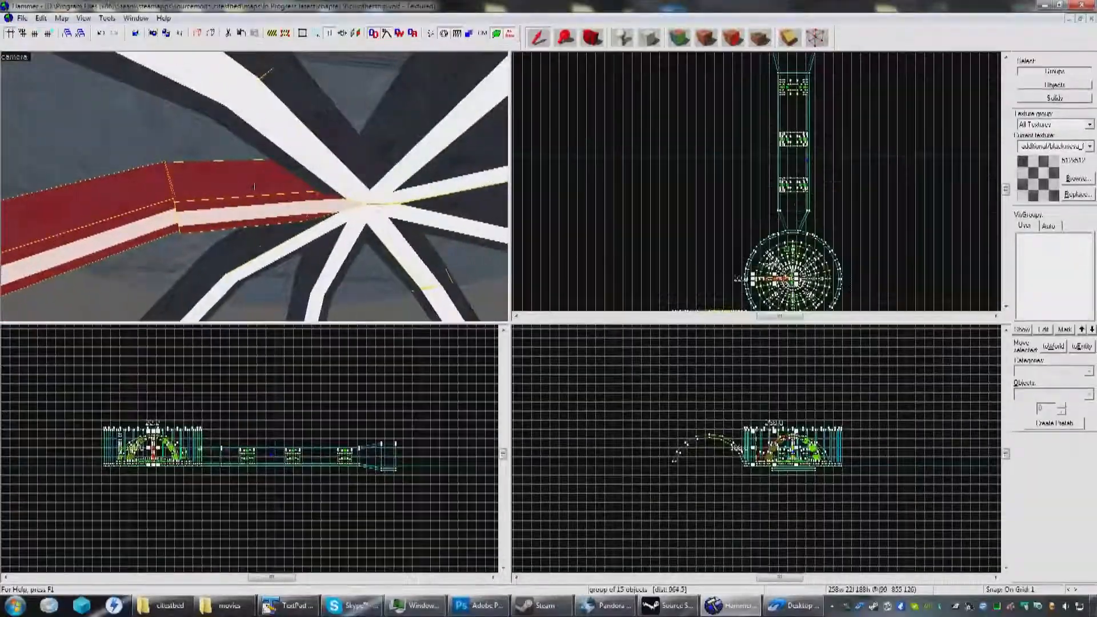
{"action": "key", "text": "w"}
{"action": "key", "text": "z"}
{"action": "key", "text": "s"}
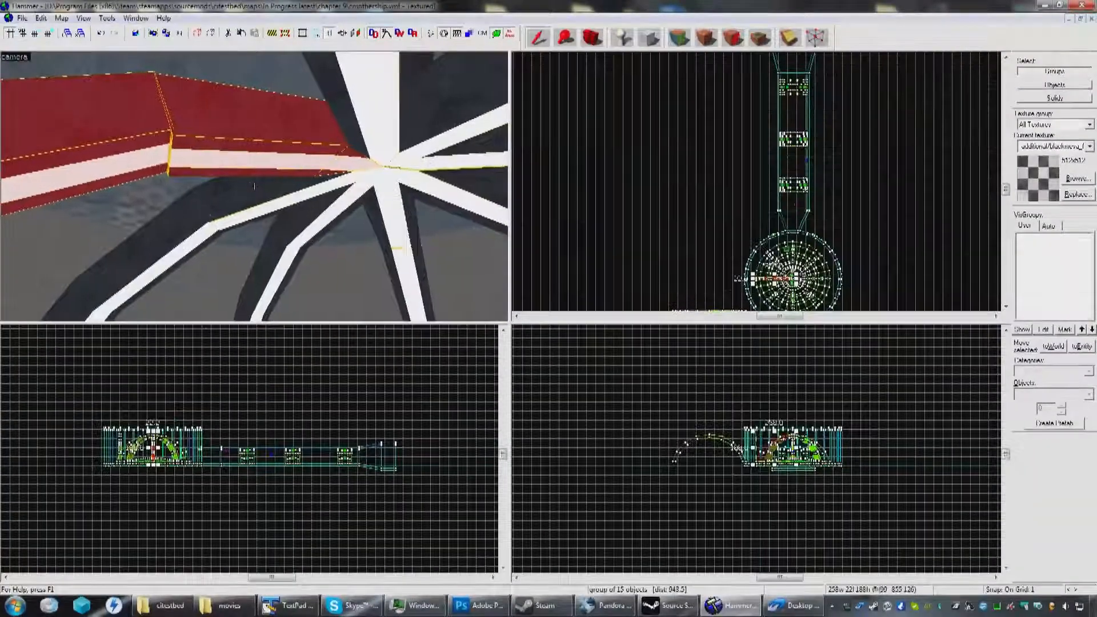
{"action": "key", "text": "w"}
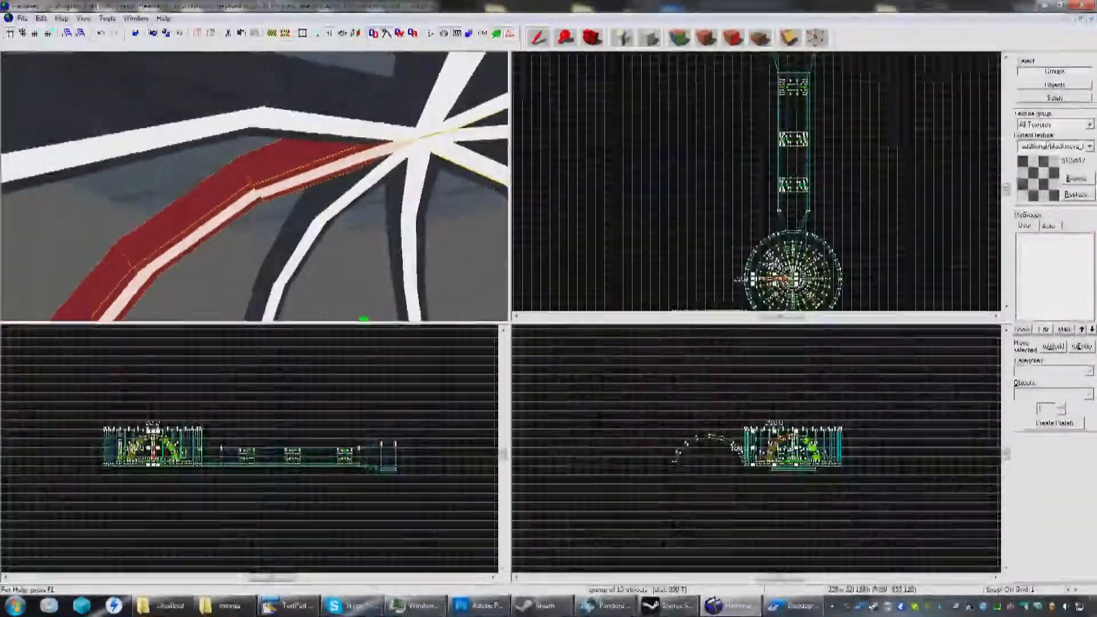
{"action": "key", "text": "s"}
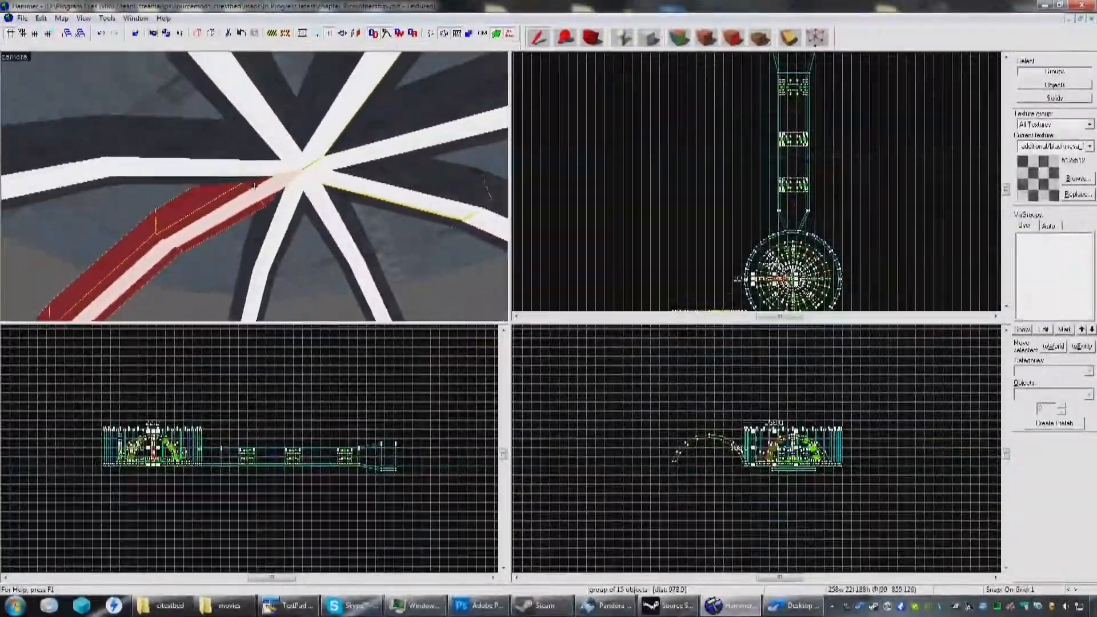
{"action": "key", "text": "s"}
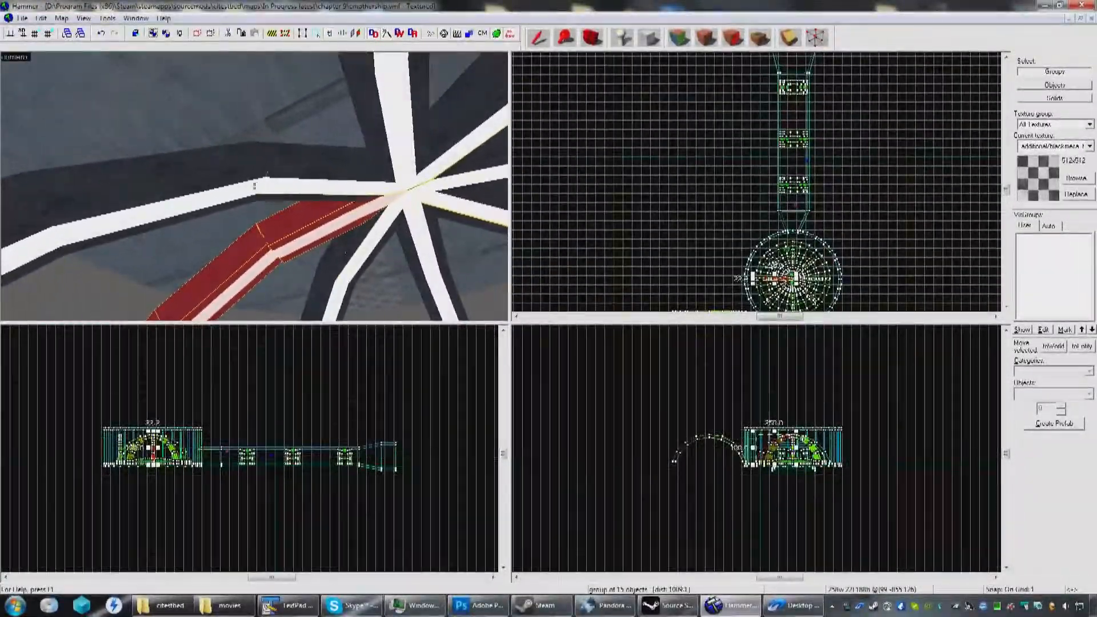
{"action": "key", "text": "z"}
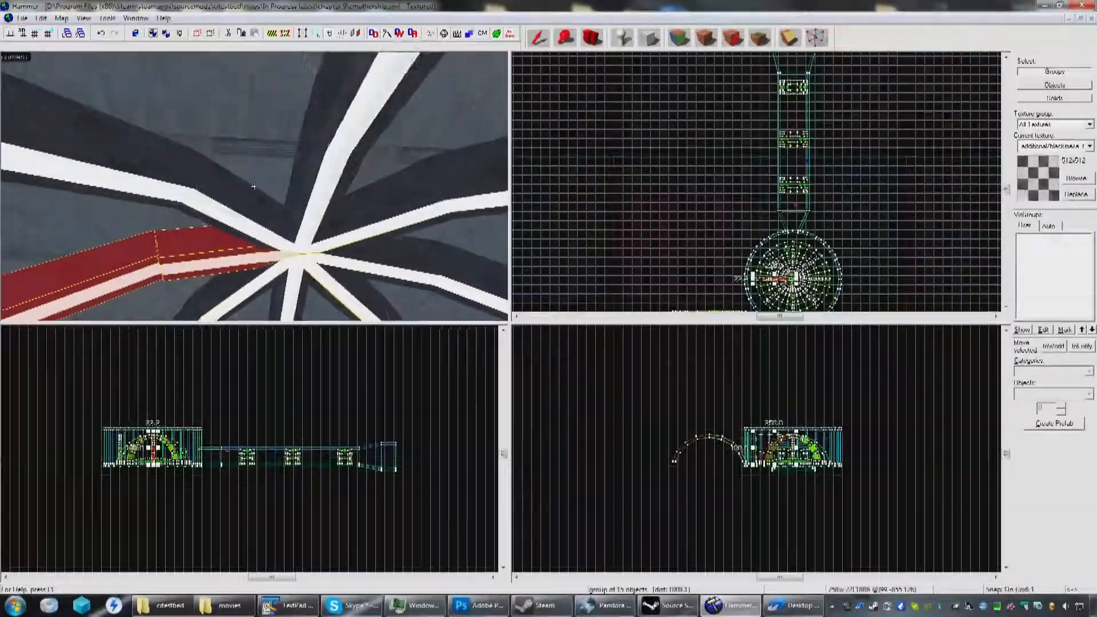
{"action": "key", "text": "w"}
{"action": "key", "text": "s"}
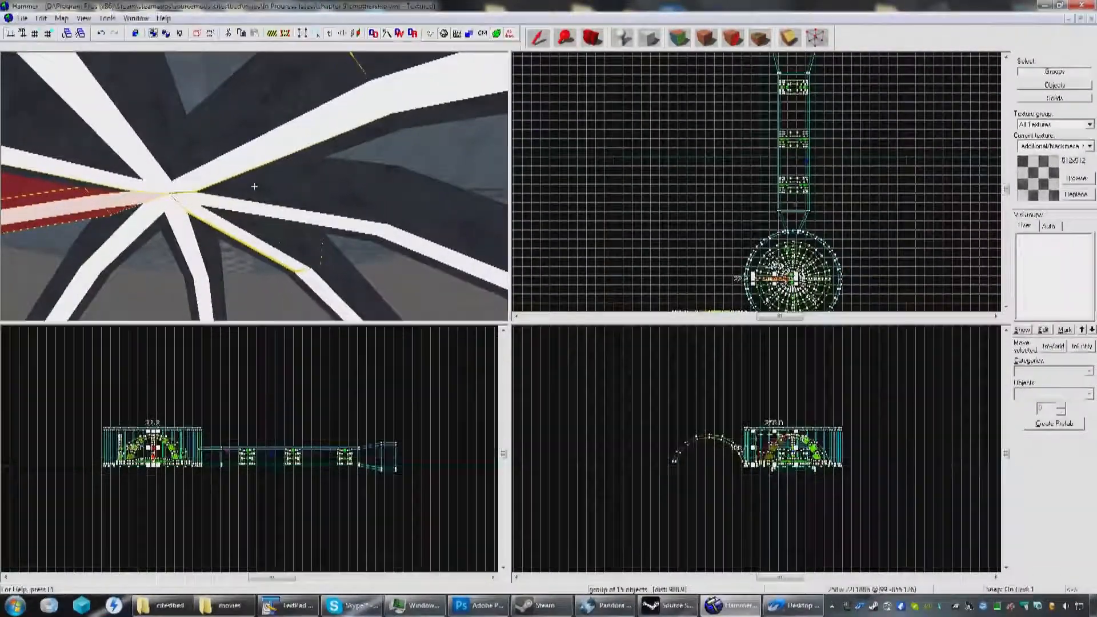
{"action": "key", "text": "w"}
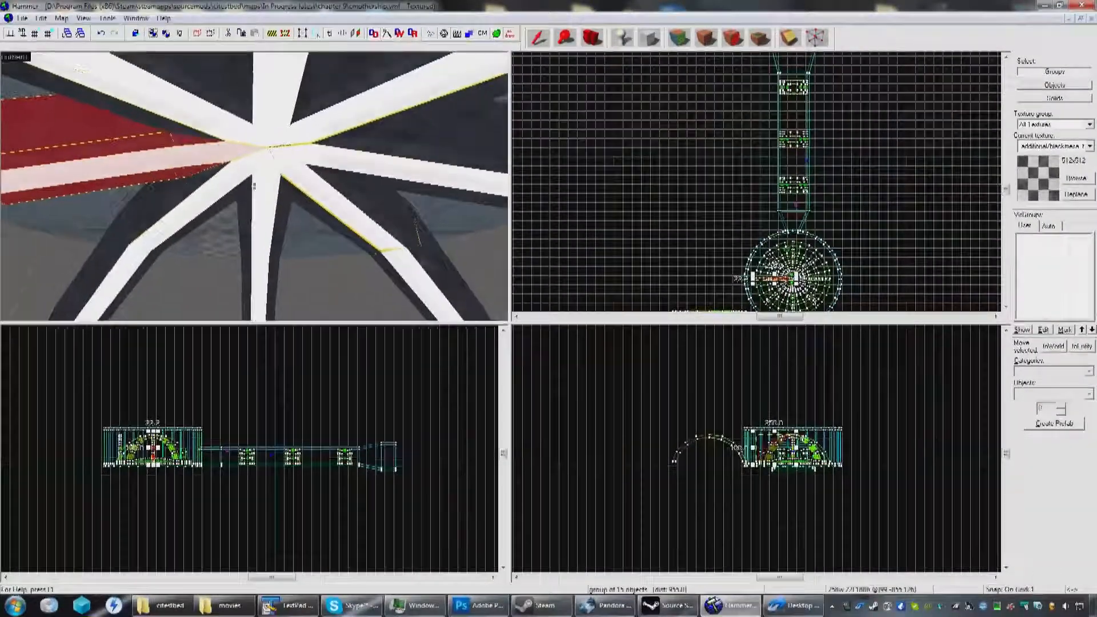
{"action": "key", "text": "Escape"}
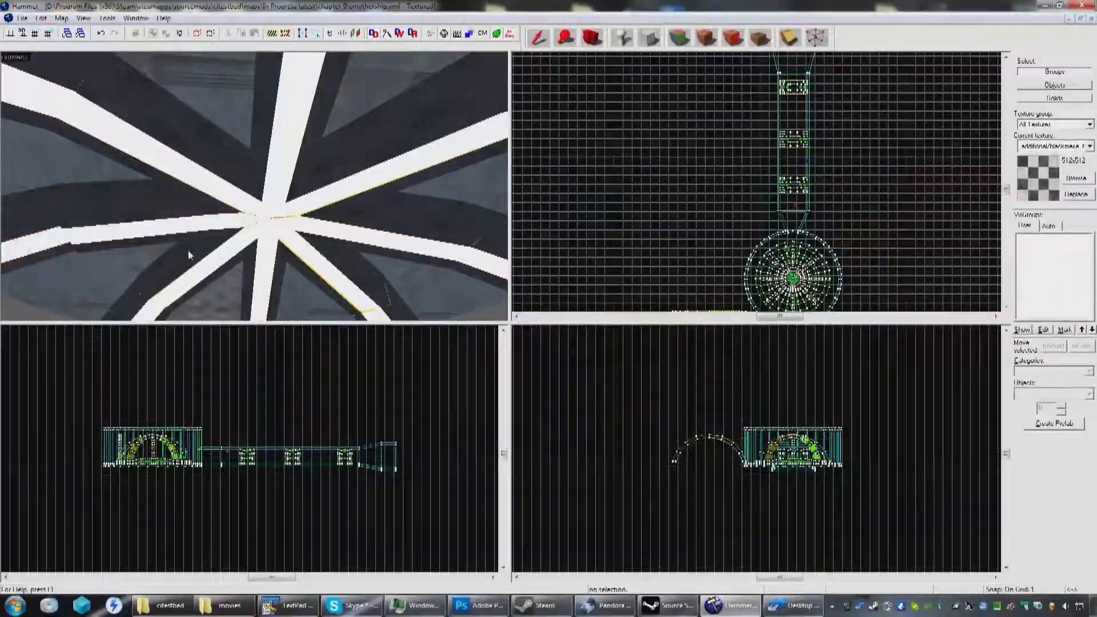
Step: Compare the rib hub seen from below with the whole dome standing over the blue ringed floor
{"action": "key", "text": "z"}
{"action": "key", "text": "s"}
{"action": "key", "text": "a"}
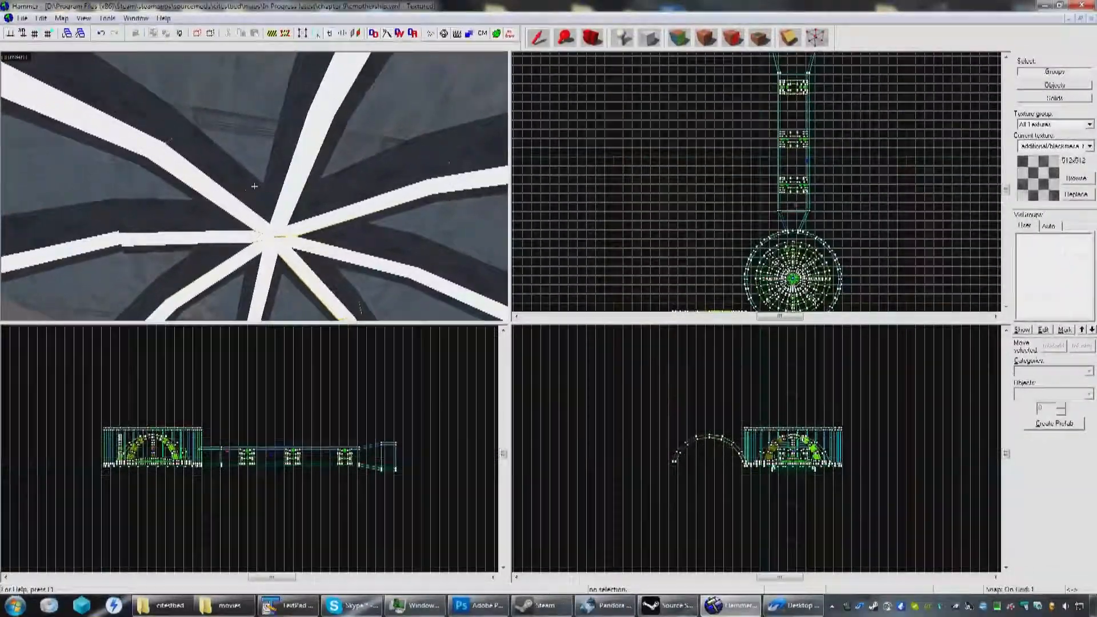
{"action": "key", "text": "z"}
{"action": "key", "text": "s"}
{"action": "key", "text": "z"}
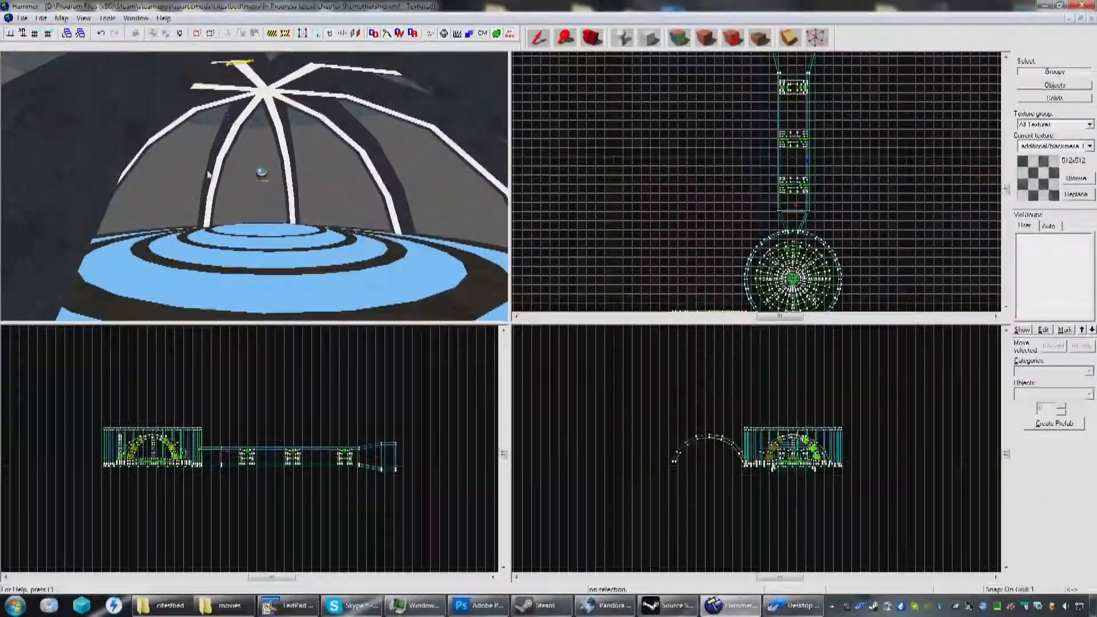
Step: Examine how the ribs rise from the floor and meet at the apex, closing in on the seams at the hub
{"action": "key", "text": "z"}
{"action": "key", "text": "w"}
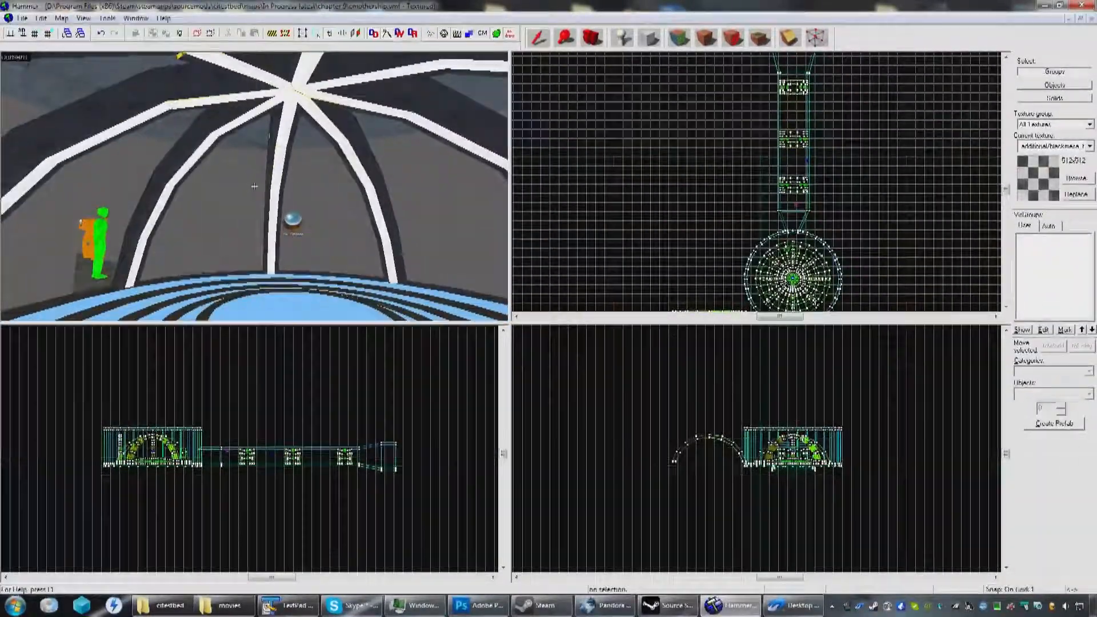
{"action": "key", "text": "s"}
{"action": "key", "text": "z"}
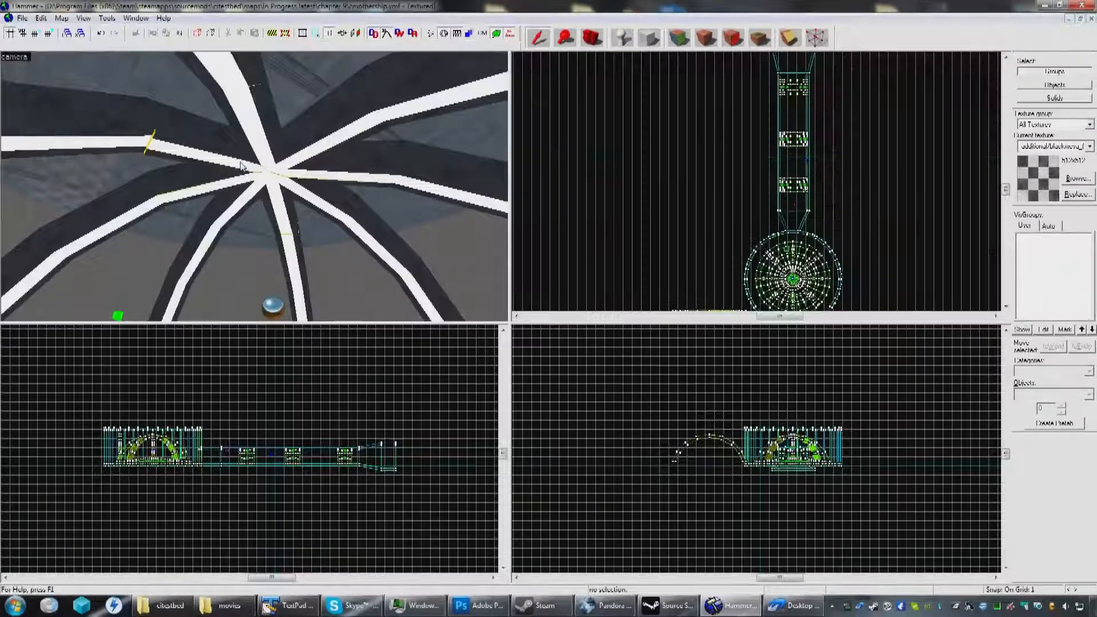
{"action": "key", "text": "z"}
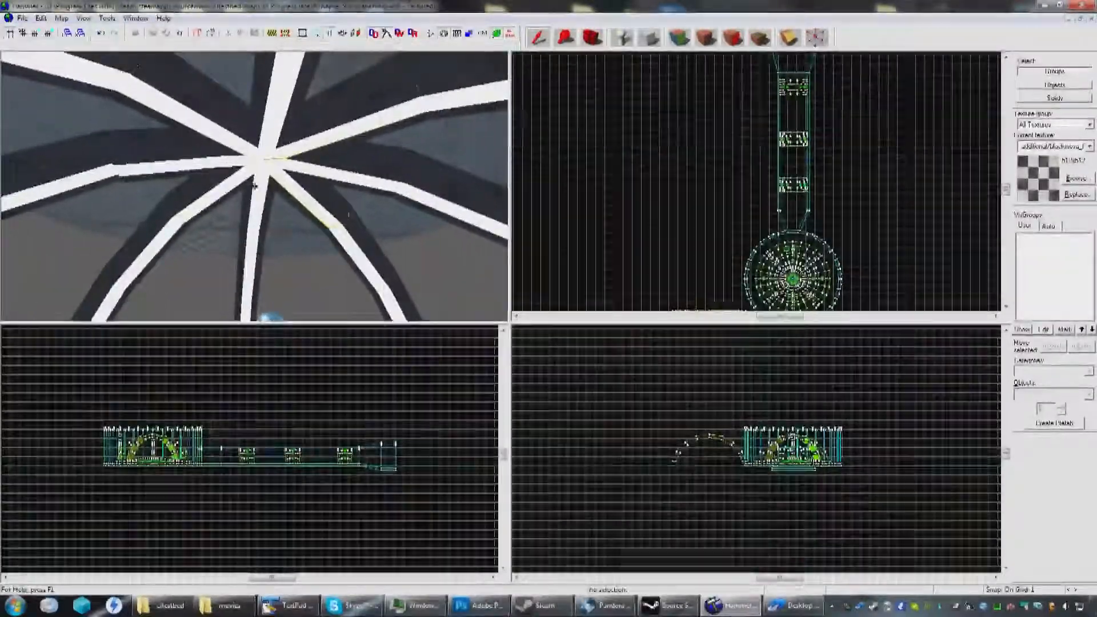
{"action": "key", "text": "w"}
{"action": "key", "text": "z"}
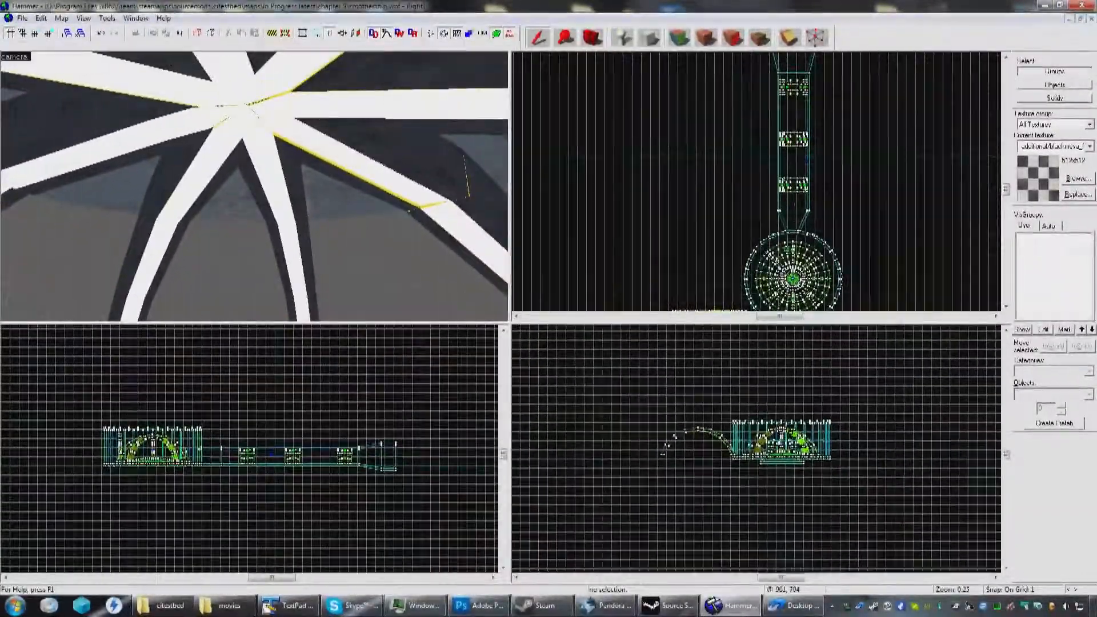
Step: Examine the point where the dome ribs converge, in the top view and close up from below in the 3D view
{"action": "scroll", "coordinate": [779, 276], "scroll_direction": "up", "scroll_amount": 5}
{"action": "middle_click_drag", "start_coordinate": [779, 276], "coordinate": [623, 177]}
{"action": "scroll", "coordinate": [769, 224], "scroll_direction": "up", "scroll_amount": 12}
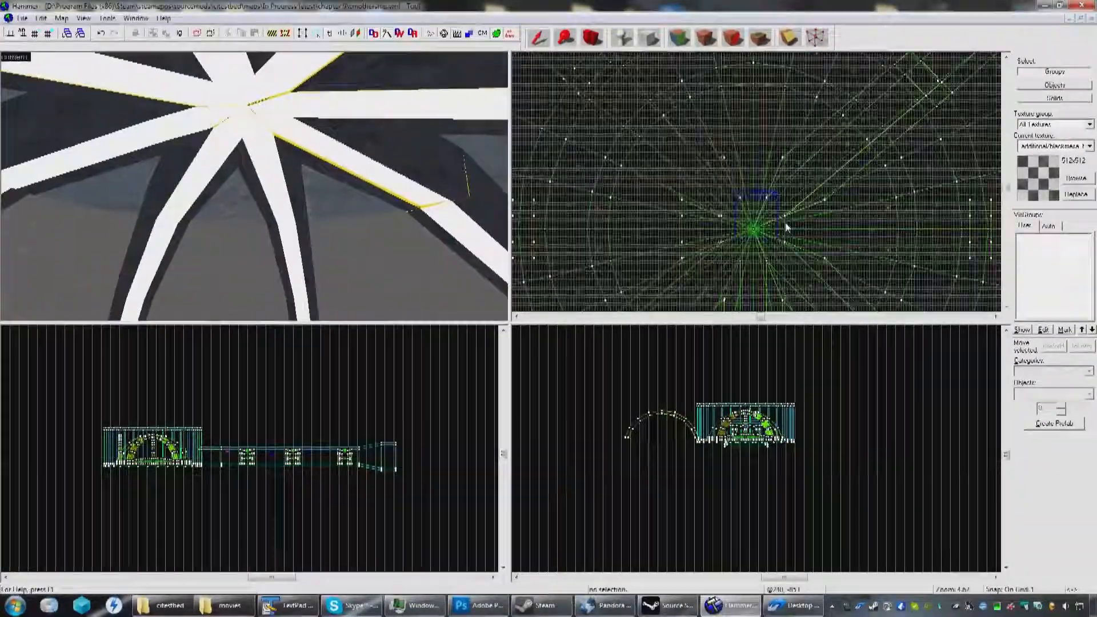
{"action": "scroll", "coordinate": [758, 224], "scroll_direction": "down", "scroll_amount": 4}
{"action": "scroll", "coordinate": [746, 211], "scroll_direction": "down", "scroll_amount": 4}
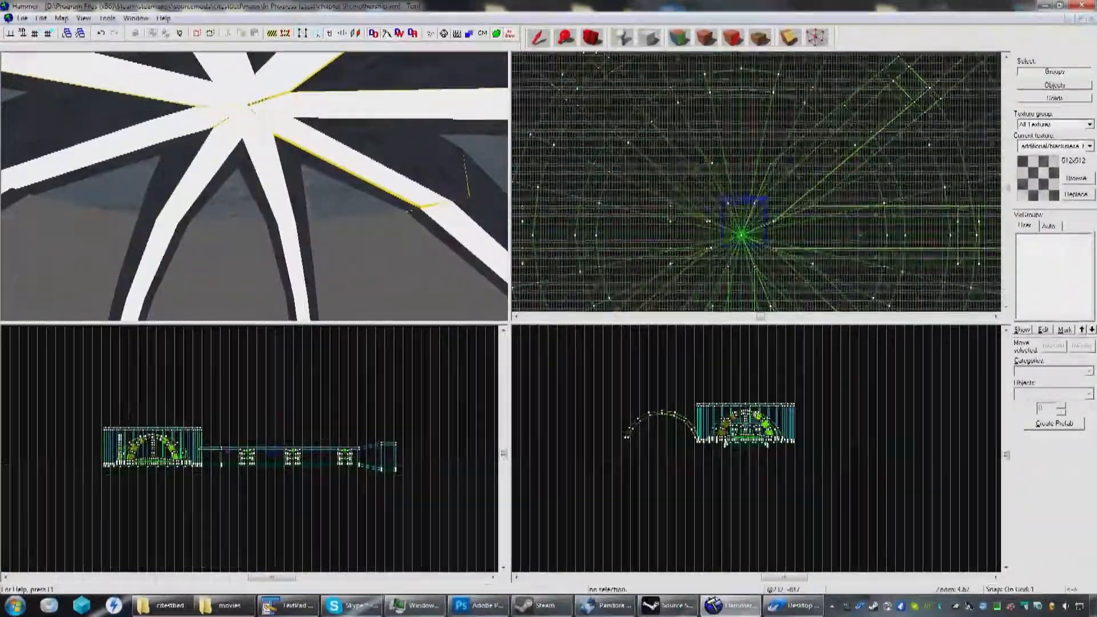
{"action": "scroll", "coordinate": [754, 213], "scroll_direction": "up", "scroll_amount": 6}
{"action": "key", "text": "z"}
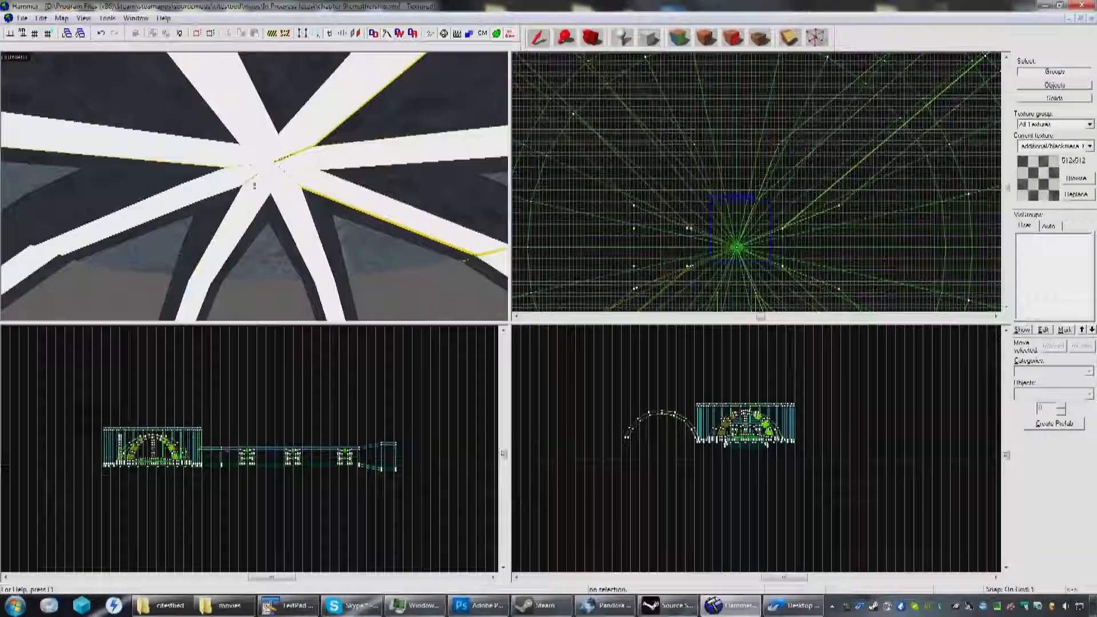
{"action": "key", "text": "s"}
{"action": "key", "text": "w"}
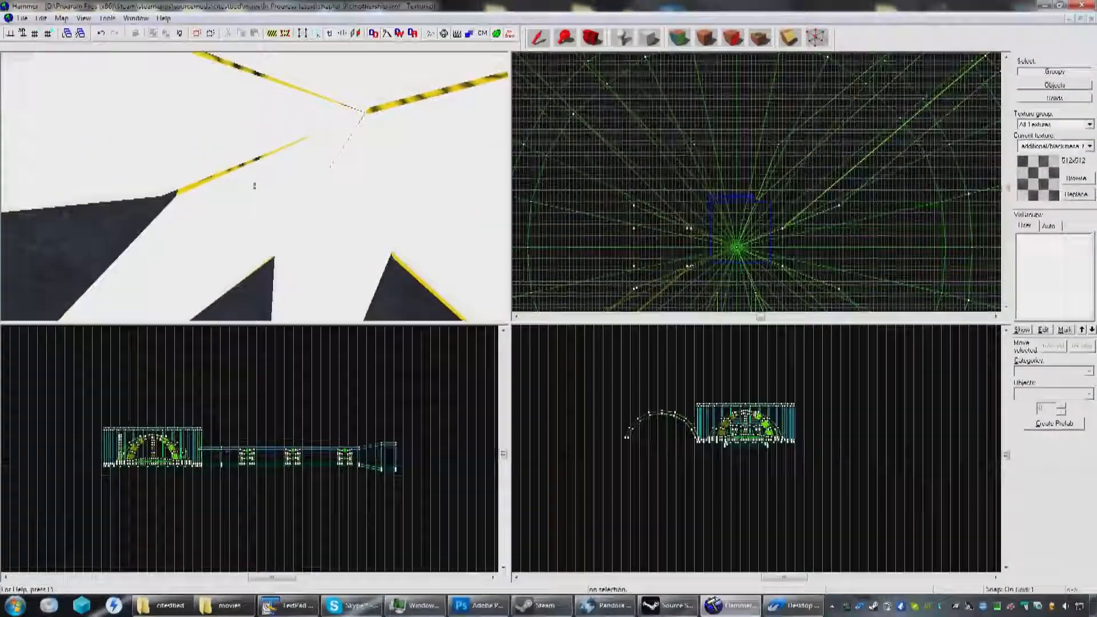
{"action": "key", "text": "s"}
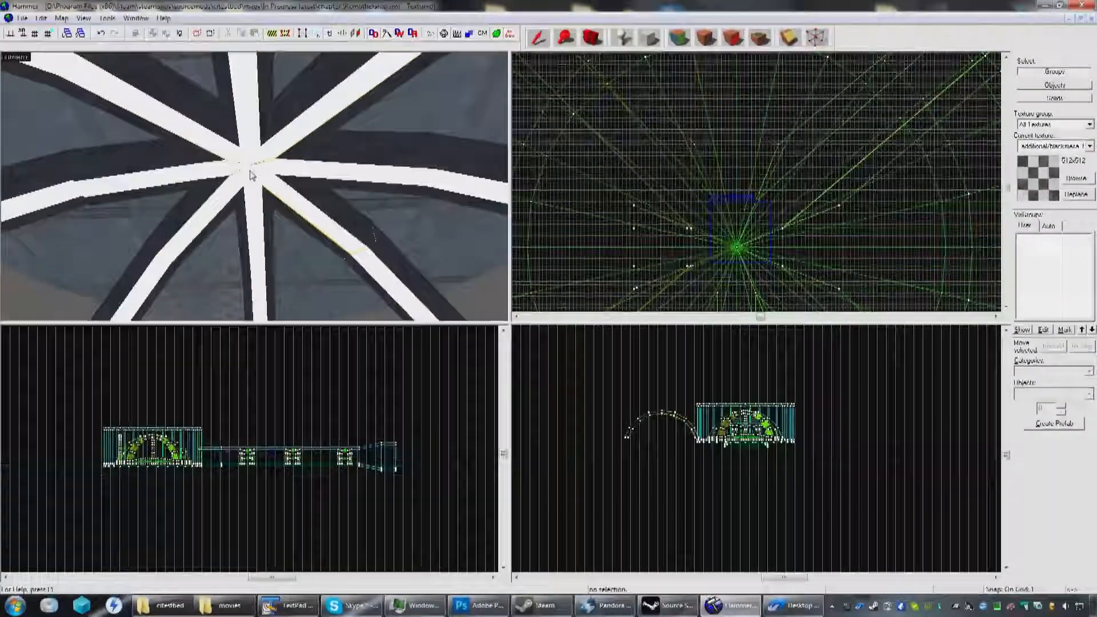
Step: Select one grouped dome rib at the apex and inspect how it joins the hub from below
{"action": "key", "text": "z"}
{"action": "left_click", "coordinate": [234, 182]}
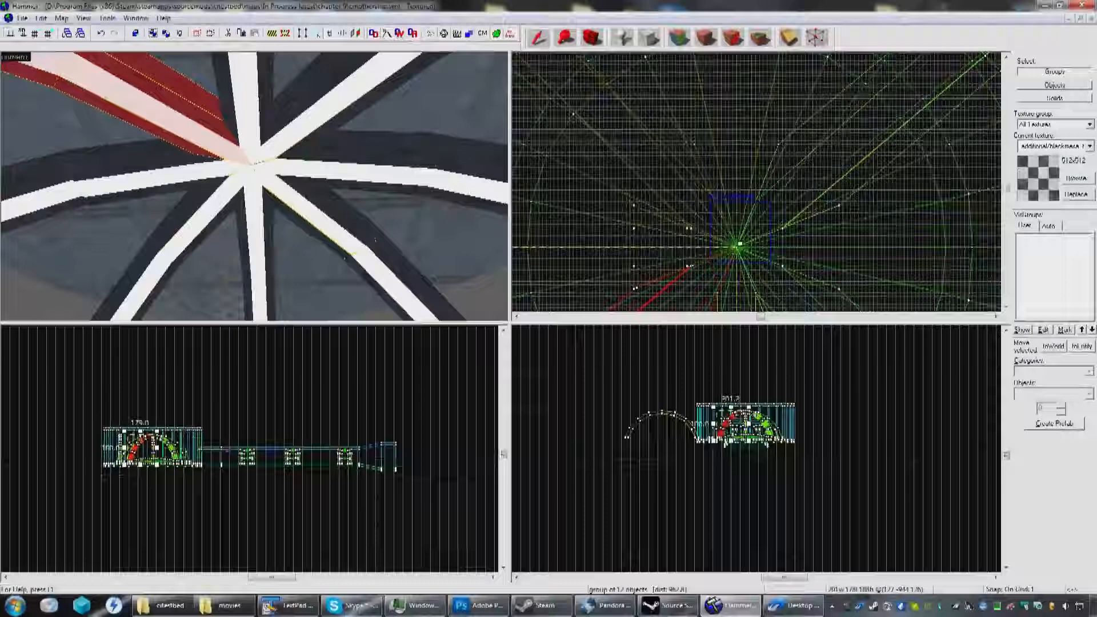
{"action": "key", "text": "z"}
{"action": "key", "text": "a"}
{"action": "key", "text": "z"}
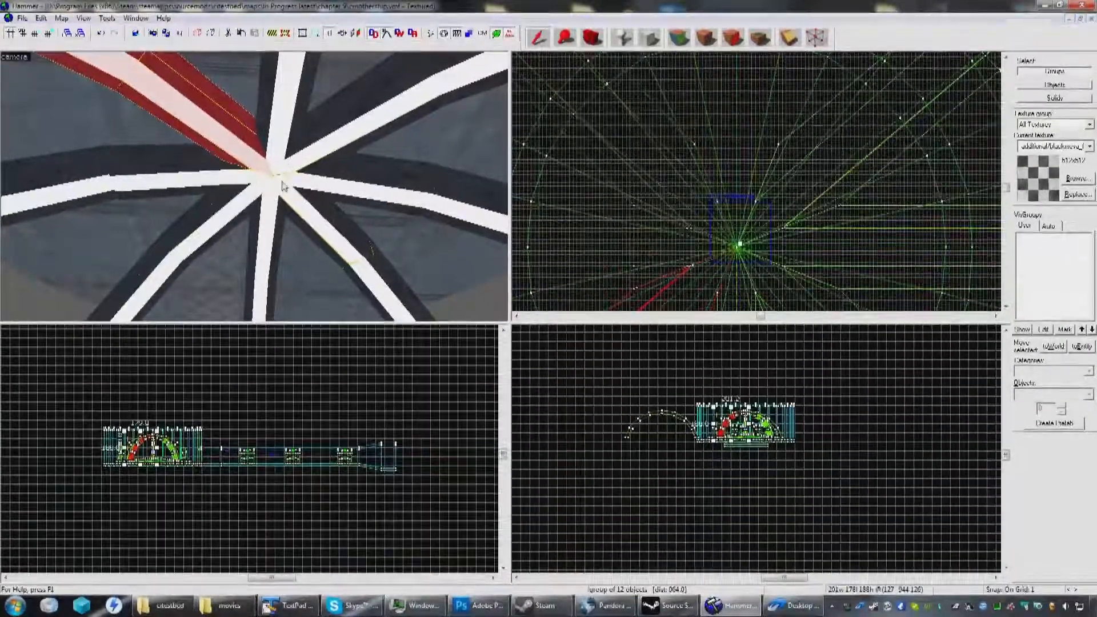
Step: Select the grouped ribs around the hub one after another to show each as a separate group
{"action": "left_click", "coordinate": [223, 183]}
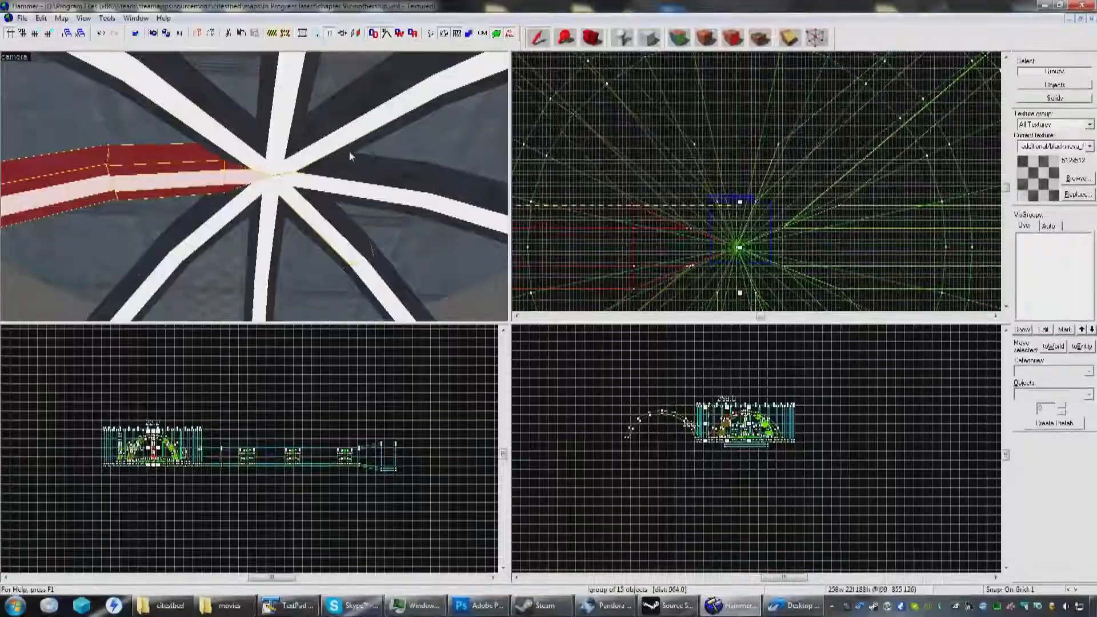
{"action": "left_click", "coordinate": [243, 151]}
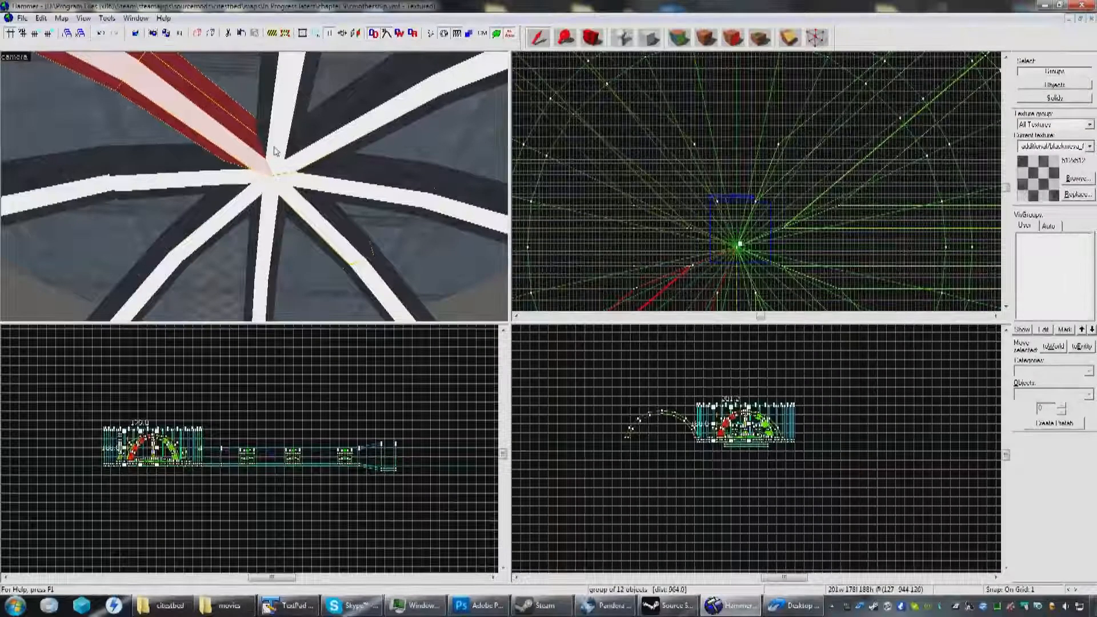
{"action": "left_click", "coordinate": [276, 151]}
{"action": "left_click", "coordinate": [213, 178]}
{"action": "left_click", "coordinate": [238, 201]}
{"action": "left_click", "coordinate": [270, 212]}
{"action": "left_click", "coordinate": [304, 182]}
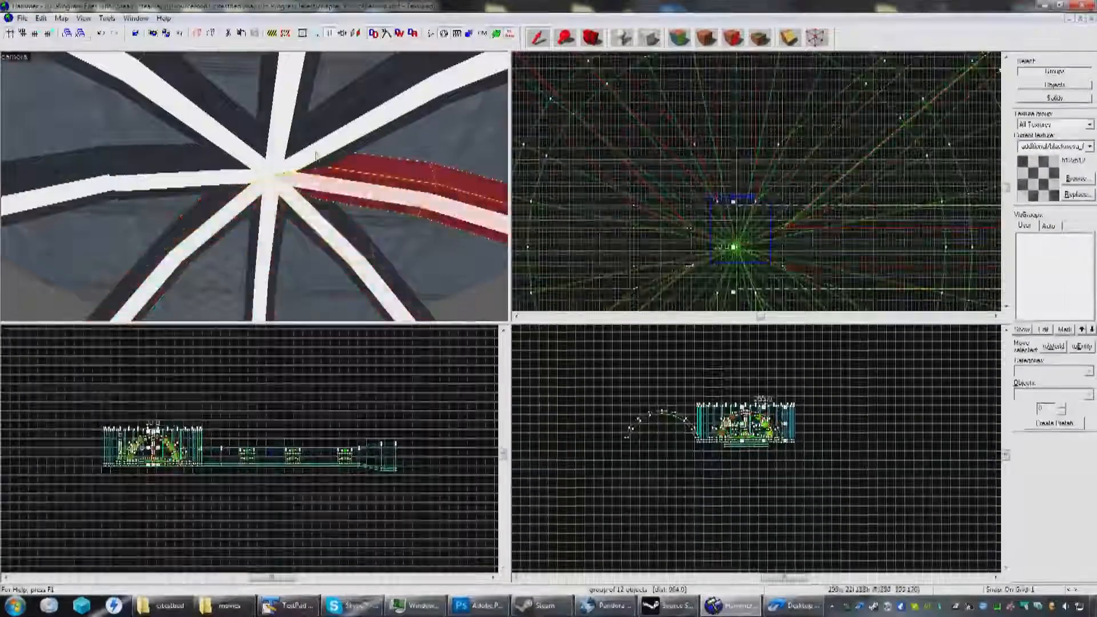
{"action": "left_click", "coordinate": [298, 162]}
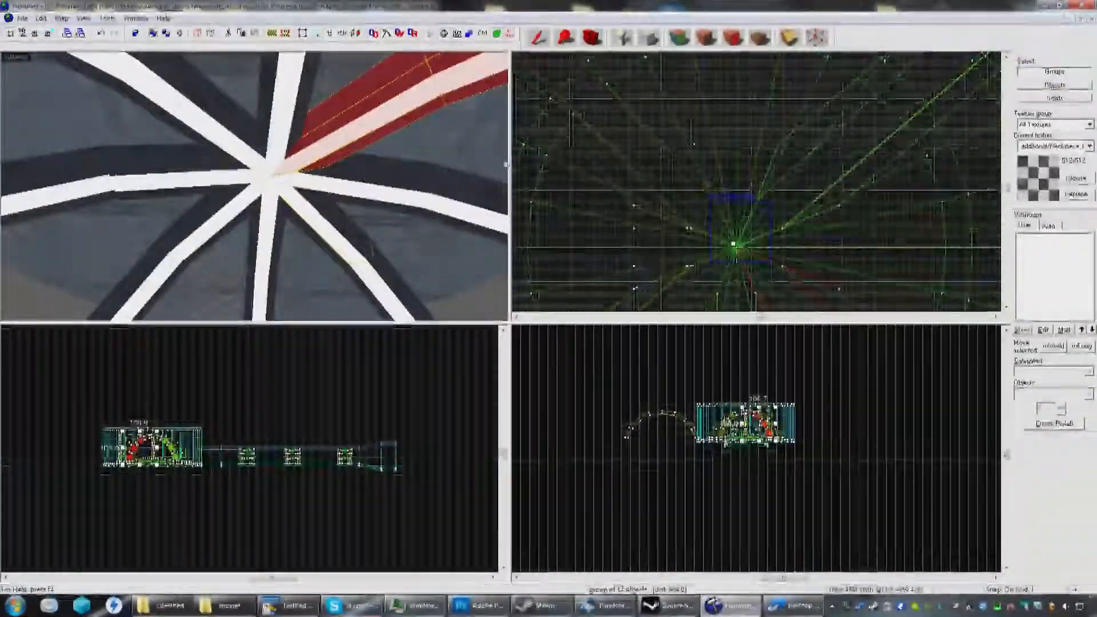
Step: Widen the 3D view slightly and examine the rib layout around the dome's centre in the top view
{"action": "left_click_drag", "start_coordinate": [507, 164], "coordinate": [520, 166]}
{"action": "scroll", "coordinate": [632, 195], "scroll_direction": "down", "scroll_amount": 3}
{"action": "scroll", "coordinate": [693, 196], "scroll_direction": "down", "scroll_amount": 4}
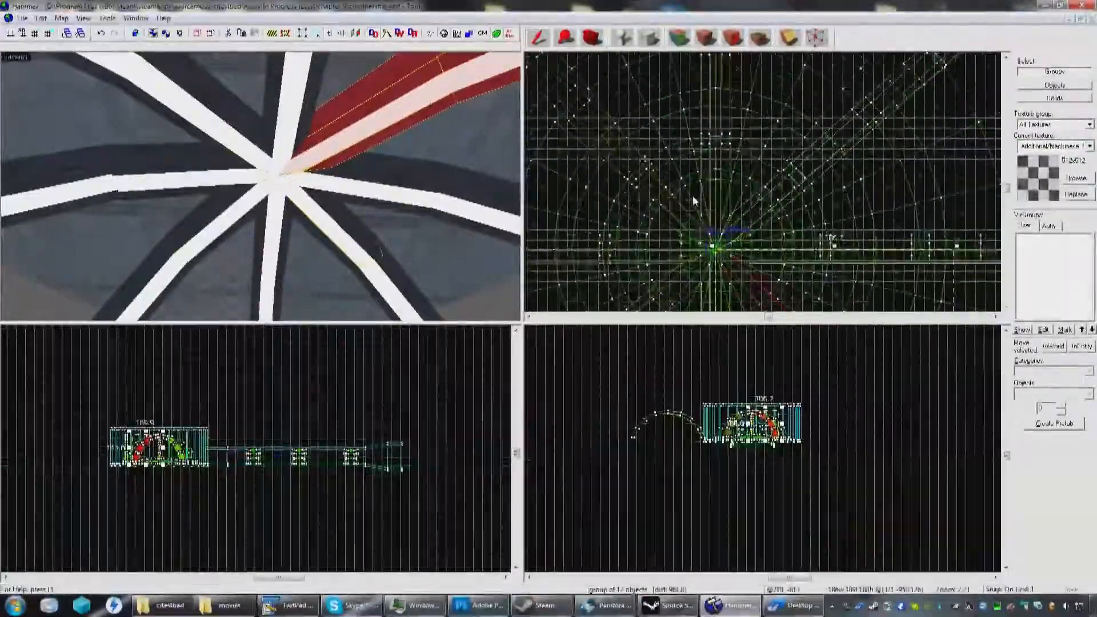
{"action": "scroll", "coordinate": [735, 211], "scroll_direction": "up", "scroll_amount": 8}
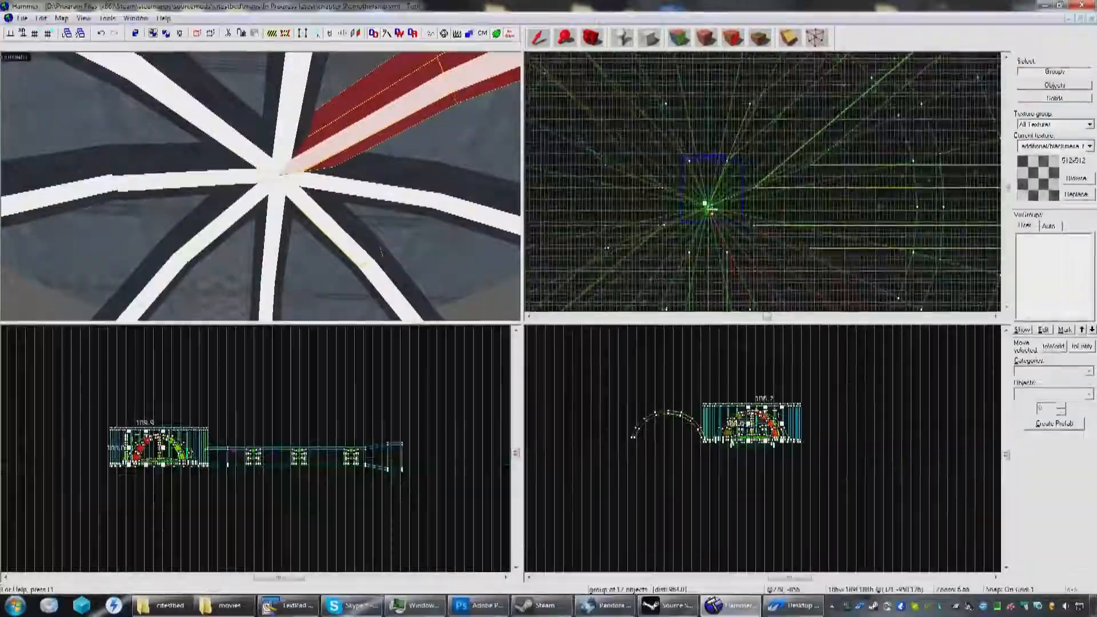
{"action": "scroll", "coordinate": [715, 228], "scroll_direction": "down", "scroll_amount": 10}
{"action": "scroll", "coordinate": [714, 229], "scroll_direction": "up", "scroll_amount": 2}
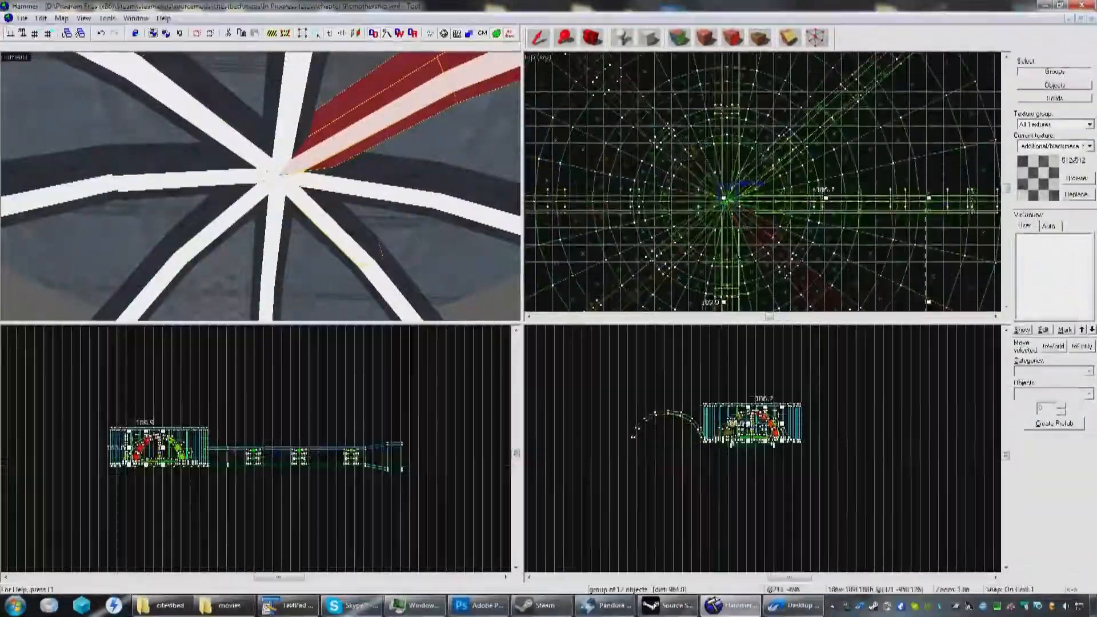
{"action": "scroll", "coordinate": [729, 238], "scroll_direction": "up", "scroll_amount": 3}
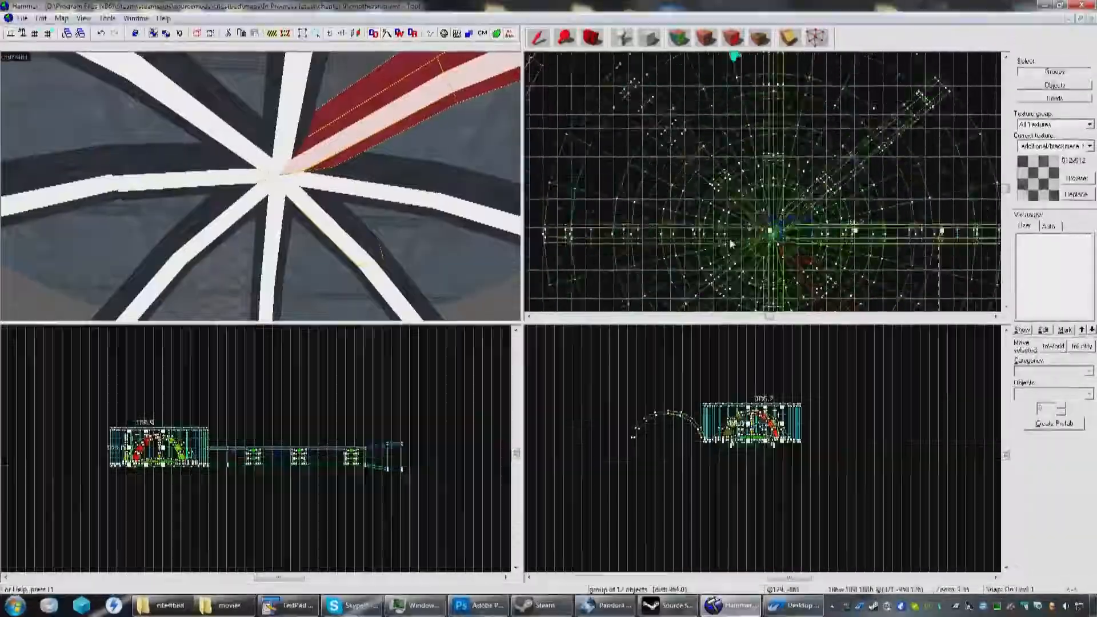
{"action": "scroll", "coordinate": [729, 238], "scroll_direction": "down", "scroll_amount": 5}
{"action": "scroll", "coordinate": [732, 210], "scroll_direction": "up", "scroll_amount": 6}
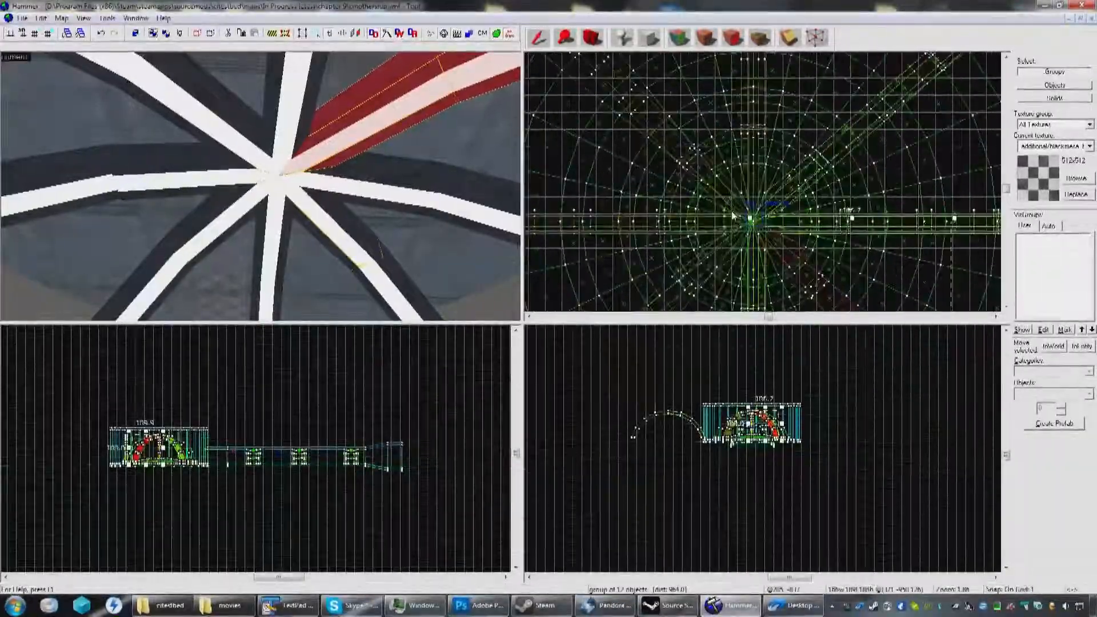
{"action": "scroll", "coordinate": [719, 251], "scroll_direction": "down", "scroll_amount": 2}
{"action": "scroll", "coordinate": [723, 232], "scroll_direction": "up", "scroll_amount": 5}
Step: Inspect the dome ribs in the 3D view from the apex down to the floor and back up to the hub
{"action": "key", "text": "z"}
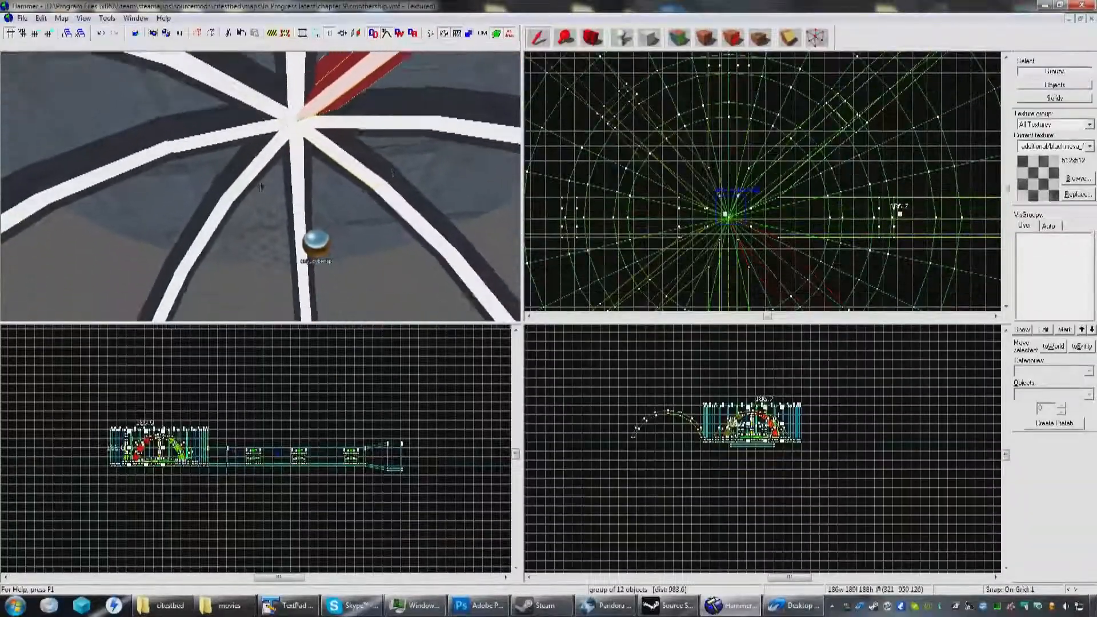
{"action": "key", "text": "w"}
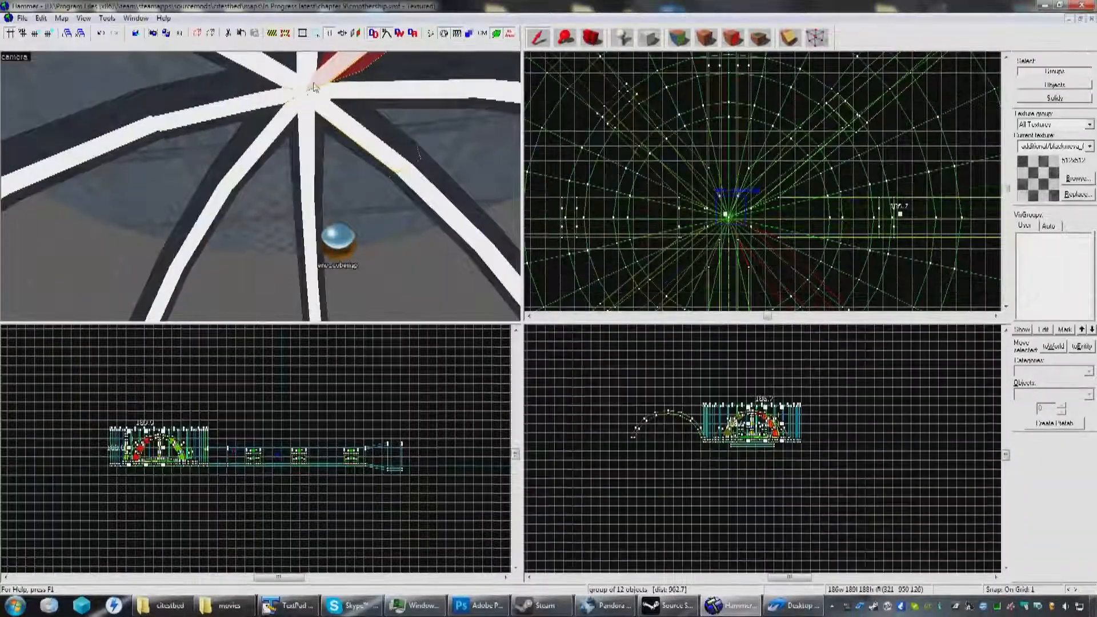
{"action": "key", "text": "s"}
{"action": "key", "text": "w"}
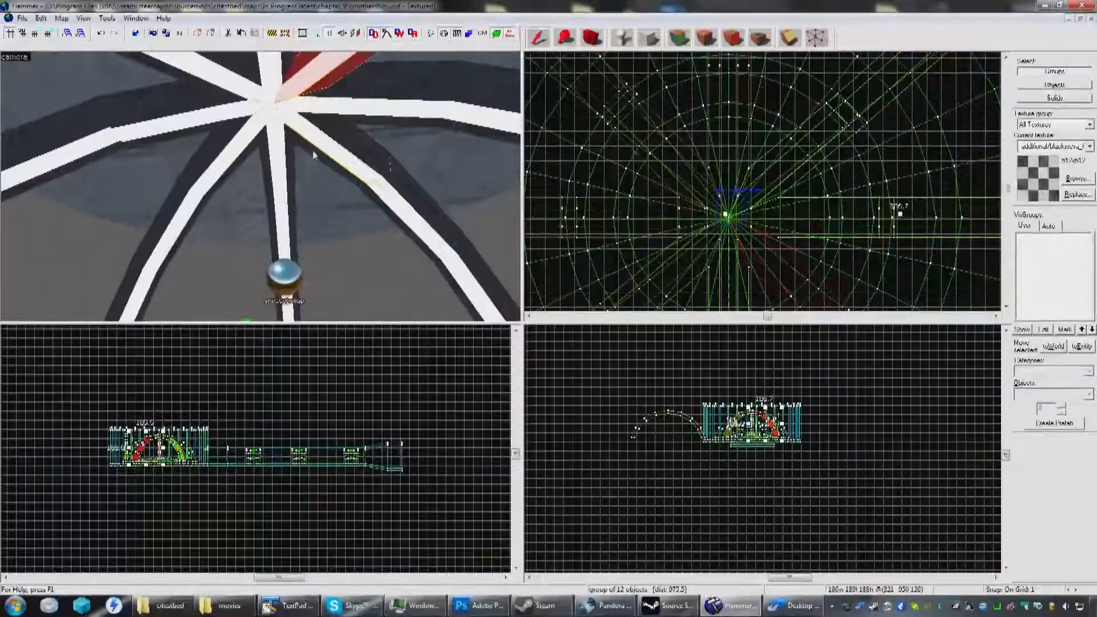
{"action": "key", "text": "z"}
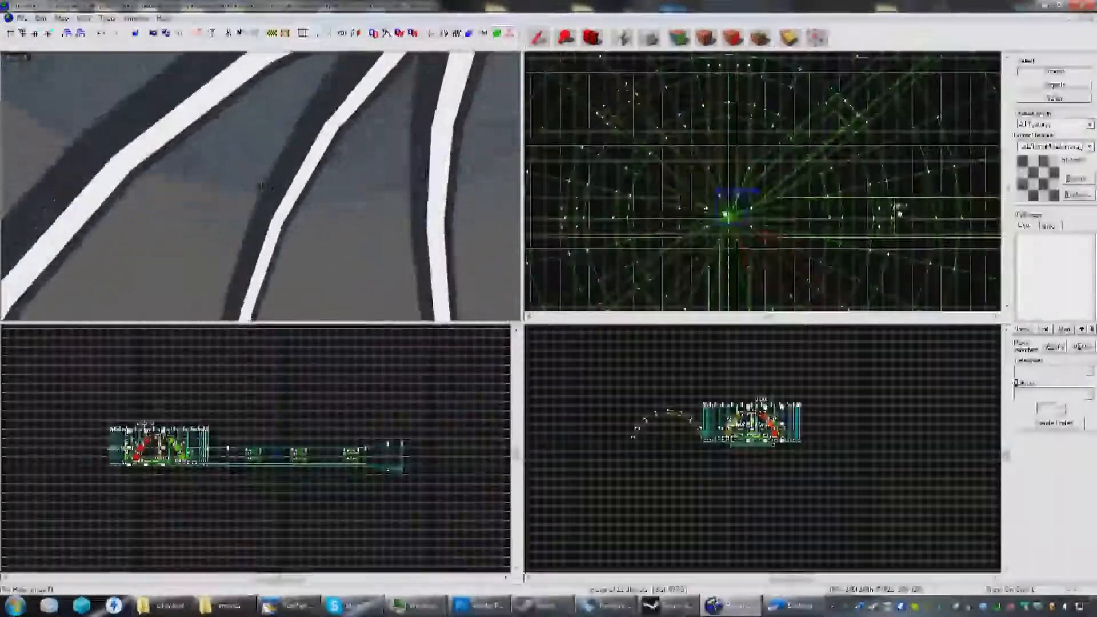
{"action": "key", "text": "s"}
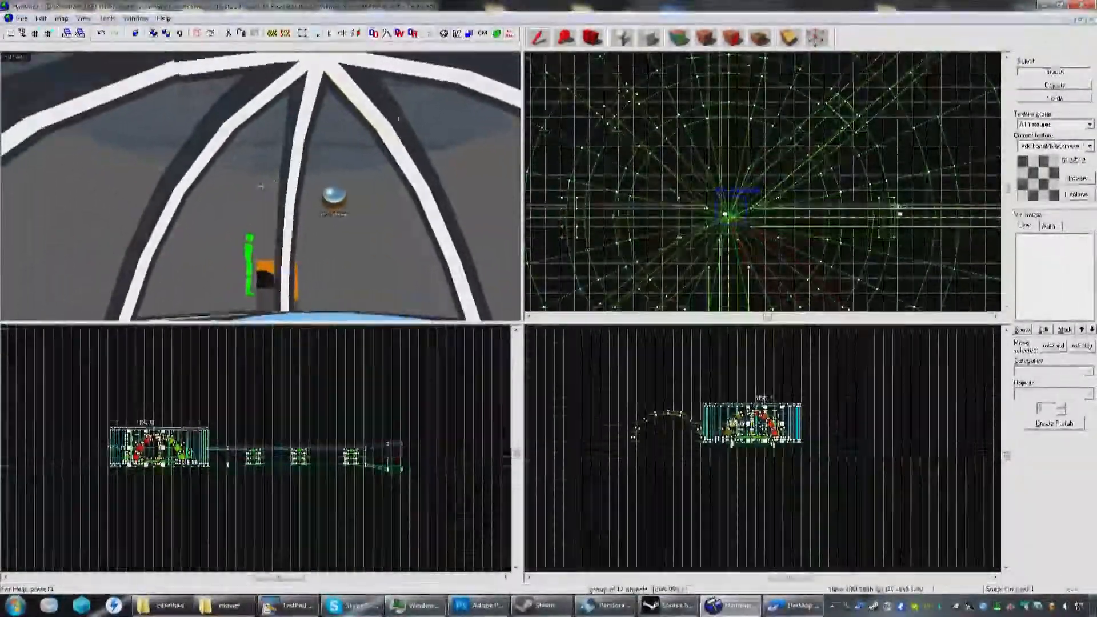
{"action": "key", "text": "w"}
{"action": "key", "text": "z"}
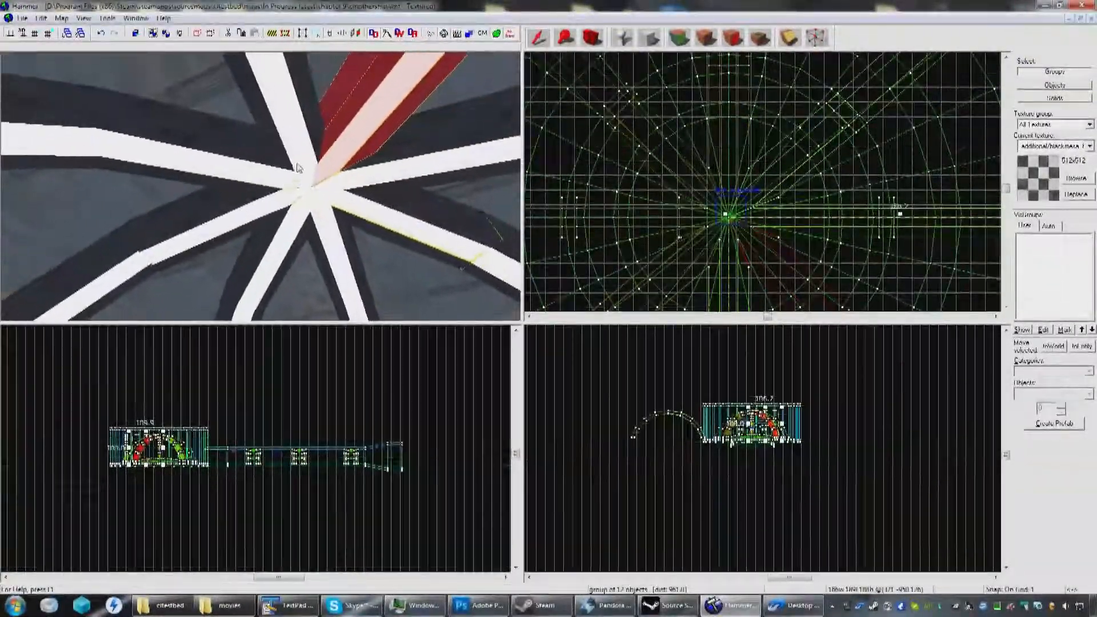
Step: Add the seven remaining ribs around the hub to the selection so that all eight are selected together
{"action": "left_click", "coordinate": [302, 155], "text": "ctrl"}
{"action": "left_click", "coordinate": [275, 178], "text": "ctrl"}
{"action": "left_click", "coordinate": [276, 202], "text": "ctrl"}
{"action": "left_click", "coordinate": [299, 215], "text": "ctrl"}
{"action": "left_click", "coordinate": [326, 217], "text": "ctrl"}
{"action": "left_click", "coordinate": [347, 209], "text": "ctrl"}
{"action": "left_click", "coordinate": [359, 183], "text": "ctrl"}
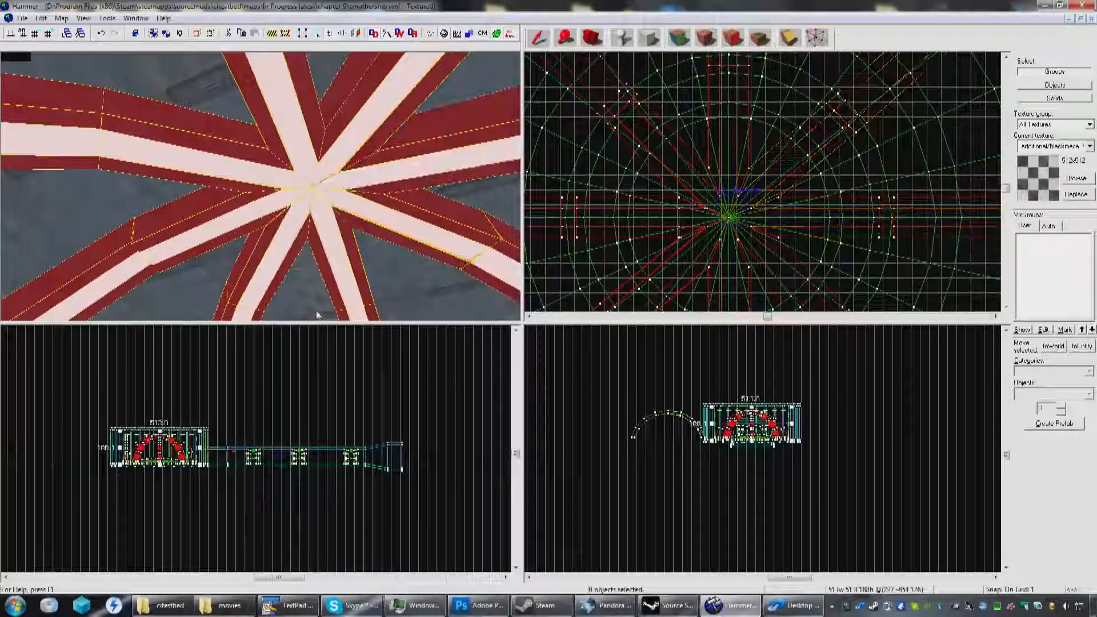
Step: Examine the eight selected ribs from the seams at the apex down to their feet on the ringed floor
{"action": "key", "text": "z"}
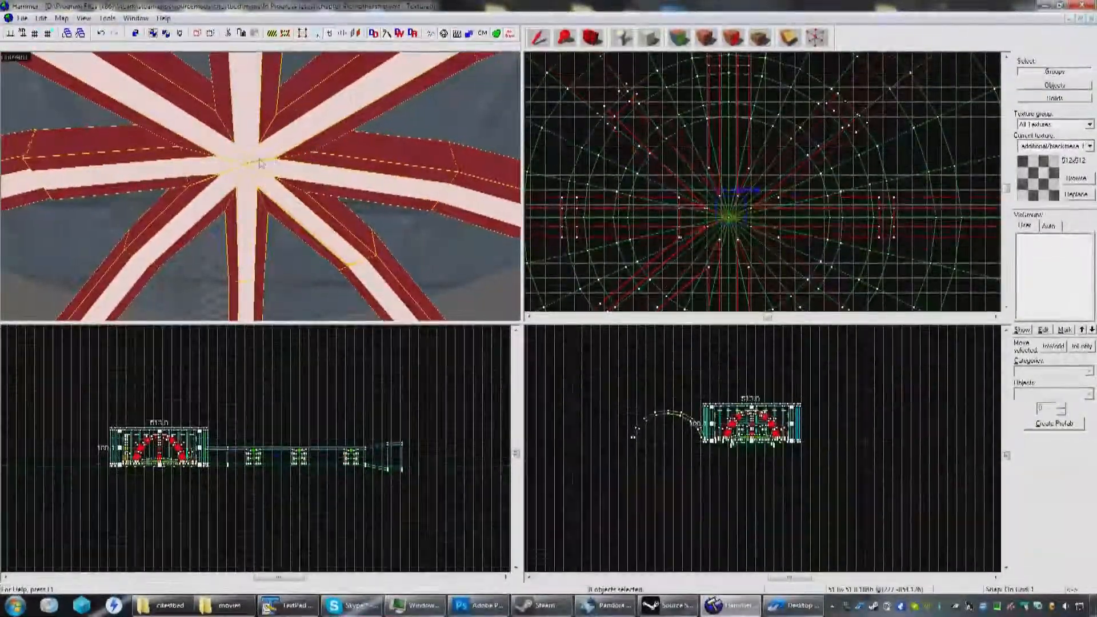
{"action": "key", "text": "z"}
{"action": "key", "text": "a"}
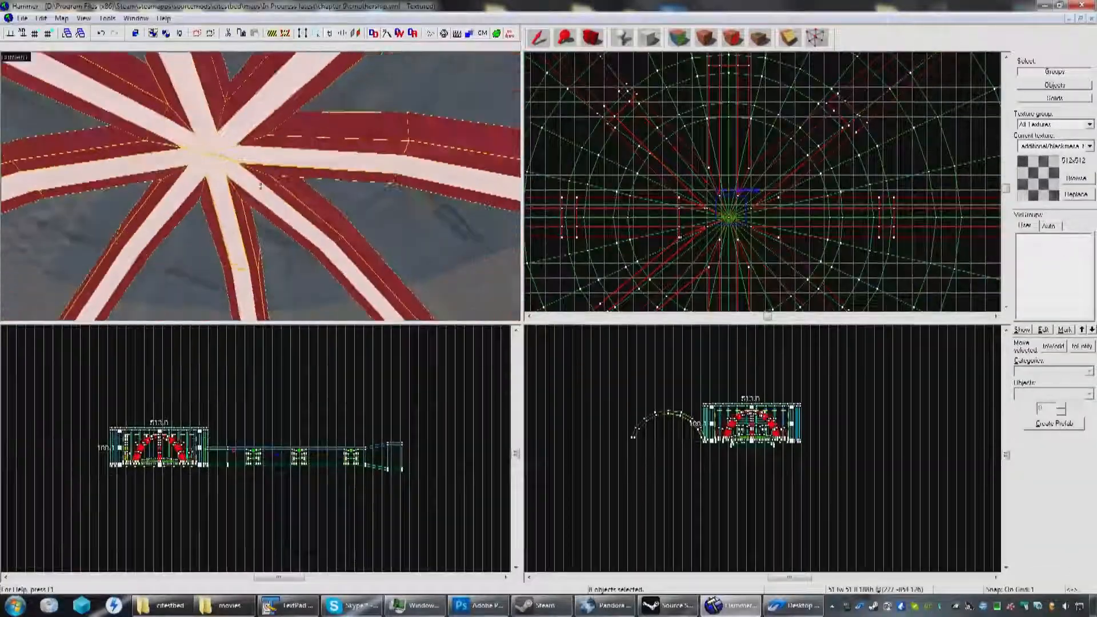
{"action": "key", "text": "w"}
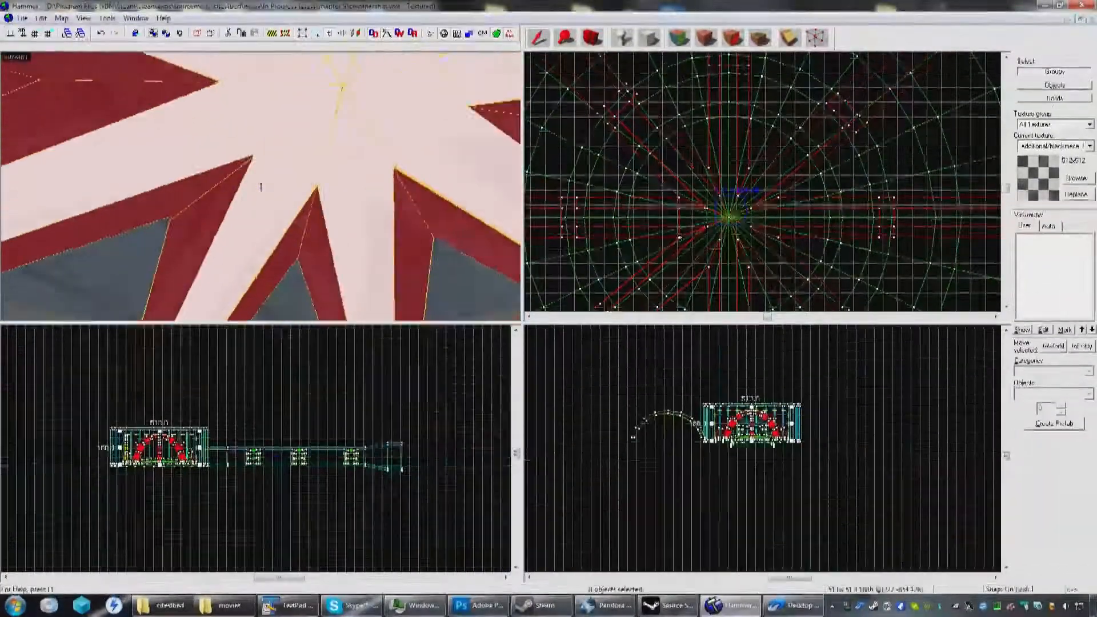
{"action": "key", "text": "s"}
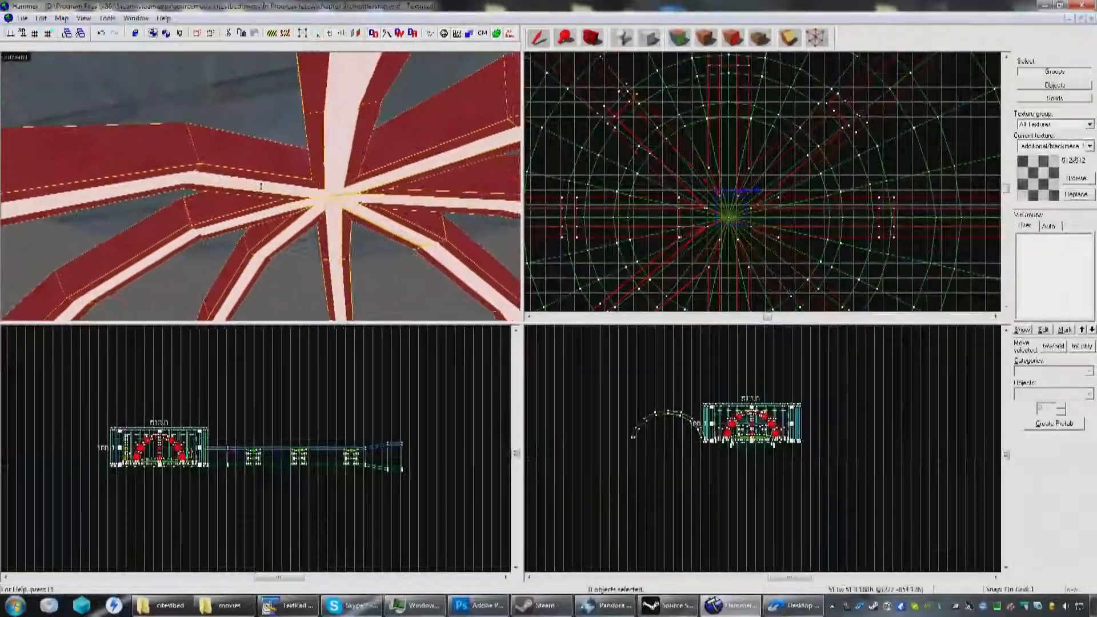
{"action": "key", "text": "d"}
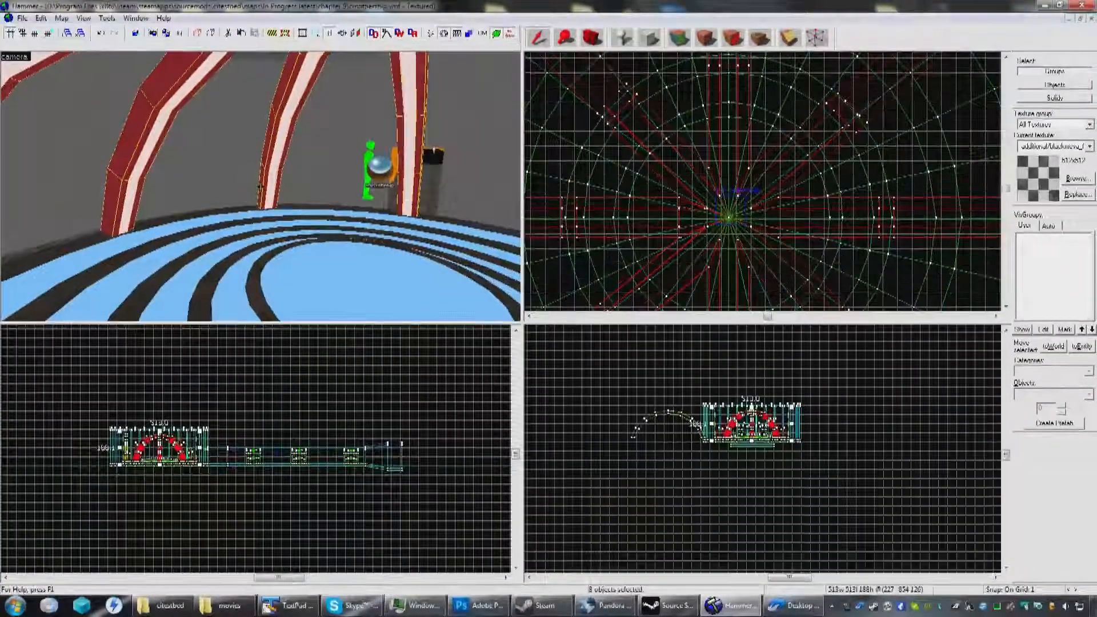
Step: Select only one rib standing at the edge of the ringed floor and clear the selection
{"action": "left_click", "coordinate": [261, 186]}
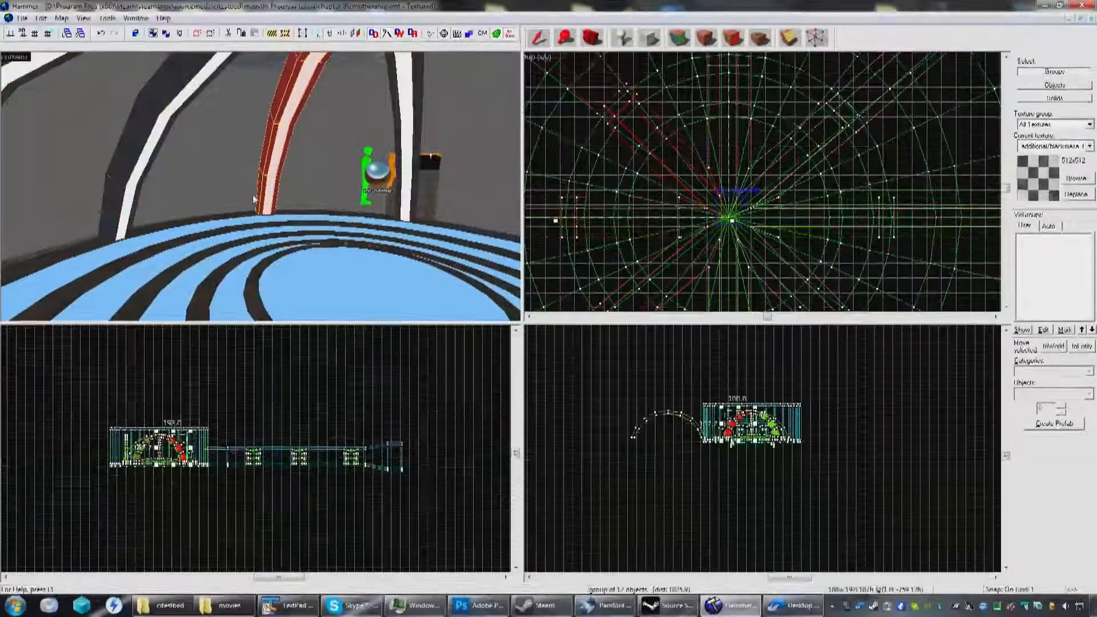
{"action": "key", "text": "w"}
{"action": "key", "text": "z"}
{"action": "key", "text": "Escape"}
Step: View the whole ribbed dome above the blue ringed floor from farther back and select the floor
{"action": "key", "text": "z"}
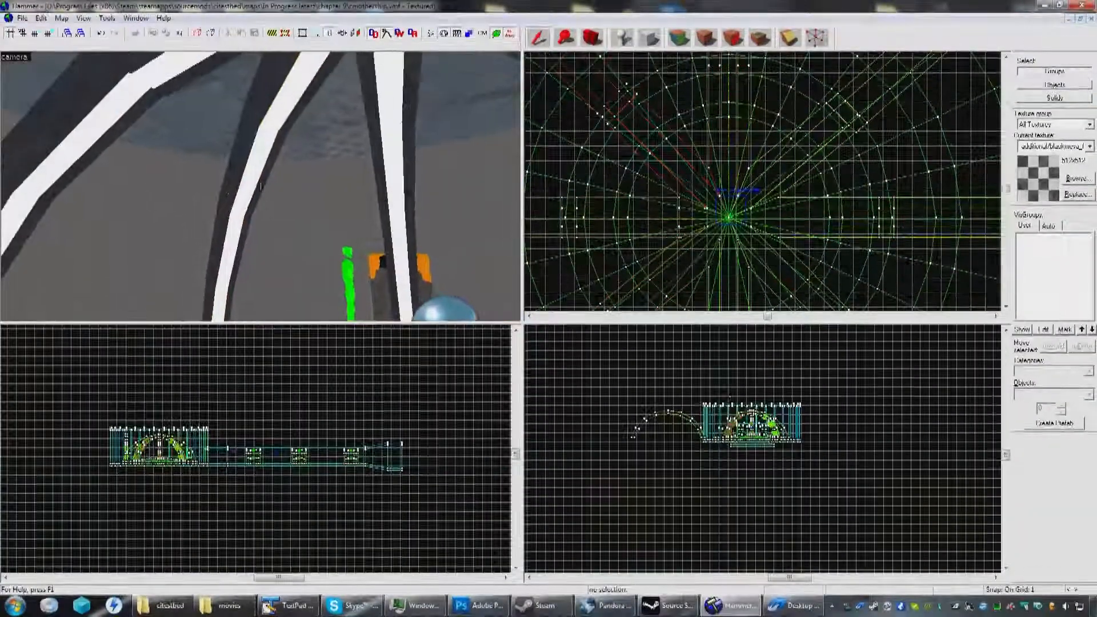
{"action": "key", "text": "s"}
{"action": "key", "text": "a"}
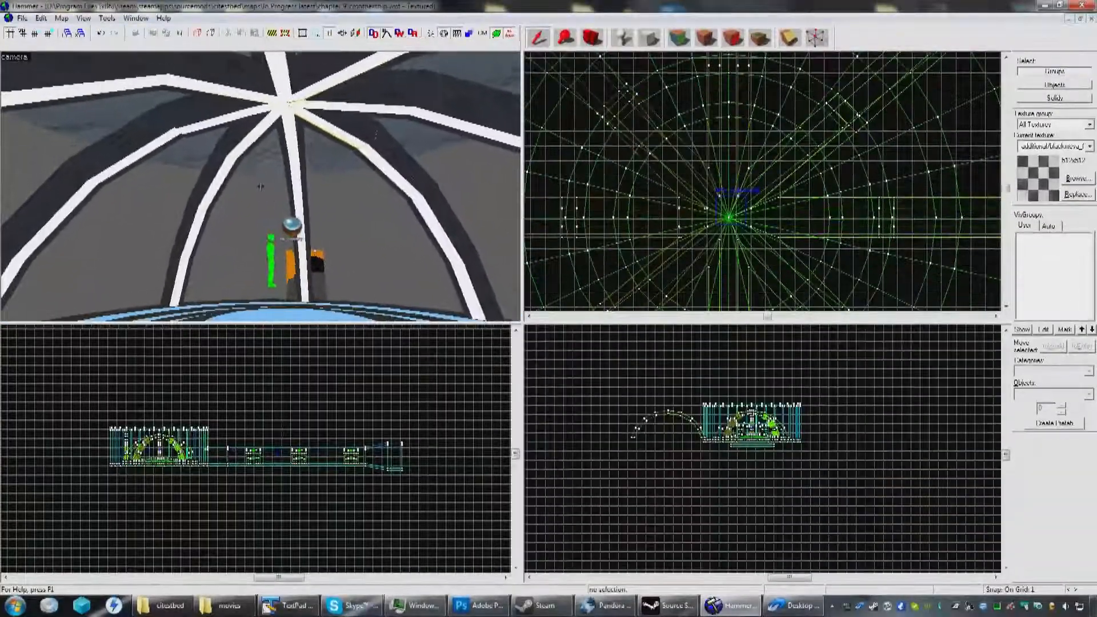
{"action": "key", "text": "d"}
{"action": "key", "text": "z"}
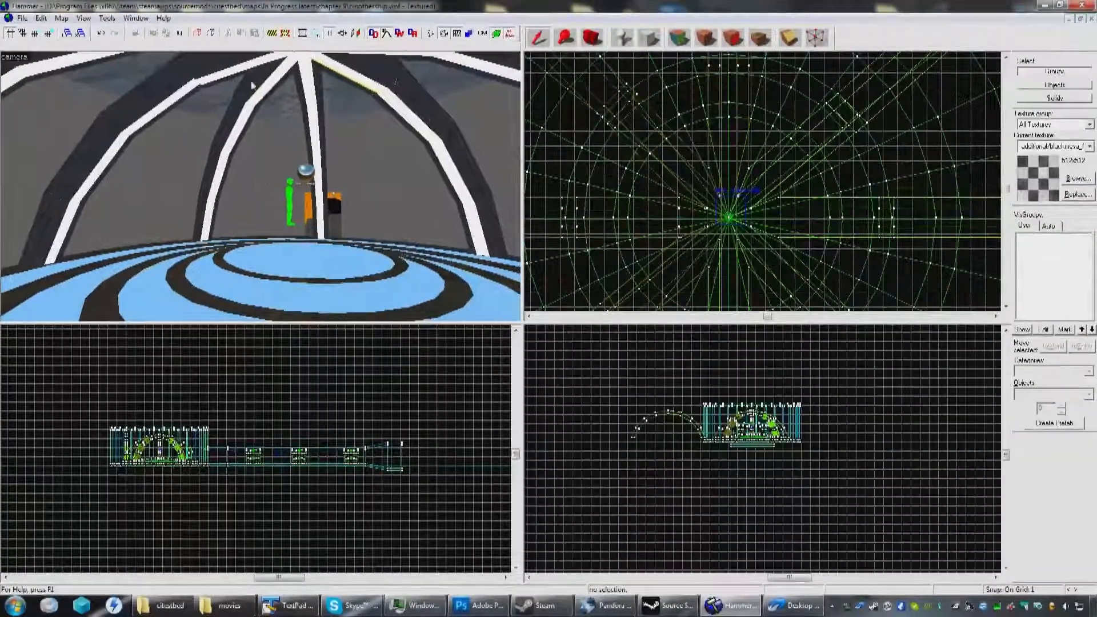
{"action": "key", "text": "z"}
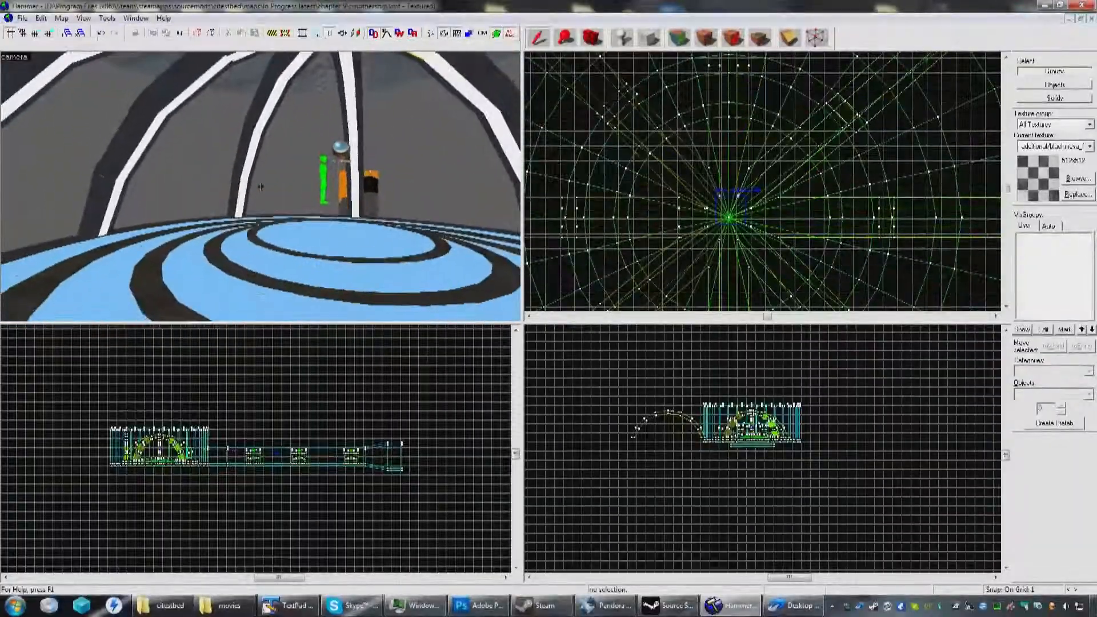
{"action": "key", "text": "z"}
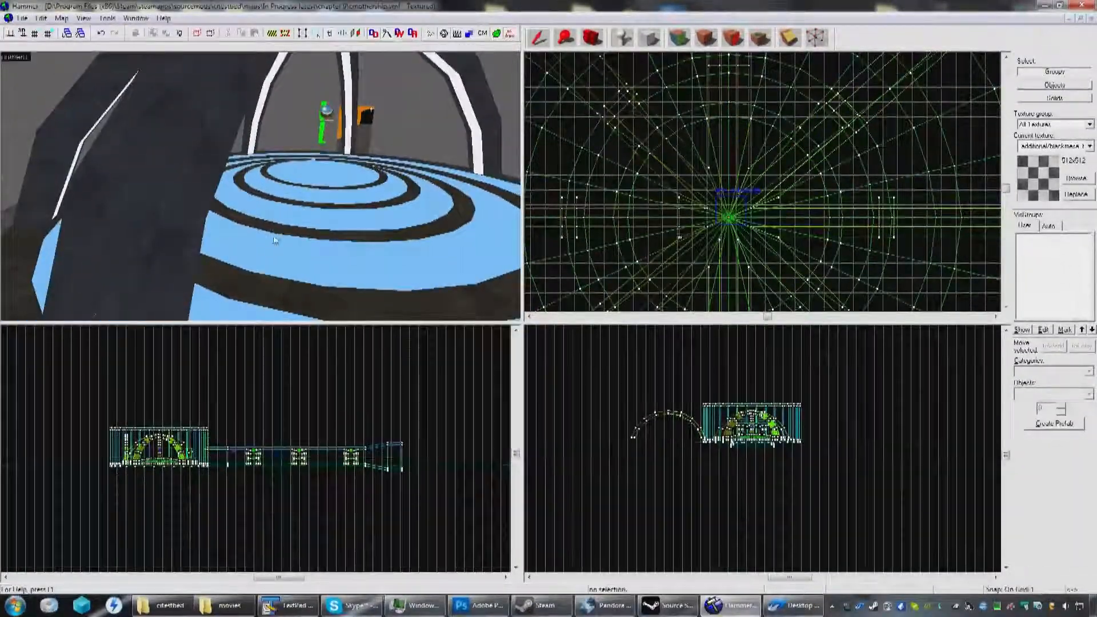
{"action": "left_click", "coordinate": [260, 186]}
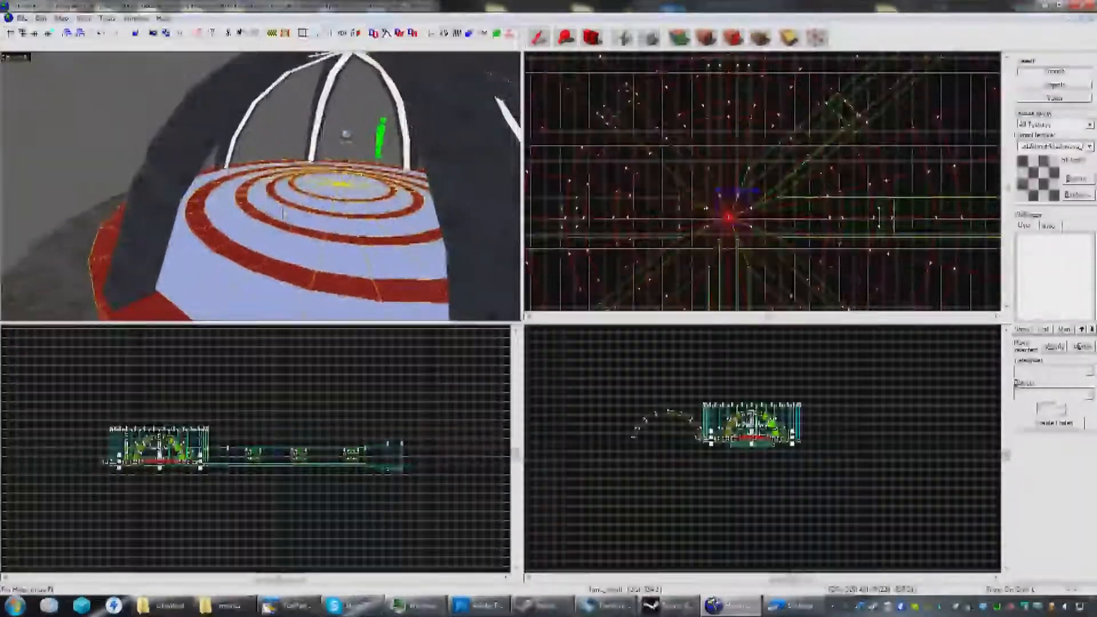
Step: Examine the selected ringed floor and the white-edged ribs up to the apex from inside the dome room
{"action": "key", "text": "w"}
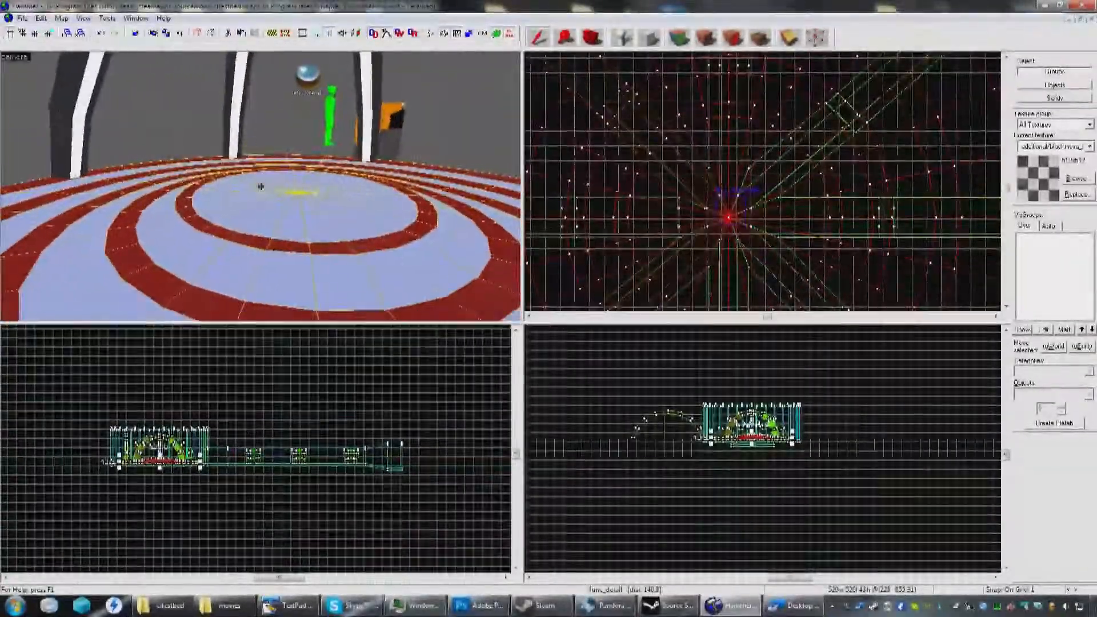
{"action": "key", "text": "s"}
{"action": "key", "text": "z"}
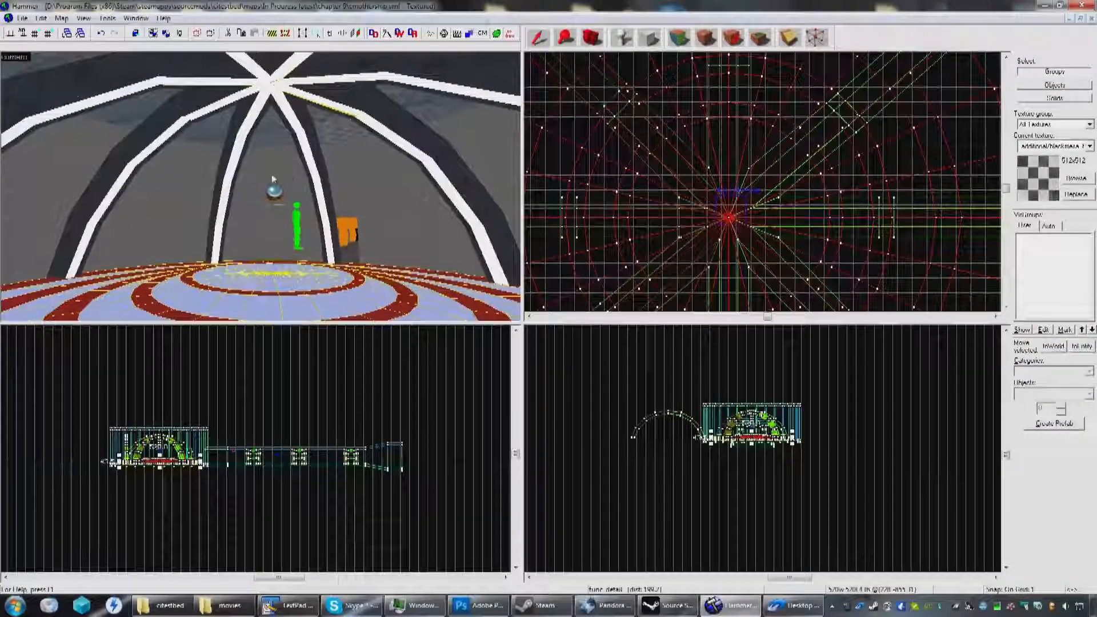
{"action": "key", "text": "z"}
{"action": "key", "text": "w"}
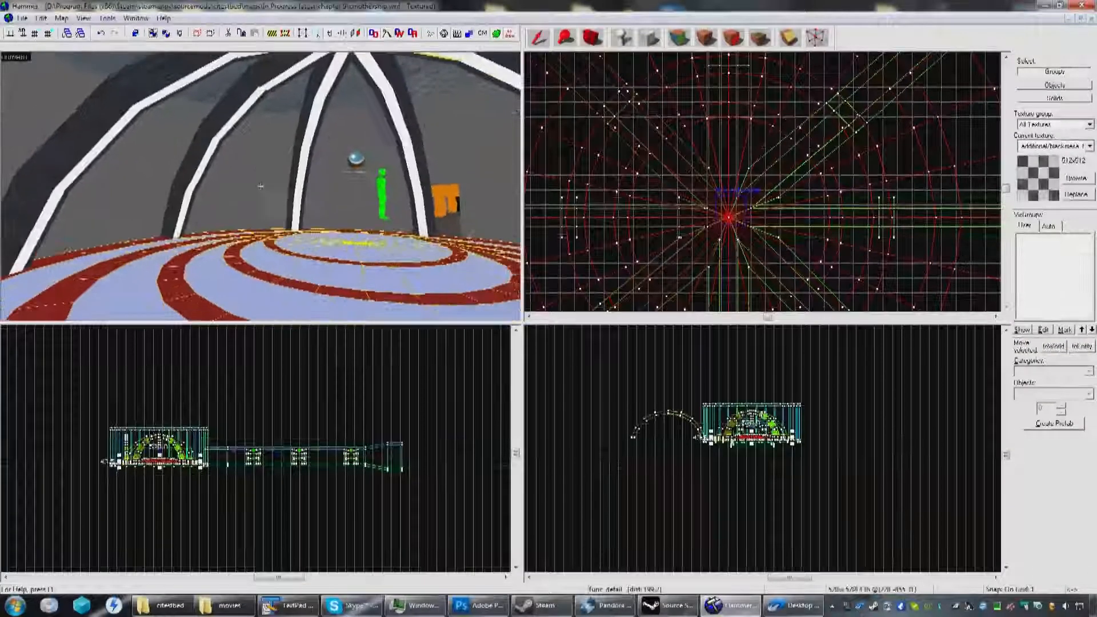
Step: Follow the corridor from the dome room through the orange arches to its flared open end and view it from both directions
{"action": "key", "text": "w"}
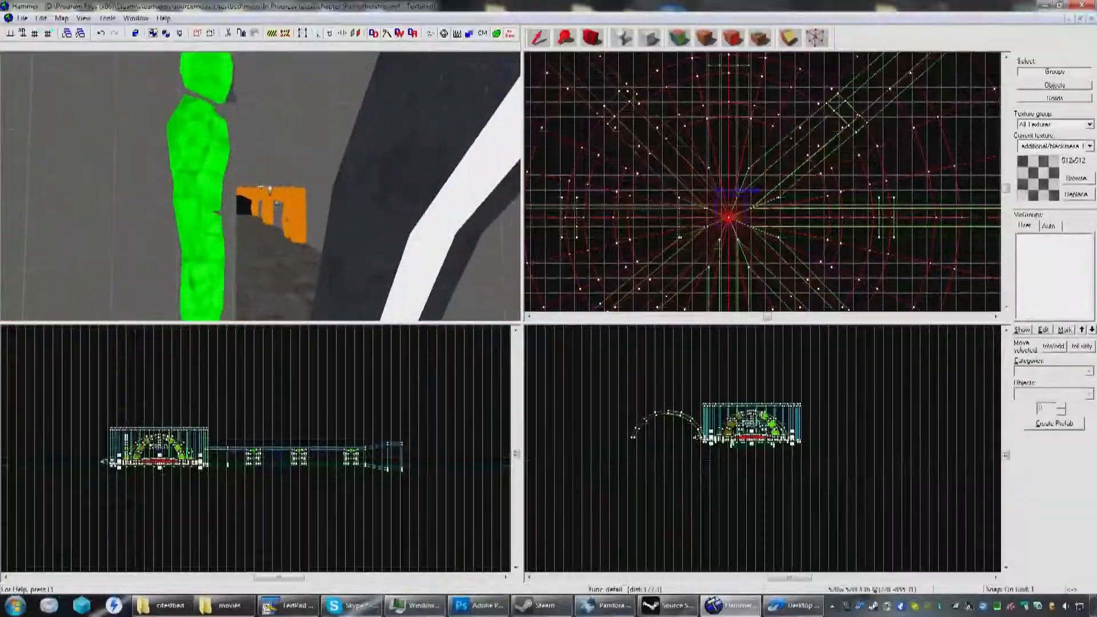
{"action": "key", "text": "w"}
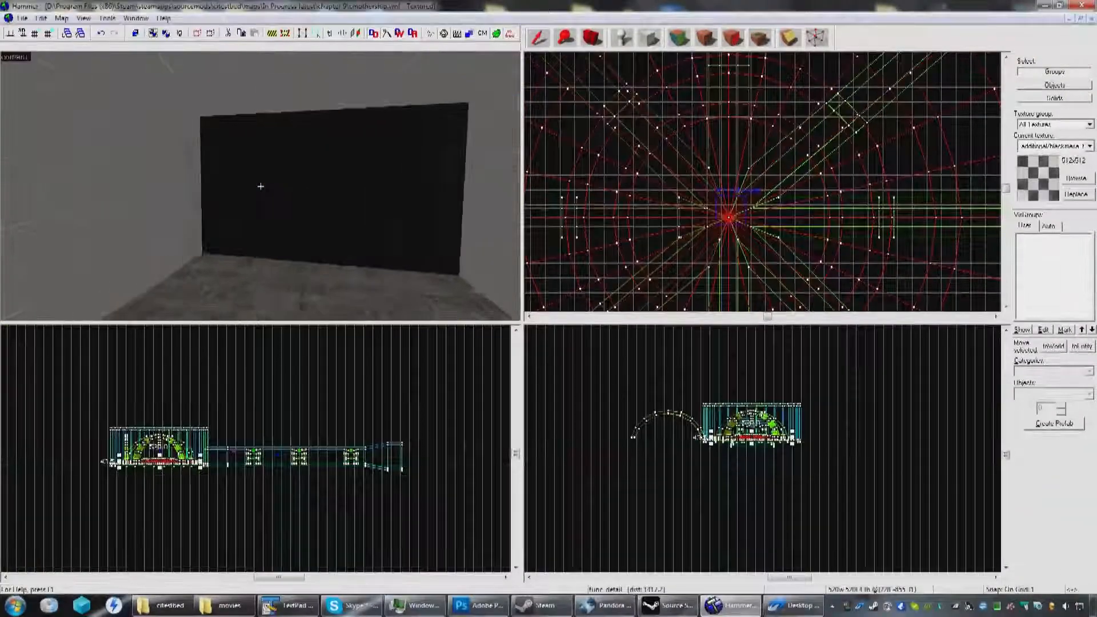
{"action": "key", "text": "s"}
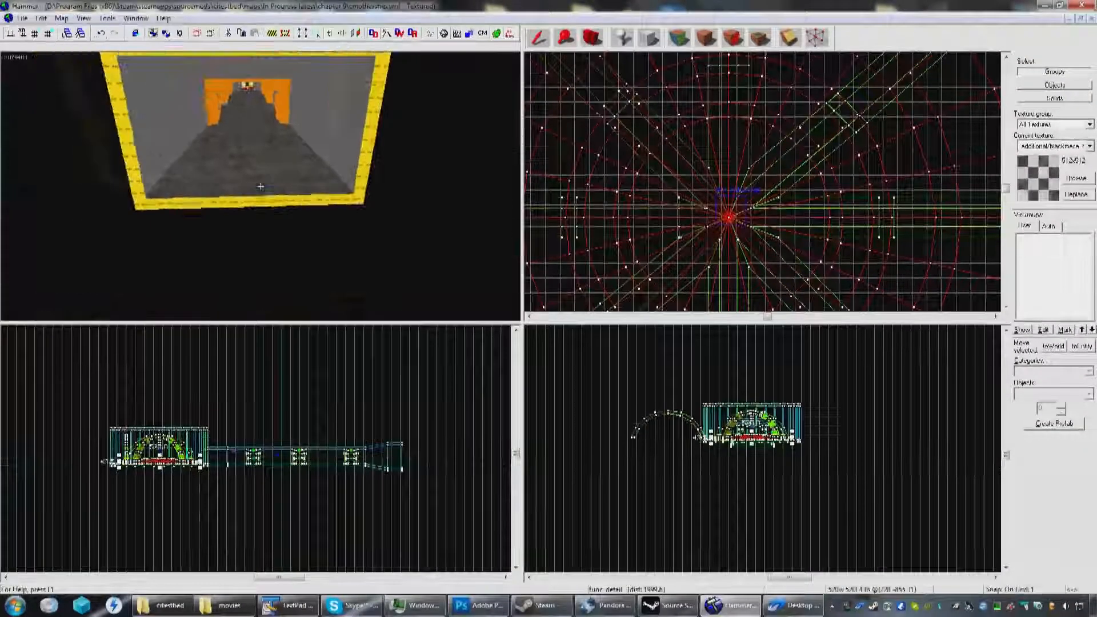
{"action": "key", "text": "a"}
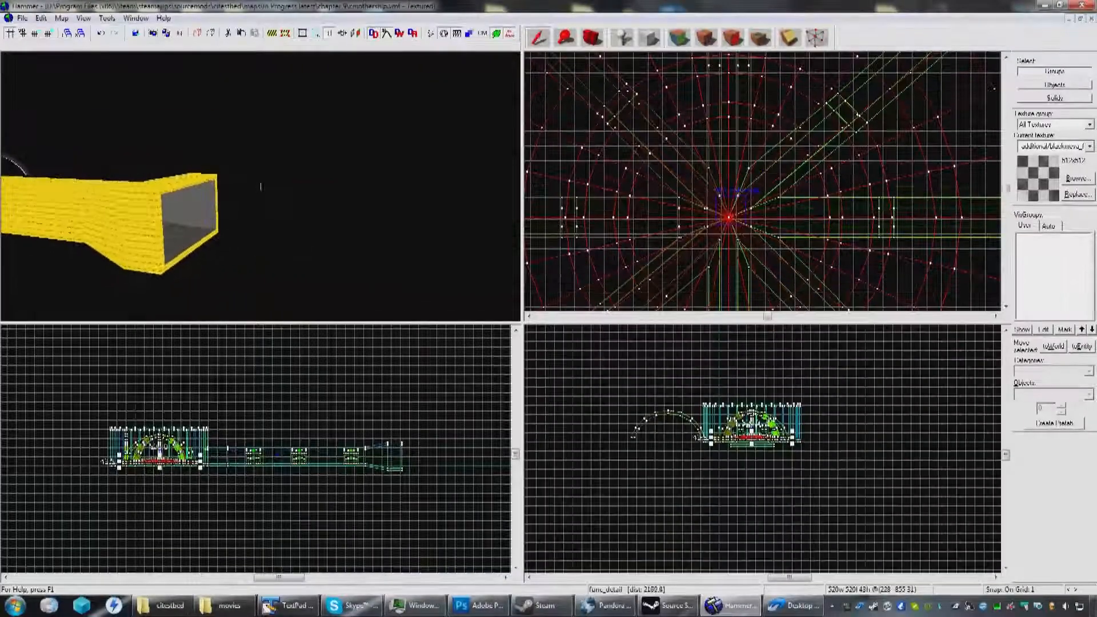
{"action": "key", "text": "d"}
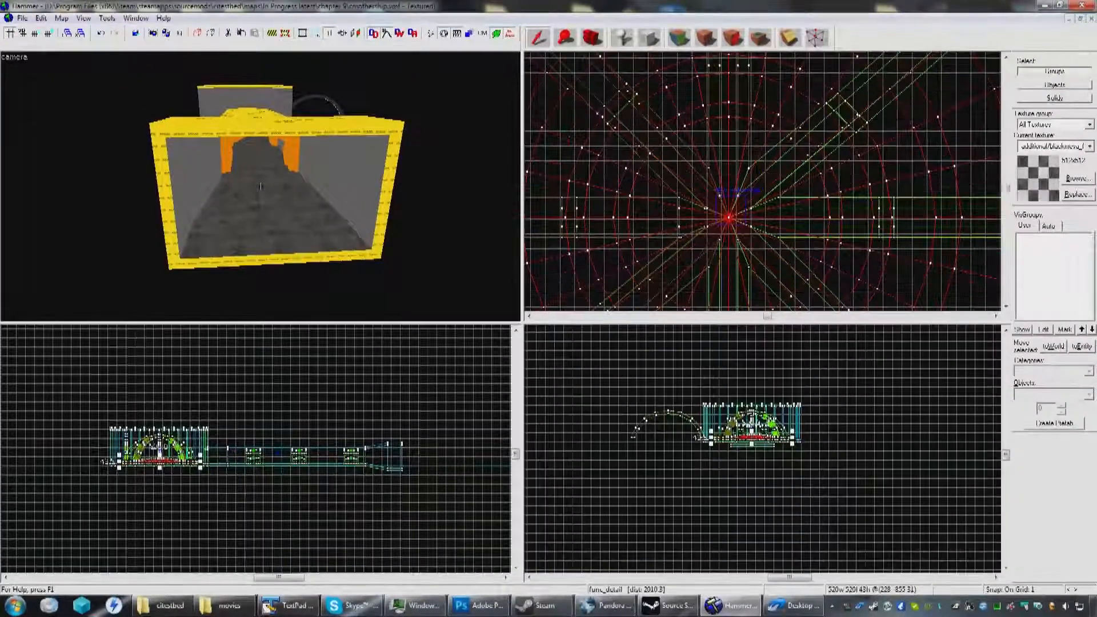
{"action": "key", "text": "w"}
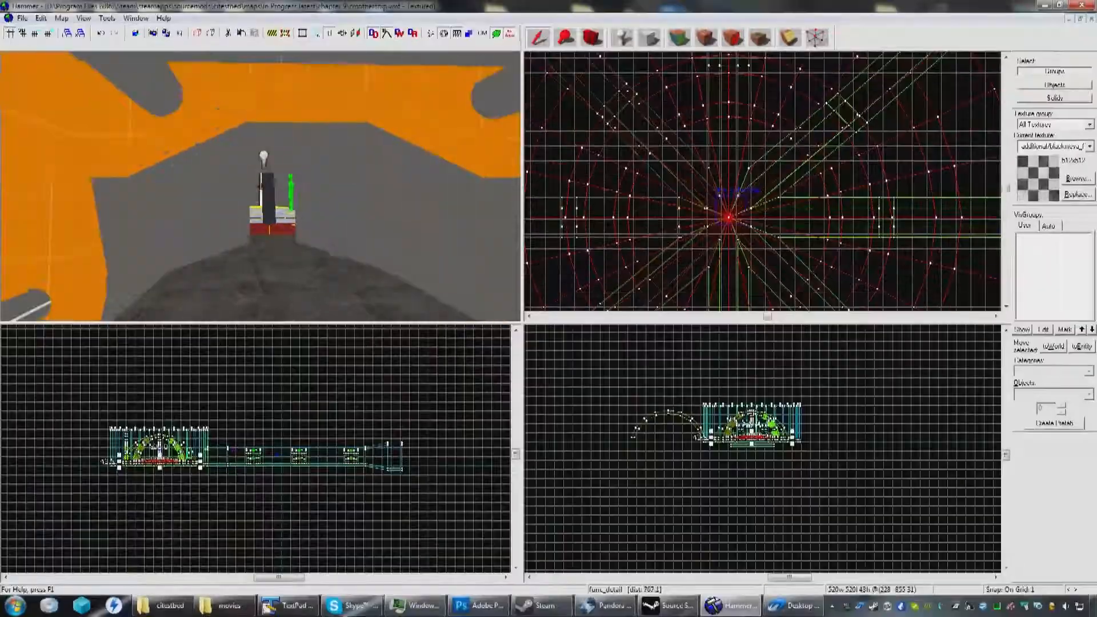
{"action": "key", "text": "w"}
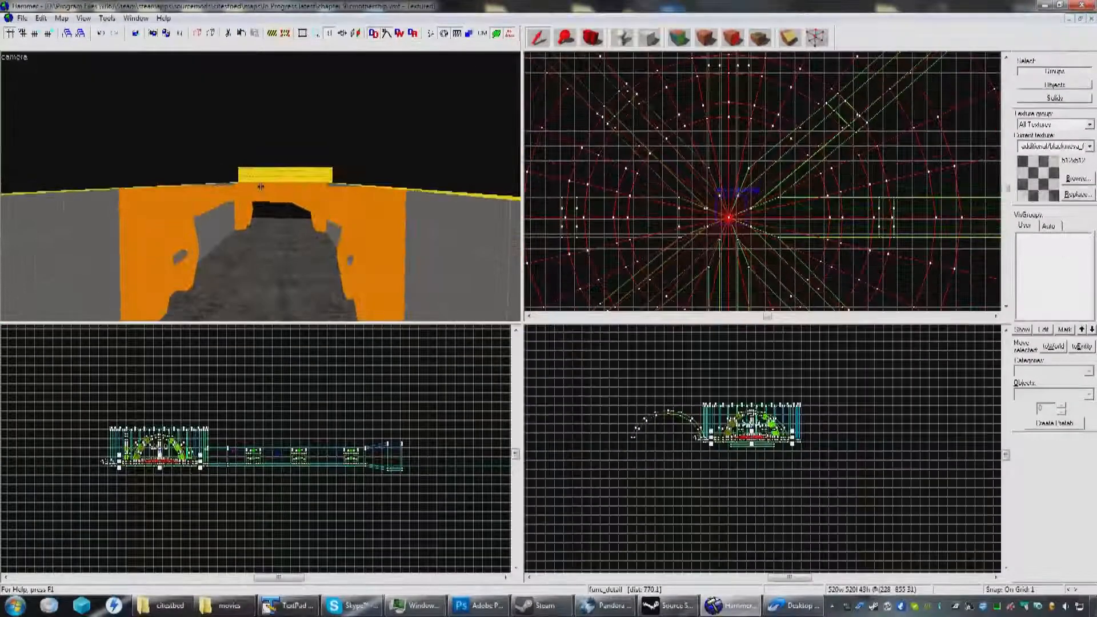
Step: Inspect the nodraw exterior of the corridor's flared end from the side and face its opening
{"action": "key", "text": "s"}
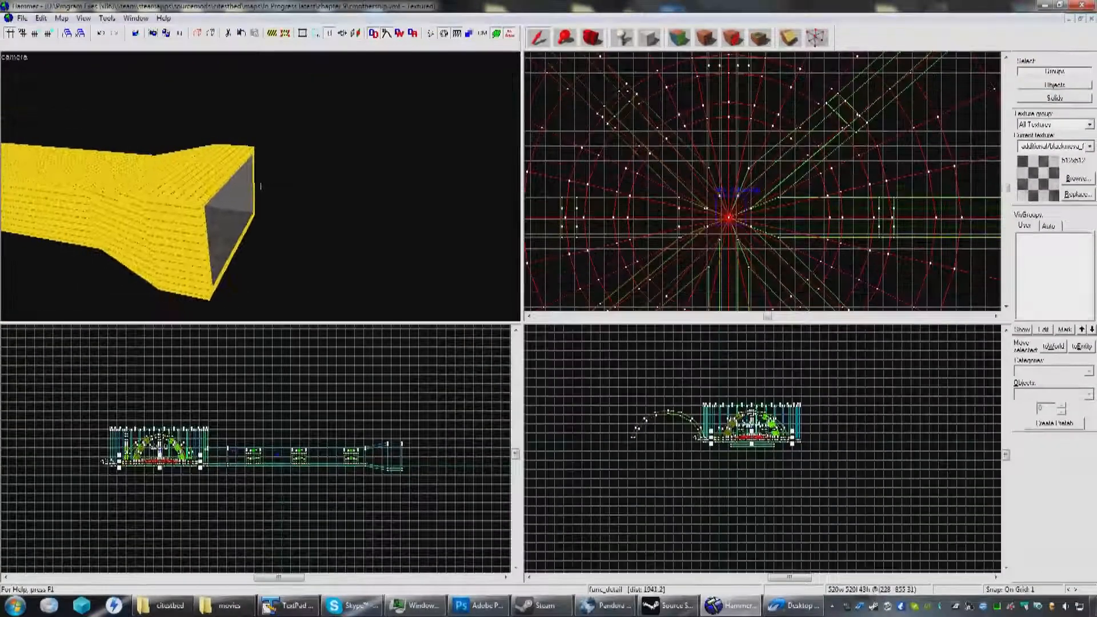
{"action": "key", "text": "w"}
{"action": "key", "text": "w"}
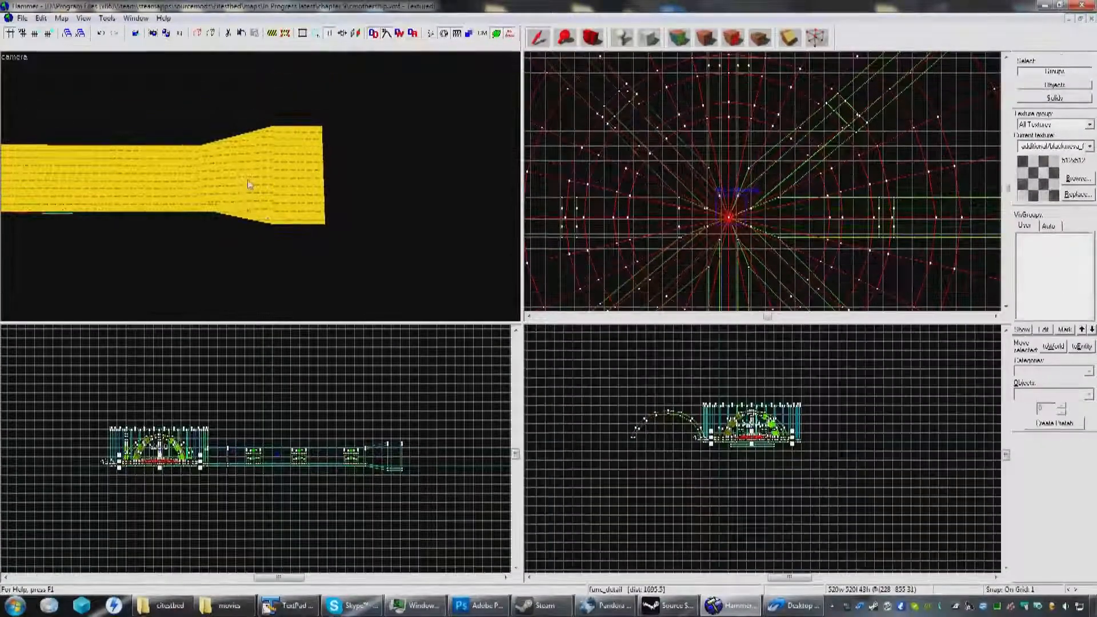
{"action": "key", "text": "z"}
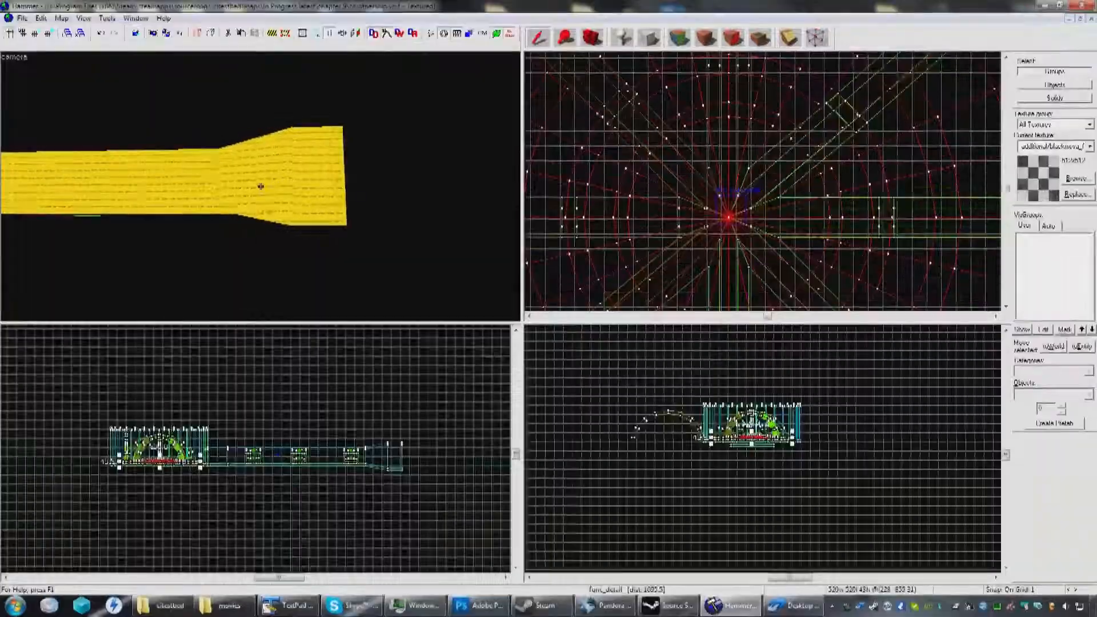
{"action": "key", "text": "d"}
{"action": "key", "text": "w"}
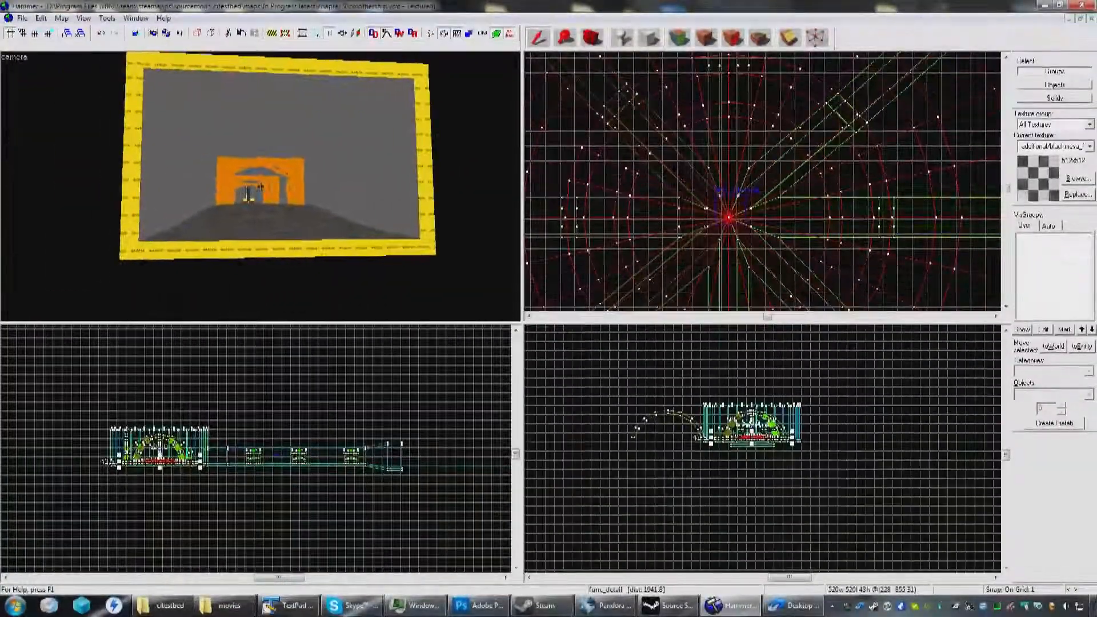
Step: Check the corridor's open end from inside along the floor, and view the corridor and dome room shell from outside
{"action": "key", "text": "w"}
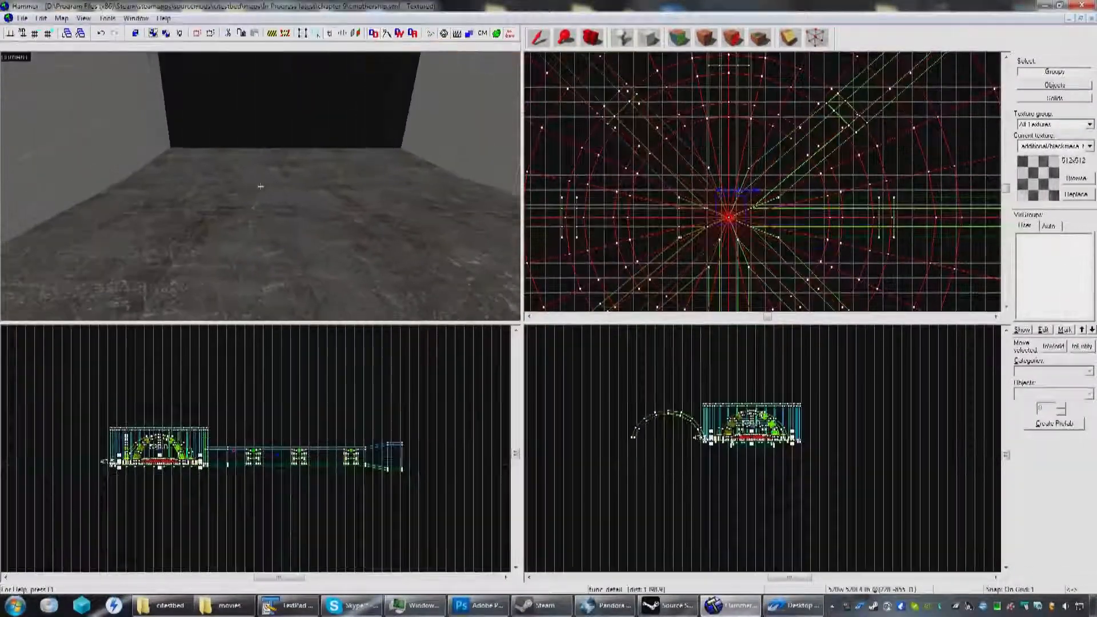
{"action": "key", "text": "s"}
{"action": "key", "text": "w"}
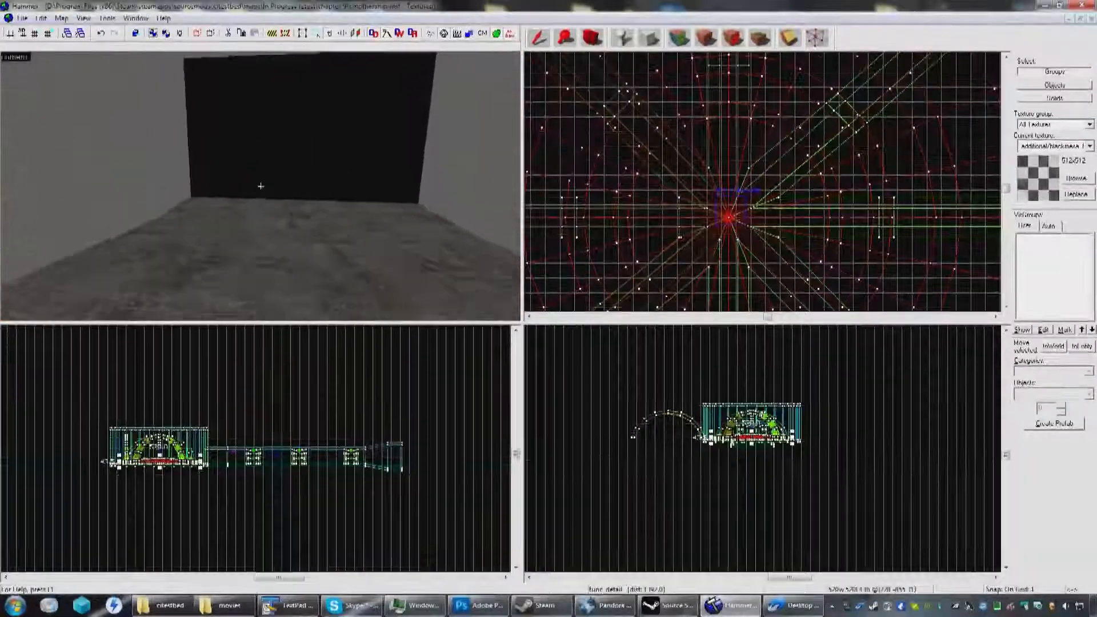
{"action": "key", "text": "w"}
{"action": "key", "text": "s"}
{"action": "key", "text": "s"}
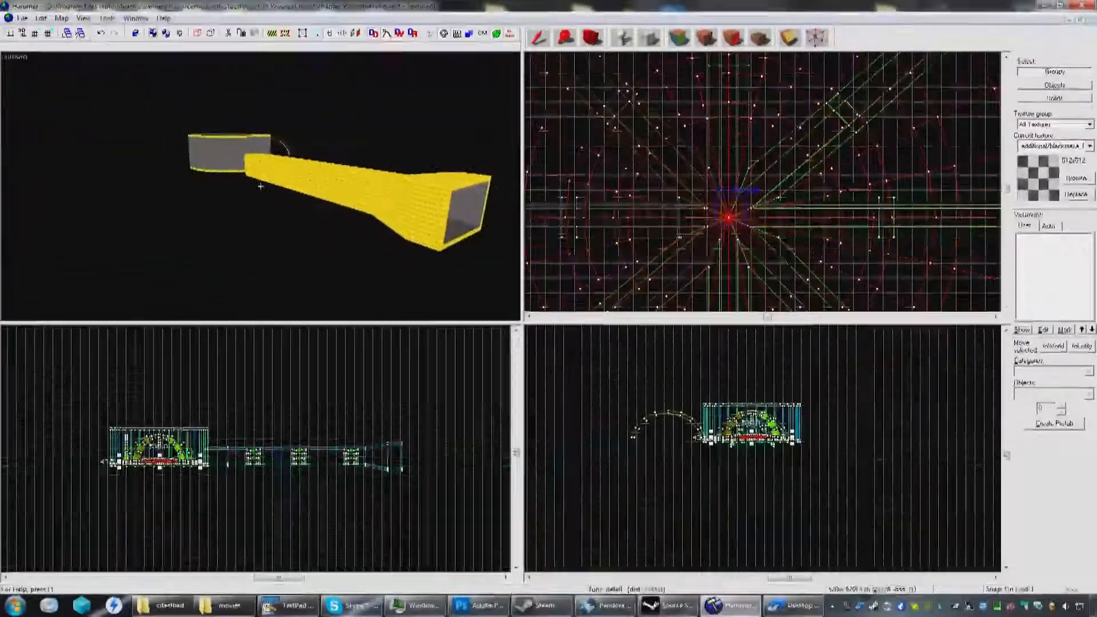
Step: Examine the flared corridor end from outside at an angle and in profile, with the dome room behind it
{"action": "key", "text": "s"}
{"action": "key", "text": "w"}
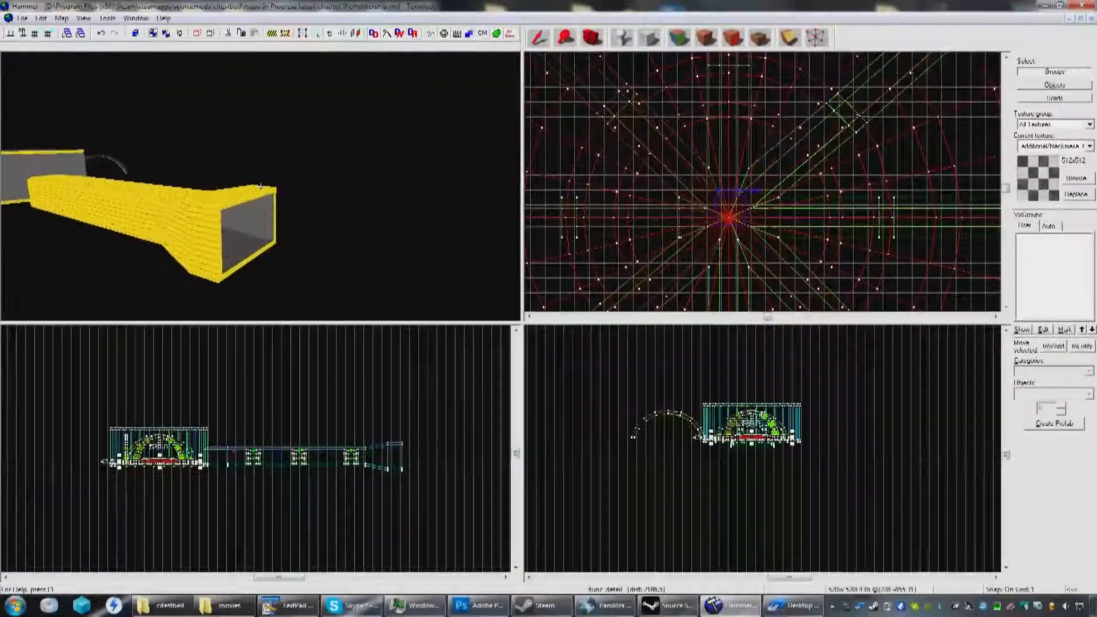
{"action": "key", "text": "d"}
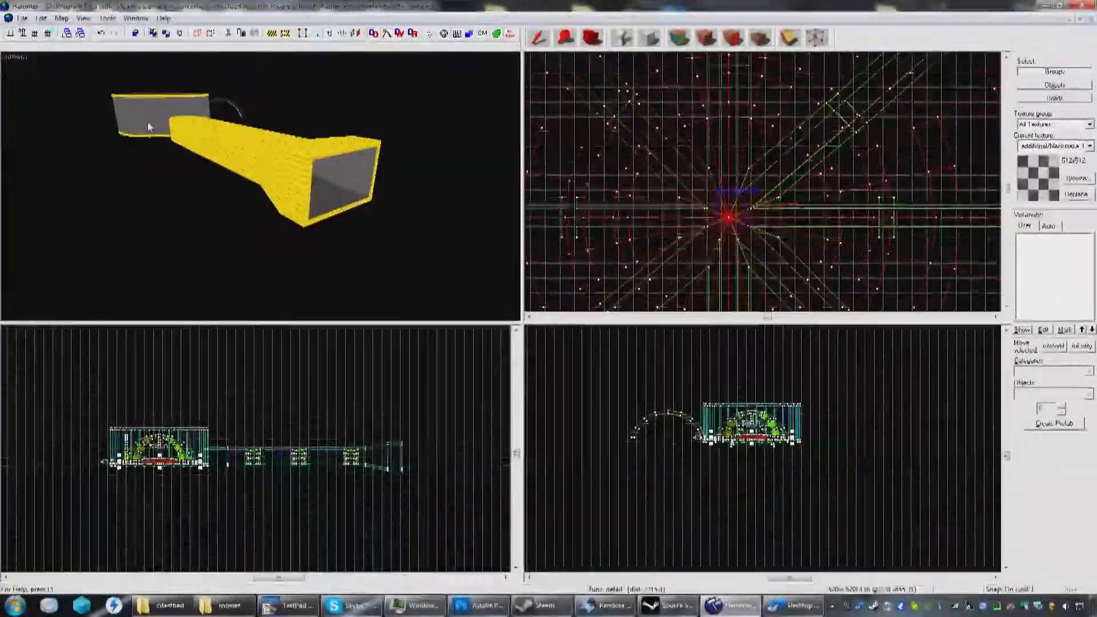
{"action": "key", "text": "w"}
{"action": "key", "text": "w"}
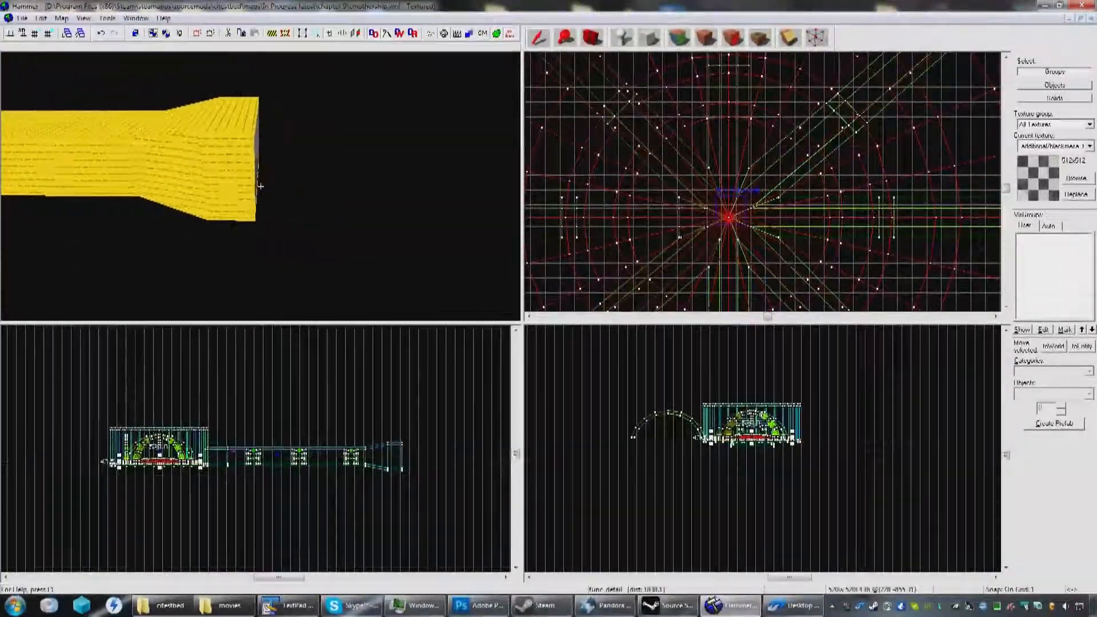
{"action": "key", "text": "s"}
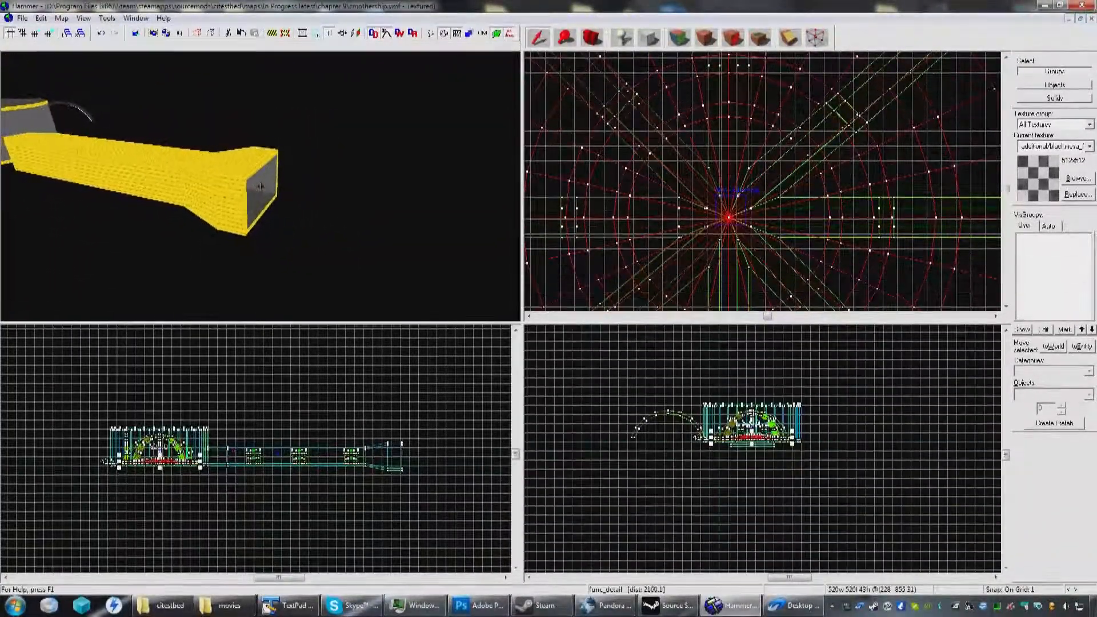
{"action": "key", "text": "d"}
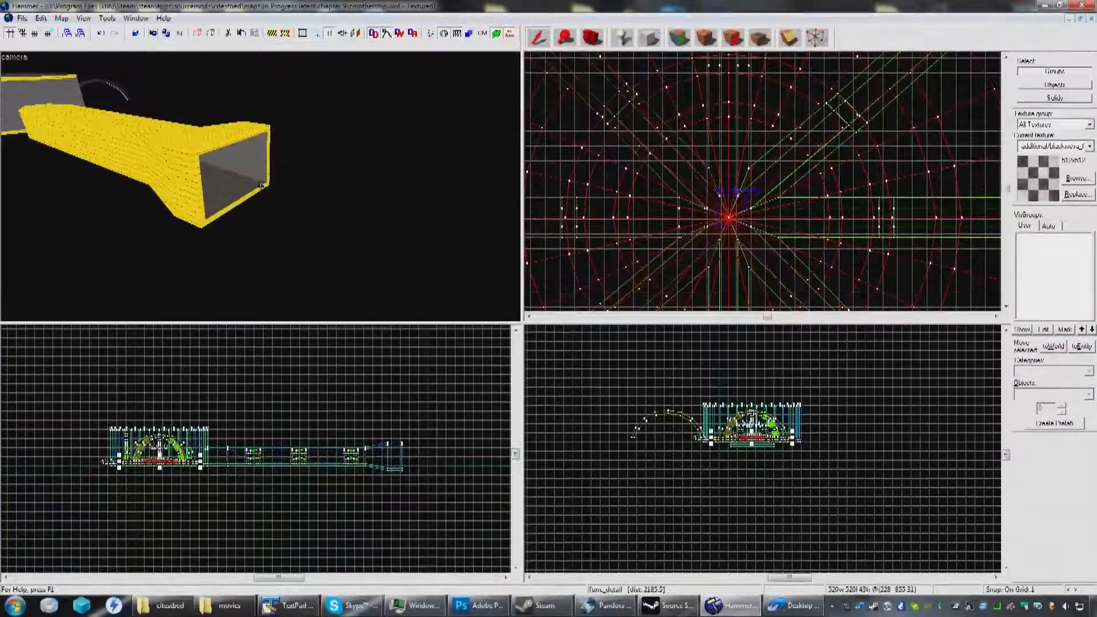
Step: Travel back through the corridor's orange arches into the ribbed dome room and out past the nodraw walls
{"action": "key", "text": "w"}
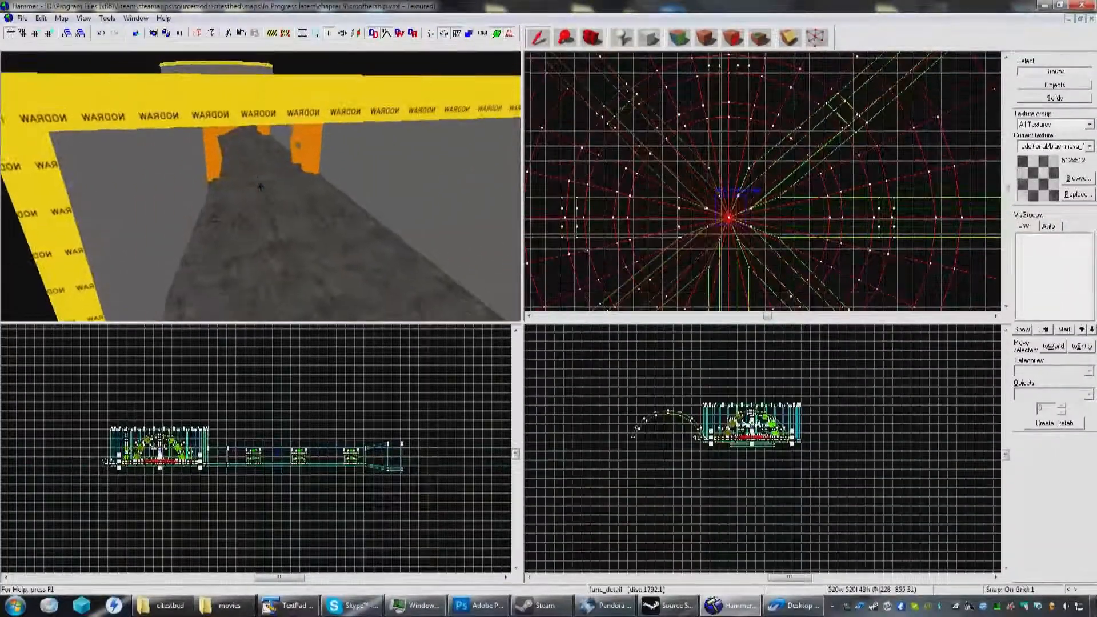
{"action": "key", "text": "w"}
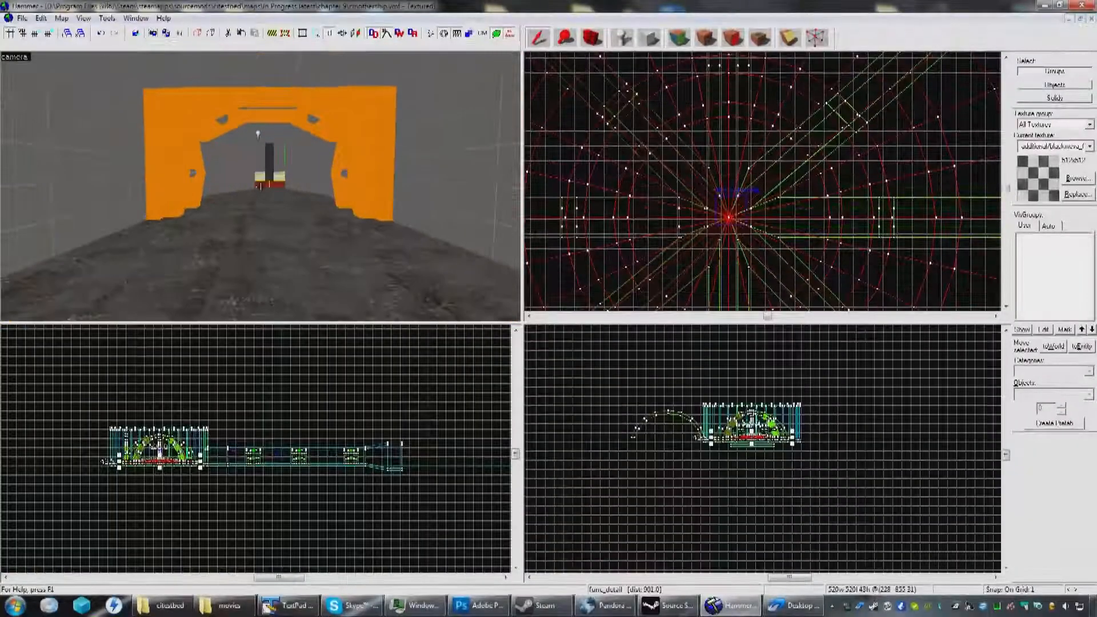
{"action": "key", "text": "w"}
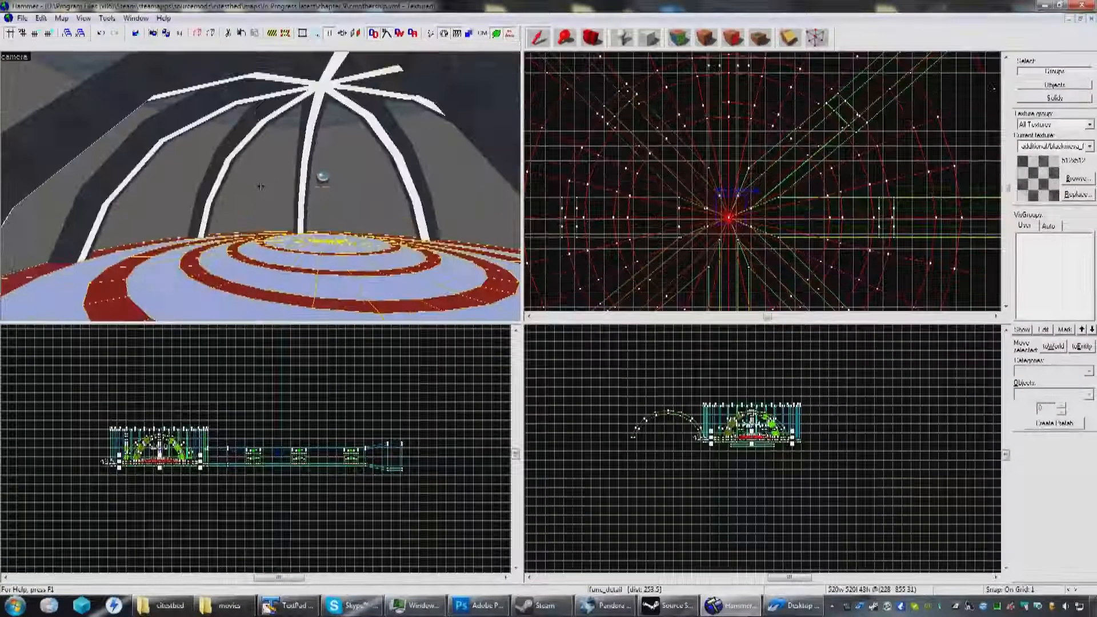
{"action": "key", "text": "w"}
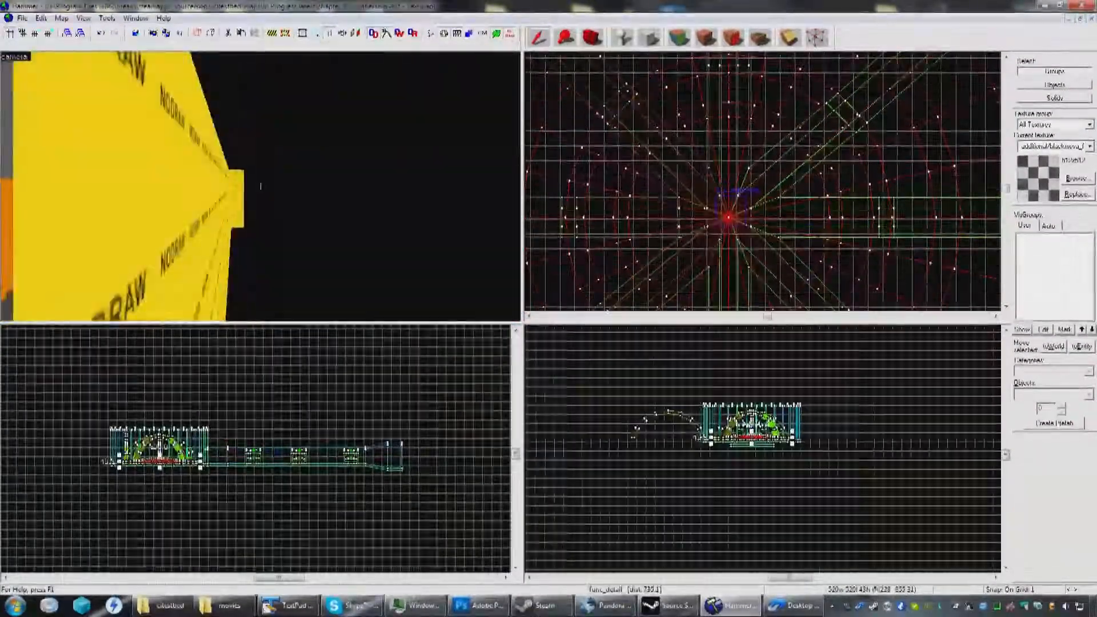
Step: View the whole corridor and dome room from a distance outside, facing the flared open end
{"action": "key", "text": "s"}
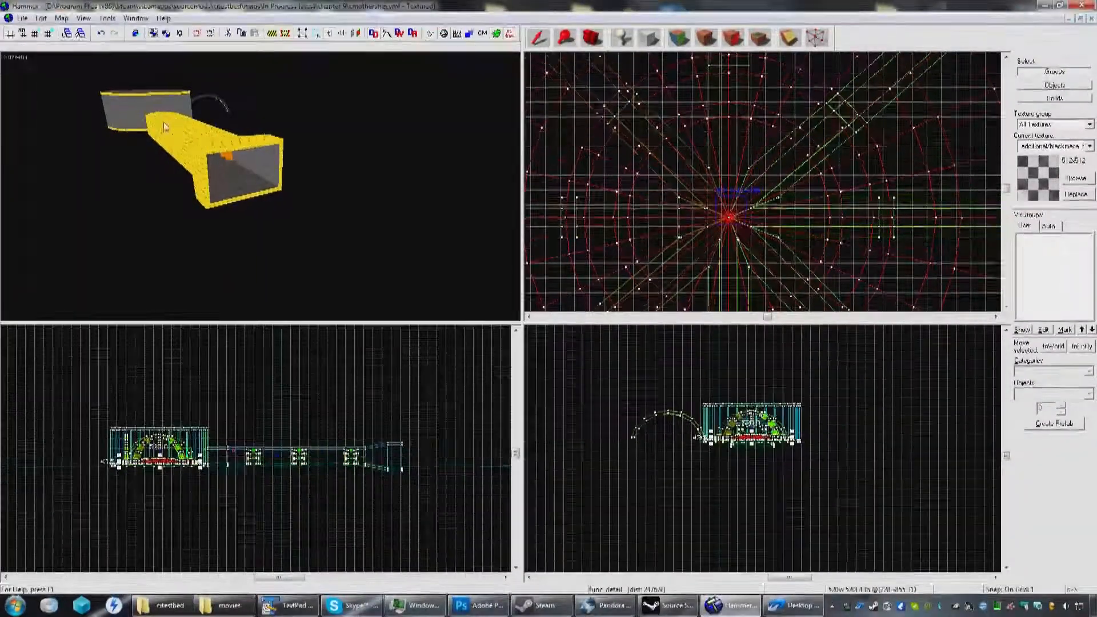
{"action": "key", "text": "z"}
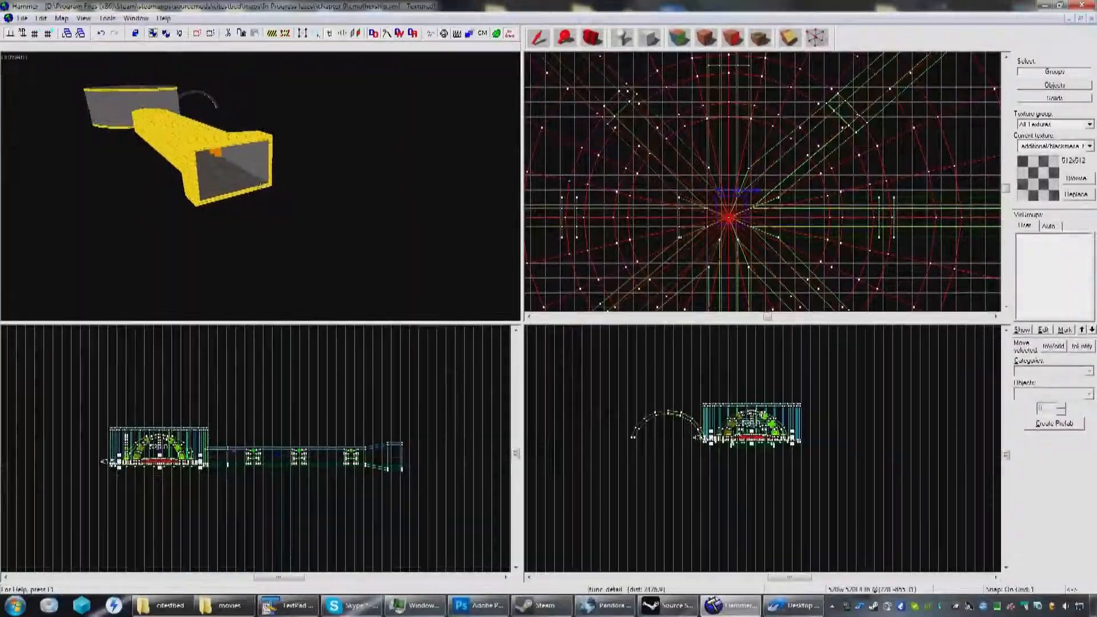
{"action": "key", "text": "d"}
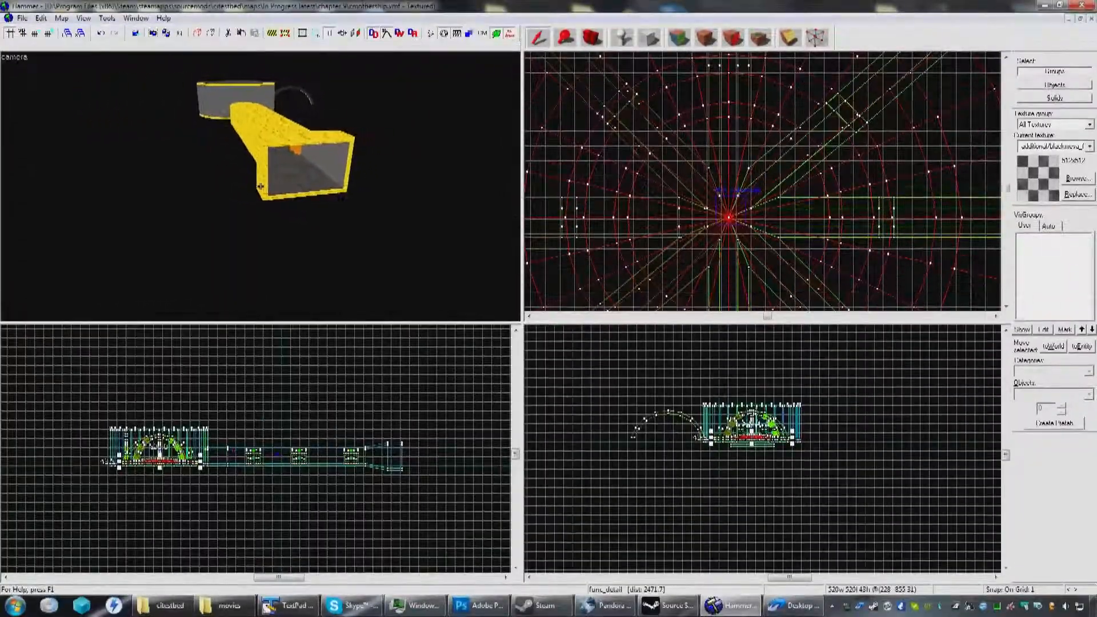
{"action": "key", "text": "a"}
{"action": "key", "text": "d"}
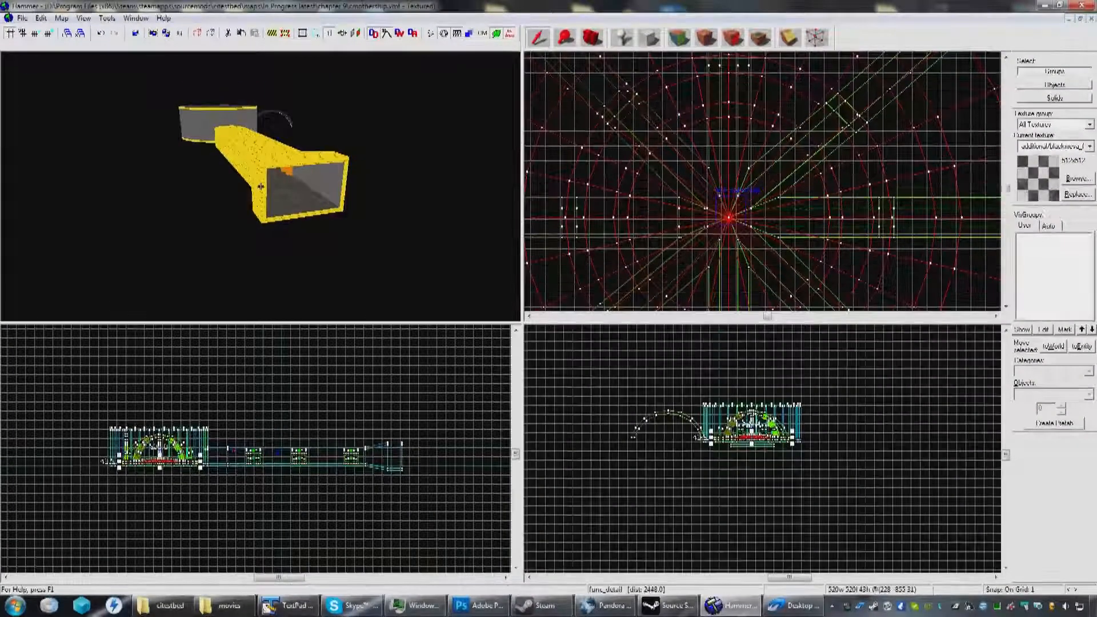
{"action": "key", "text": "w"}
{"action": "key", "text": "s"}
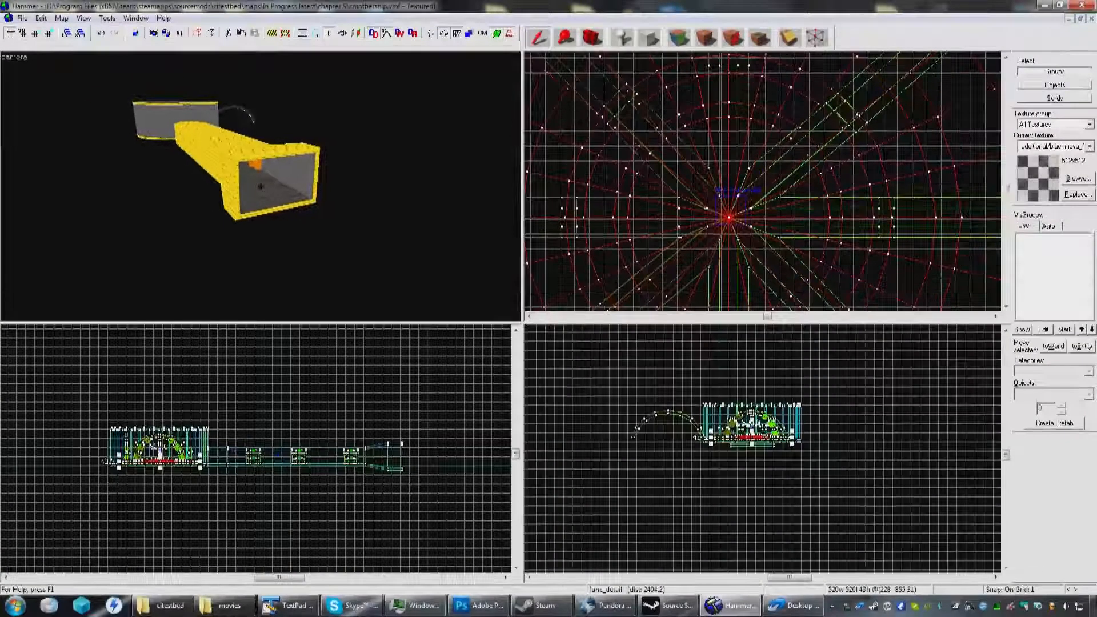
{"action": "key", "text": "a"}
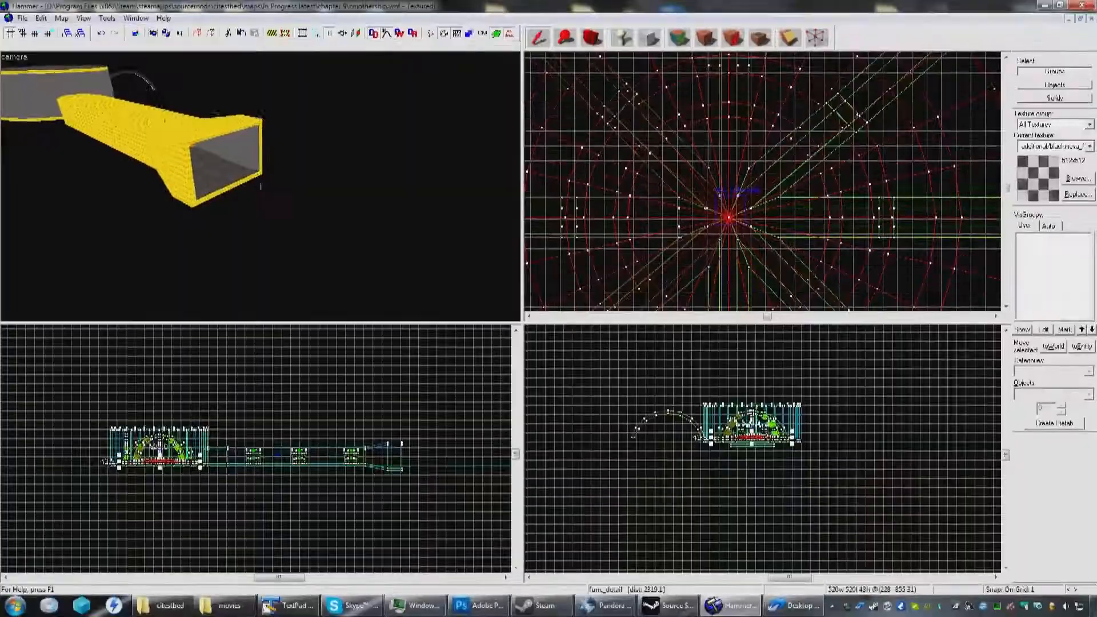
{"action": "key", "text": "z"}
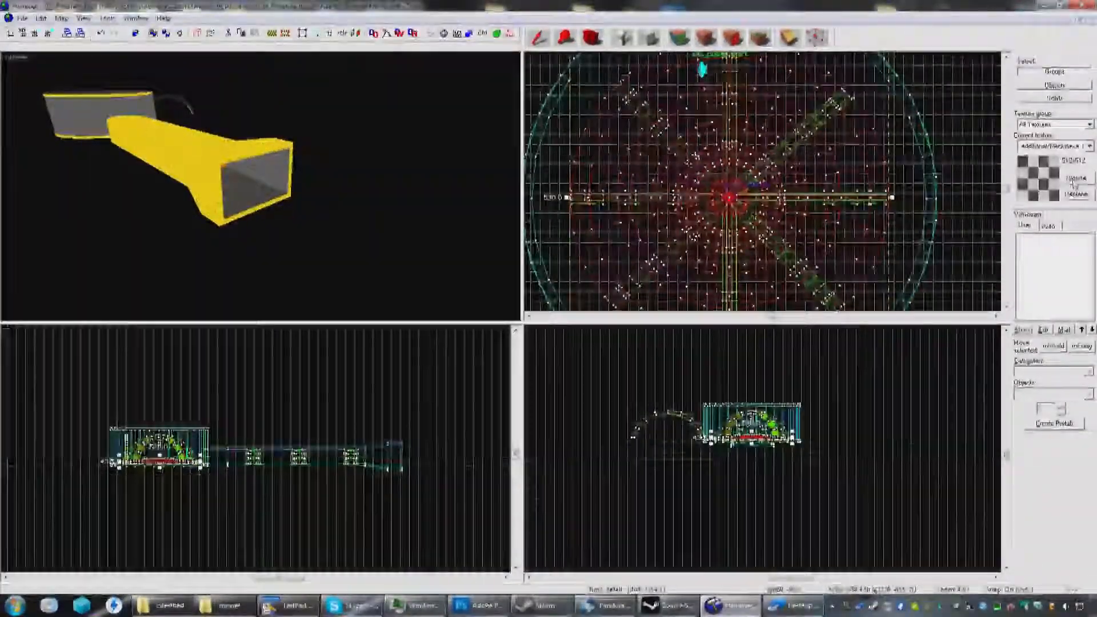
Step: Pick up the grey dev measure texture from the corridor's inner face as the current texture
{"action": "left_click", "coordinate": [1076, 178]}
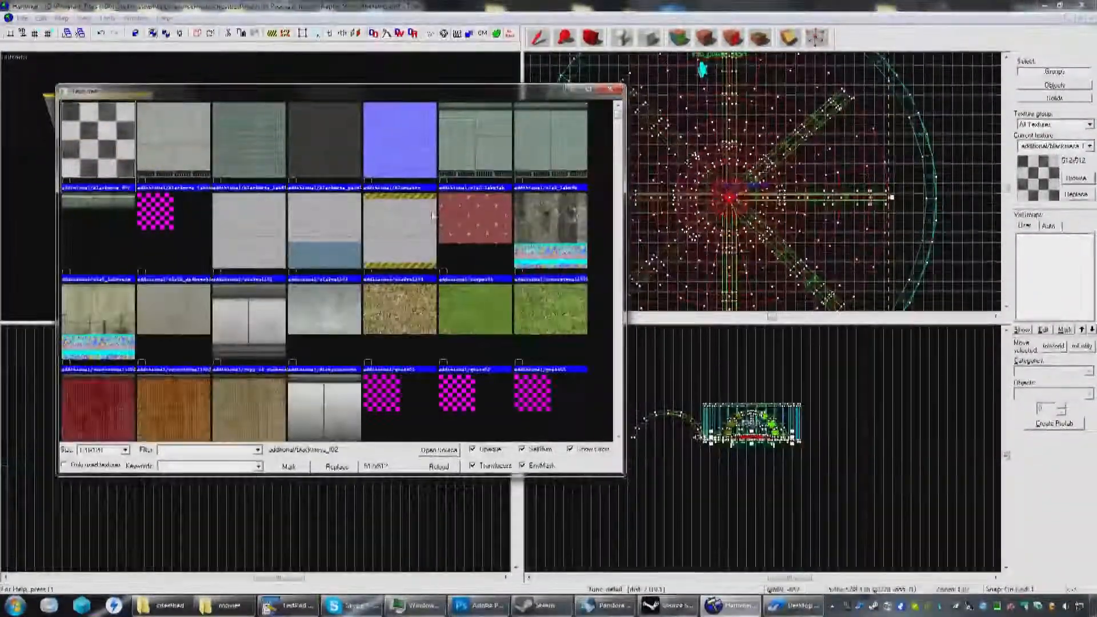
{"action": "key", "text": "Escape"}
{"action": "left_click", "coordinate": [706, 35]}
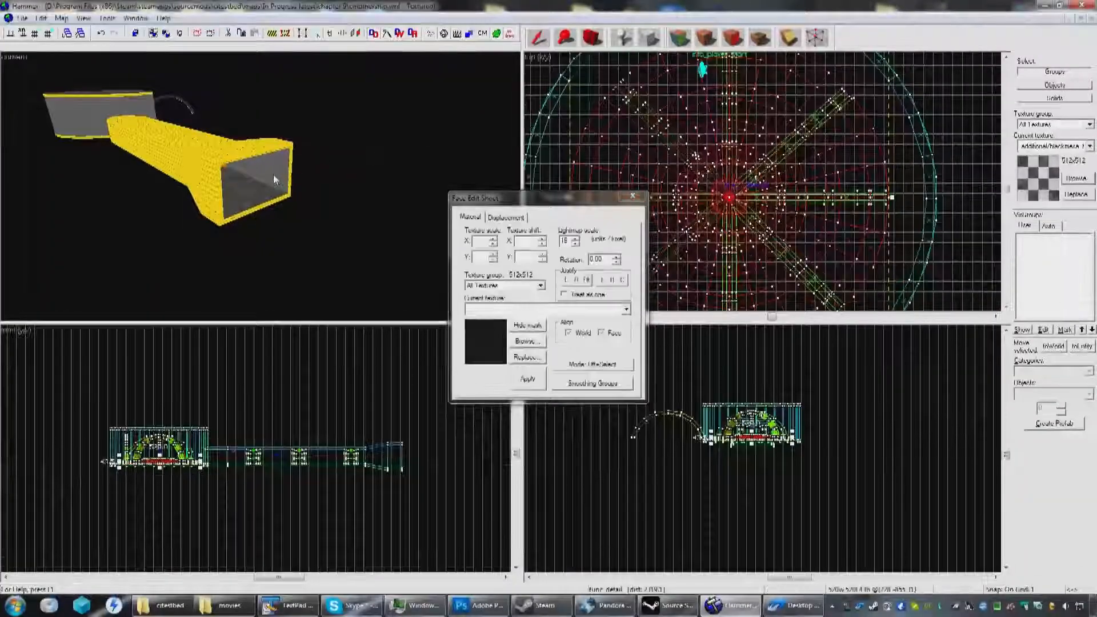
{"action": "left_click", "coordinate": [274, 179]}
{"action": "left_click", "coordinate": [633, 196]}
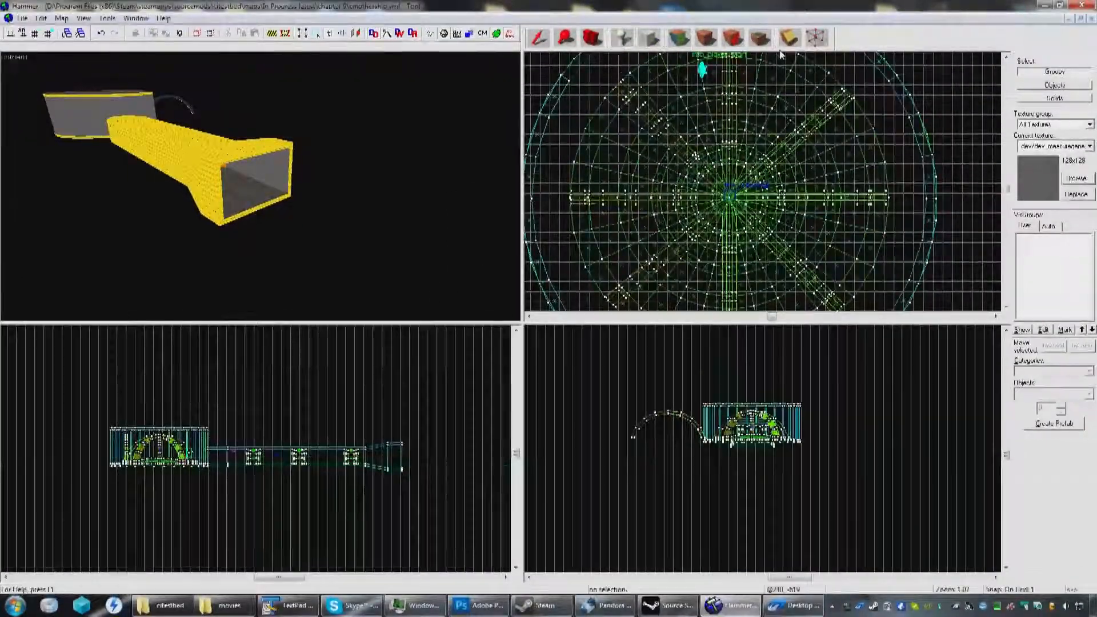
Step: Set the Block tool to create a cylinder primitive with 26 sides
{"action": "left_click", "coordinate": [650, 38]}
{"action": "left_click", "coordinate": [1039, 394]}
{"action": "left_click", "coordinate": [1036, 416]}
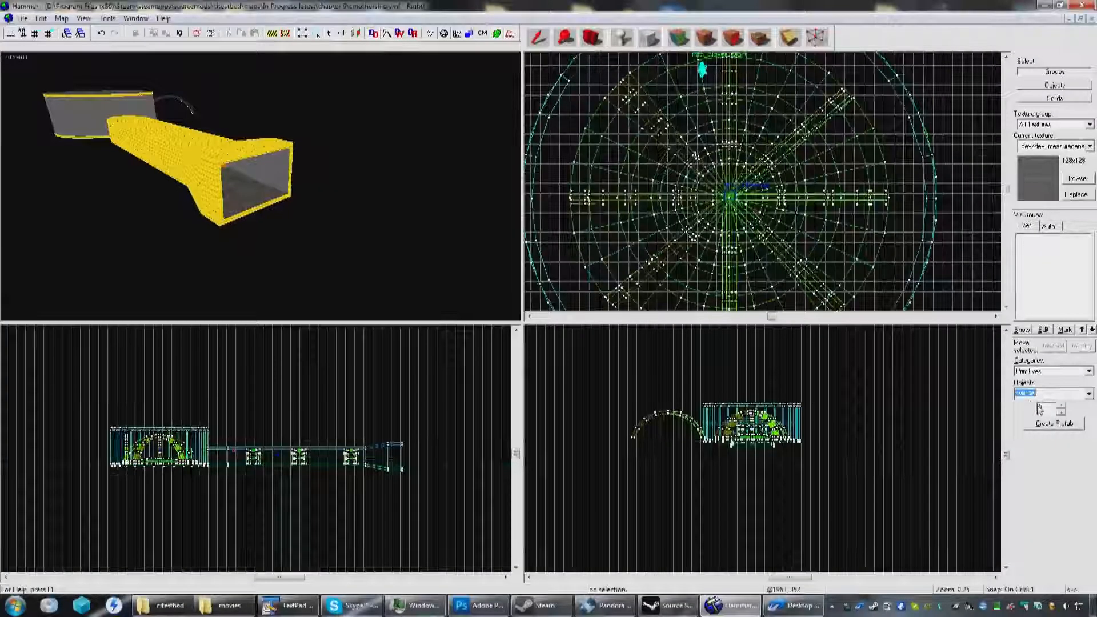
{"action": "double_click", "coordinate": [1042, 409]}
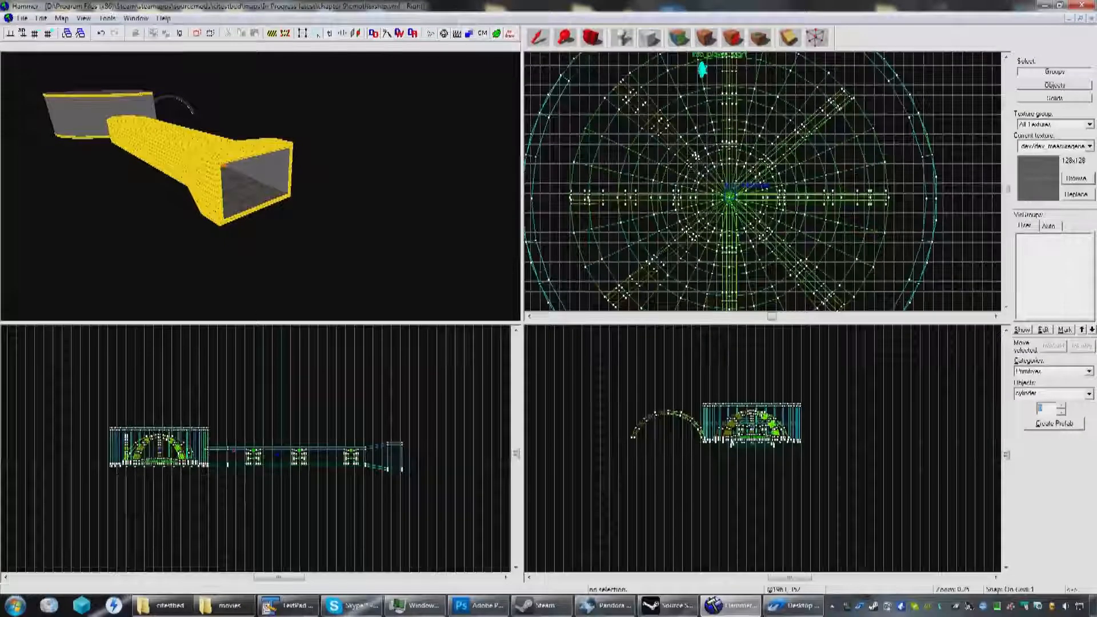
{"action": "type", "text": "26"}
Step: Outline a block in the top view beyond the corridor's flared end, about 821 units wide and 614 long
{"action": "scroll", "coordinate": [815, 205], "scroll_direction": "down", "scroll_amount": 8}
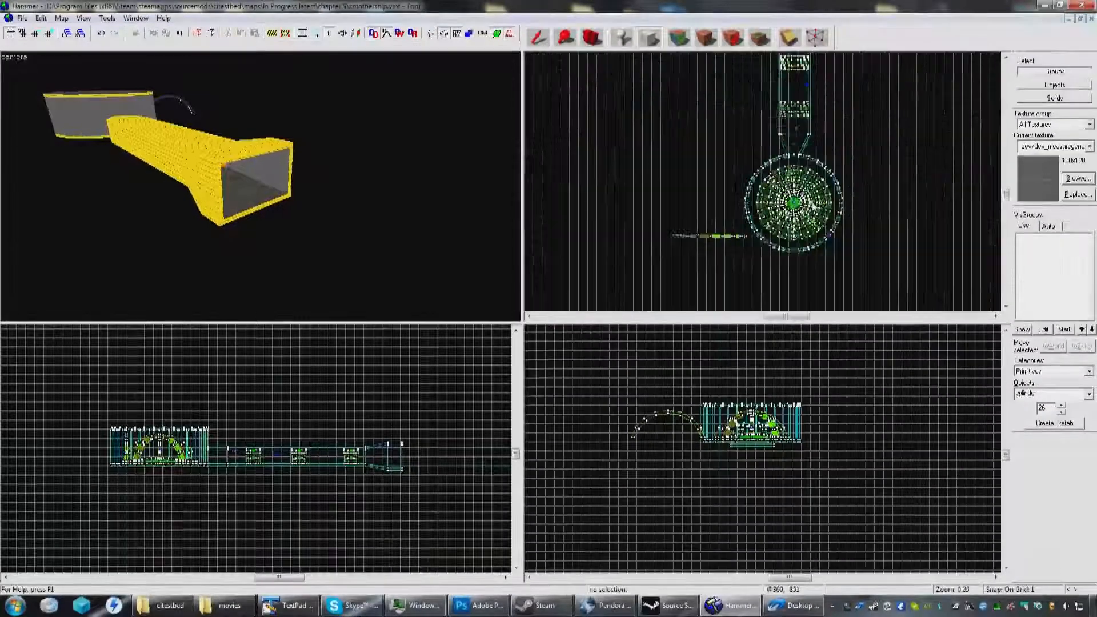
{"action": "scroll", "coordinate": [814, 204], "scroll_direction": "down", "scroll_amount": 4}
{"action": "middle_click_drag", "start_coordinate": [808, 80], "coordinate": [789, 179]}
{"action": "scroll", "coordinate": [804, 123], "scroll_direction": "up", "scroll_amount": 3}
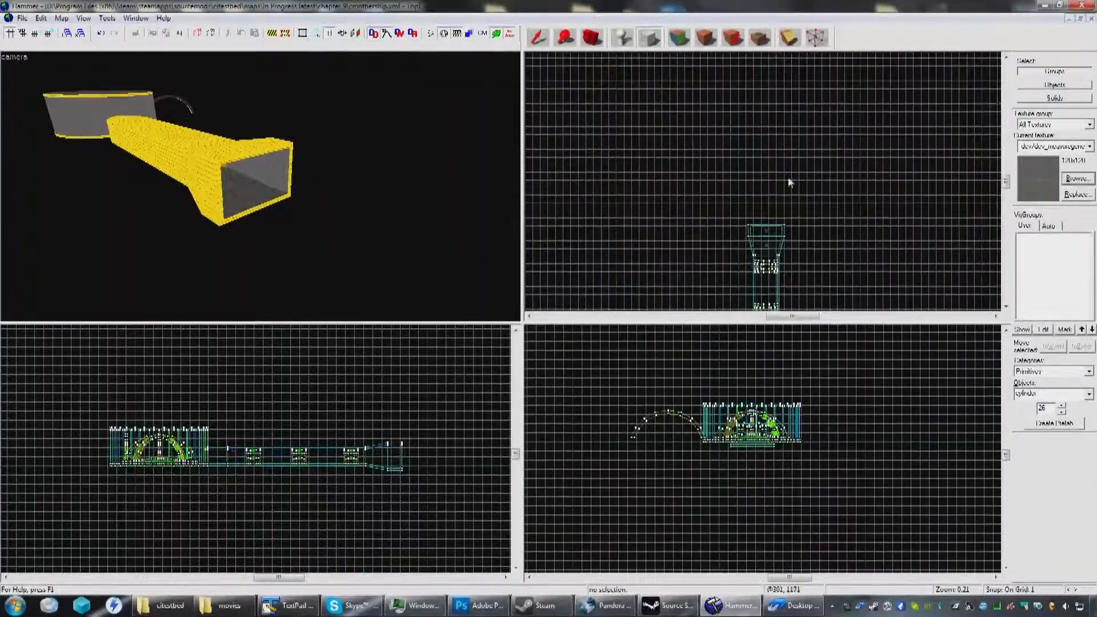
{"action": "left_click_drag", "start_coordinate": [810, 127], "coordinate": [712, 227]}
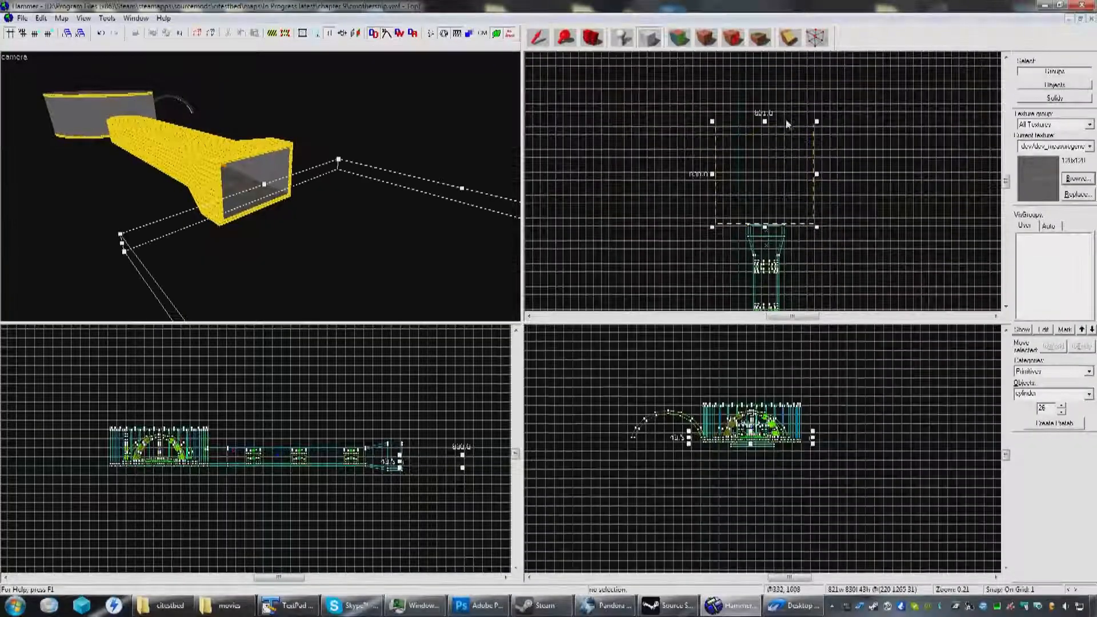
{"action": "left_click_drag", "start_coordinate": [765, 122], "coordinate": [767, 148]}
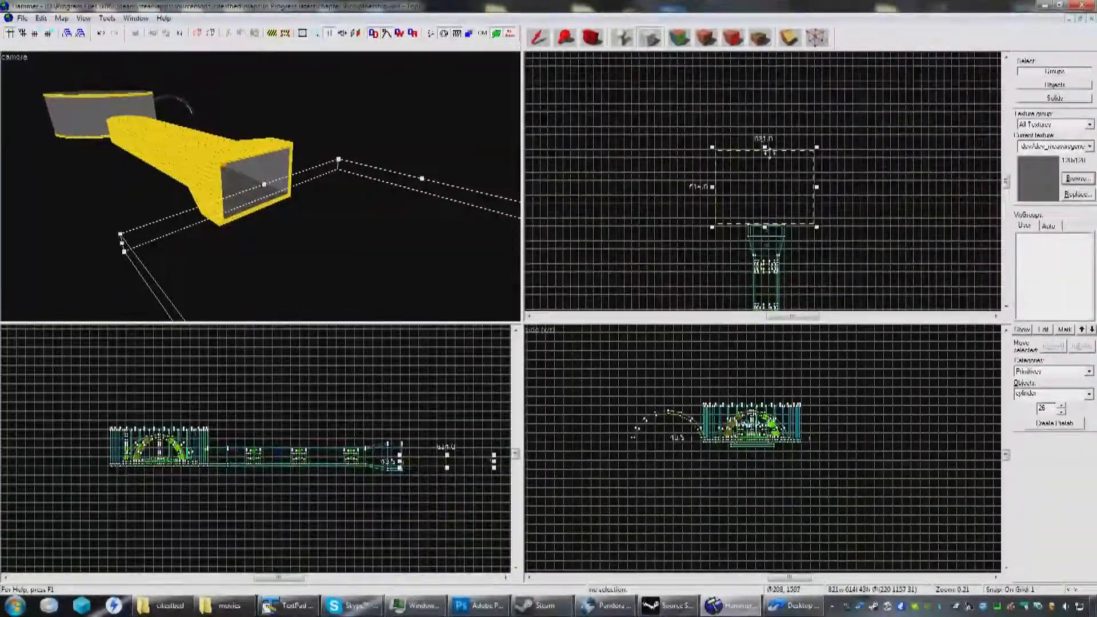
Step: Widen the block outline on both sides to 1050 units
{"action": "middle_click_drag", "start_coordinate": [805, 204], "coordinate": [782, 218]}
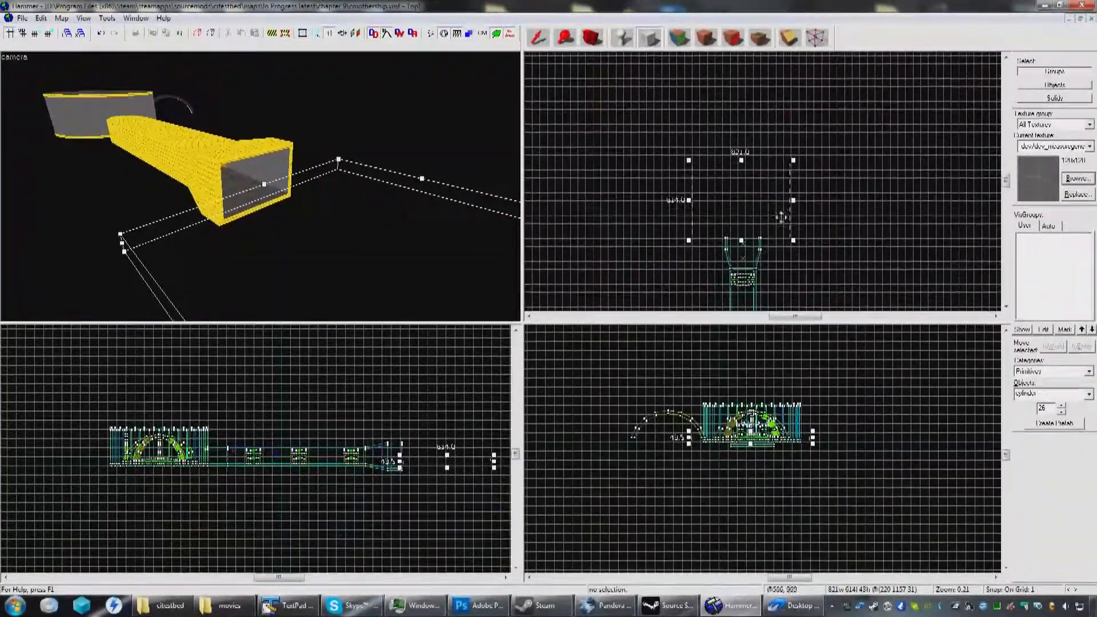
{"action": "left_click_drag", "start_coordinate": [793, 200], "coordinate": [801, 200]}
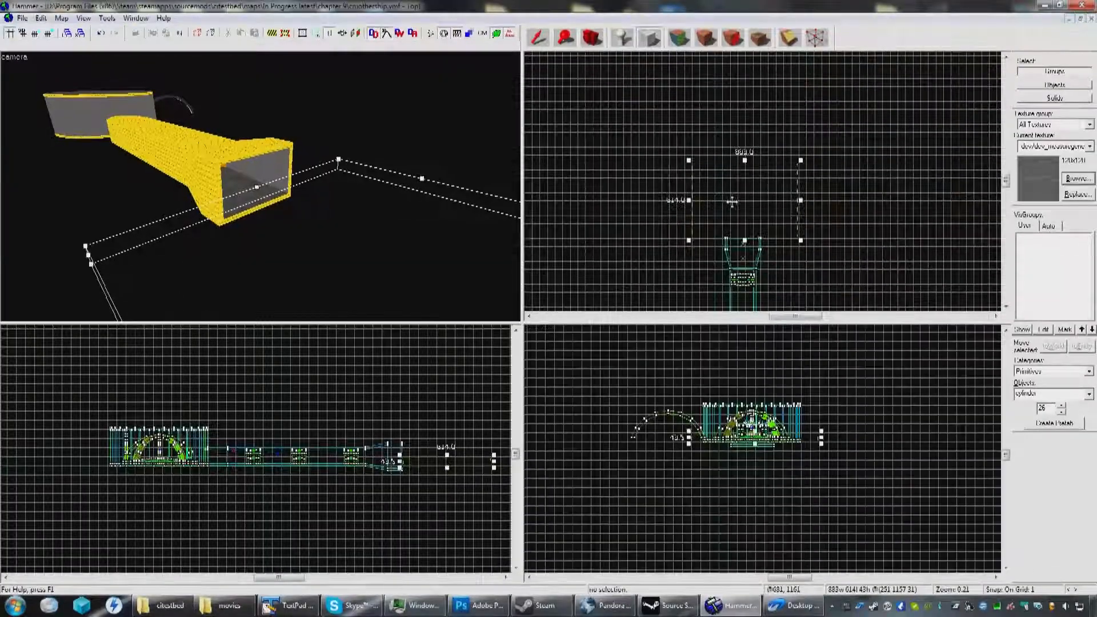
{"action": "left_click_drag", "start_coordinate": [688, 200], "coordinate": [674, 201]}
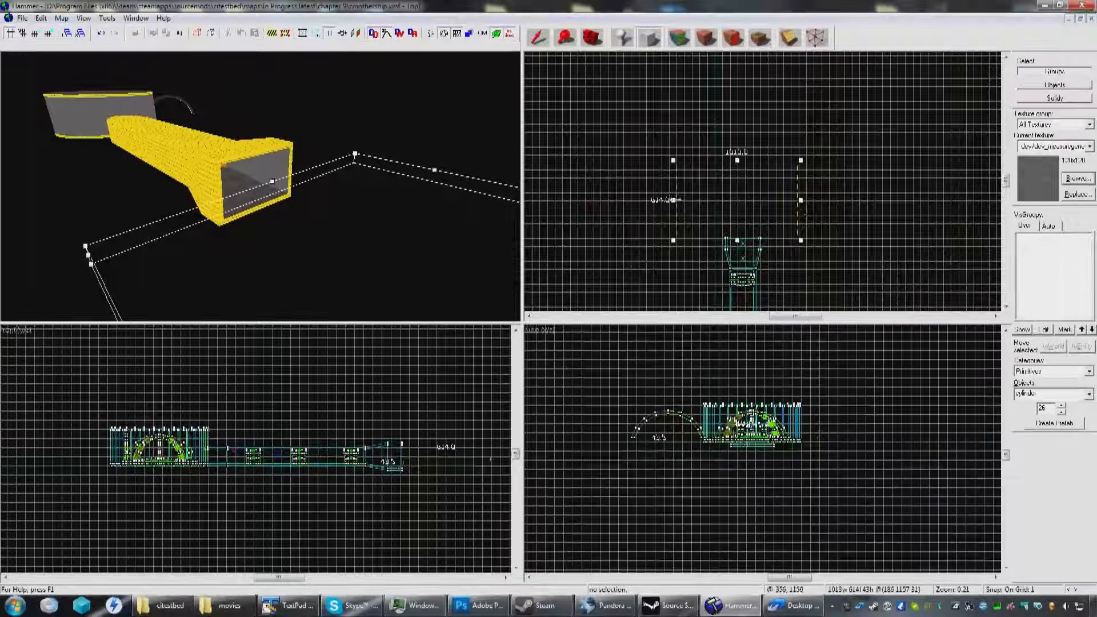
{"action": "left_click_drag", "start_coordinate": [801, 200], "coordinate": [806, 200]}
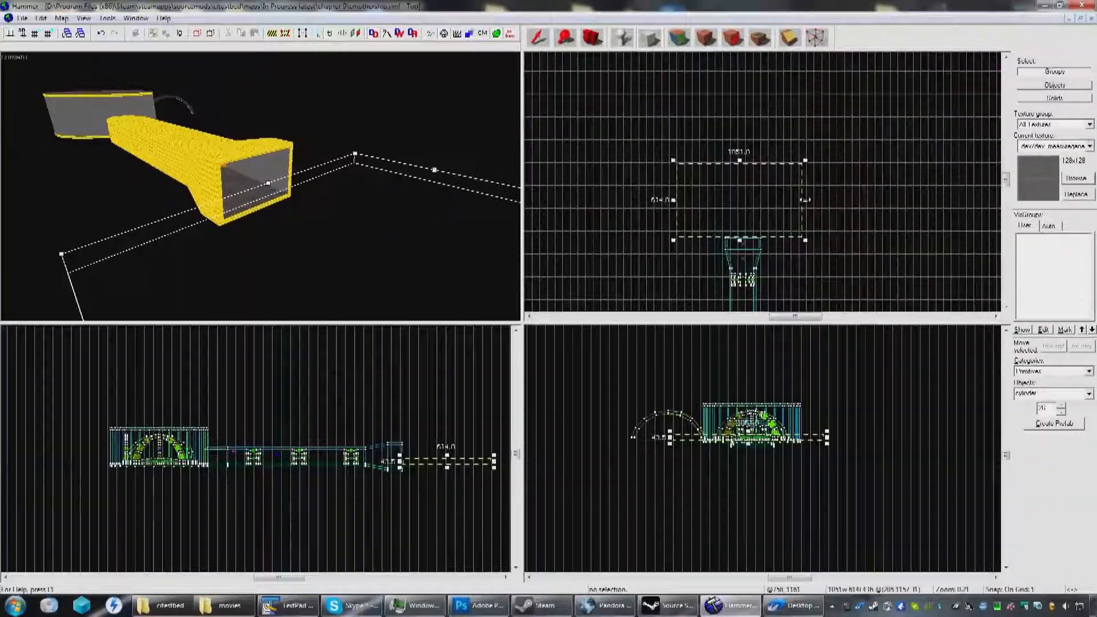
{"action": "scroll", "coordinate": [758, 184], "scroll_direction": "up", "scroll_amount": 8}
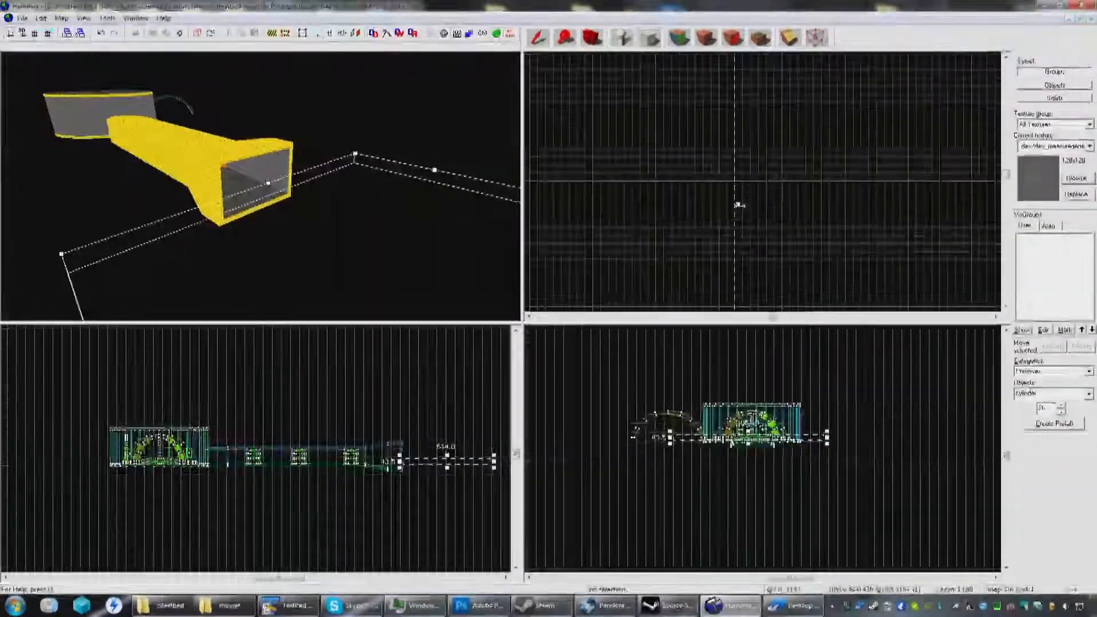
Step: Move the outline so it is centred on the corridor's flared opening and flush with its end edge
{"action": "scroll", "coordinate": [740, 204], "scroll_direction": "up", "scroll_amount": 6}
{"action": "middle_click_drag", "start_coordinate": [731, 216], "coordinate": [863, 132]}
{"action": "scroll", "coordinate": [824, 161], "scroll_direction": "down", "scroll_amount": 7}
{"action": "scroll", "coordinate": [766, 190], "scroll_direction": "up", "scroll_amount": 7}
{"action": "middle_click_drag", "start_coordinate": [782, 194], "coordinate": [728, 166]}
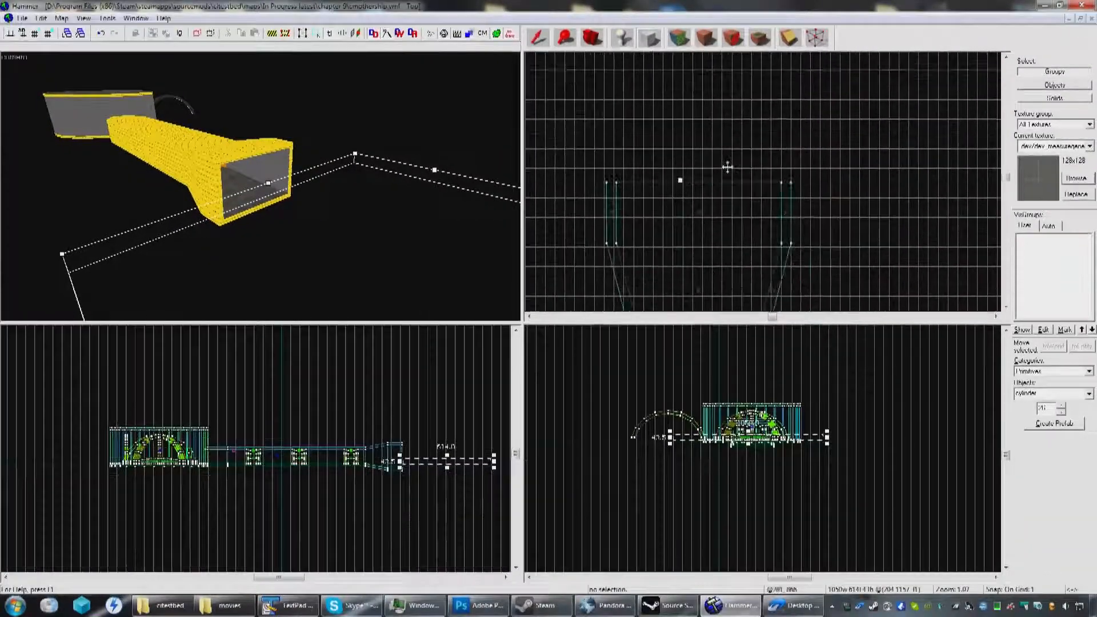
{"action": "scroll", "coordinate": [720, 167], "scroll_direction": "up", "scroll_amount": 6}
{"action": "left_click_drag", "start_coordinate": [677, 173], "coordinate": [732, 185]}
{"action": "middle_click_drag", "start_coordinate": [682, 208], "coordinate": [739, 160]}
{"action": "scroll", "coordinate": [739, 160], "scroll_direction": "up", "scroll_amount": 1}
{"action": "scroll", "coordinate": [739, 159], "scroll_direction": "up", "scroll_amount": 6}
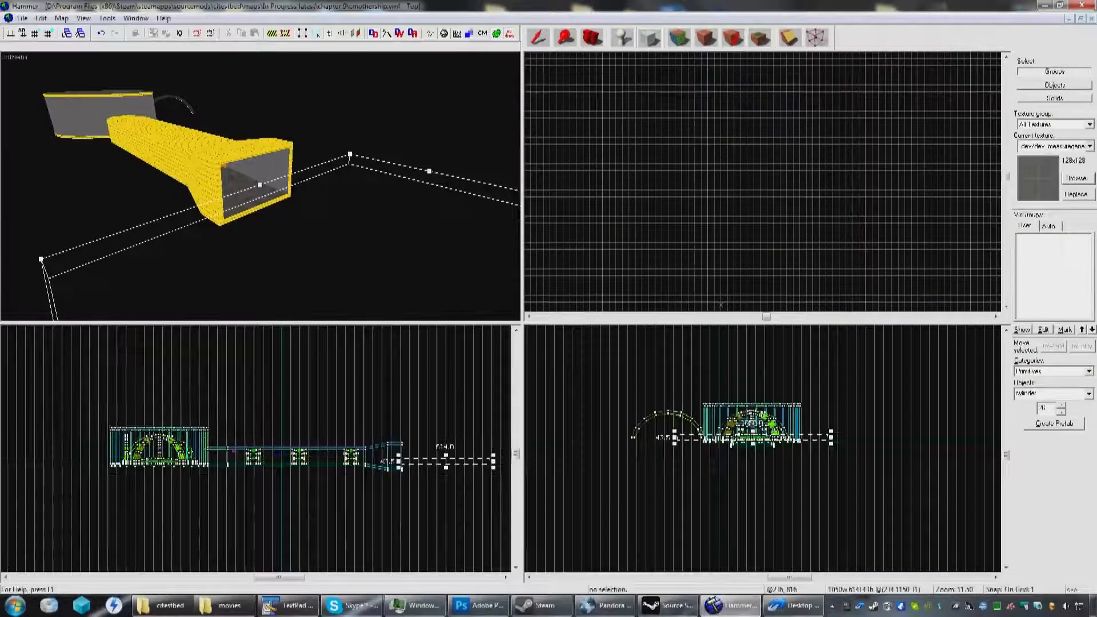
{"action": "scroll", "coordinate": [740, 205], "scroll_direction": "down", "scroll_amount": 4}
{"action": "scroll", "coordinate": [737, 203], "scroll_direction": "up", "scroll_amount": 5}
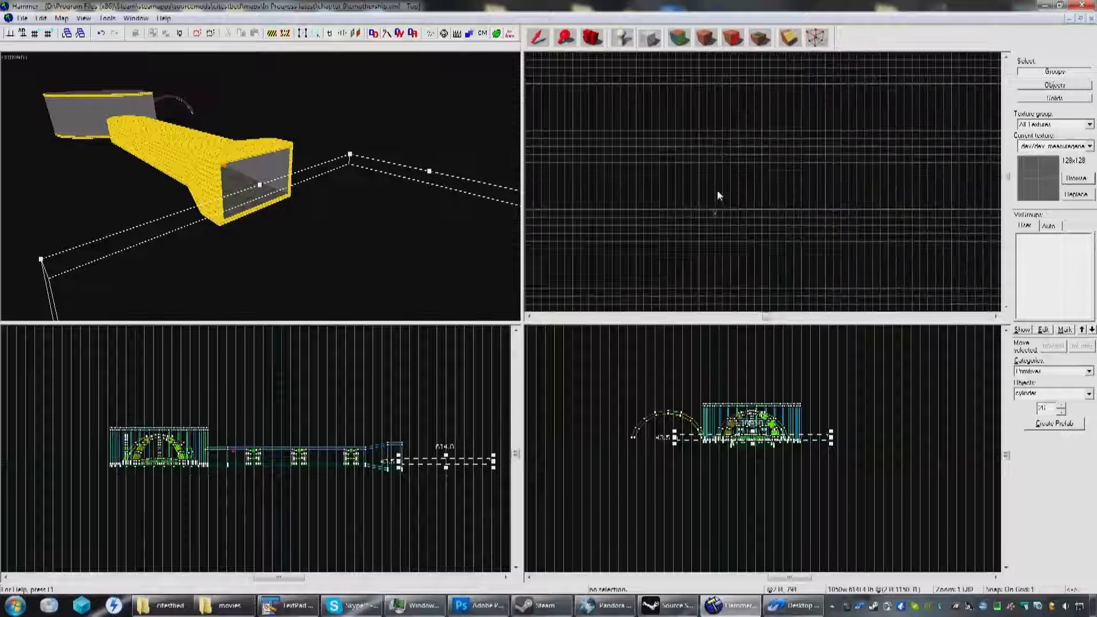
{"action": "scroll", "coordinate": [725, 207], "scroll_direction": "down", "scroll_amount": 5}
{"action": "scroll", "coordinate": [721, 145], "scroll_direction": "up", "scroll_amount": 5}
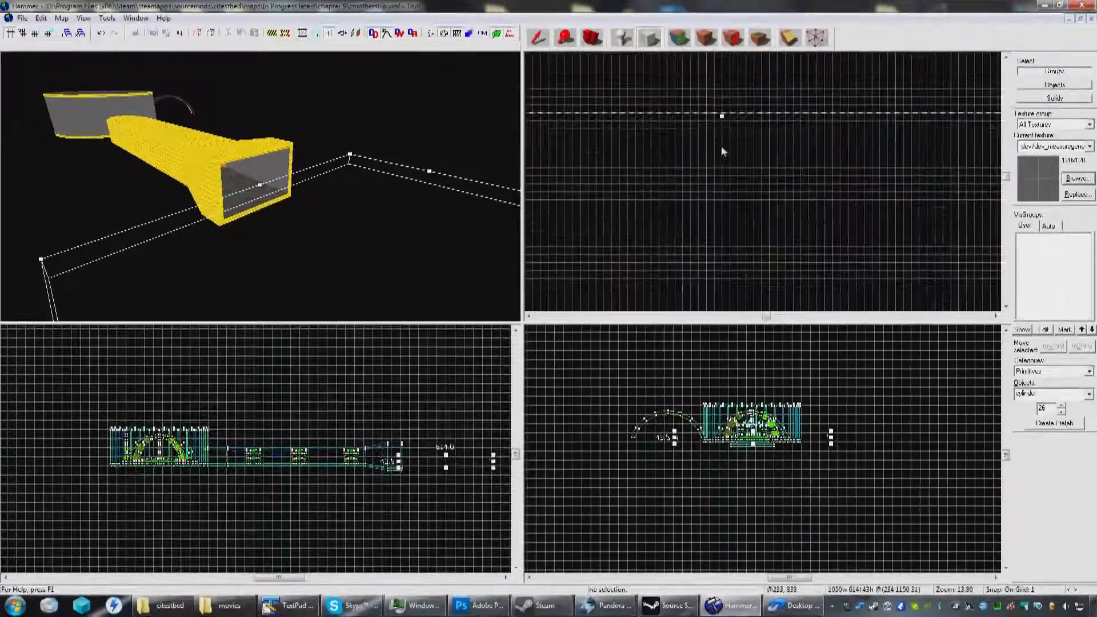
Step: Lengthen the outline away from the corridor to 1050 units to make it square
{"action": "scroll", "coordinate": [725, 135], "scroll_direction": "down", "scroll_amount": 5}
{"action": "middle_click_drag", "start_coordinate": [711, 133], "coordinate": [712, 179]}
{"action": "left_click_drag", "start_coordinate": [727, 157], "coordinate": [733, 70]}
{"action": "middle_click_drag", "start_coordinate": [728, 93], "coordinate": [732, 168]}
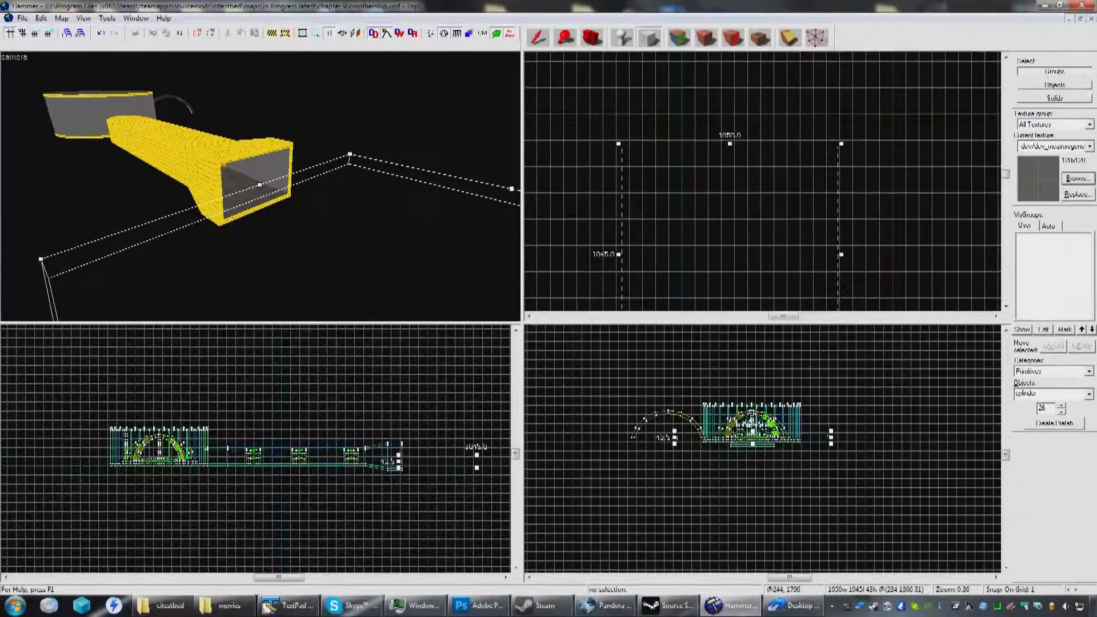
{"action": "left_click_drag", "start_coordinate": [731, 143], "coordinate": [731, 141]}
{"action": "scroll", "coordinate": [731, 141], "scroll_direction": "up", "scroll_amount": 8}
{"action": "scroll", "coordinate": [733, 149], "scroll_direction": "up", "scroll_amount": 11}
{"action": "left_click_drag", "start_coordinate": [701, 203], "coordinate": [698, 201]}
{"action": "scroll", "coordinate": [715, 203], "scroll_direction": "down", "scroll_amount": 20}
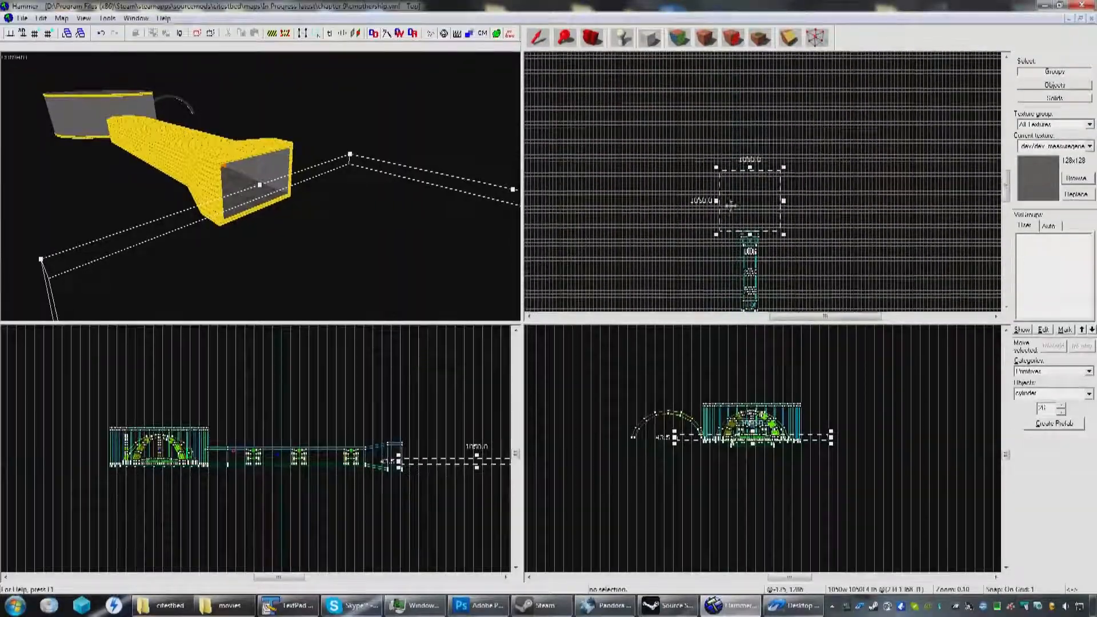
Step: Lower the block outline in the side view to the bottom of the corridor's flared end
{"action": "scroll", "coordinate": [730, 206], "scroll_direction": "up", "scroll_amount": 8}
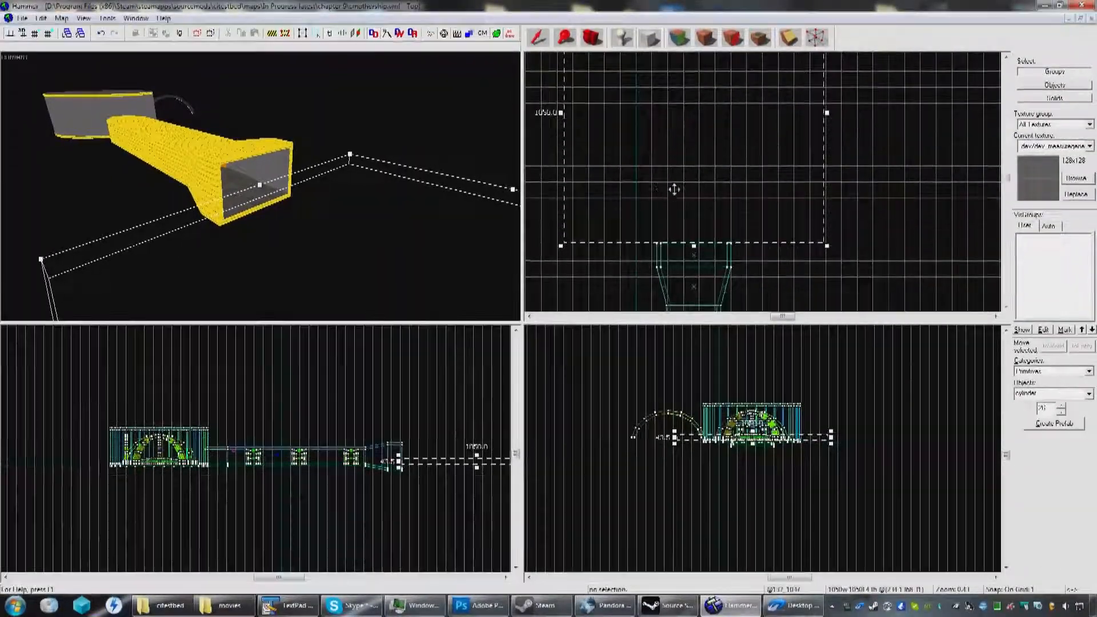
{"action": "scroll", "coordinate": [756, 452], "scroll_direction": "up", "scroll_amount": 6}
{"action": "scroll", "coordinate": [755, 453], "scroll_direction": "up", "scroll_amount": 4}
{"action": "scroll", "coordinate": [766, 447], "scroll_direction": "up", "scroll_amount": 4}
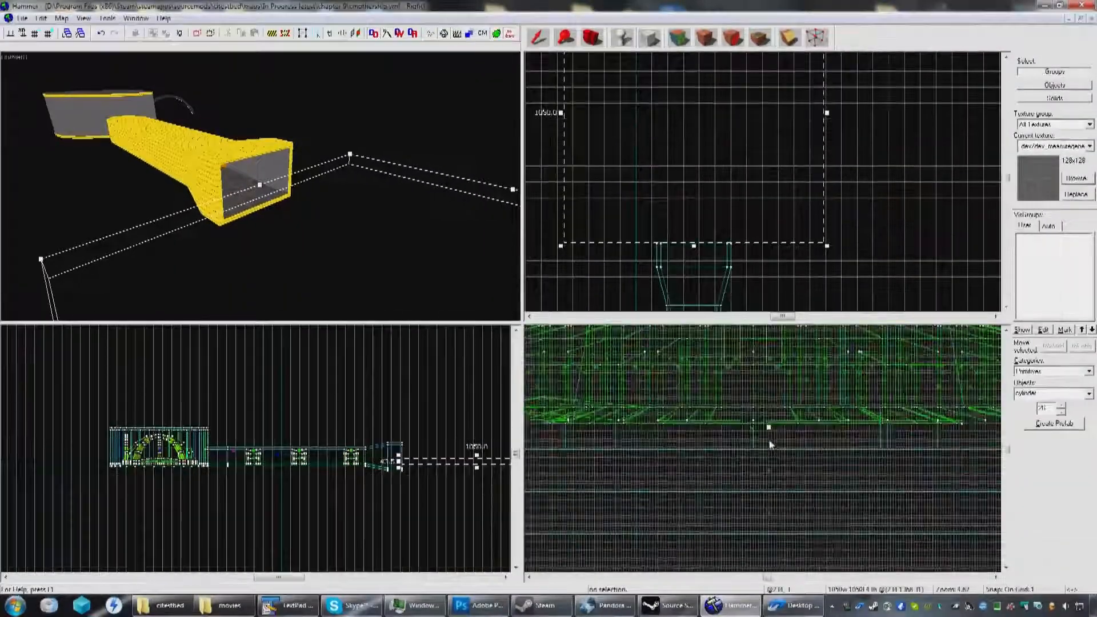
{"action": "scroll", "coordinate": [764, 424], "scroll_direction": "down", "scroll_amount": 4}
{"action": "scroll", "coordinate": [766, 425], "scroll_direction": "down", "scroll_amount": 5}
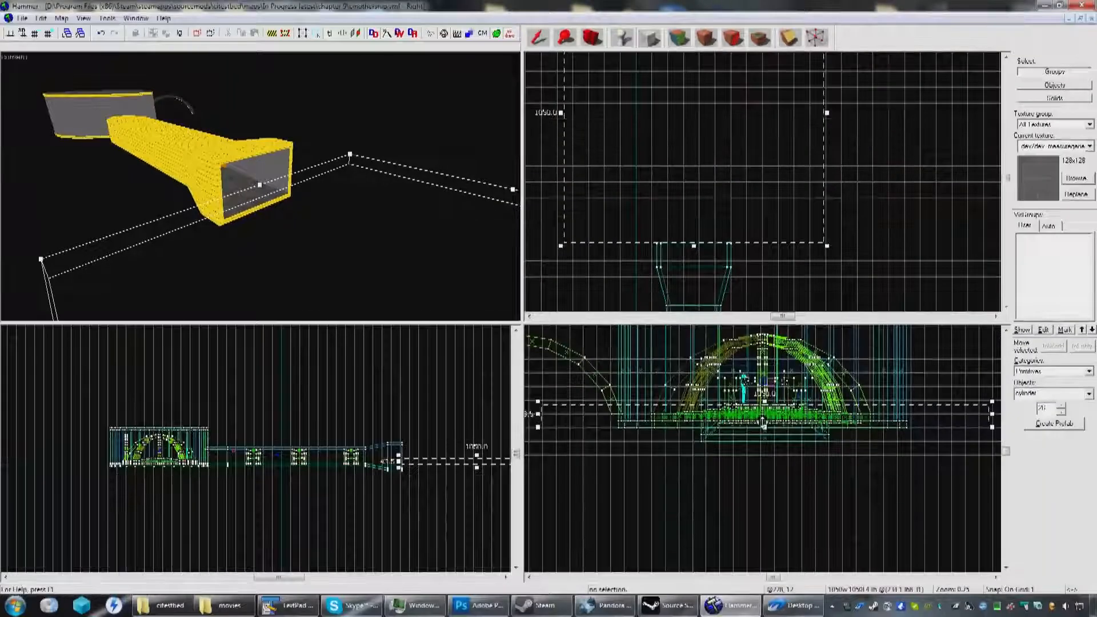
{"action": "scroll", "coordinate": [757, 427], "scroll_direction": "up", "scroll_amount": 4}
{"action": "scroll", "coordinate": [756, 427], "scroll_direction": "up", "scroll_amount": 6}
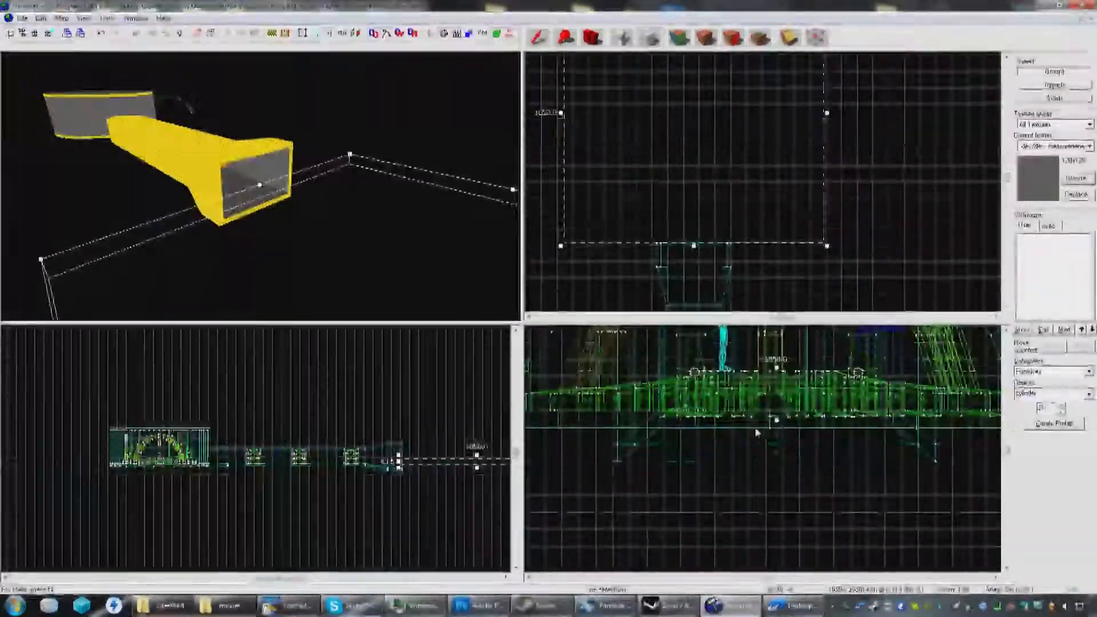
{"action": "scroll", "coordinate": [677, 449], "scroll_direction": "down", "scroll_amount": 6}
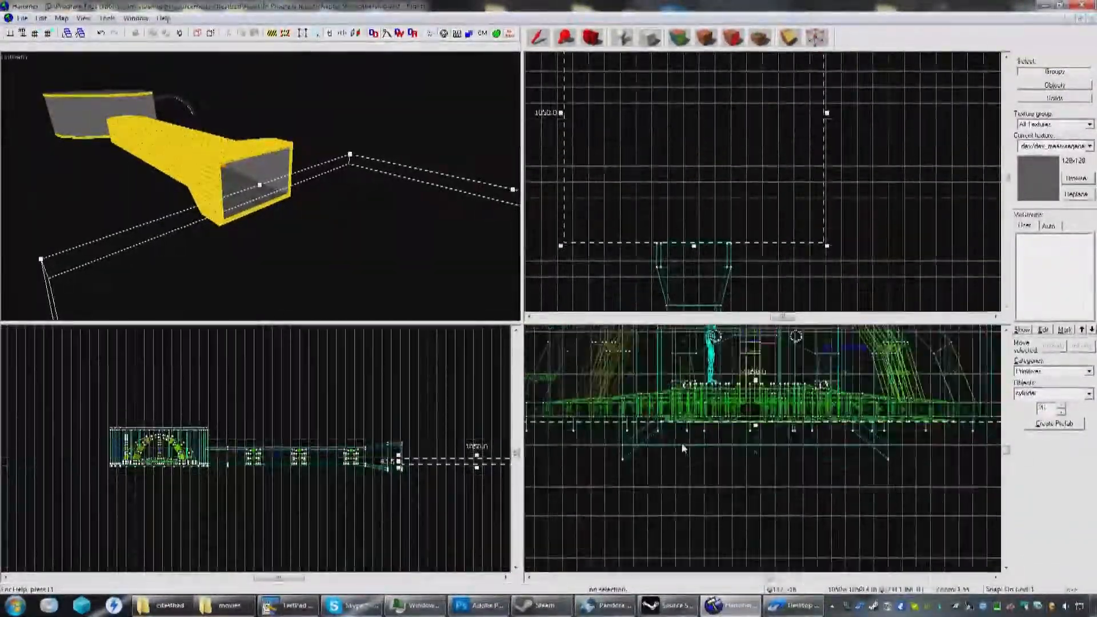
{"action": "left_click_drag", "start_coordinate": [714, 422], "coordinate": [712, 444]}
{"action": "scroll", "coordinate": [714, 442], "scroll_direction": "up", "scroll_amount": 8}
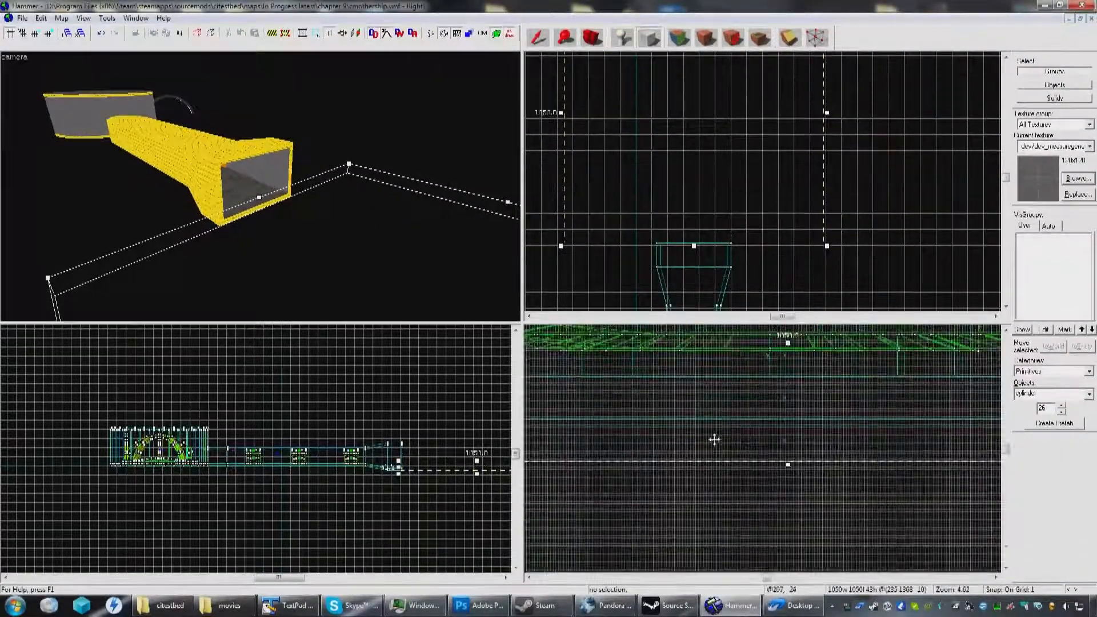
Step: Reduce the block outline's height to 16 units by lowering its upper edge
{"action": "scroll", "coordinate": [748, 406], "scroll_direction": "down", "scroll_amount": 3}
{"action": "left_click_drag", "start_coordinate": [788, 343], "coordinate": [775, 399]}
{"action": "scroll", "coordinate": [772, 405], "scroll_direction": "down", "scroll_amount": 7}
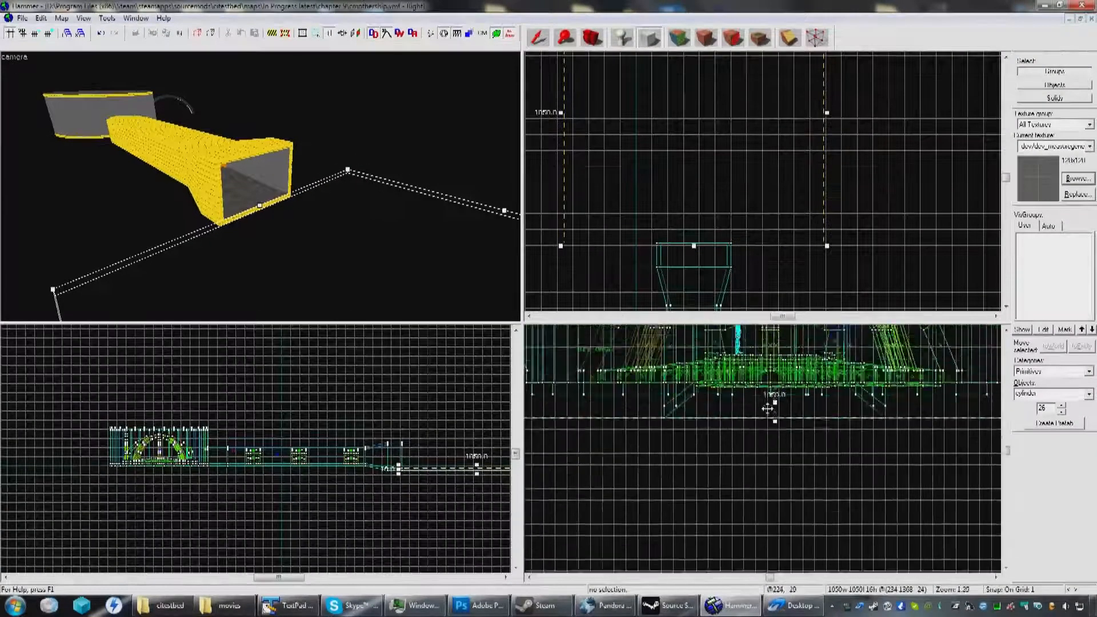
Step: Create the 26-sided cylinder from the outline as a round floor at the corridor's flared end
{"action": "key", "text": "z"}
{"action": "key", "text": "s"}
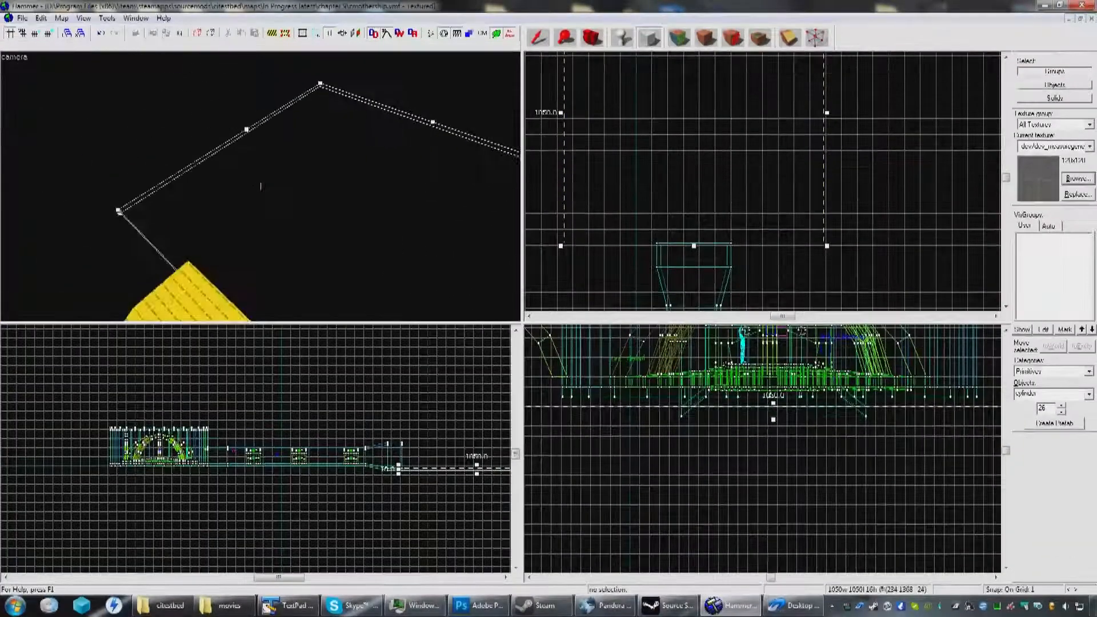
{"action": "key", "text": "z"}
{"action": "right_click", "coordinate": [663, 143]}
{"action": "left_click", "coordinate": [683, 151]}
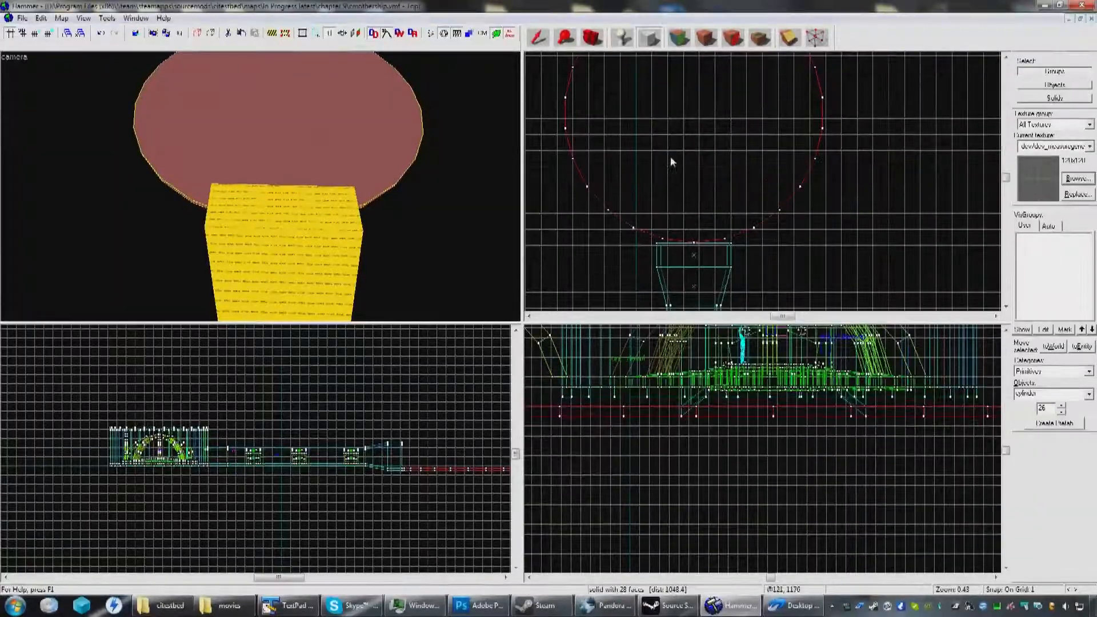
Step: Examine where the round floor meets the corridor's open end in the 3D and top views
{"action": "key", "text": "z"}
{"action": "key", "text": "w"}
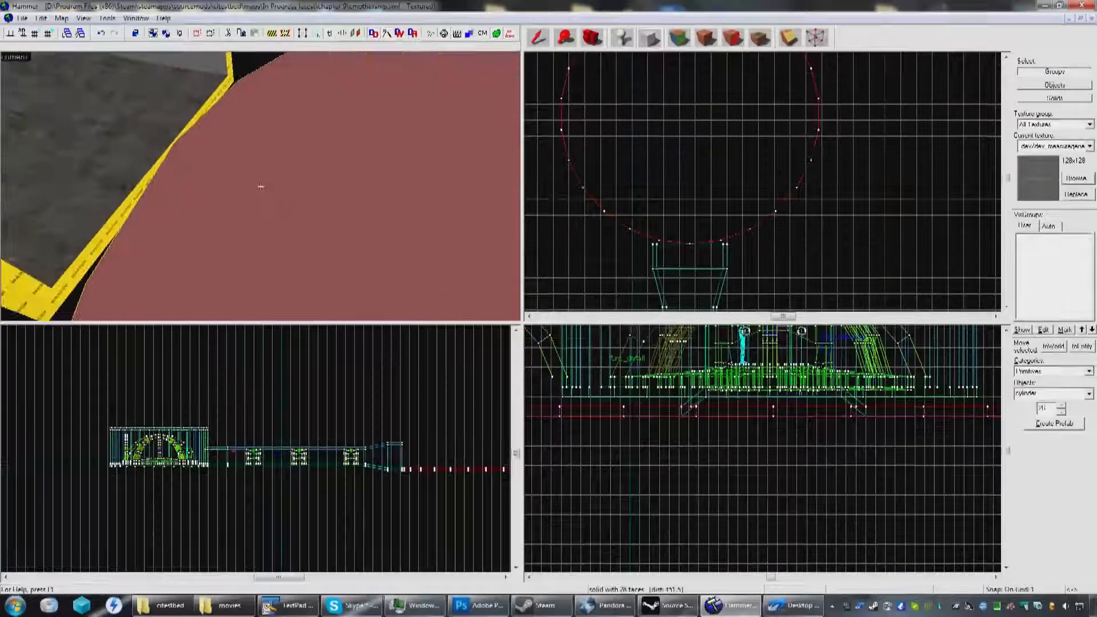
{"action": "key", "text": "s"}
{"action": "key", "text": "z"}
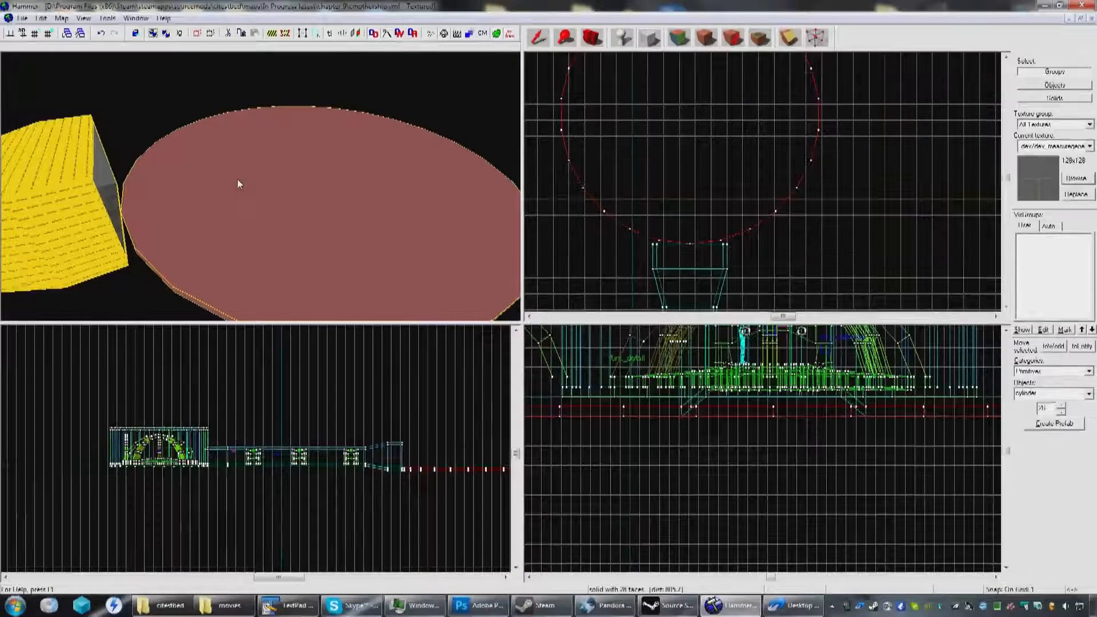
{"action": "scroll", "coordinate": [629, 234], "scroll_direction": "up", "scroll_amount": 5}
{"action": "scroll", "coordinate": [709, 244], "scroll_direction": "up", "scroll_amount": 8}
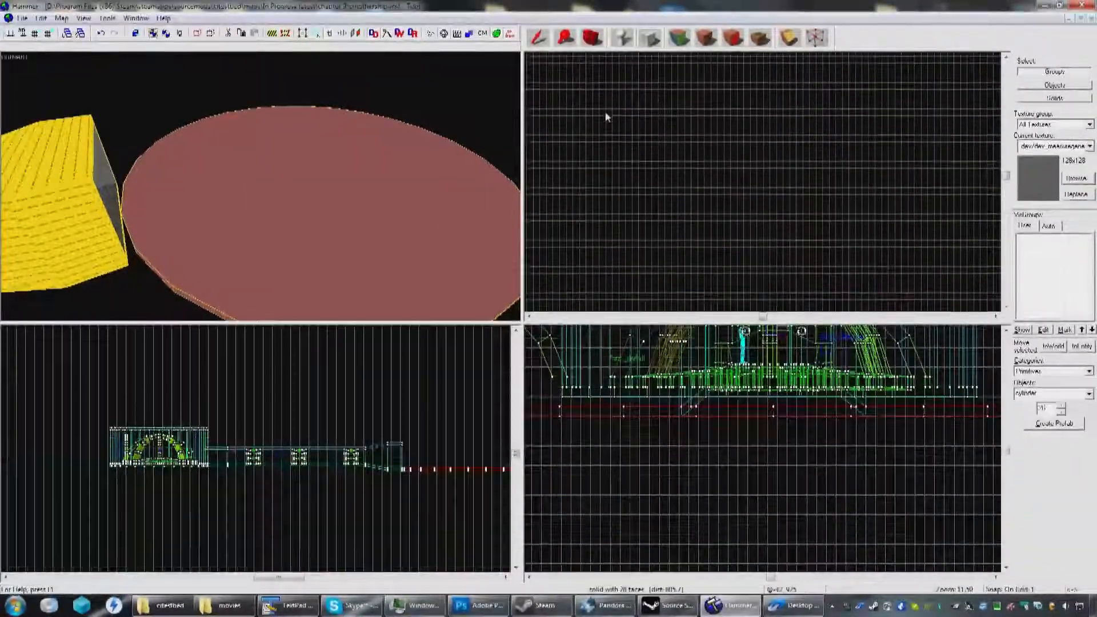
{"action": "scroll", "coordinate": [758, 216], "scroll_direction": "up", "scroll_amount": 1}
{"action": "scroll", "coordinate": [758, 216], "scroll_direction": "up", "scroll_amount": 6}
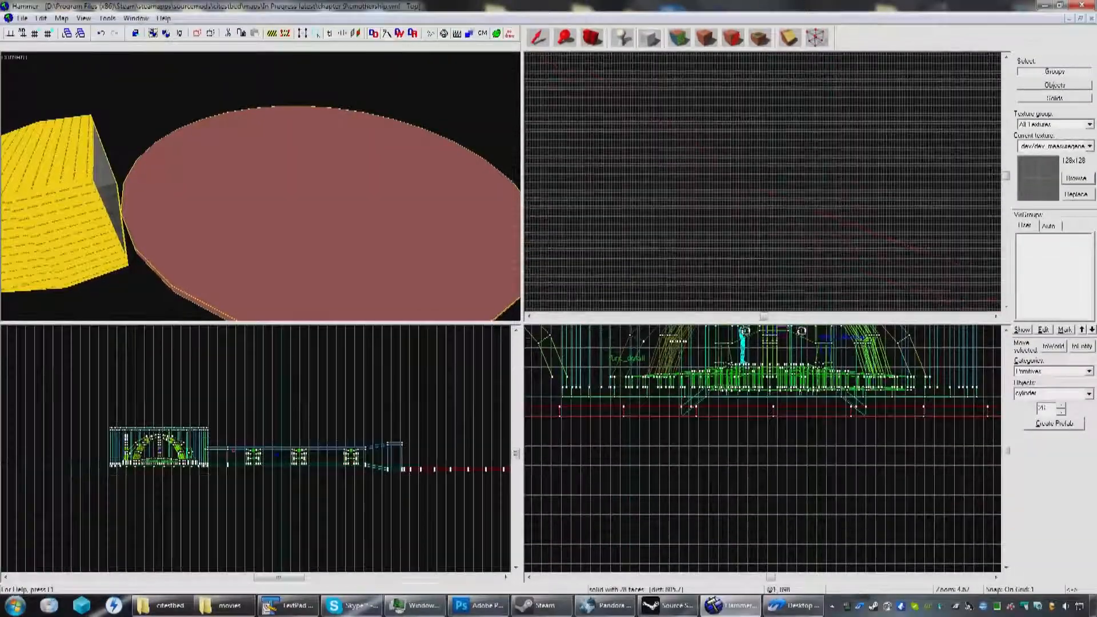
{"action": "scroll", "coordinate": [789, 262], "scroll_direction": "down", "scroll_amount": 7}
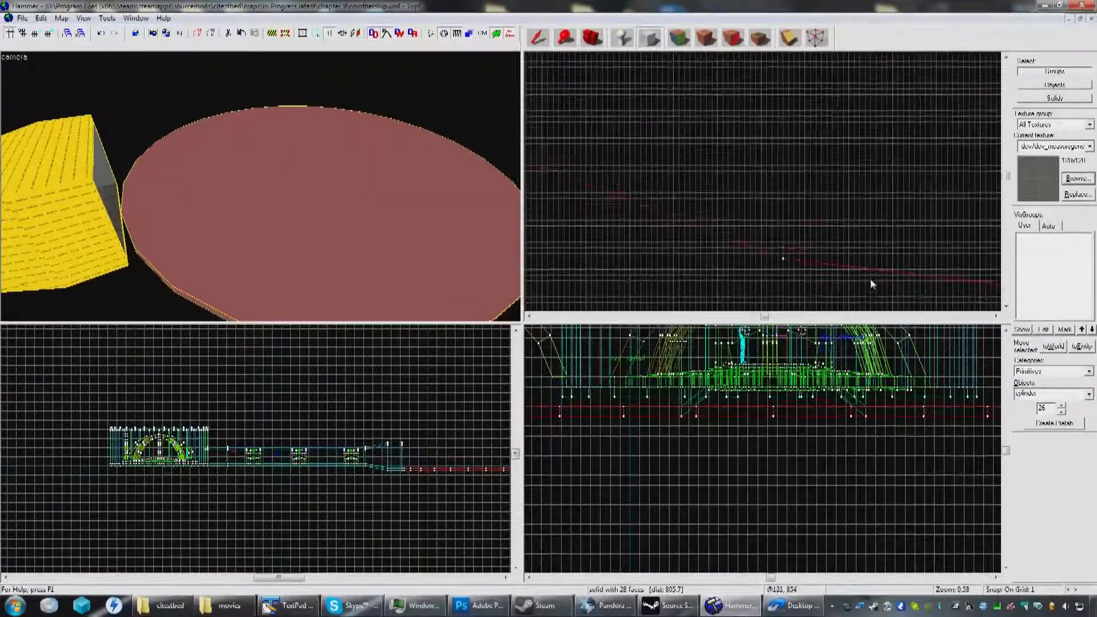
{"action": "scroll", "coordinate": [708, 220], "scroll_direction": "down", "scroll_amount": 15}
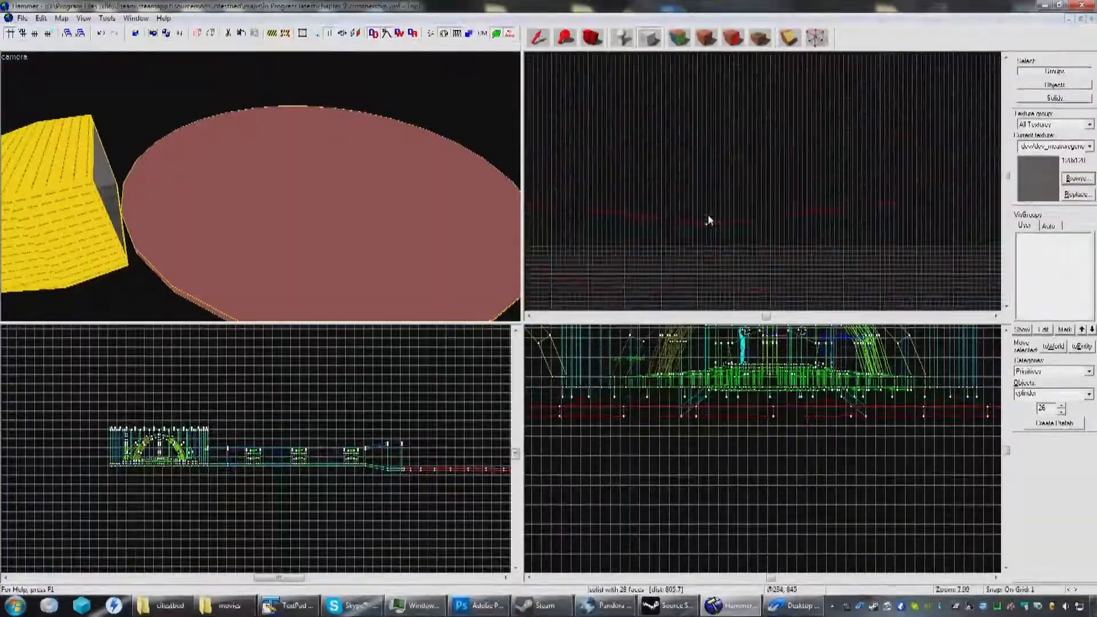
Step: Set the primitive for the next brush to an arch with 26 sides
{"action": "scroll", "coordinate": [789, 232], "scroll_direction": "up", "scroll_amount": 14}
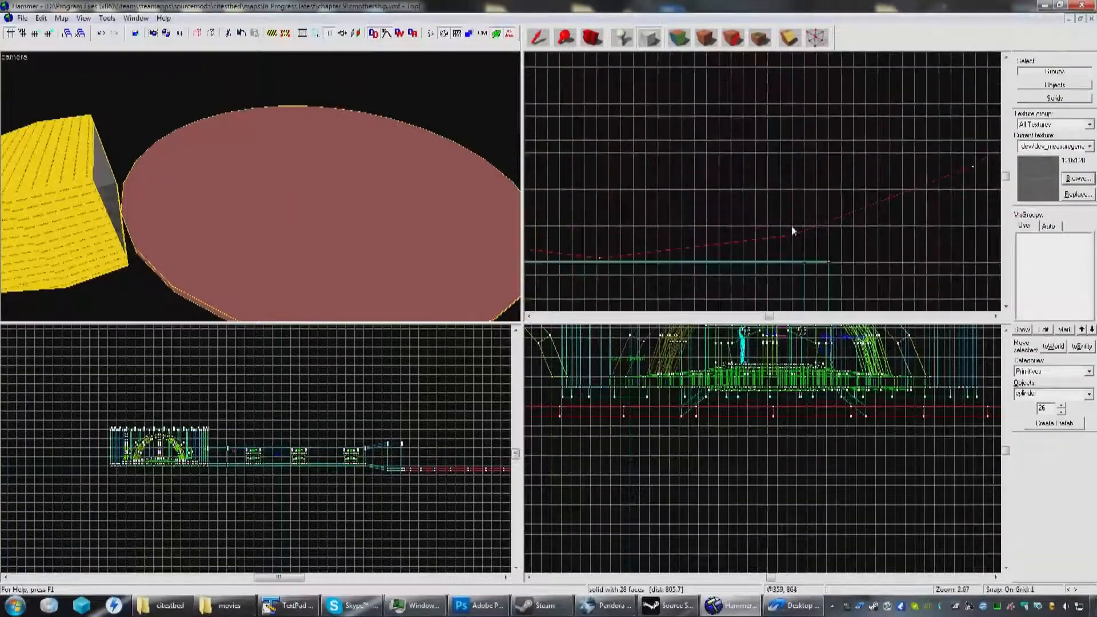
{"action": "scroll", "coordinate": [735, 219], "scroll_direction": "down", "scroll_amount": 3}
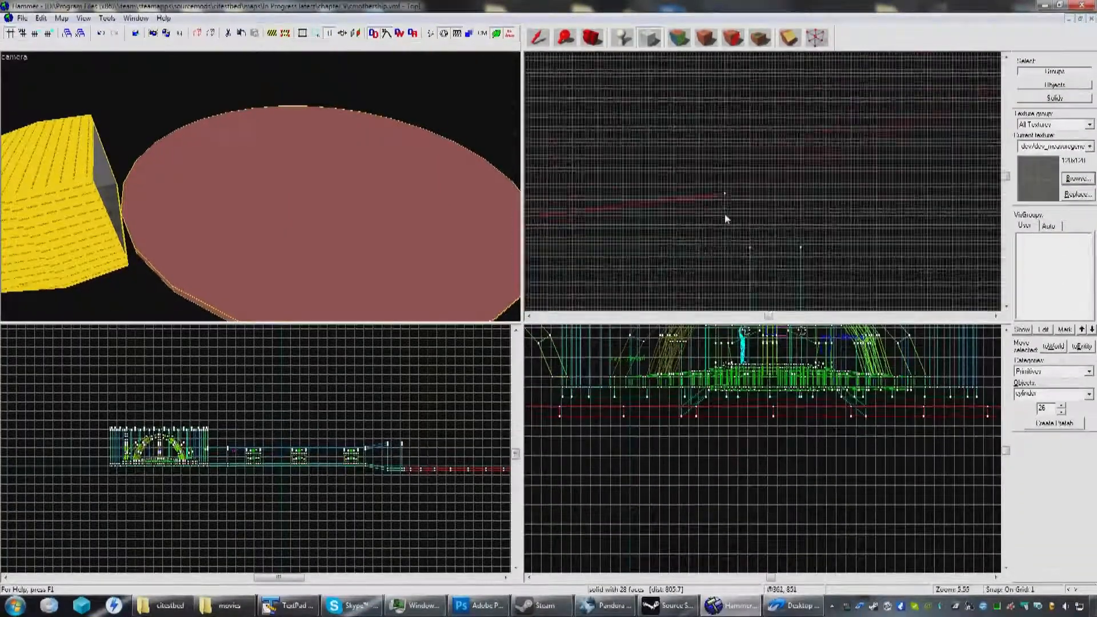
{"action": "scroll", "coordinate": [772, 232], "scroll_direction": "down", "scroll_amount": 10}
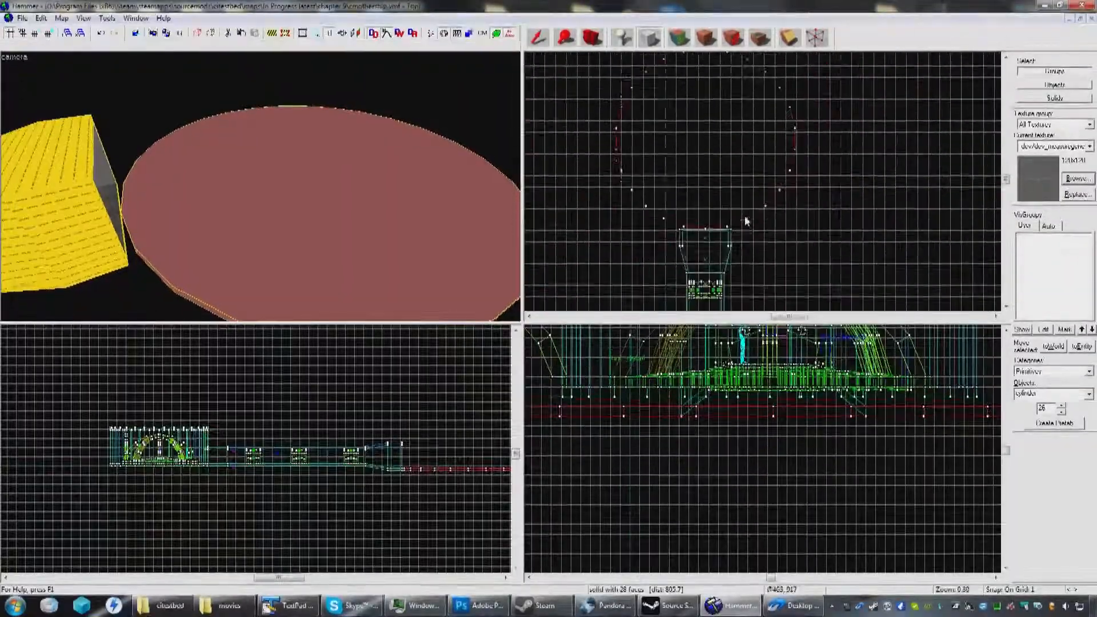
{"action": "scroll", "coordinate": [747, 252], "scroll_direction": "up", "scroll_amount": 6}
{"action": "scroll", "coordinate": [740, 210], "scroll_direction": "down", "scroll_amount": 4}
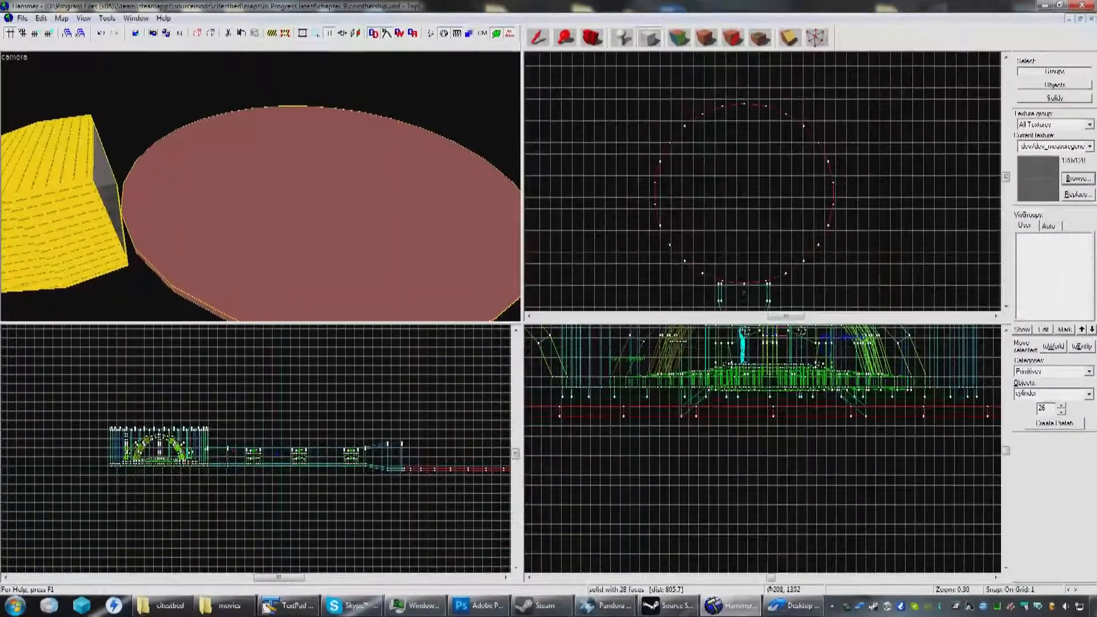
{"action": "left_click", "coordinate": [1027, 402]}
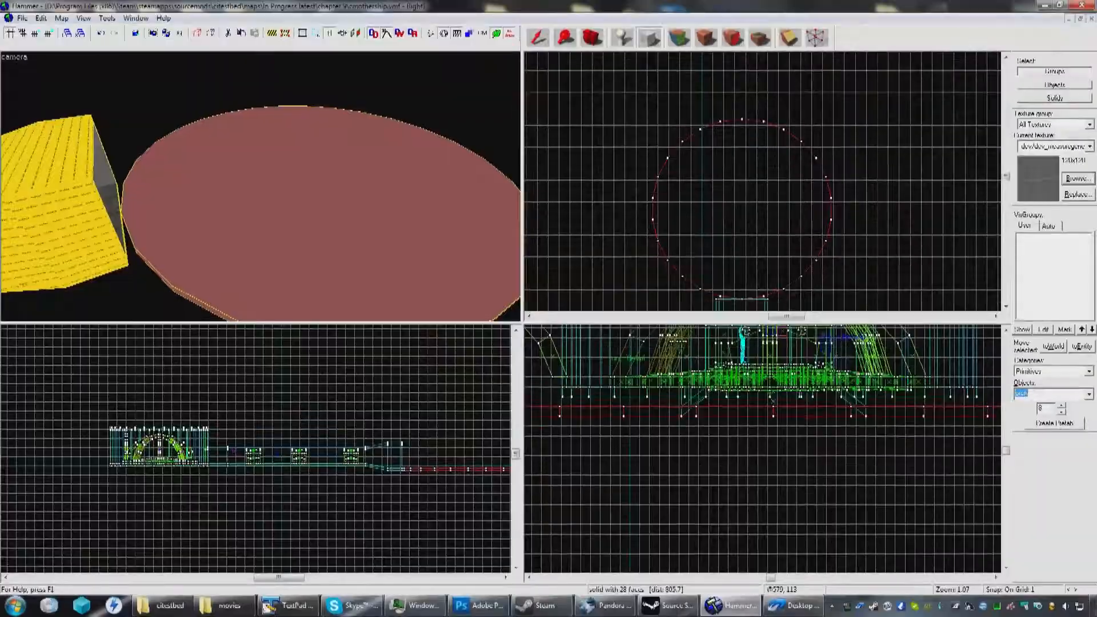
{"action": "left_click_drag", "start_coordinate": [1048, 408], "coordinate": [1025, 414]}
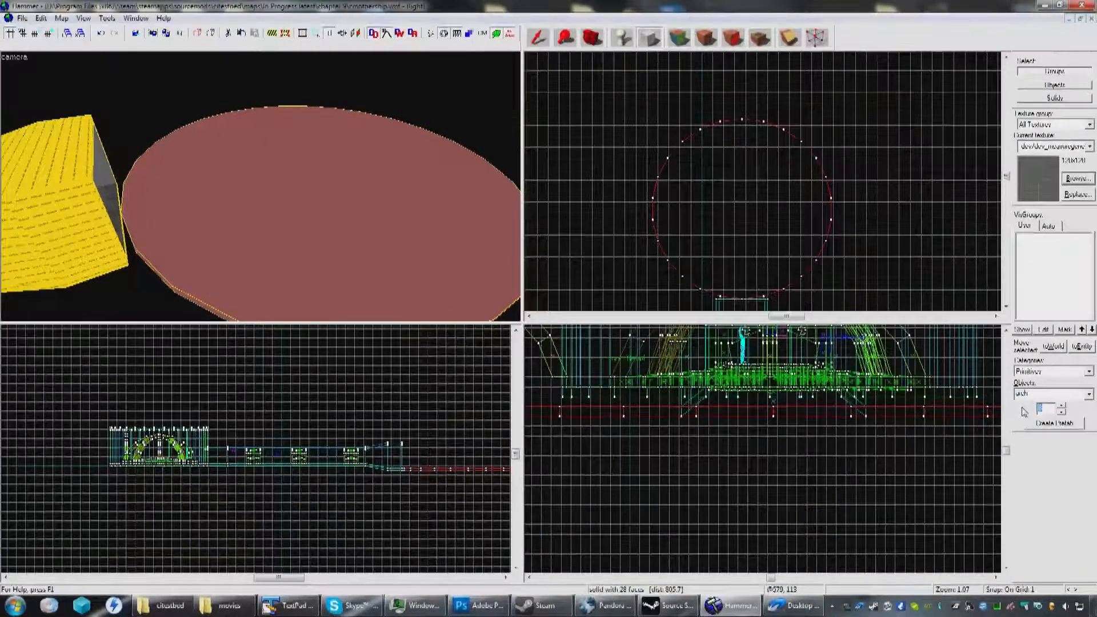
{"action": "type", "text": "26"}
Step: Draw a block outline about 1152 by 1110 units around the round floor in the top view
{"action": "middle_click_drag", "start_coordinate": [832, 195], "coordinate": [825, 176]}
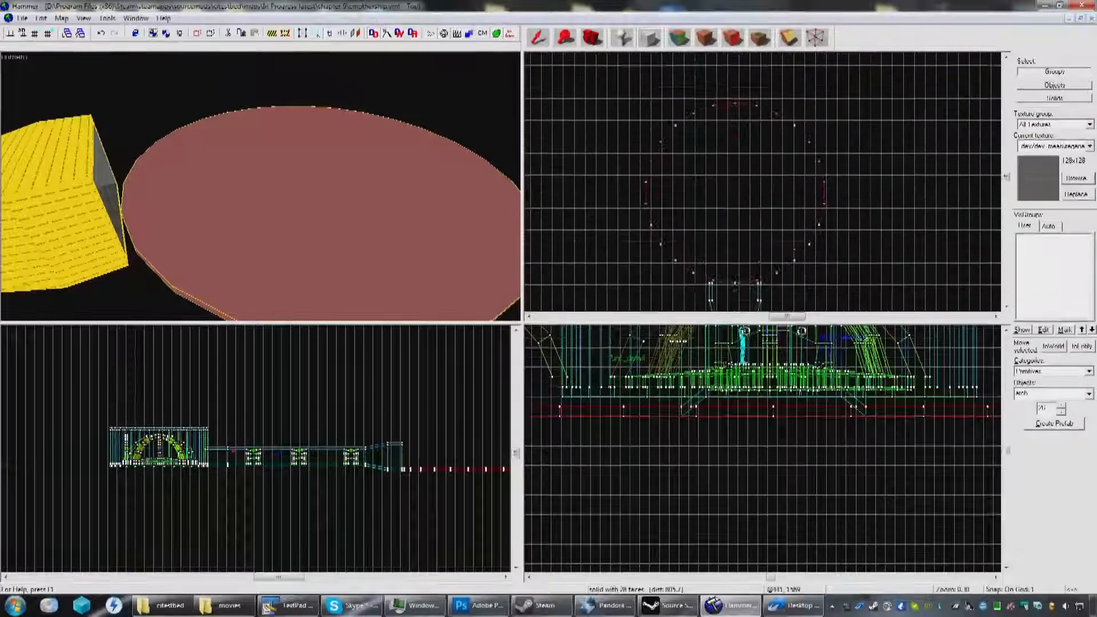
{"action": "left_click_drag", "start_coordinate": [626, 90], "coordinate": [811, 281]}
{"action": "scroll", "coordinate": [811, 281], "scroll_direction": "up", "scroll_amount": 5}
{"action": "scroll", "coordinate": [734, 281], "scroll_direction": "down", "scroll_amount": 8}
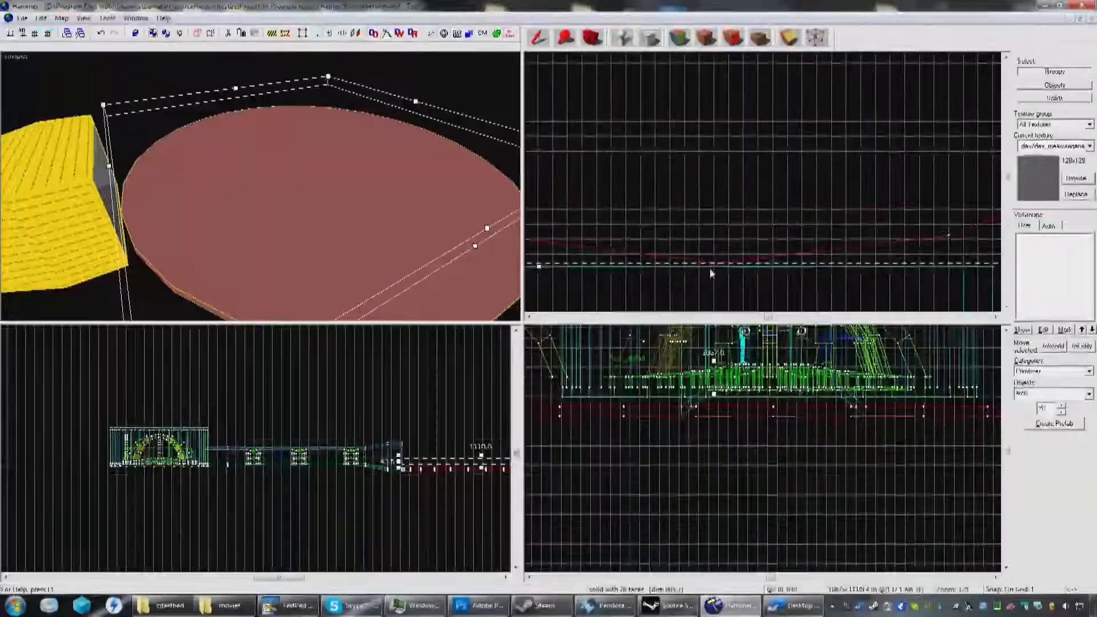
{"action": "left_click_drag", "start_coordinate": [842, 129], "coordinate": [867, 130]}
{"action": "scroll", "coordinate": [823, 177], "scroll_direction": "up", "scroll_amount": 9}
{"action": "scroll", "coordinate": [800, 163], "scroll_direction": "up", "scroll_amount": 6}
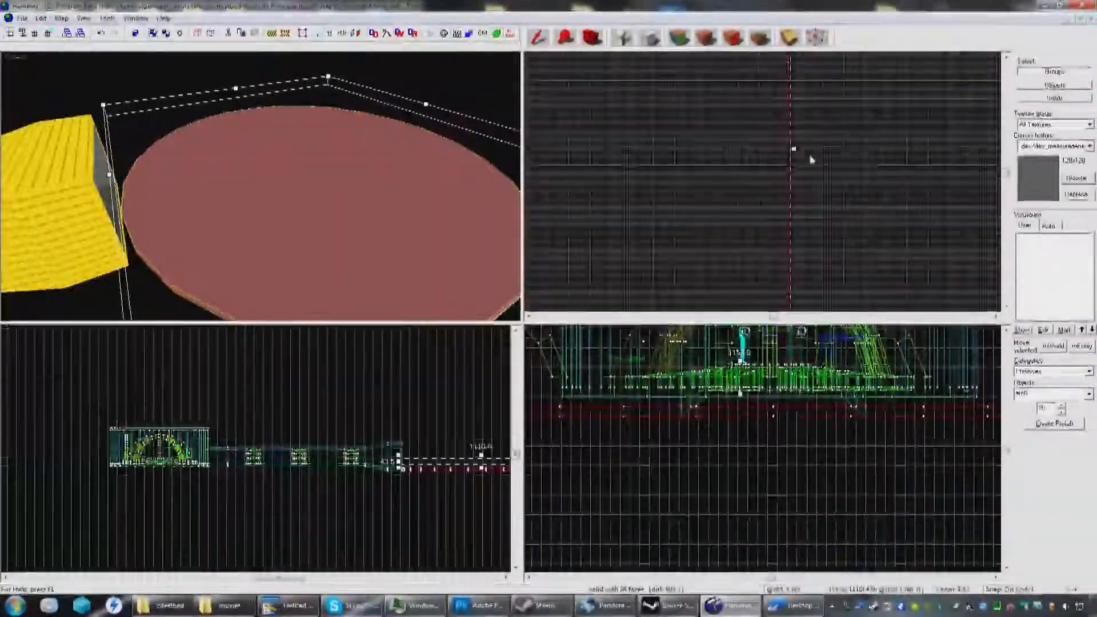
{"action": "scroll", "coordinate": [790, 158], "scroll_direction": "down", "scroll_amount": 15}
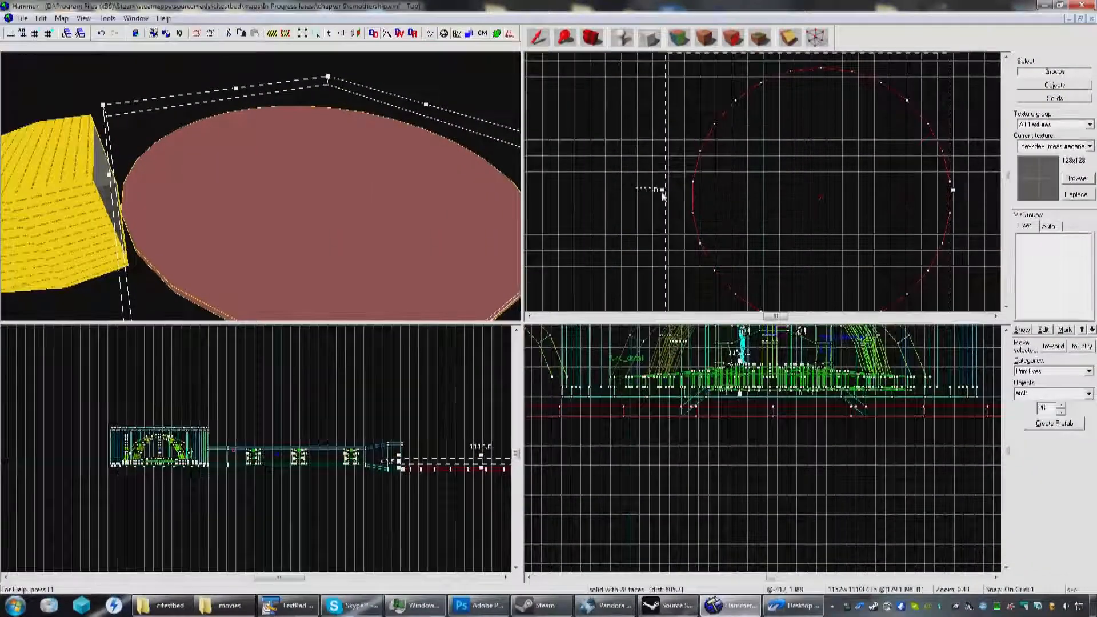
Step: Pull the outline's left and upper edges in to the round floor in the top view, making it 1042 by 1050 units
{"action": "scroll", "coordinate": [684, 191], "scroll_direction": "up", "scroll_amount": 10}
{"action": "left_click_drag", "start_coordinate": [662, 190], "coordinate": [708, 190]}
{"action": "scroll", "coordinate": [708, 190], "scroll_direction": "up", "scroll_amount": 1}
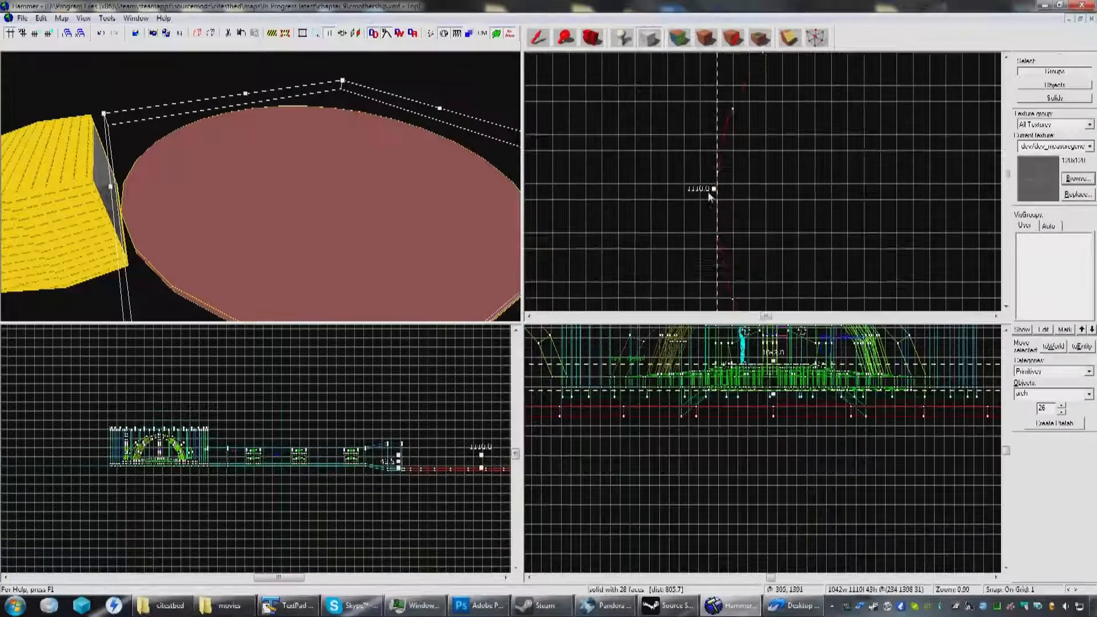
{"action": "scroll", "coordinate": [708, 191], "scroll_direction": "down", "scroll_amount": 11}
{"action": "scroll", "coordinate": [740, 144], "scroll_direction": "up", "scroll_amount": 6}
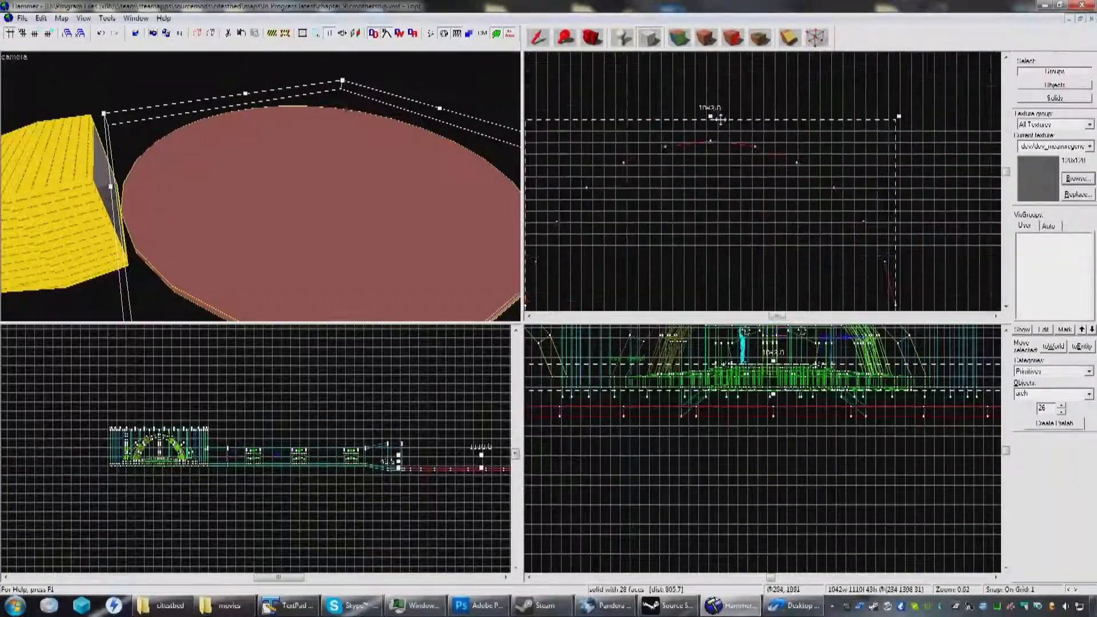
{"action": "left_click_drag", "start_coordinate": [699, 118], "coordinate": [701, 187]}
{"action": "scroll", "coordinate": [701, 188], "scroll_direction": "down", "scroll_amount": 11}
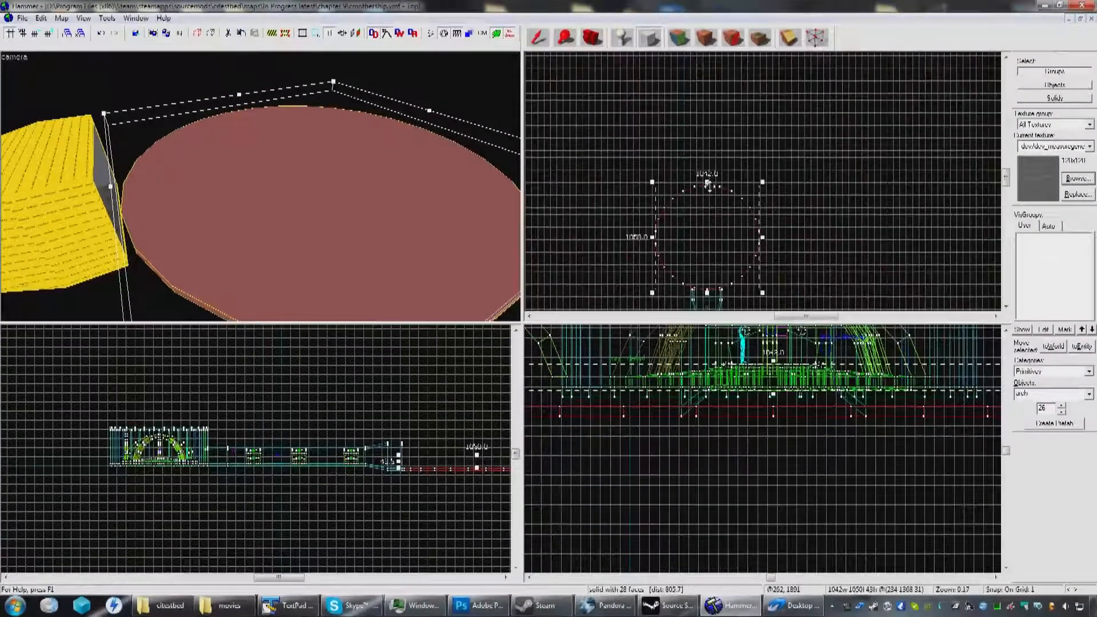
Step: Widen the outline in the top view to 1050 by 1050 units so it matches the round floor's extents
{"action": "scroll", "coordinate": [775, 209], "scroll_direction": "up", "scroll_amount": 6}
{"action": "scroll", "coordinate": [797, 204], "scroll_direction": "up", "scroll_amount": 3}
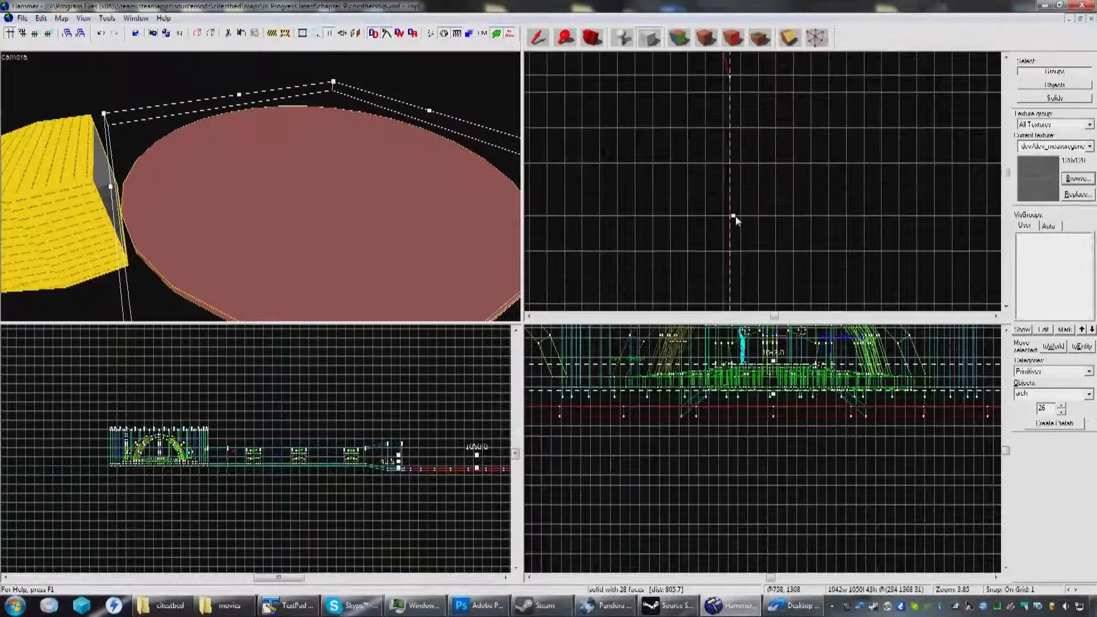
{"action": "left_click_drag", "start_coordinate": [739, 215], "coordinate": [744, 216]}
{"action": "scroll", "coordinate": [749, 217], "scroll_direction": "down", "scroll_amount": 7}
{"action": "scroll", "coordinate": [791, 233], "scroll_direction": "down", "scroll_amount": 7}
{"action": "scroll", "coordinate": [738, 243], "scroll_direction": "up", "scroll_amount": 13}
{"action": "scroll", "coordinate": [671, 211], "scroll_direction": "up", "scroll_amount": 5}
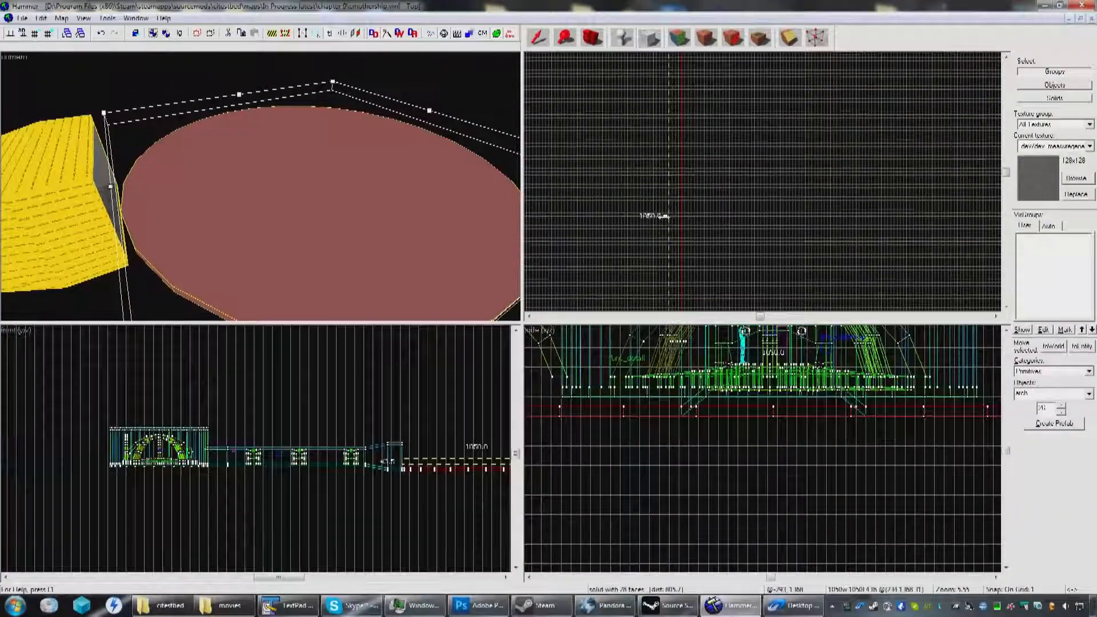
{"action": "scroll", "coordinate": [679, 215], "scroll_direction": "down", "scroll_amount": 6}
{"action": "middle_click_drag", "start_coordinate": [714, 217], "coordinate": [690, 212]}
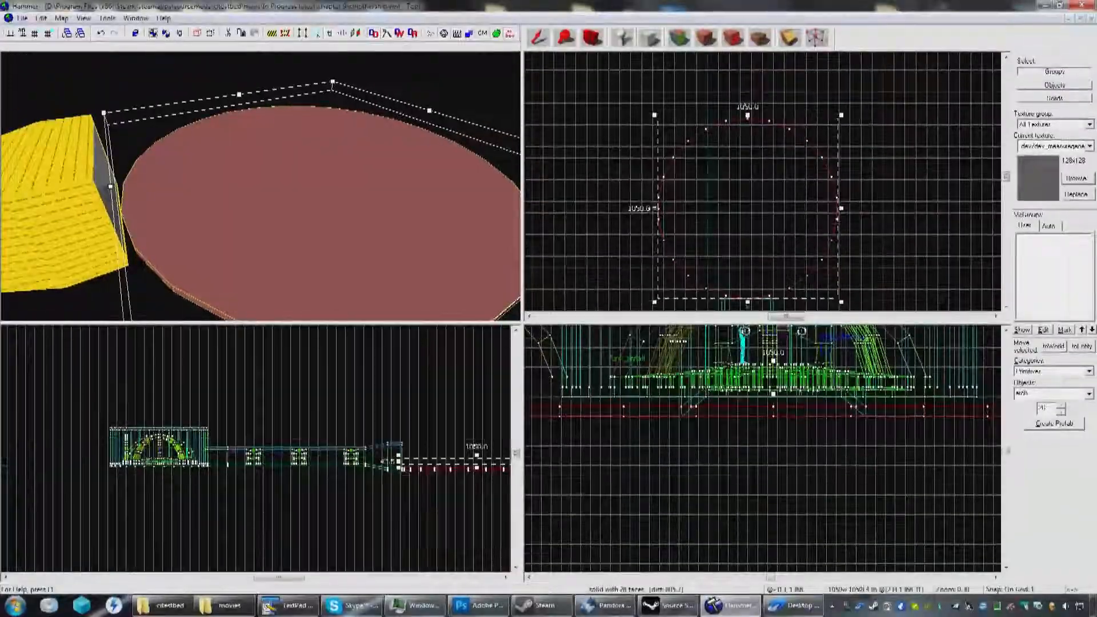
{"action": "middle_click_drag", "start_coordinate": [689, 293], "coordinate": [648, 278]}
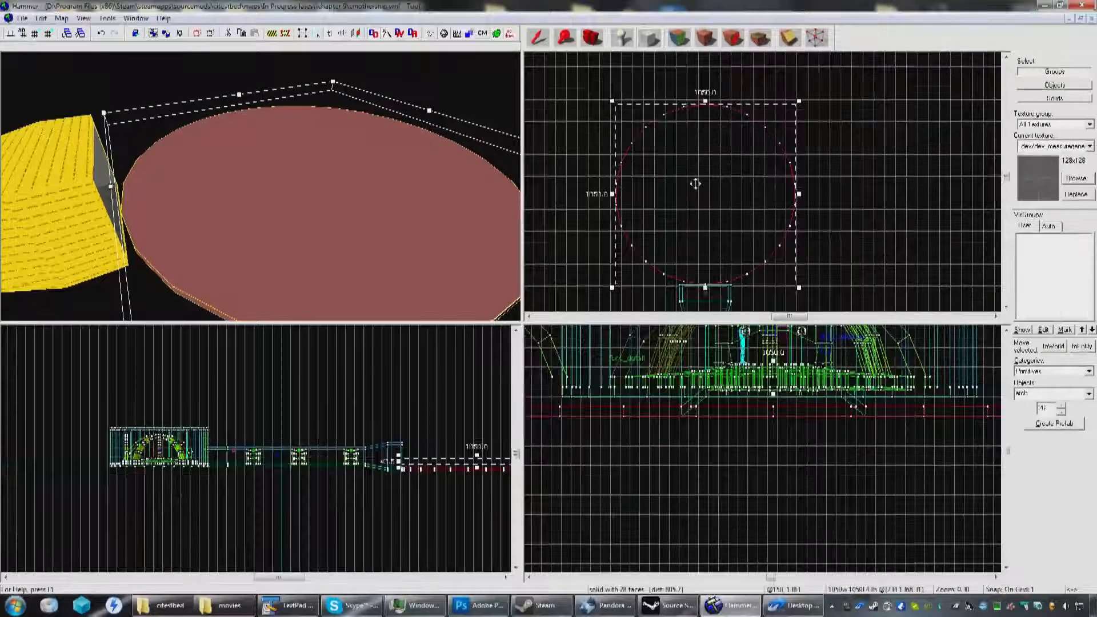
{"action": "scroll", "coordinate": [708, 134], "scroll_direction": "up", "scroll_amount": 15}
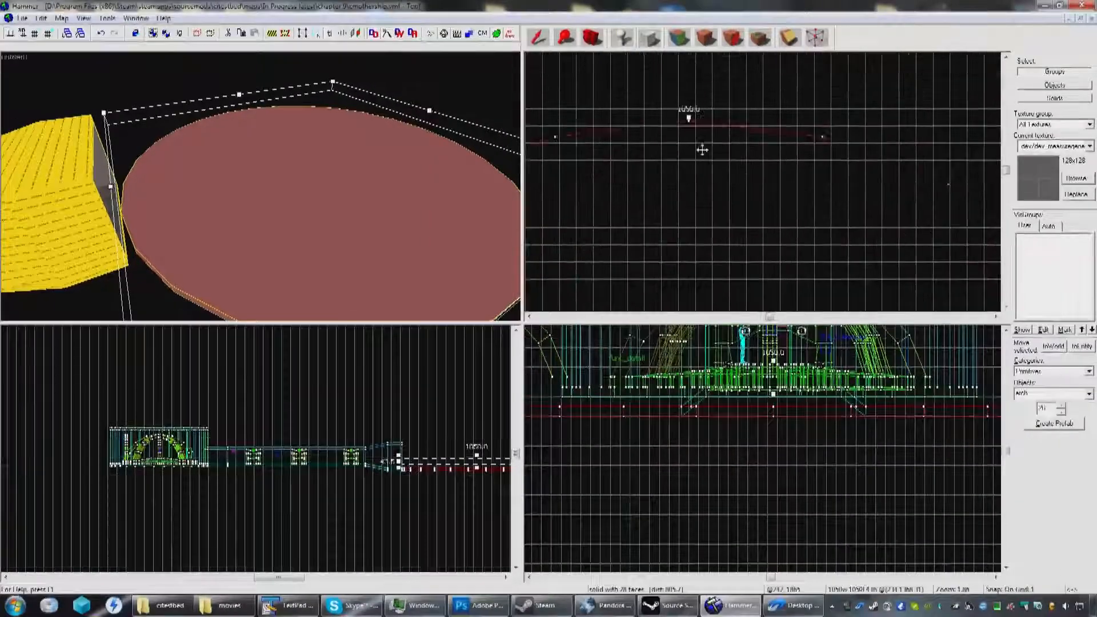
{"action": "scroll", "coordinate": [702, 148], "scroll_direction": "down", "scroll_amount": 15}
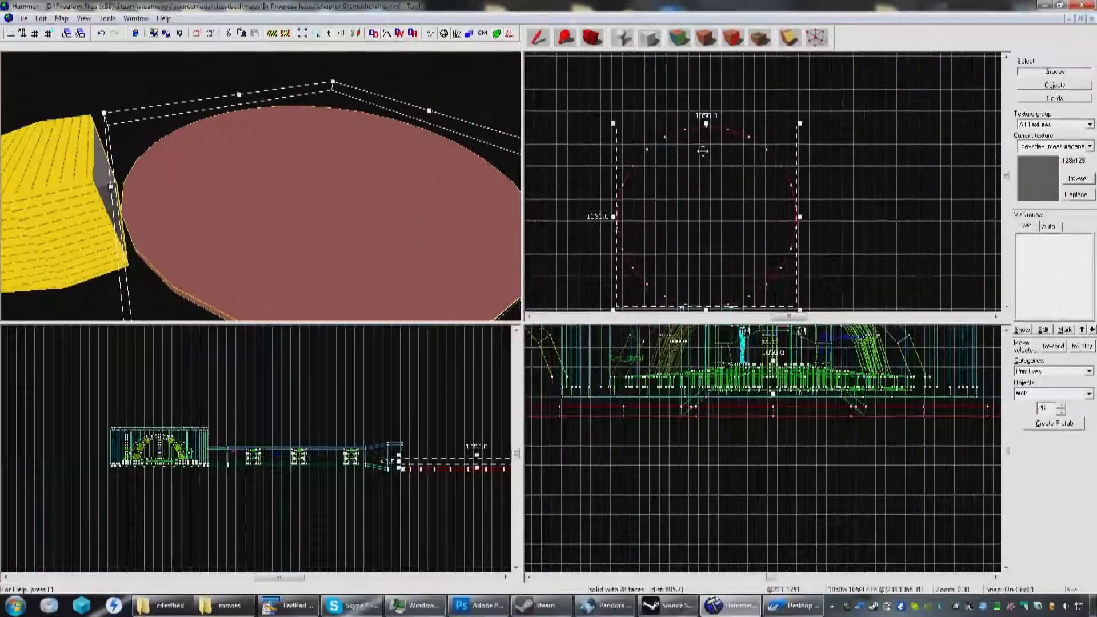
{"action": "scroll", "coordinate": [747, 383], "scroll_direction": "down", "scroll_amount": 3}
Step: Extend the outline's height in the side view, lowering its base to the round floor and raising its upper edge above the existing dome structure
{"action": "scroll", "coordinate": [747, 383], "scroll_direction": "up", "scroll_amount": 8}
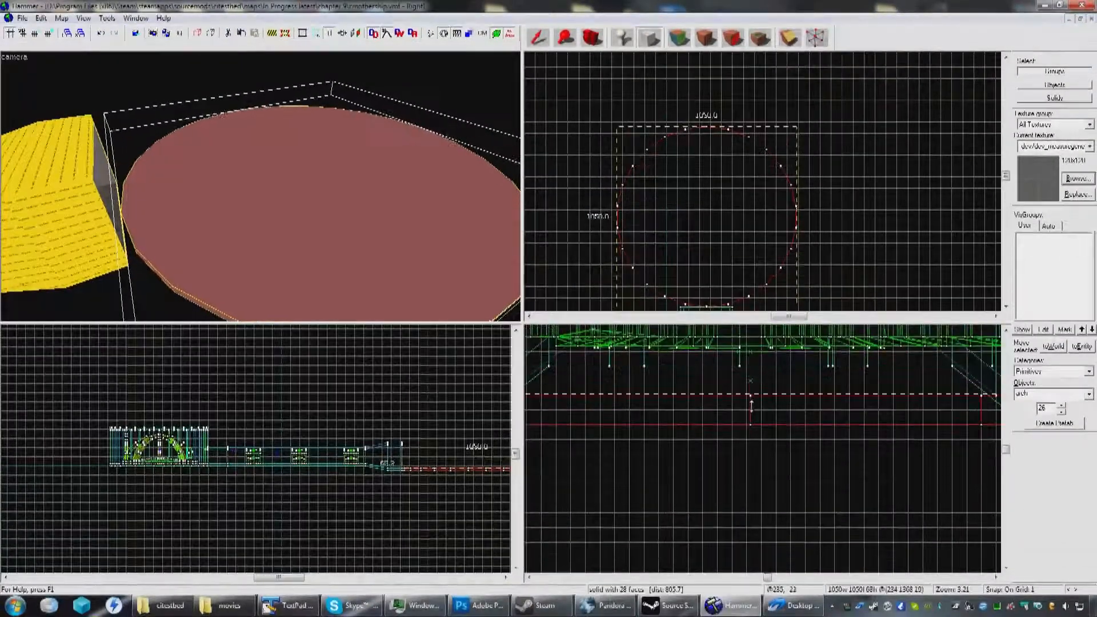
{"action": "scroll", "coordinate": [571, 485], "scroll_direction": "down", "scroll_amount": 4}
{"action": "scroll", "coordinate": [743, 523], "scroll_direction": "down", "scroll_amount": 2}
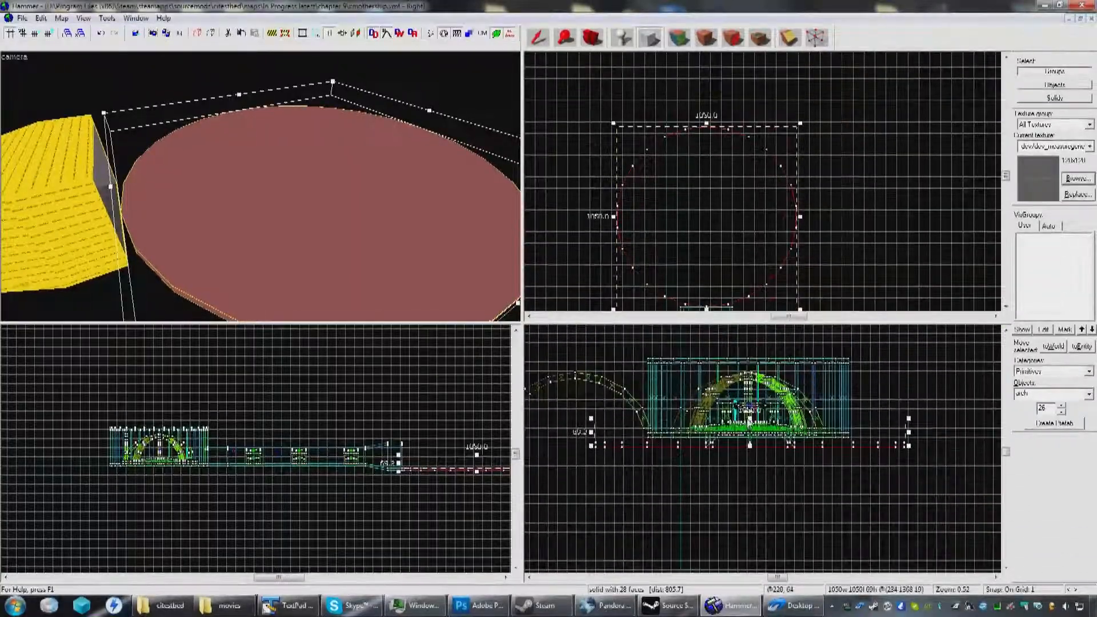
{"action": "left_click_drag", "start_coordinate": [750, 403], "coordinate": [751, 336]}
{"action": "middle_click_drag", "start_coordinate": [751, 336], "coordinate": [738, 399]}
{"action": "left_click_drag", "start_coordinate": [737, 401], "coordinate": [737, 390]}
Step: Create the 26-sided, full-circle arch from the outline as the room's wall, with a wall width of 16
{"action": "key", "text": "z"}
{"action": "key", "text": "s"}
{"action": "key", "text": "a"}
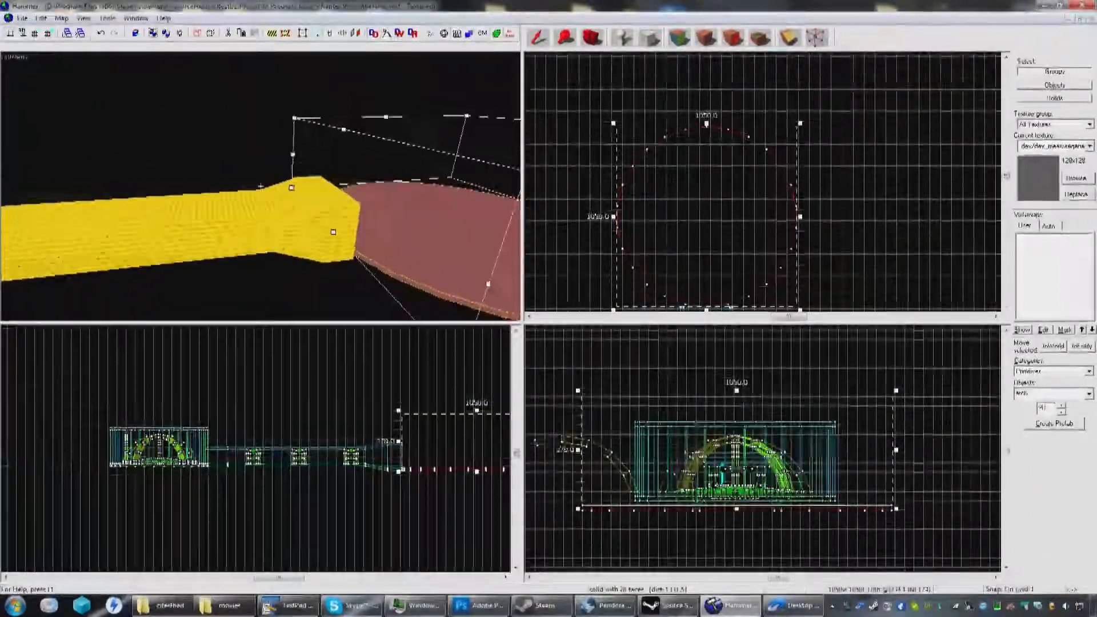
{"action": "key", "text": "z"}
{"action": "right_click", "coordinate": [706, 189]}
{"action": "left_click", "coordinate": [707, 187]}
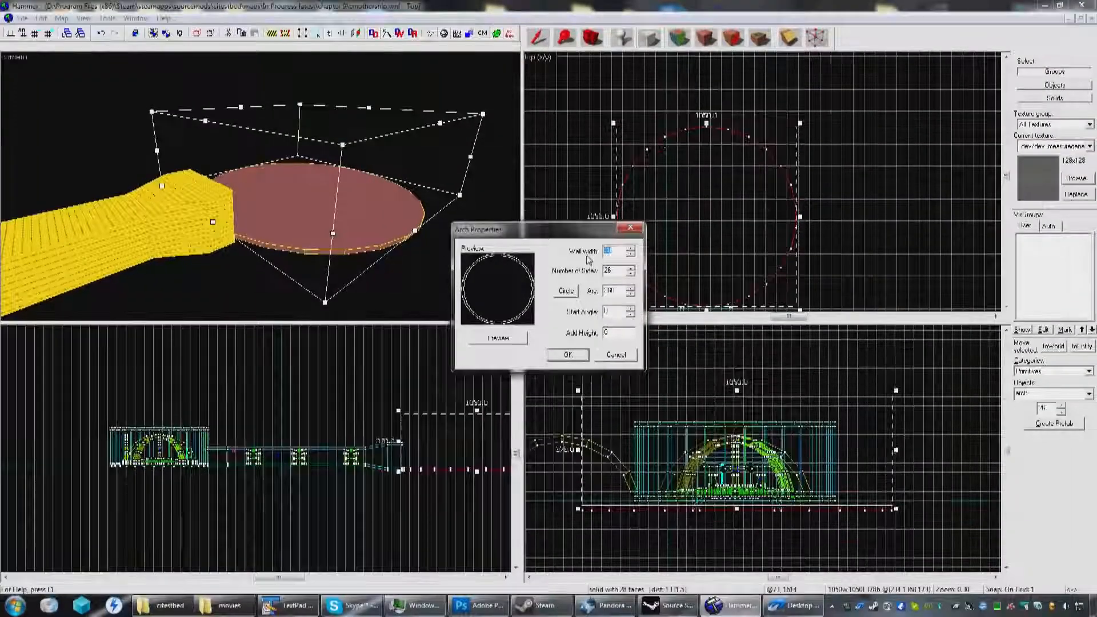
{"action": "type", "text": "16"}
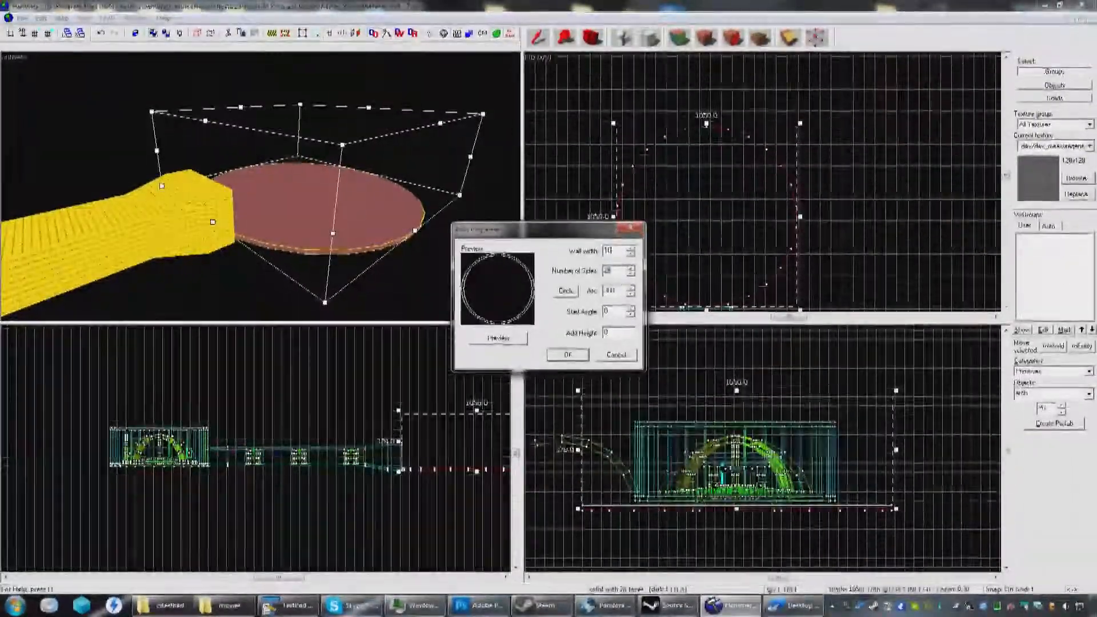
{"action": "left_click", "coordinate": [505, 338]}
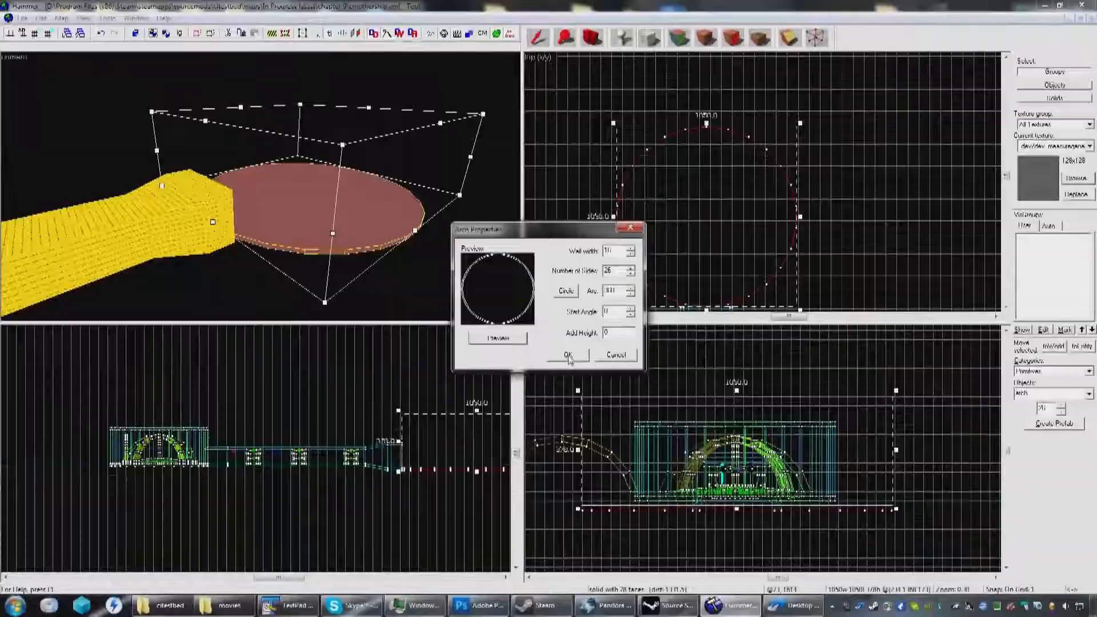
{"action": "left_click", "coordinate": [569, 355]}
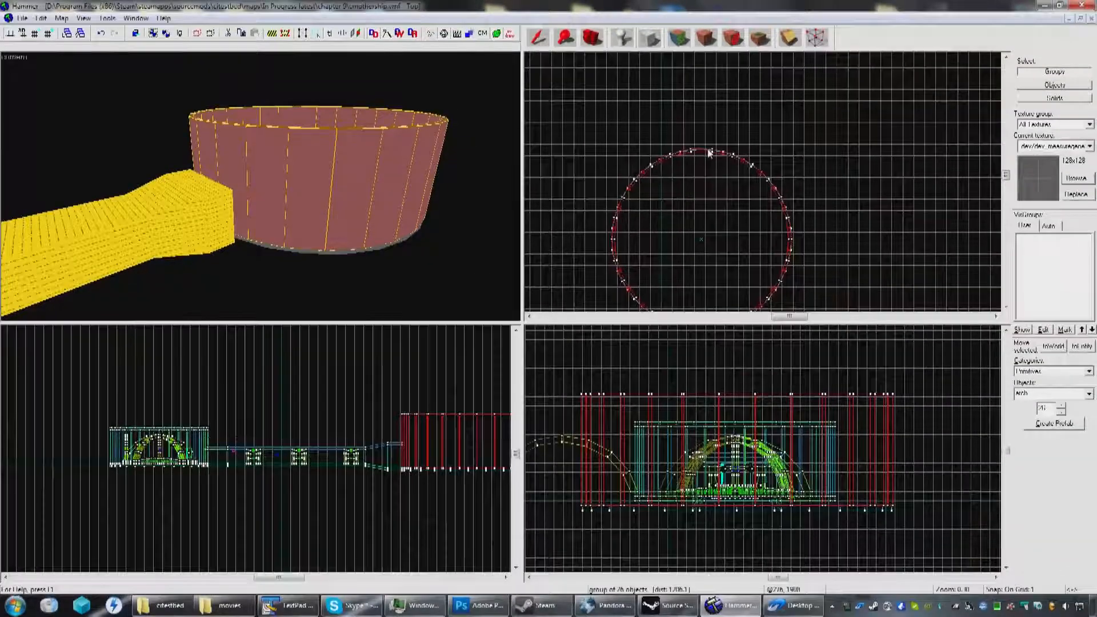
Step: Rotate the round wall 90 degrees about the Z axis so its segments align with the round floor's sides
{"action": "scroll", "coordinate": [660, 191], "scroll_direction": "up", "scroll_amount": 3}
{"action": "scroll", "coordinate": [693, 160], "scroll_direction": "up", "scroll_amount": 1}
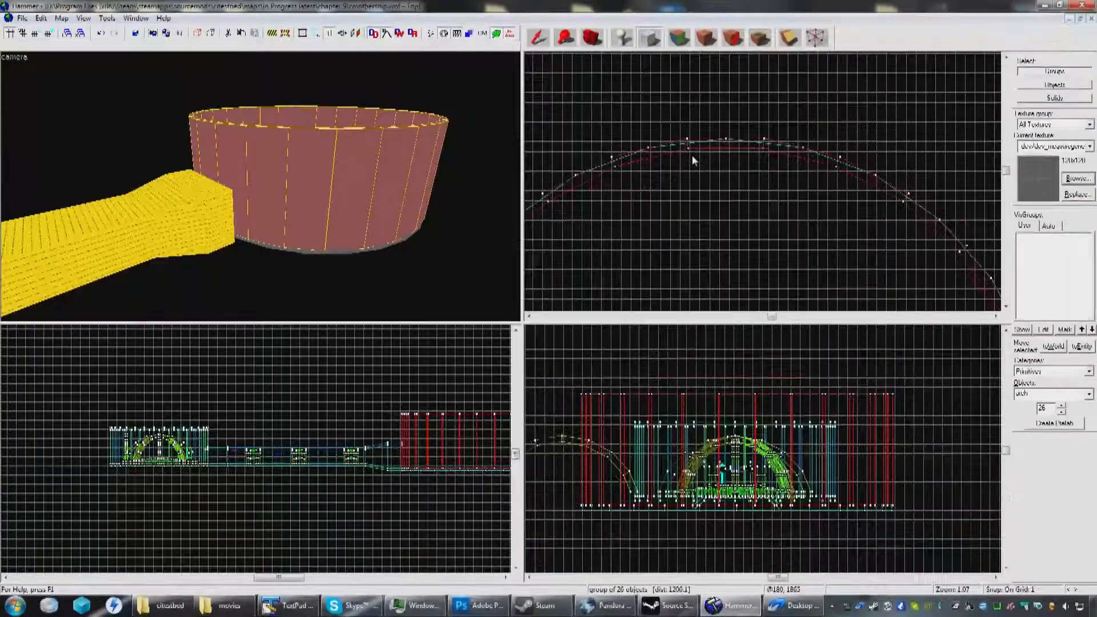
{"action": "scroll", "coordinate": [692, 155], "scroll_direction": "down", "scroll_amount": 5}
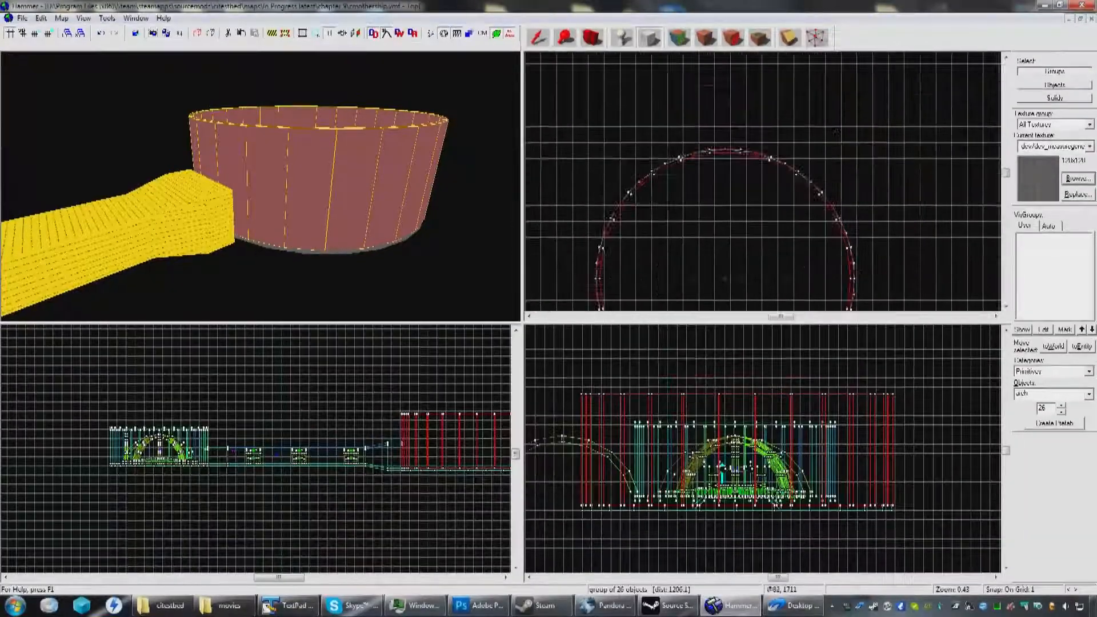
{"action": "middle_click_drag", "start_coordinate": [729, 123], "coordinate": [684, 147]}
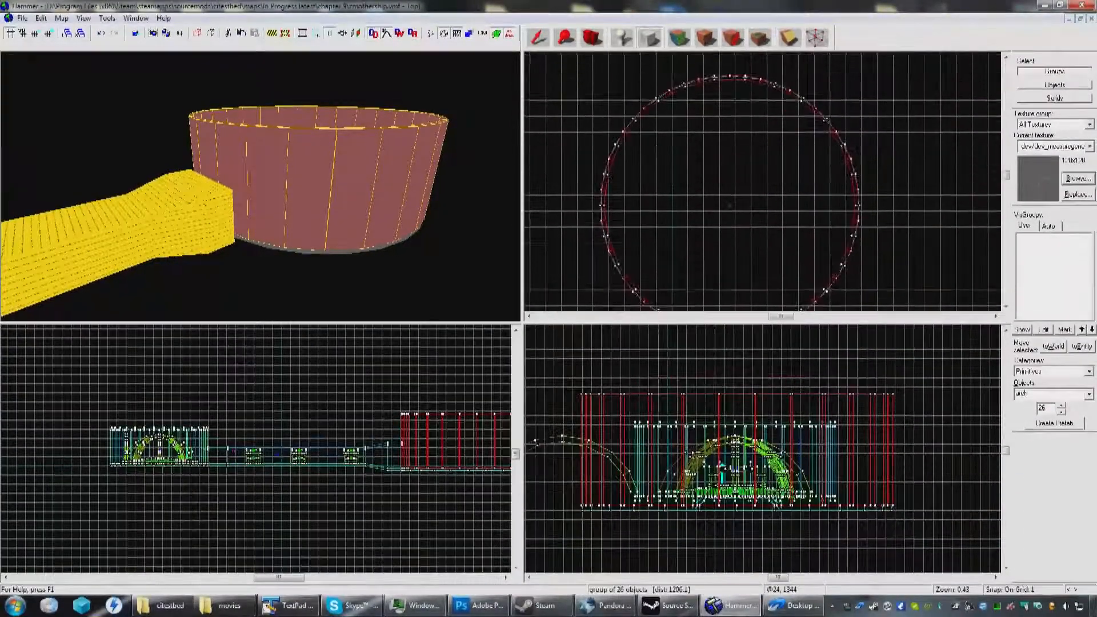
{"action": "scroll", "coordinate": [563, 207], "scroll_direction": "up", "scroll_amount": 4}
{"action": "scroll", "coordinate": [617, 192], "scroll_direction": "down", "scroll_amount": 5}
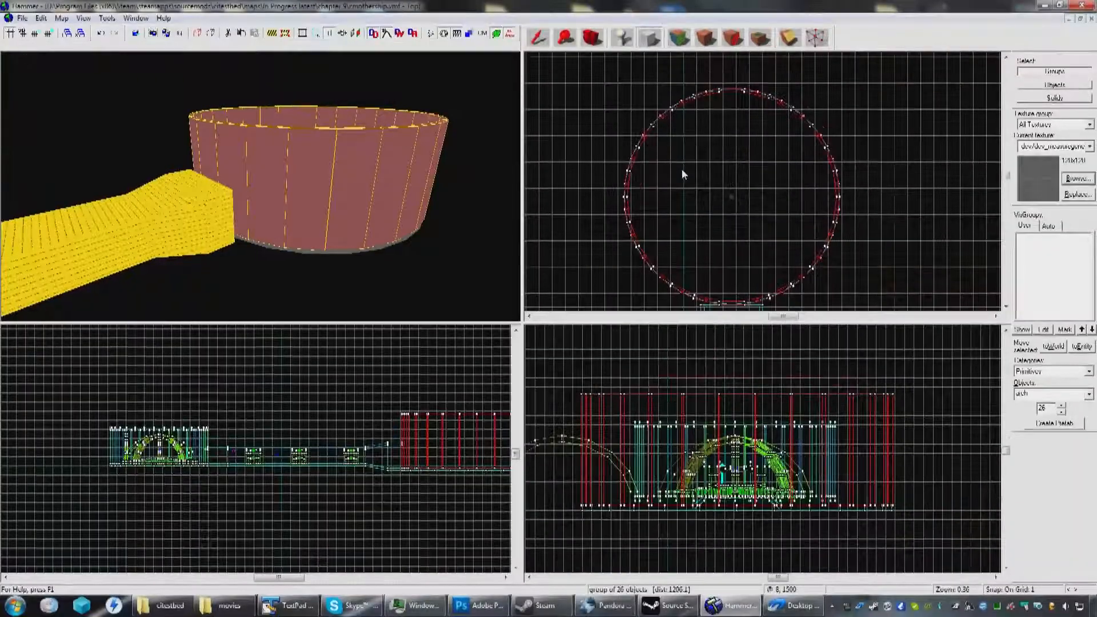
{"action": "key", "text": "ctrl+m"}
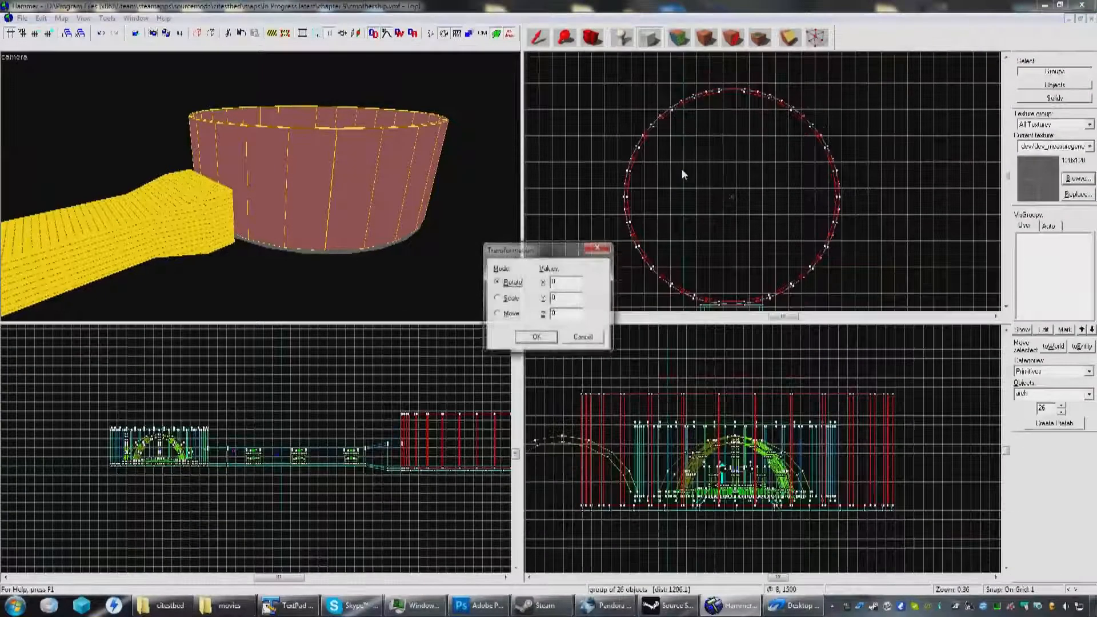
{"action": "left_click_drag", "start_coordinate": [563, 314], "coordinate": [546, 316]}
{"action": "type", "text": "90"}
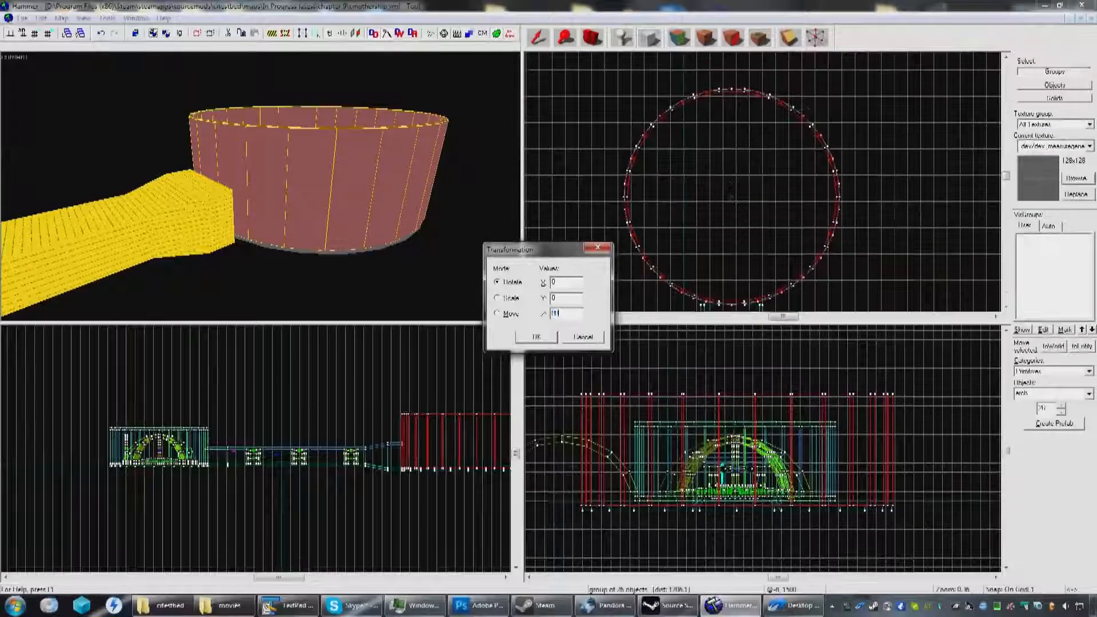
{"action": "key", "text": "Return"}
Step: Shift the round wall sideways in the top view to line up its left edge with the floor's edge
{"action": "scroll", "coordinate": [644, 206], "scroll_direction": "up", "scroll_amount": 10}
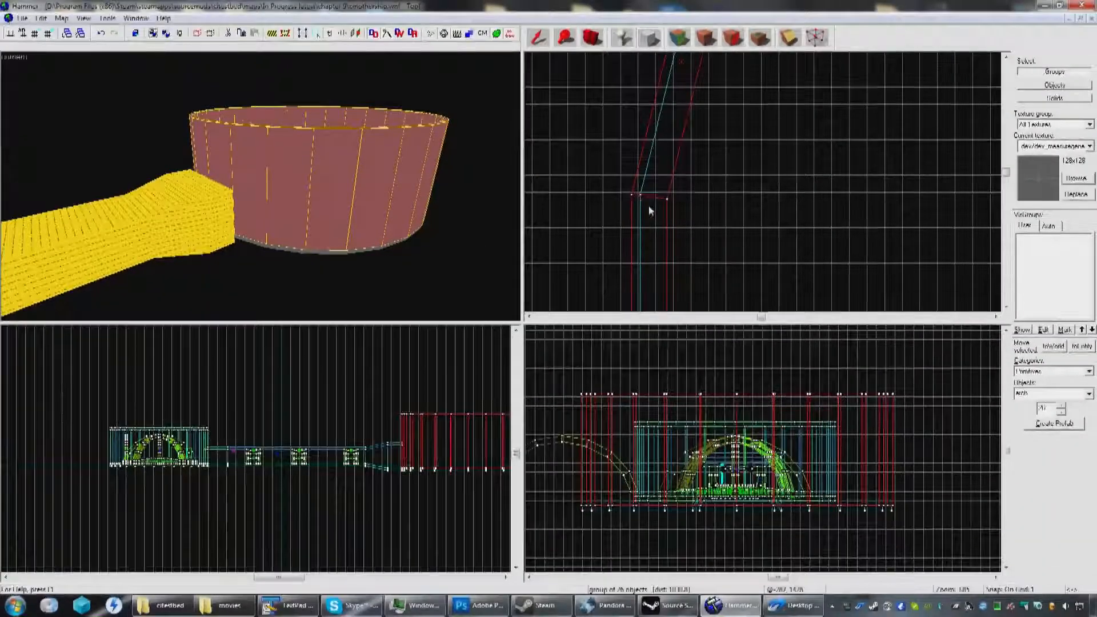
{"action": "left_click", "coordinate": [599, 203]}
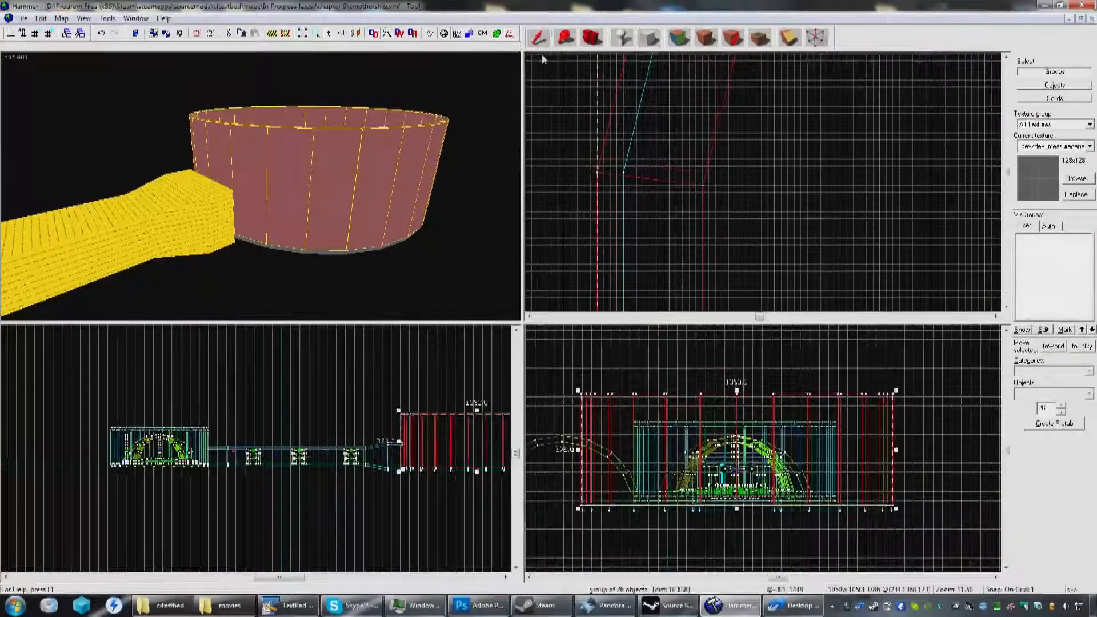
{"action": "left_click_drag", "start_coordinate": [605, 203], "coordinate": [629, 202]}
{"action": "scroll", "coordinate": [629, 196], "scroll_direction": "up", "scroll_amount": 6}
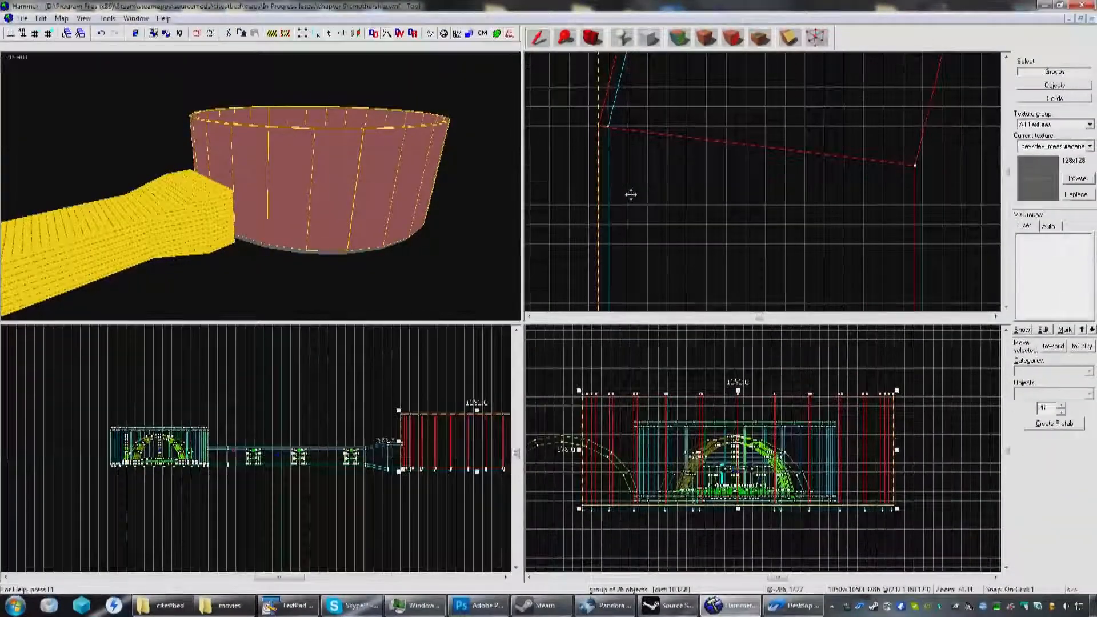
{"action": "scroll", "coordinate": [629, 193], "scroll_direction": "down", "scroll_amount": 12}
{"action": "scroll", "coordinate": [627, 190], "scroll_direction": "down", "scroll_amount": 8}
{"action": "scroll", "coordinate": [692, 166], "scroll_direction": "up", "scroll_amount": 3}
{"action": "scroll", "coordinate": [690, 166], "scroll_direction": "up", "scroll_amount": 8}
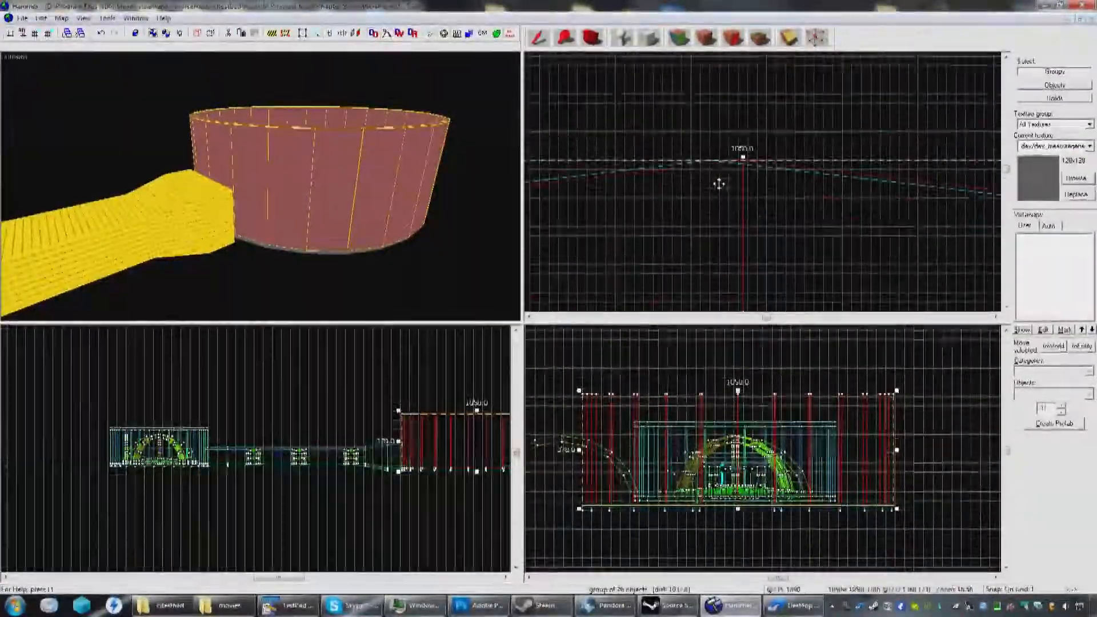
{"action": "scroll", "coordinate": [712, 180], "scroll_direction": "down", "scroll_amount": 10}
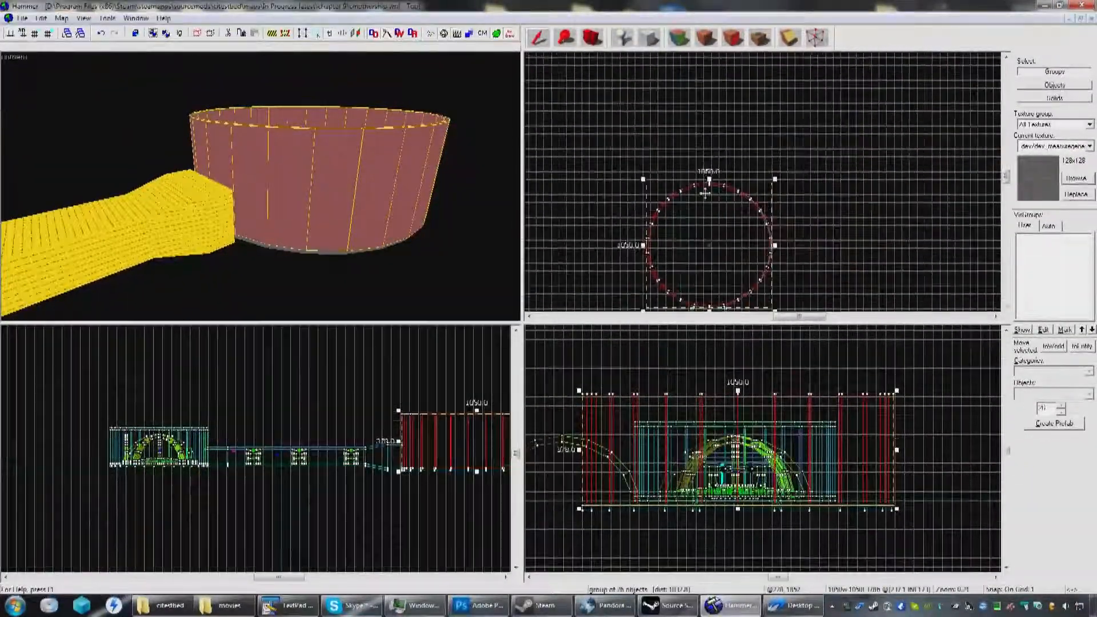
{"action": "scroll", "coordinate": [771, 221], "scroll_direction": "up", "scroll_amount": 15}
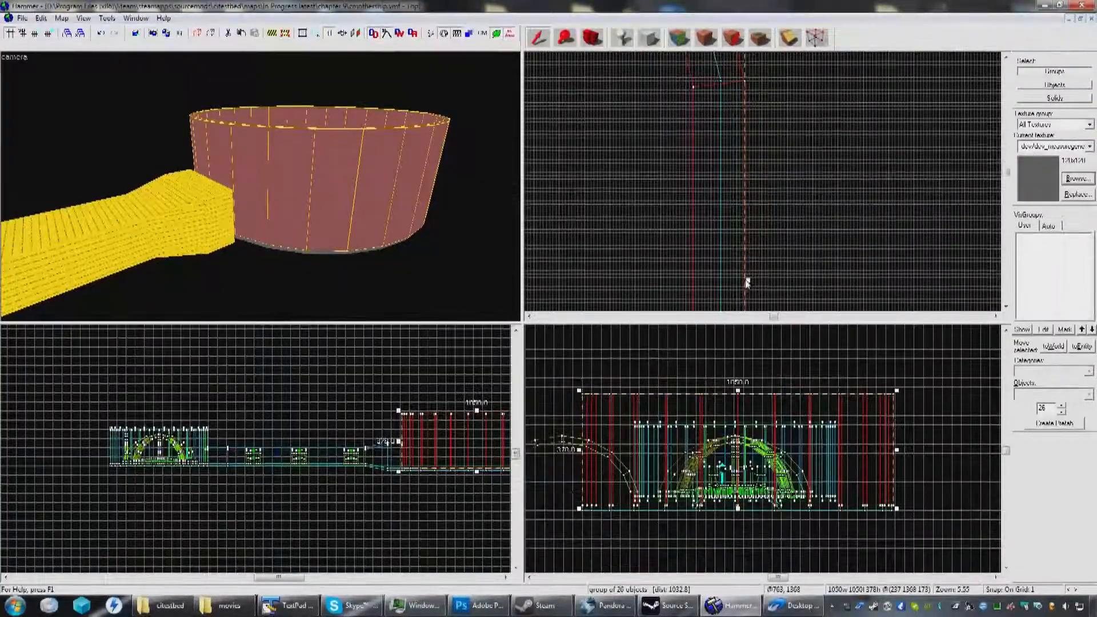
Step: Narrow the round wall in the top view to 1042 by 1050 units so both sides match the floor
{"action": "left_click_drag", "start_coordinate": [747, 280], "coordinate": [723, 283]}
{"action": "scroll", "coordinate": [723, 283], "scroll_direction": "down", "scroll_amount": 15}
{"action": "scroll", "coordinate": [616, 259], "scroll_direction": "up", "scroll_amount": 10}
{"action": "scroll", "coordinate": [616, 257], "scroll_direction": "up", "scroll_amount": 6}
{"action": "left_click_drag", "start_coordinate": [619, 235], "coordinate": [622, 235]}
{"action": "scroll", "coordinate": [622, 235], "scroll_direction": "down", "scroll_amount": 6}
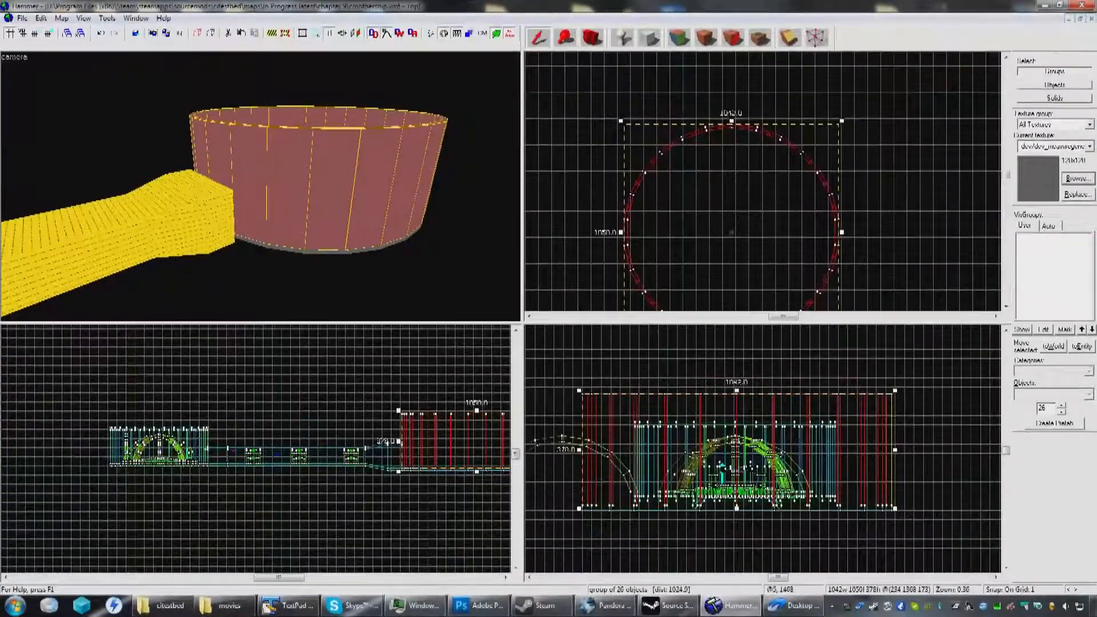
{"action": "scroll", "coordinate": [695, 216], "scroll_direction": "up", "scroll_amount": 6}
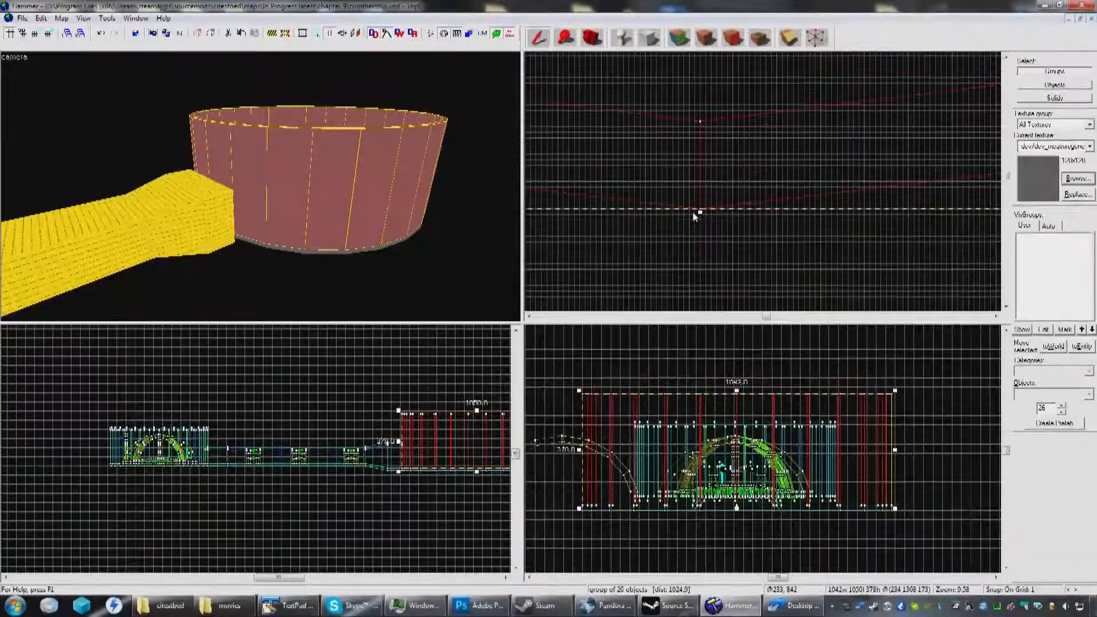
{"action": "scroll", "coordinate": [695, 217], "scroll_direction": "down", "scroll_amount": 6}
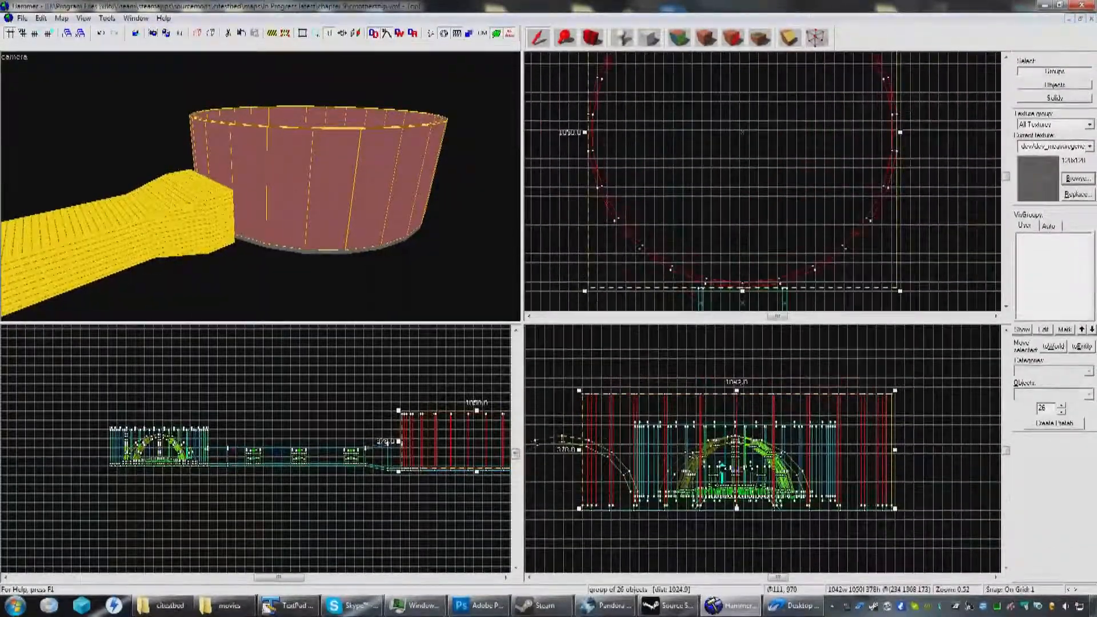
{"action": "scroll", "coordinate": [718, 212], "scroll_direction": "up", "scroll_amount": 10}
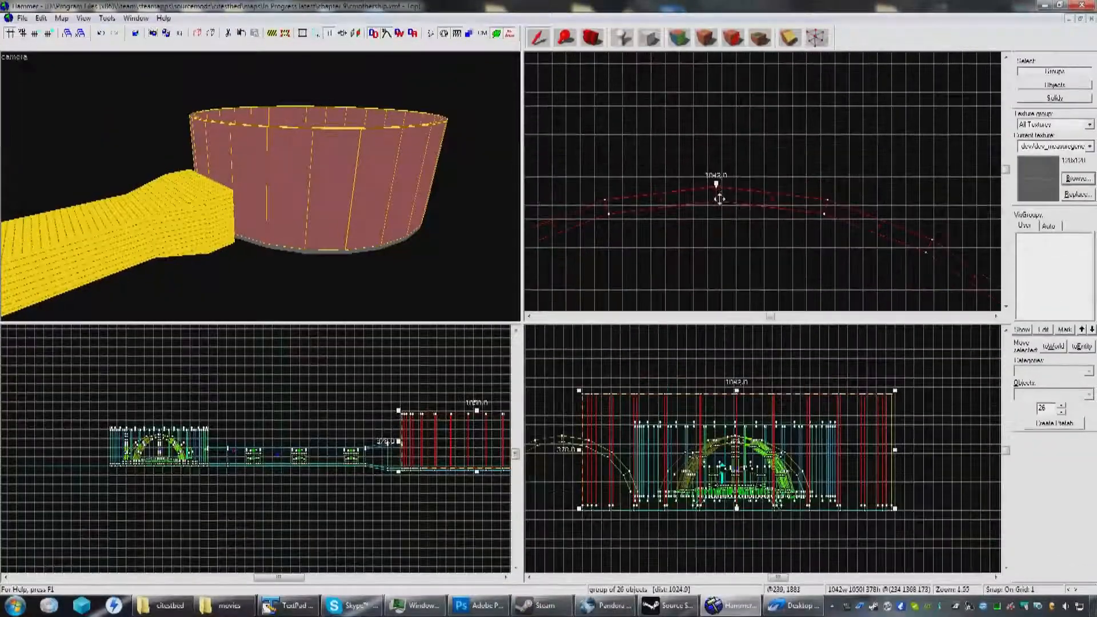
{"action": "scroll", "coordinate": [719, 212], "scroll_direction": "down", "scroll_amount": 8}
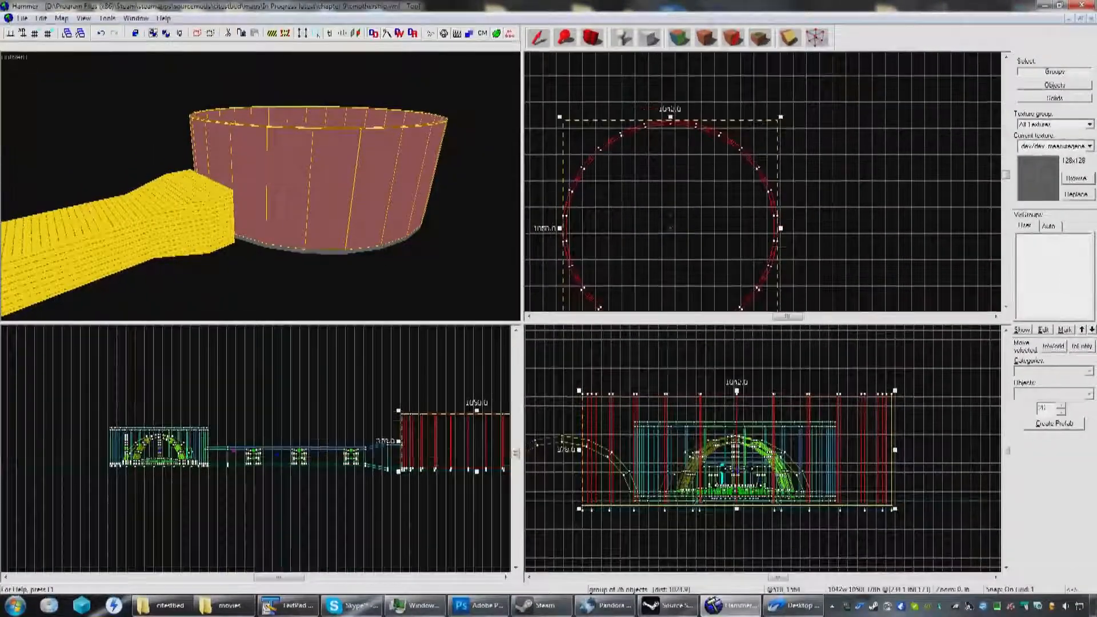
Step: Put the two wall segments in front of the corridor's open end into a new VisGroup named Hidden and hide them
{"action": "key", "text": "z"}
{"action": "key", "text": "w"}
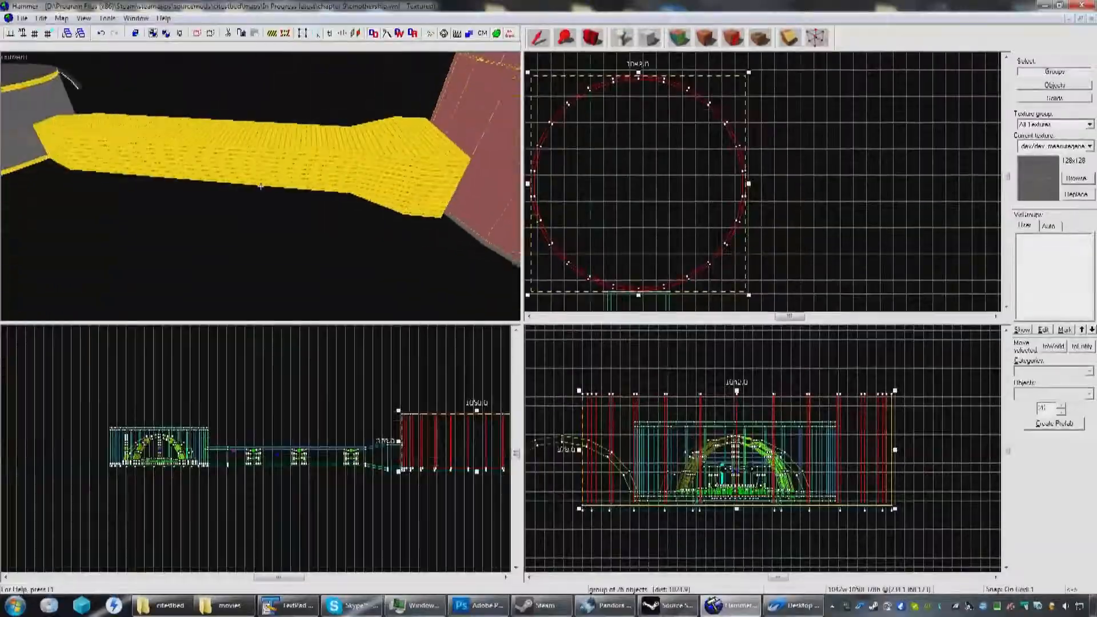
{"action": "key", "text": "w"}
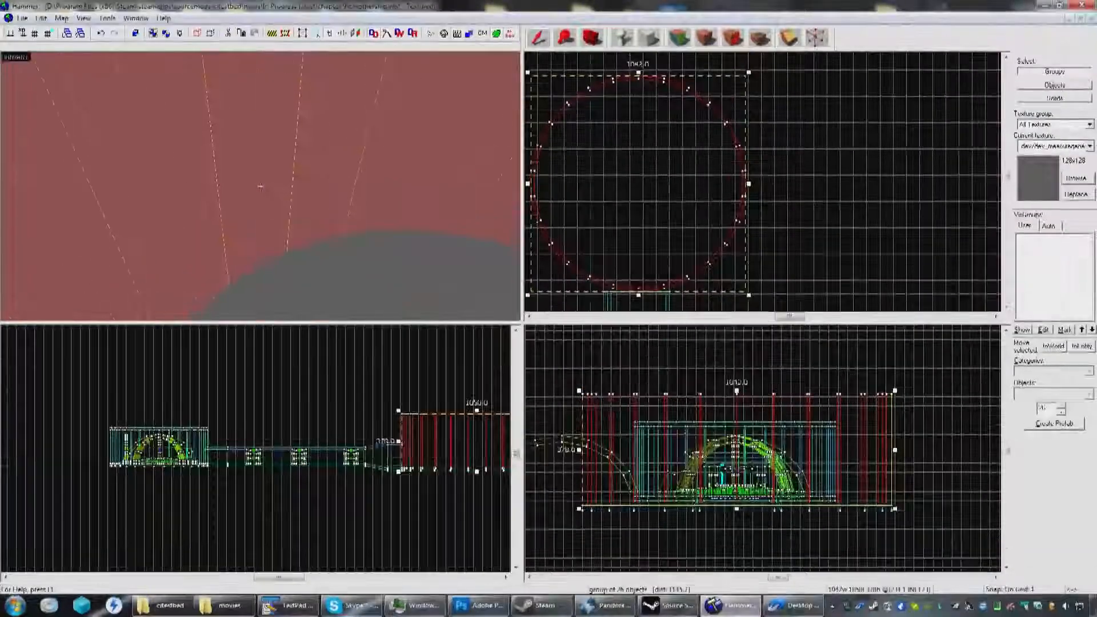
{"action": "key", "text": "a"}
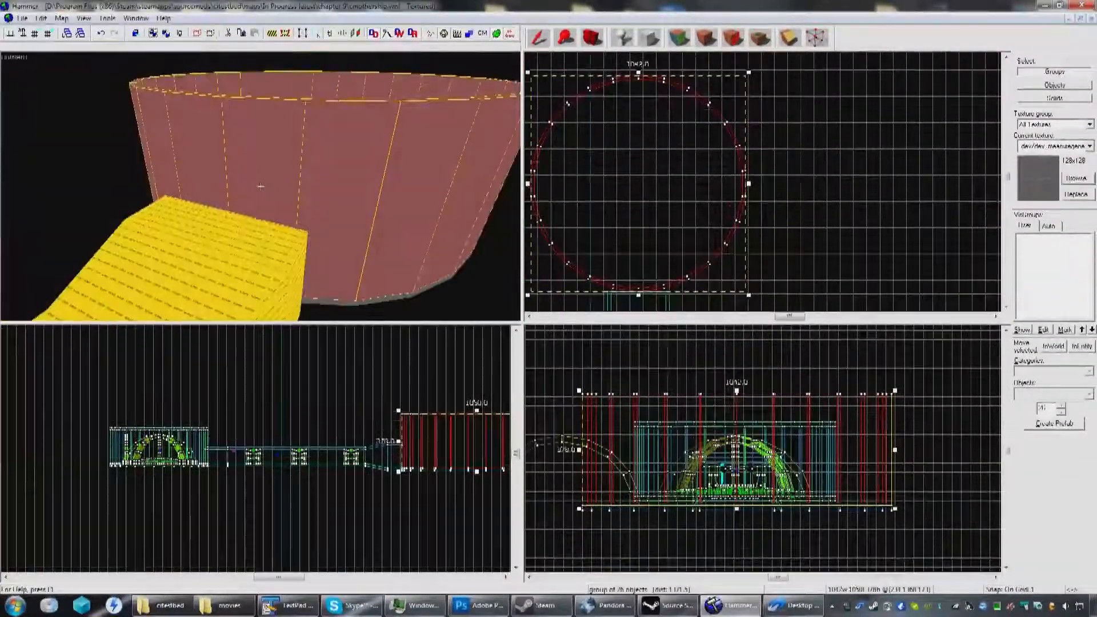
{"action": "left_click", "coordinate": [262, 186]}
{"action": "left_click", "coordinate": [200, 171], "text": "ctrl"}
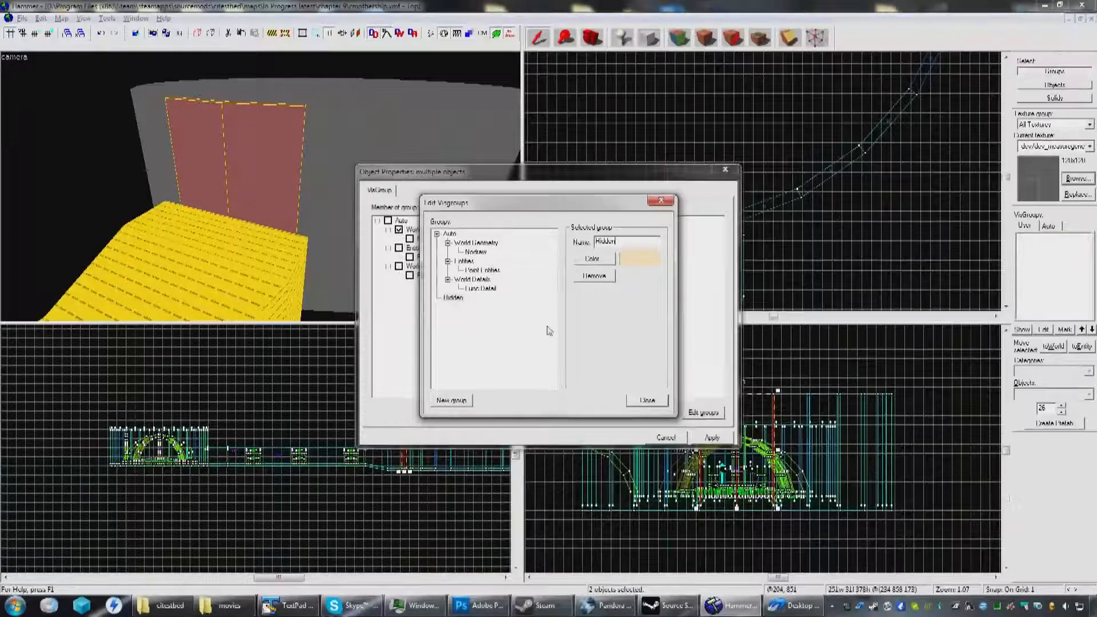
{"action": "left_click", "coordinate": [647, 400]}
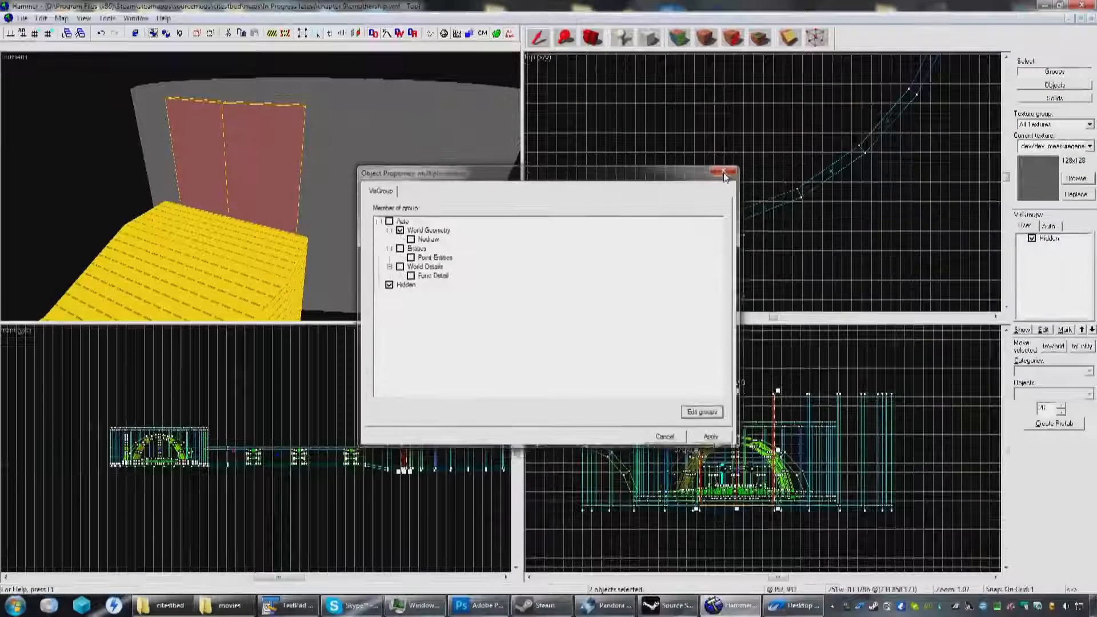
{"action": "left_click", "coordinate": [724, 173]}
{"action": "left_click", "coordinate": [1033, 239]}
Step: Edit the round floor's vertices, moving the left-hand one beside the corridor opening onto the corridor's inner corner in the top view
{"action": "key", "text": "z"}
{"action": "key", "text": "w"}
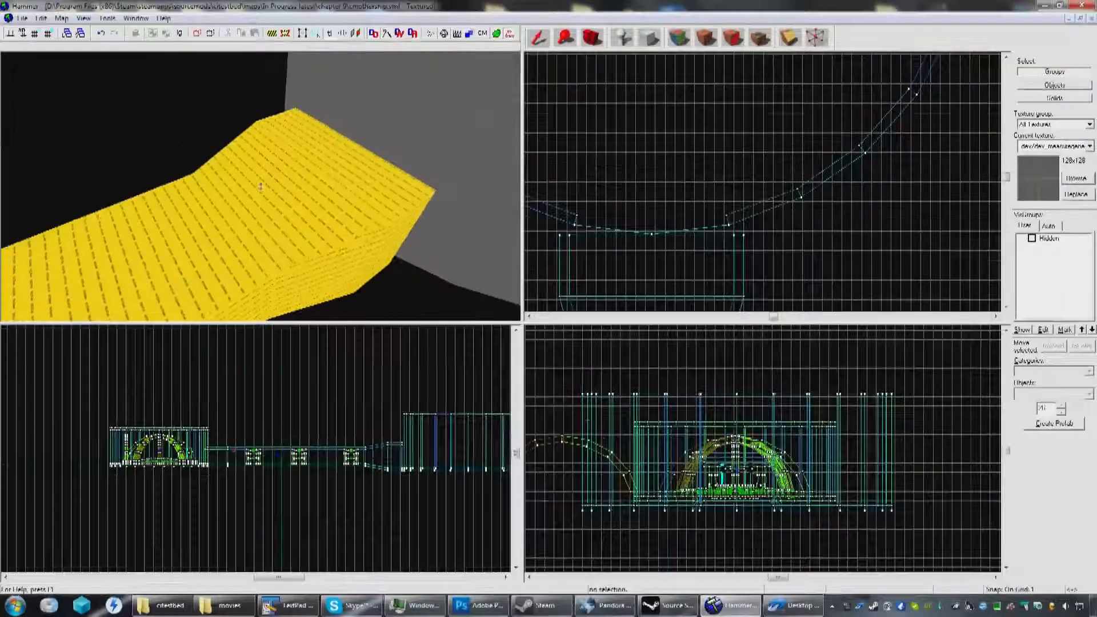
{"action": "key", "text": "w"}
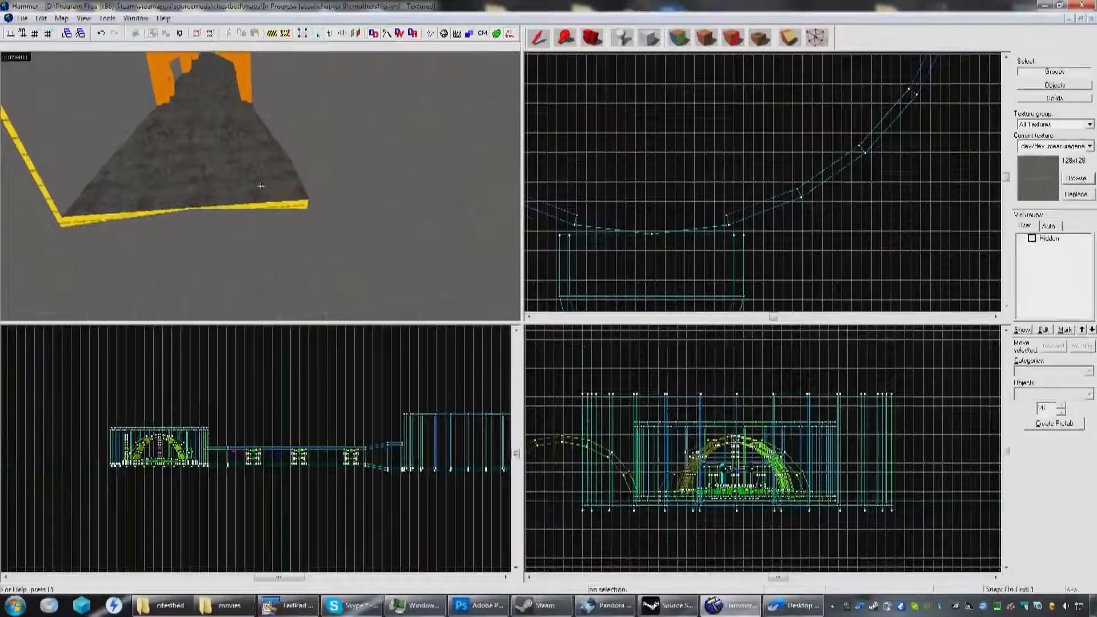
{"action": "key", "text": "w"}
{"action": "key", "text": "w"}
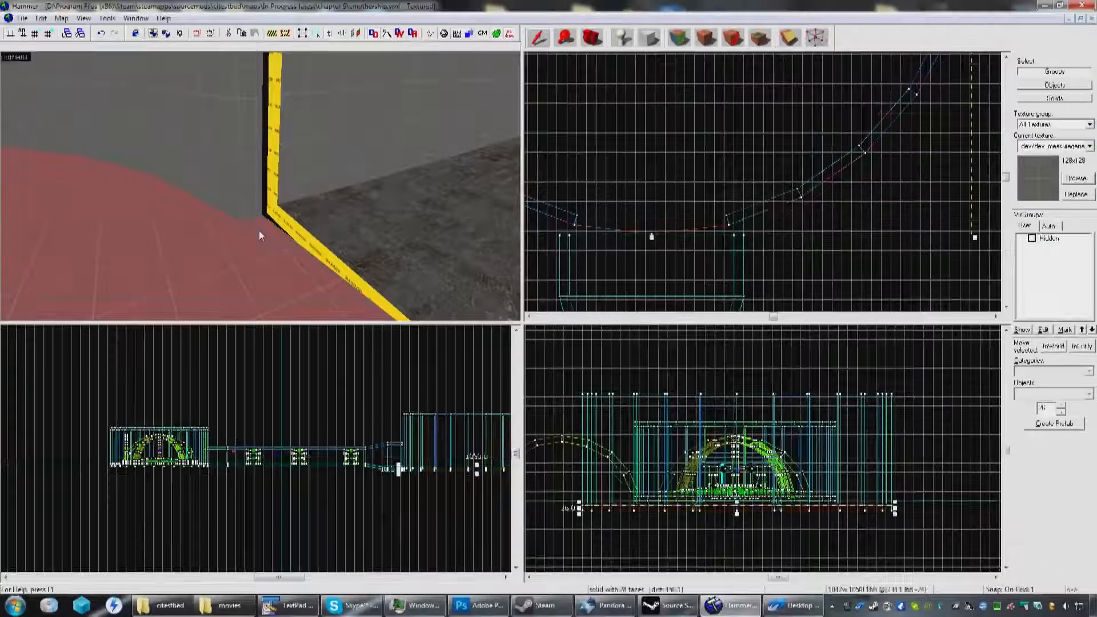
{"action": "middle_click_drag", "start_coordinate": [695, 264], "coordinate": [738, 232]}
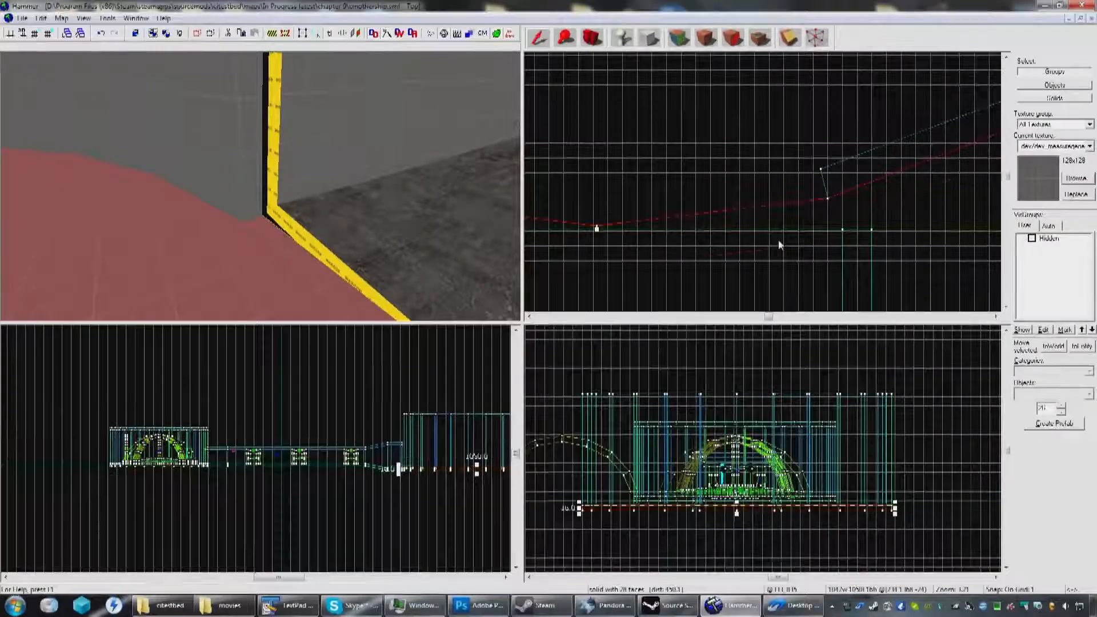
{"action": "scroll", "coordinate": [779, 243], "scroll_direction": "down", "scroll_amount": 2}
{"action": "scroll", "coordinate": [777, 239], "scroll_direction": "down", "scroll_amount": 1}
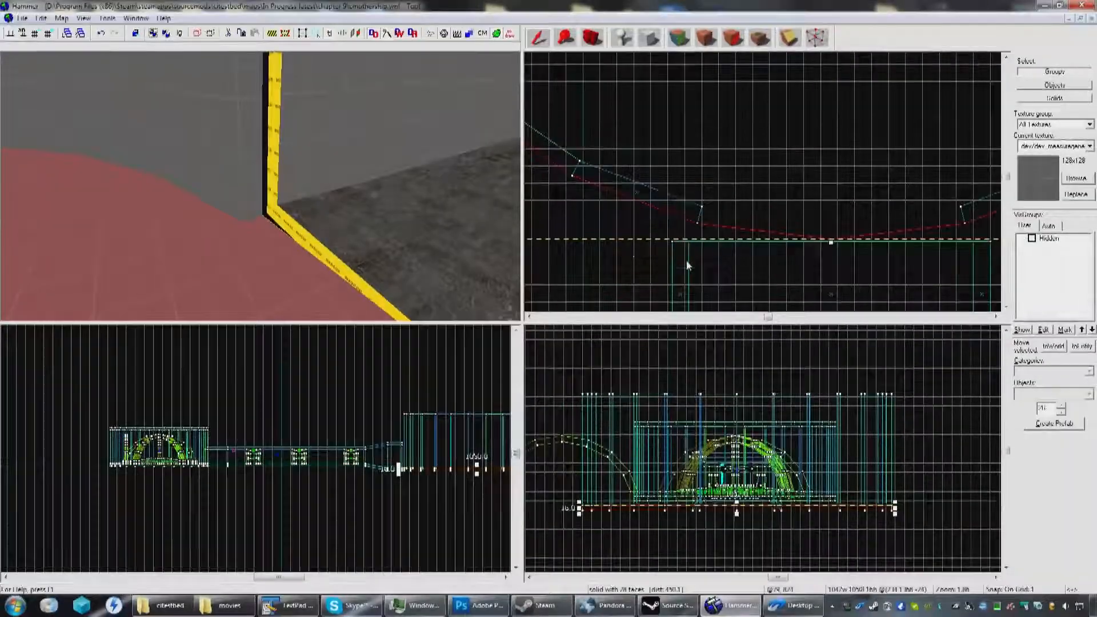
{"action": "middle_click_drag", "start_coordinate": [756, 234], "coordinate": [764, 235]}
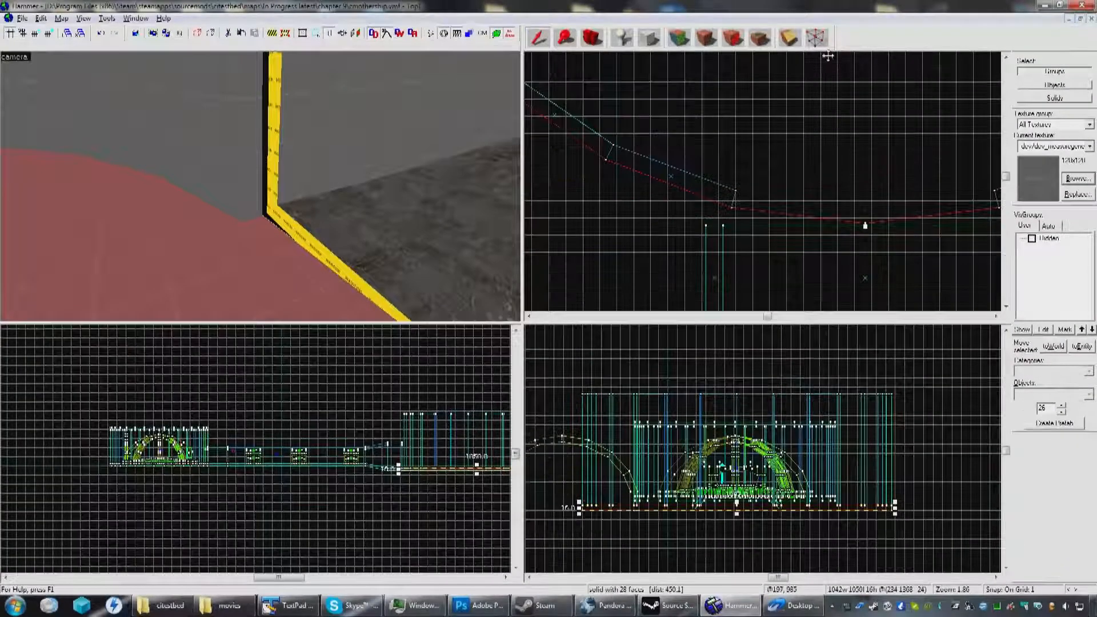
{"action": "left_click", "coordinate": [818, 39]}
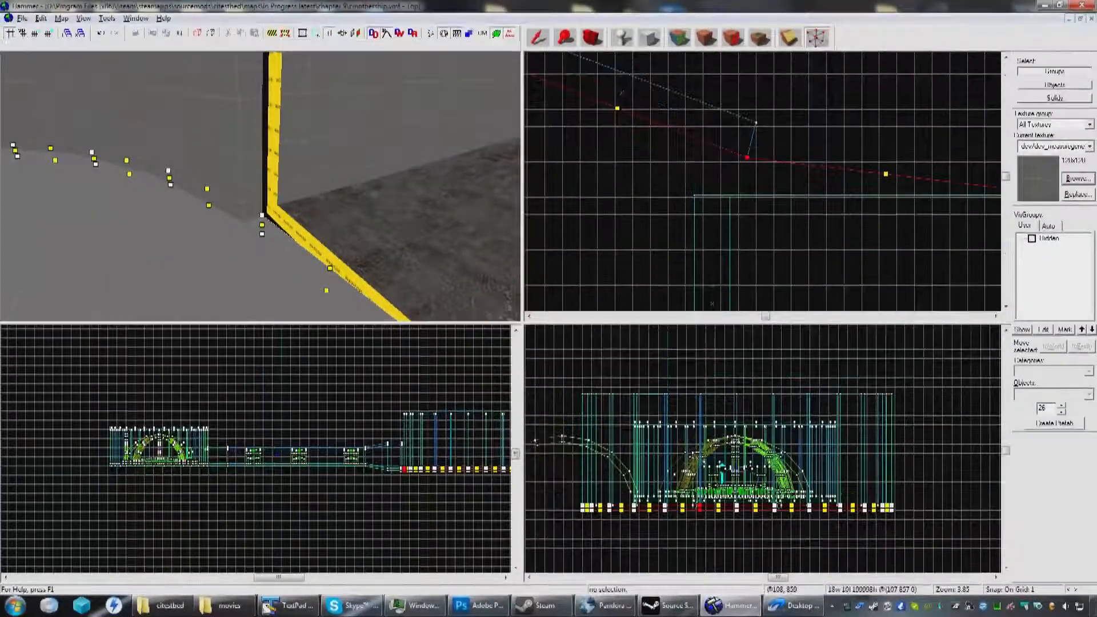
{"action": "scroll", "coordinate": [732, 171], "scroll_direction": "up", "scroll_amount": 6}
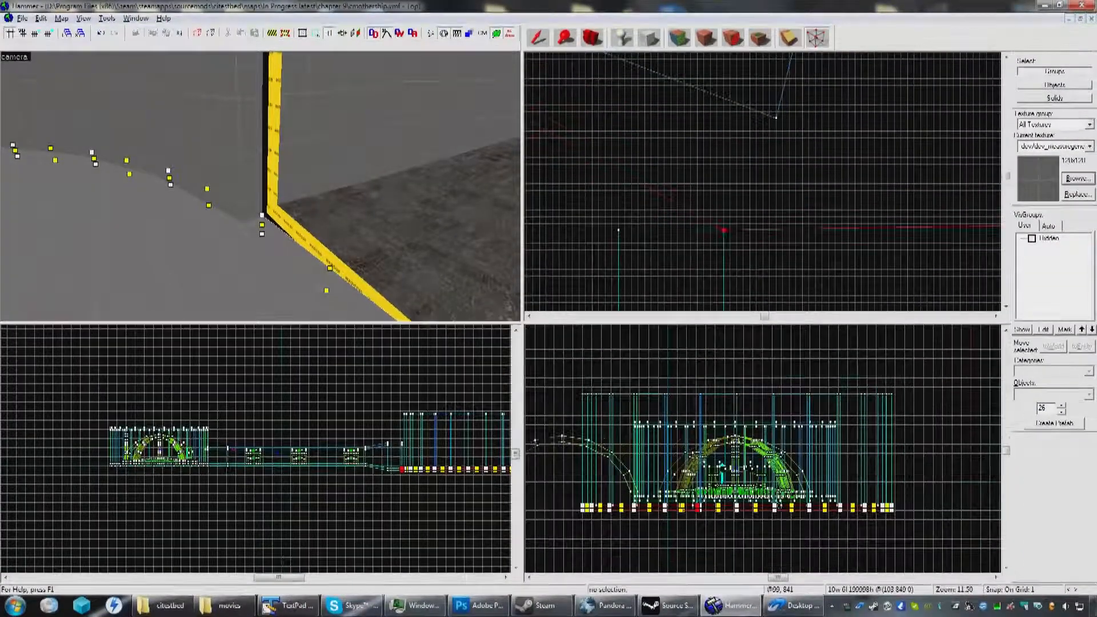
{"action": "scroll", "coordinate": [683, 200], "scroll_direction": "up", "scroll_amount": 4}
Step: Align the floor's middle and right-hand vertices with the corridor's end so the floor edge runs straight across the opening
{"action": "left_click_drag", "start_coordinate": [661, 185], "coordinate": [740, 261]}
{"action": "key", "text": "Return"}
{"action": "scroll", "coordinate": [670, 225], "scroll_direction": "up", "scroll_amount": 5}
{"action": "scroll", "coordinate": [719, 244], "scroll_direction": "down", "scroll_amount": 6}
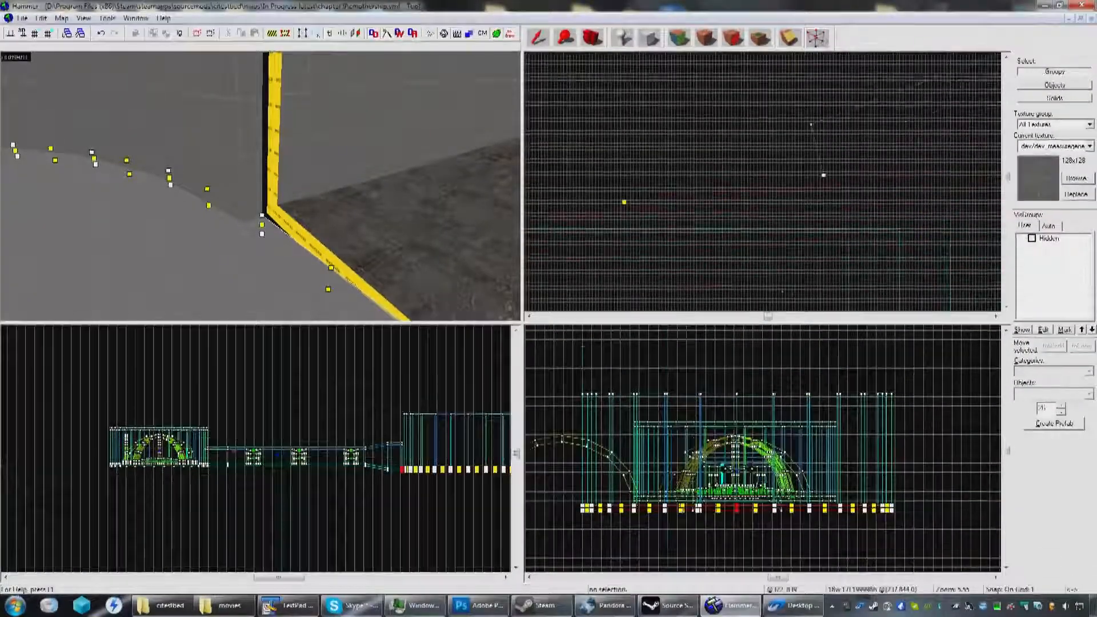
{"action": "key", "text": "Right"}
{"action": "key", "text": "Right"}
{"action": "key", "text": "Right"}
{"action": "key", "text": "Right"}
{"action": "left_click_drag", "start_coordinate": [708, 162], "coordinate": [804, 206]}
{"action": "key", "text": "Return"}
{"action": "left_click_drag", "start_coordinate": [758, 175], "coordinate": [783, 230]}
{"action": "scroll", "coordinate": [782, 229], "scroll_direction": "down", "scroll_amount": 5}
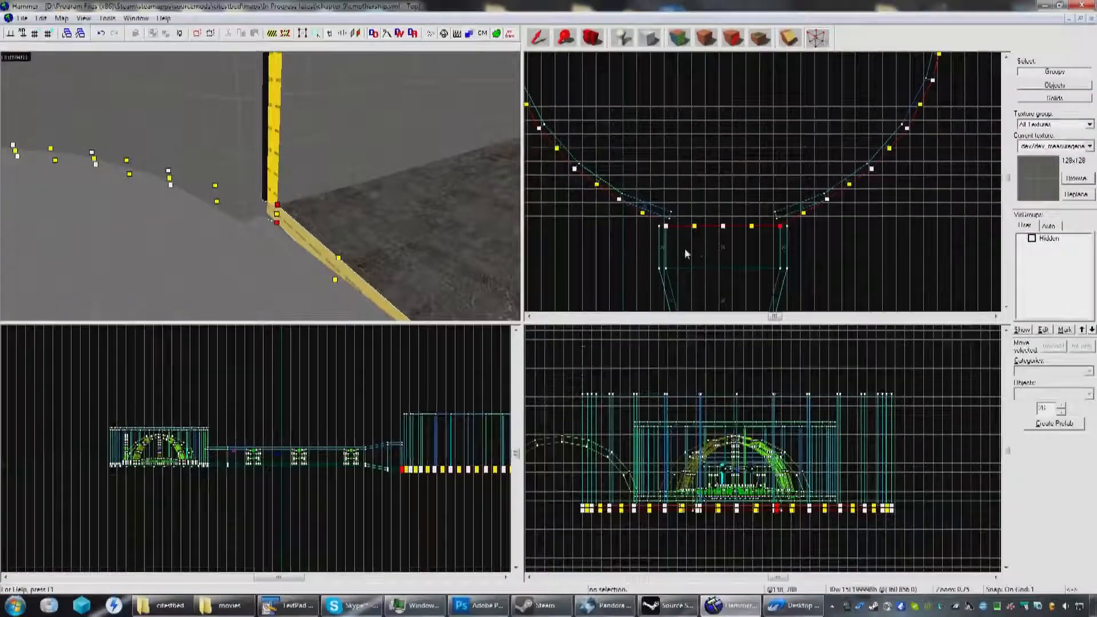
Step: Move the circular room floor's vertex at the left side of the corridor mouth onto the corridor wall's outer corner
{"action": "scroll", "coordinate": [697, 248], "scroll_direction": "up", "scroll_amount": 6}
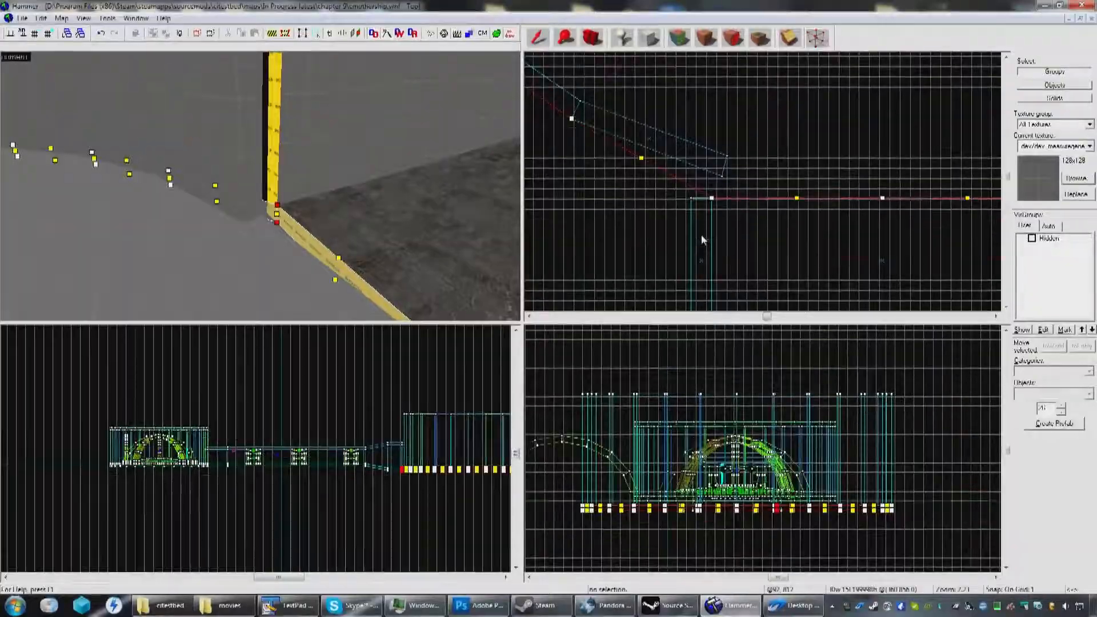
{"action": "scroll", "coordinate": [703, 216], "scroll_direction": "up", "scroll_amount": 2}
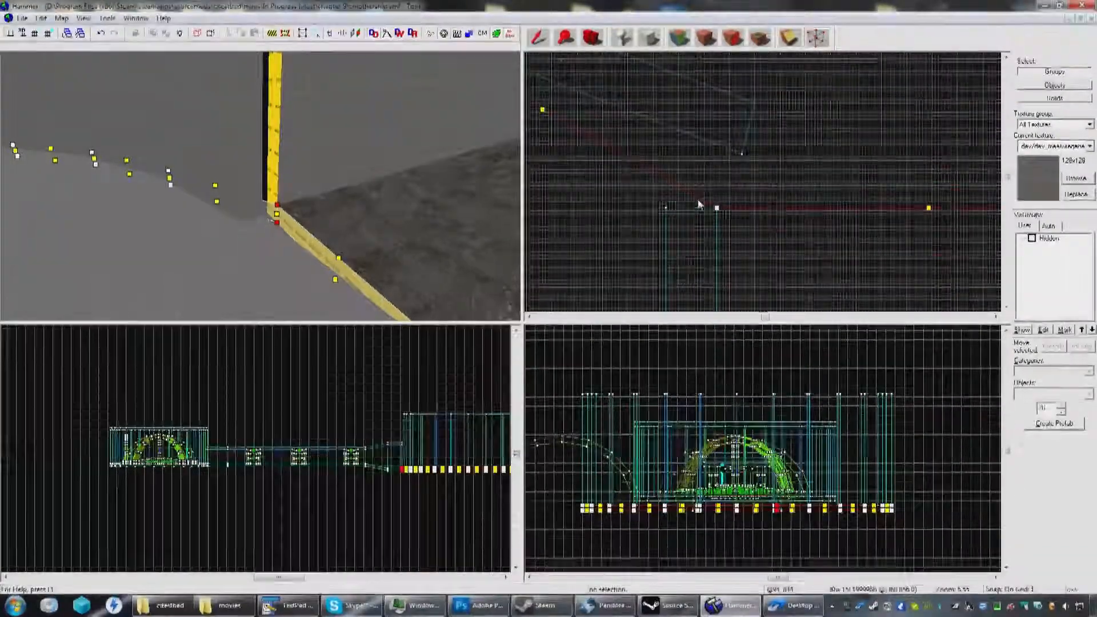
{"action": "scroll", "coordinate": [695, 204], "scroll_direction": "up", "scroll_amount": 5}
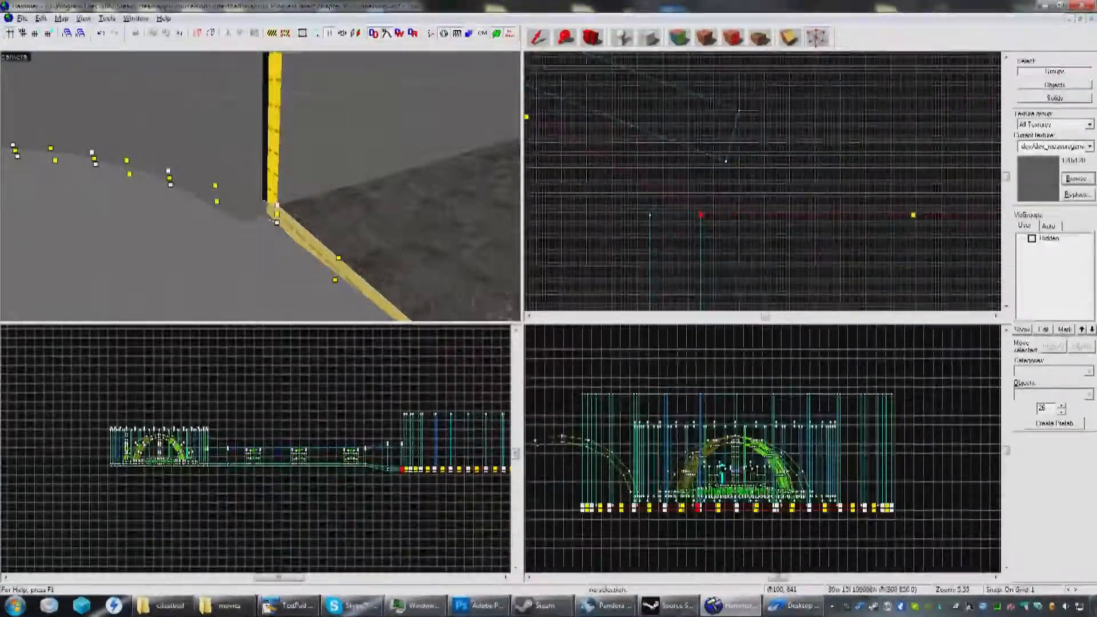
{"action": "left_click_drag", "start_coordinate": [701, 215], "coordinate": [647, 215]}
Step: Move the room floor's vertex at the right side of the corridor mouth onto the outer corner of that corridor wall
{"action": "scroll", "coordinate": [678, 221], "scroll_direction": "down", "scroll_amount": 5}
{"action": "scroll", "coordinate": [782, 206], "scroll_direction": "up", "scroll_amount": 6}
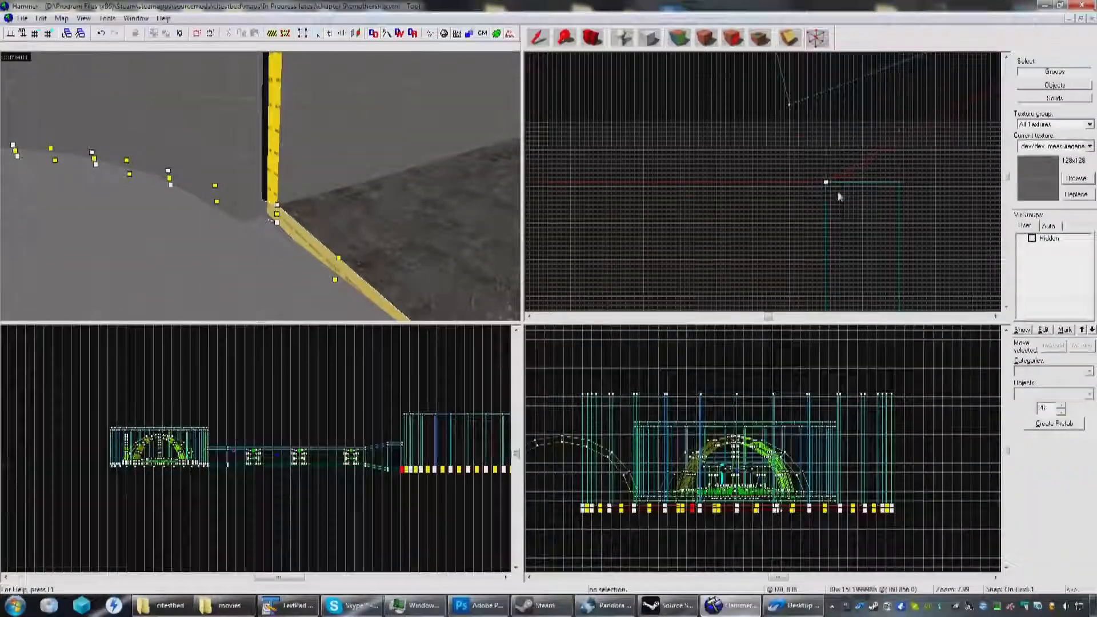
{"action": "left_click", "coordinate": [827, 191]}
{"action": "left_click", "coordinate": [826, 182]}
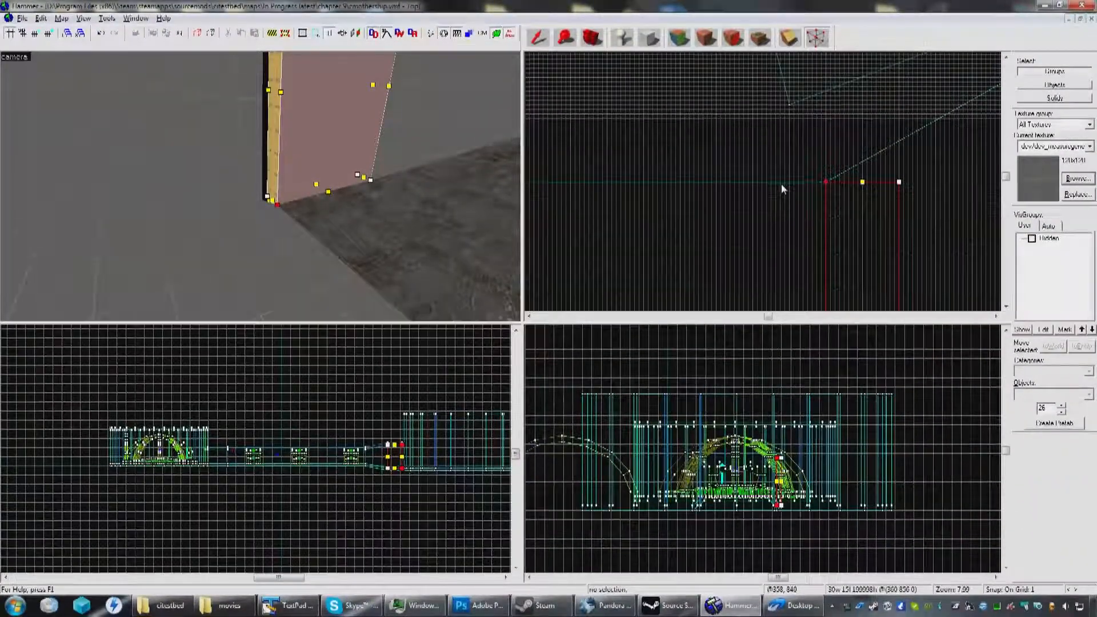
{"action": "left_click", "coordinate": [781, 184]}
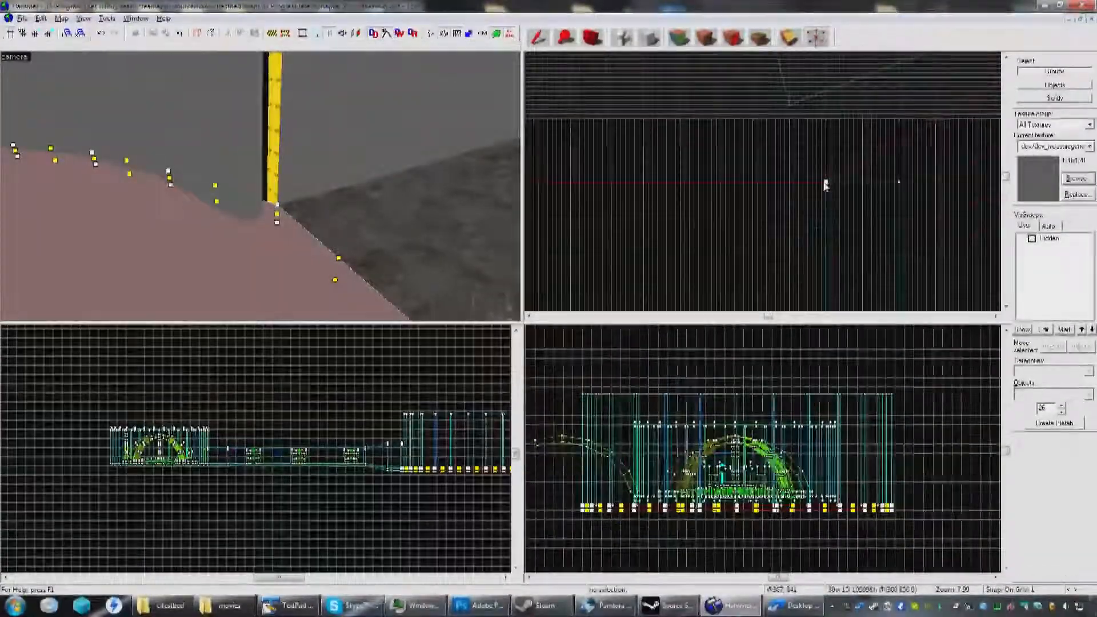
{"action": "left_click", "coordinate": [826, 182]}
{"action": "left_click_drag", "start_coordinate": [826, 182], "coordinate": [899, 182]}
{"action": "scroll", "coordinate": [751, 227], "scroll_direction": "down", "scroll_amount": 5}
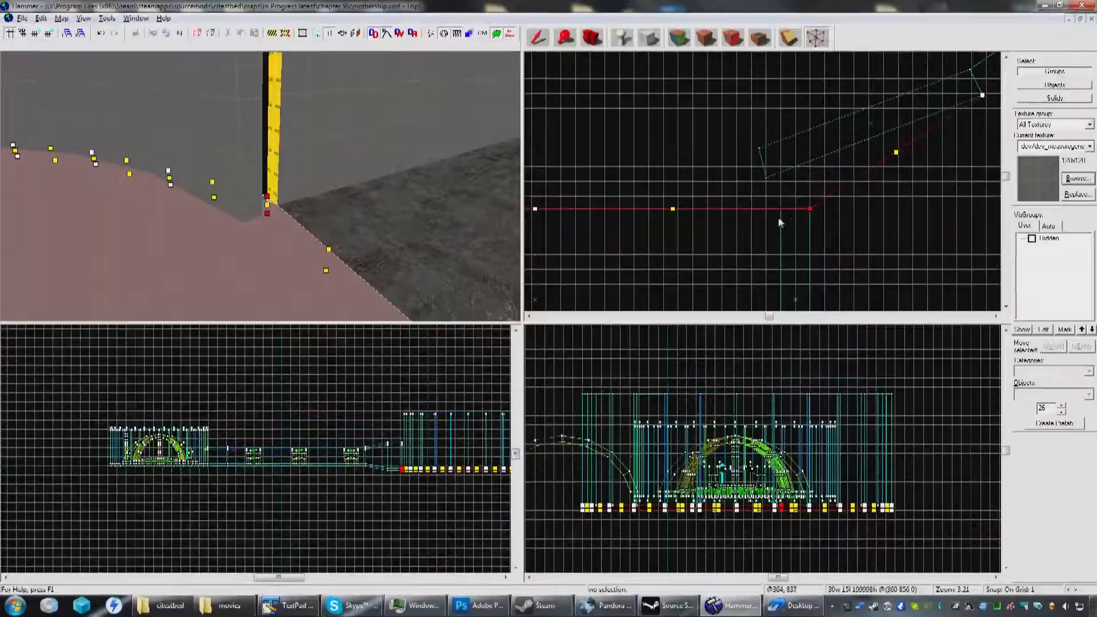
Step: Move the right curved wall segment's end vertices toward the corridor so its inner edge meets the floor's corner and the end face is angled
{"action": "left_click", "coordinate": [240, 134]}
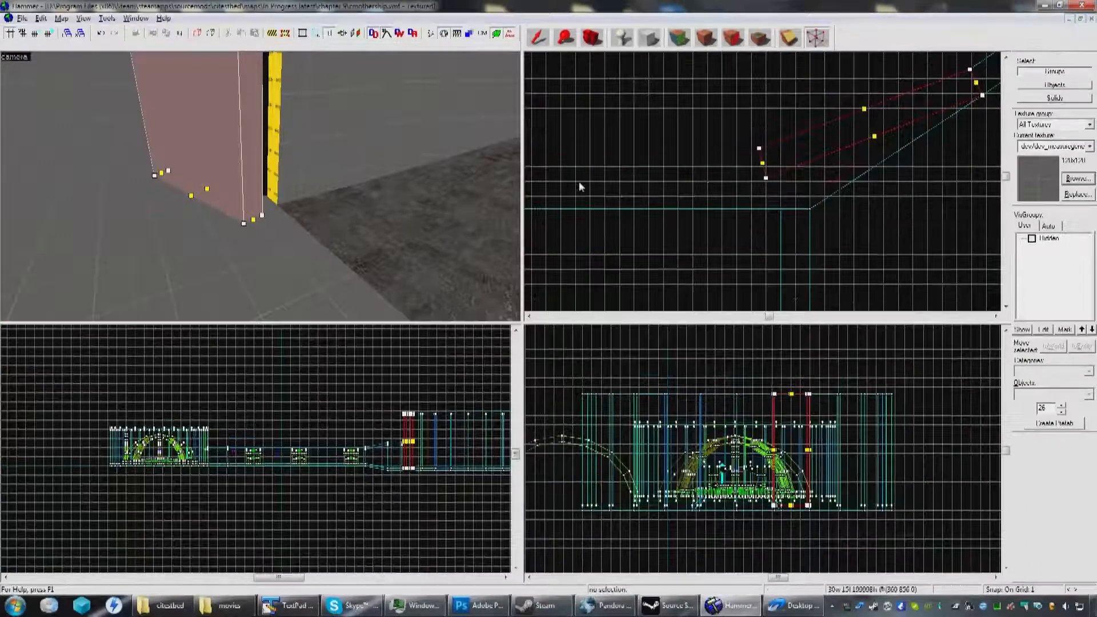
{"action": "left_click_drag", "start_coordinate": [730, 172], "coordinate": [766, 182]}
{"action": "key", "text": "Return"}
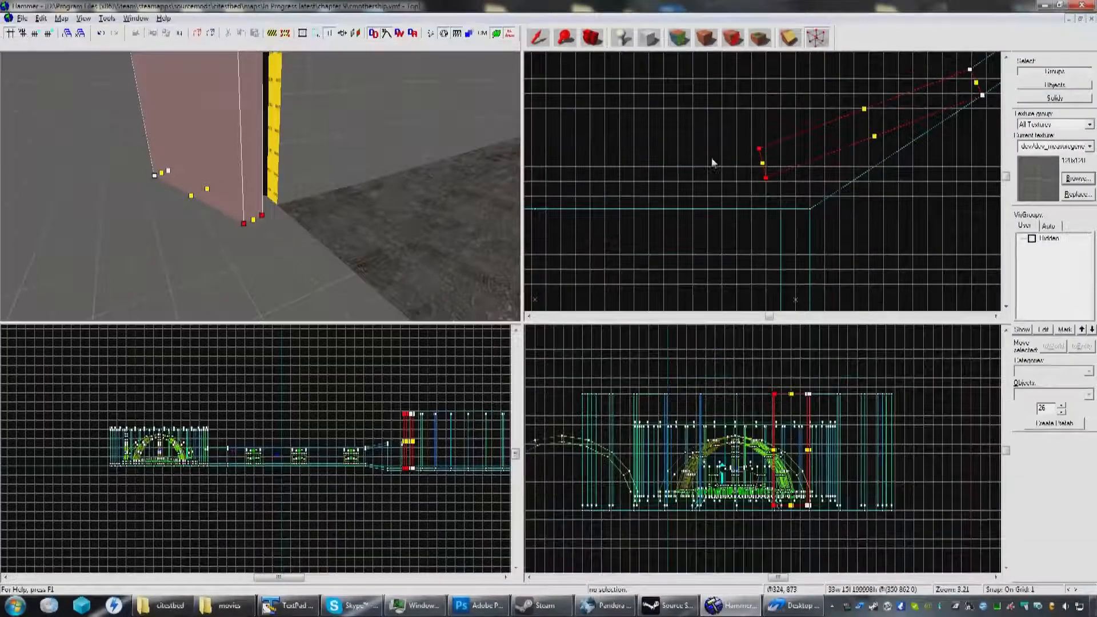
{"action": "left_click_drag", "start_coordinate": [766, 178], "coordinate": [805, 209]}
{"action": "scroll", "coordinate": [814, 209], "scroll_direction": "up", "scroll_amount": 4}
{"action": "scroll", "coordinate": [797, 189], "scroll_direction": "up", "scroll_amount": 4}
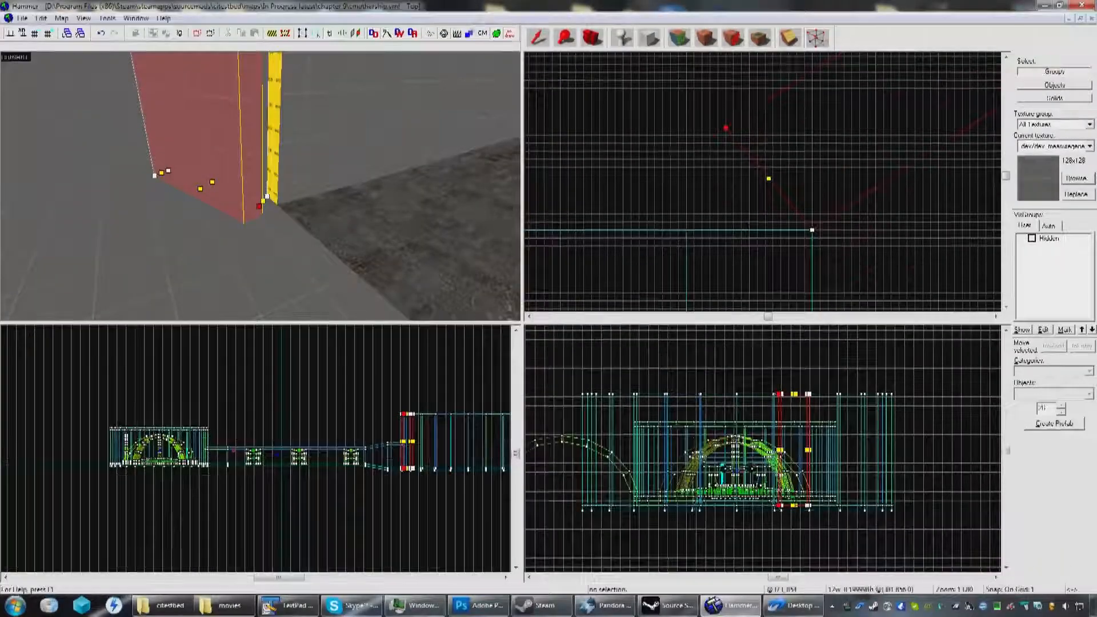
{"action": "scroll", "coordinate": [781, 164], "scroll_direction": "down", "scroll_amount": 5}
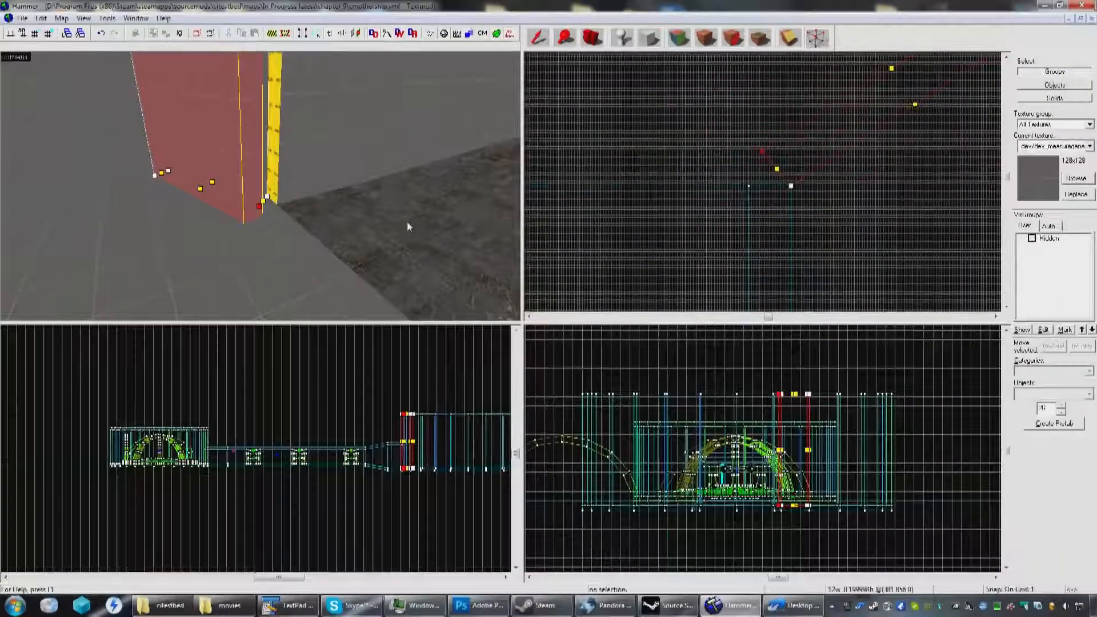
Step: Create a wedge block over the gap between the right curved wall and the corridor wall, and position it there
{"action": "left_click", "coordinate": [655, 38]}
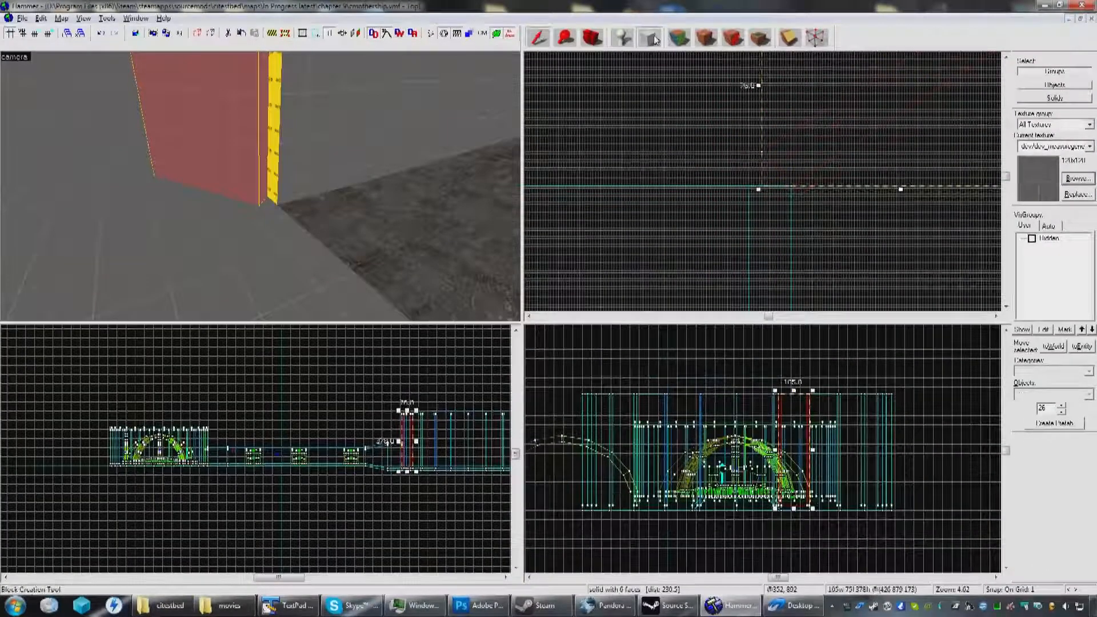
{"action": "left_click", "coordinate": [656, 40]}
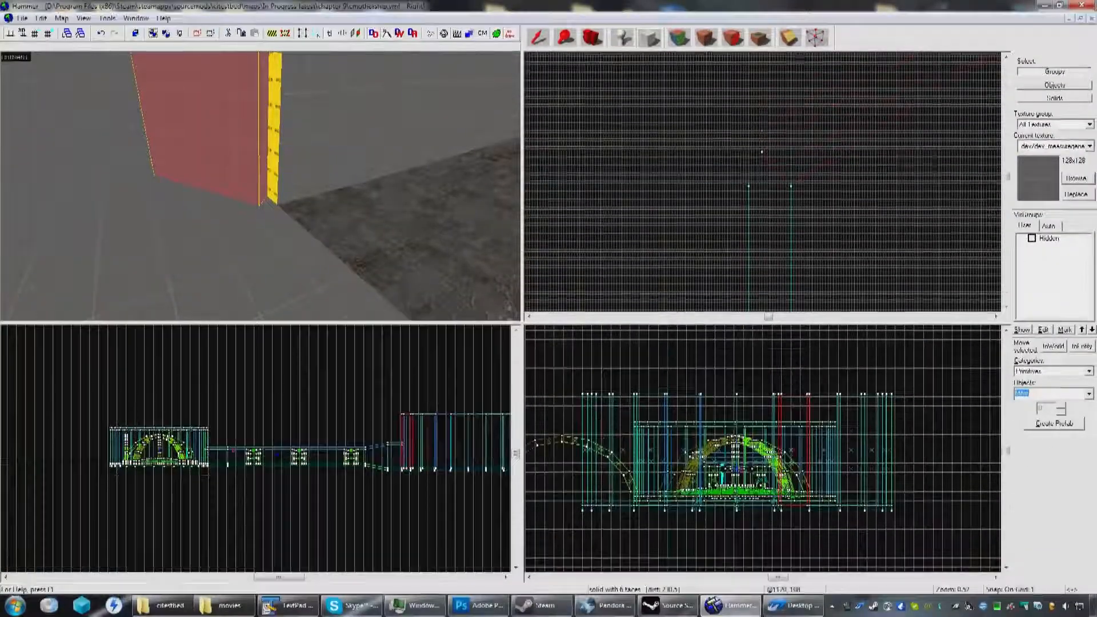
{"action": "left_click_drag", "start_coordinate": [723, 153], "coordinate": [808, 197]}
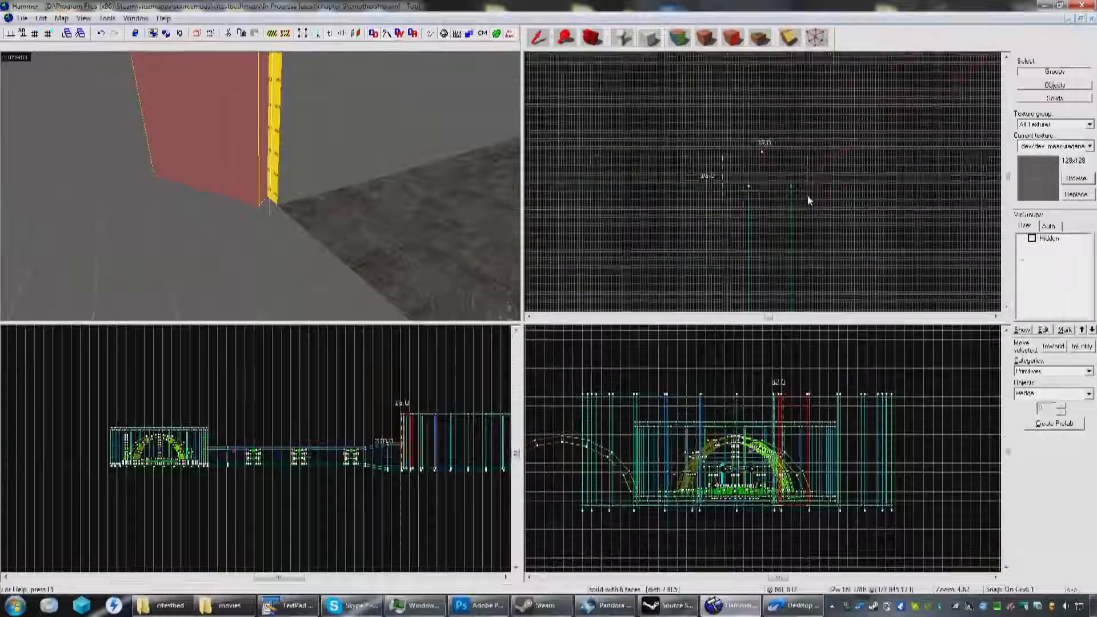
{"action": "right_click", "coordinate": [749, 175]}
{"action": "left_click", "coordinate": [794, 183]}
{"action": "left_click", "coordinate": [538, 39]}
{"action": "left_click", "coordinate": [743, 170]}
{"action": "left_click_drag", "start_coordinate": [721, 152], "coordinate": [790, 260]}
{"action": "left_click_drag", "start_coordinate": [766, 175], "coordinate": [833, 172]}
Step: Reshape the wedge's vertices into a triangular filler whose base spans the right corridor wall's thickness and whose apex meets the curved wall
{"action": "key", "text": "shift+v"}
{"action": "left_click", "coordinate": [779, 215]}
{"action": "scroll", "coordinate": [833, 147], "scroll_direction": "up", "scroll_amount": 5}
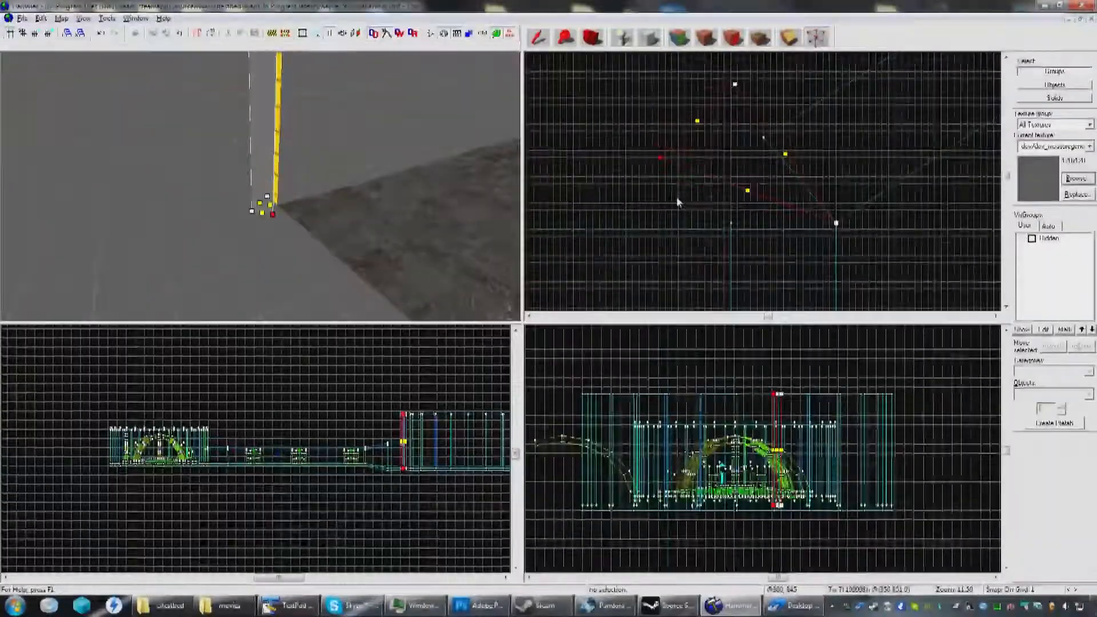
{"action": "left_click_drag", "start_coordinate": [661, 158], "coordinate": [731, 223]}
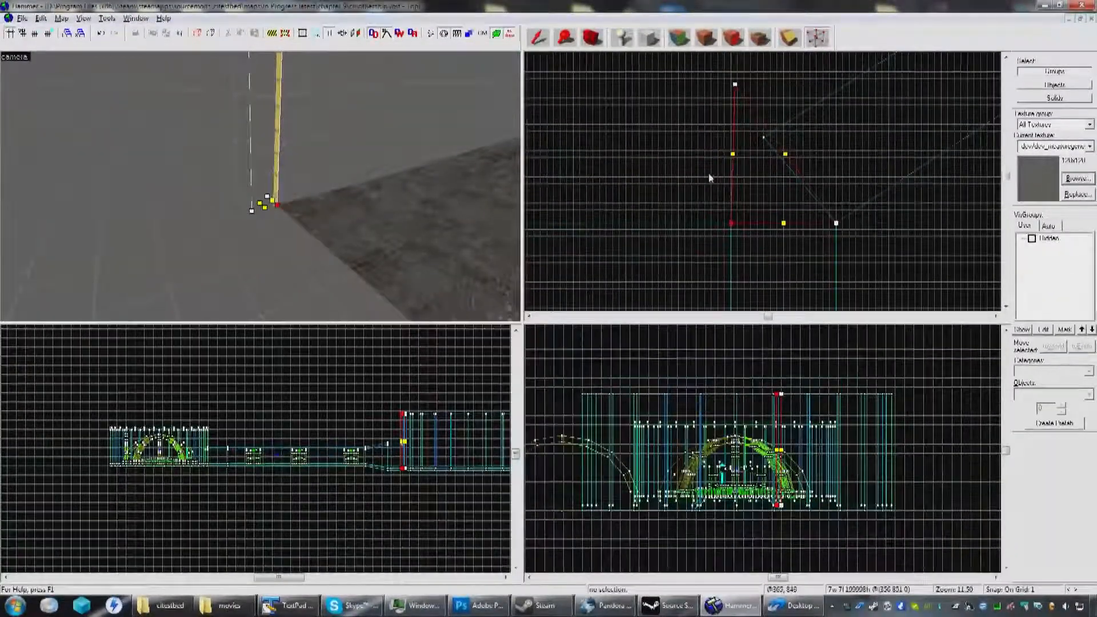
{"action": "left_click", "coordinate": [735, 85]}
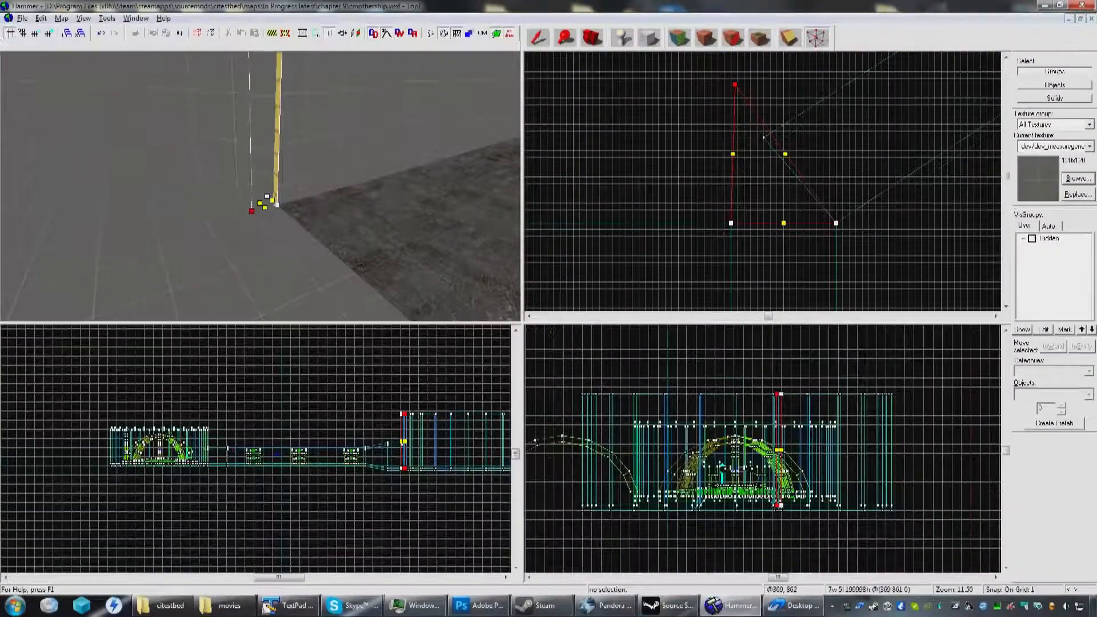
{"action": "scroll", "coordinate": [674, 200], "scroll_direction": "down", "scroll_amount": 5}
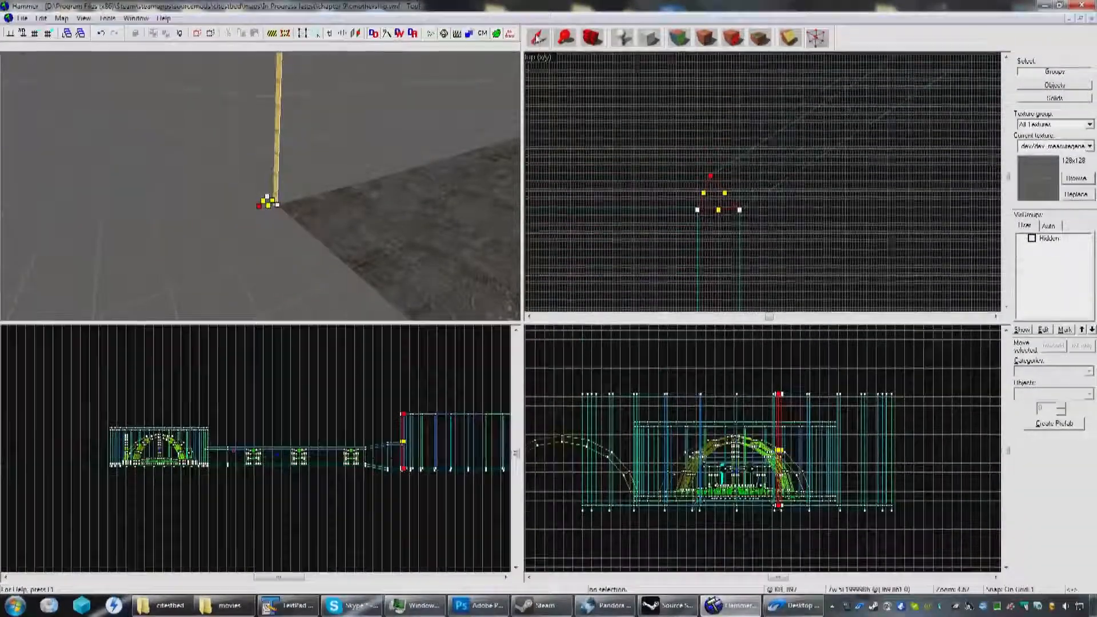
Step: Select the triangular filler with the adjoining curved and corridor walls, and centre the shared outer vertex over the corridor wall's thickness
{"action": "left_click", "coordinate": [538, 38]}
{"action": "key", "text": "z"}
{"action": "key", "text": "w"}
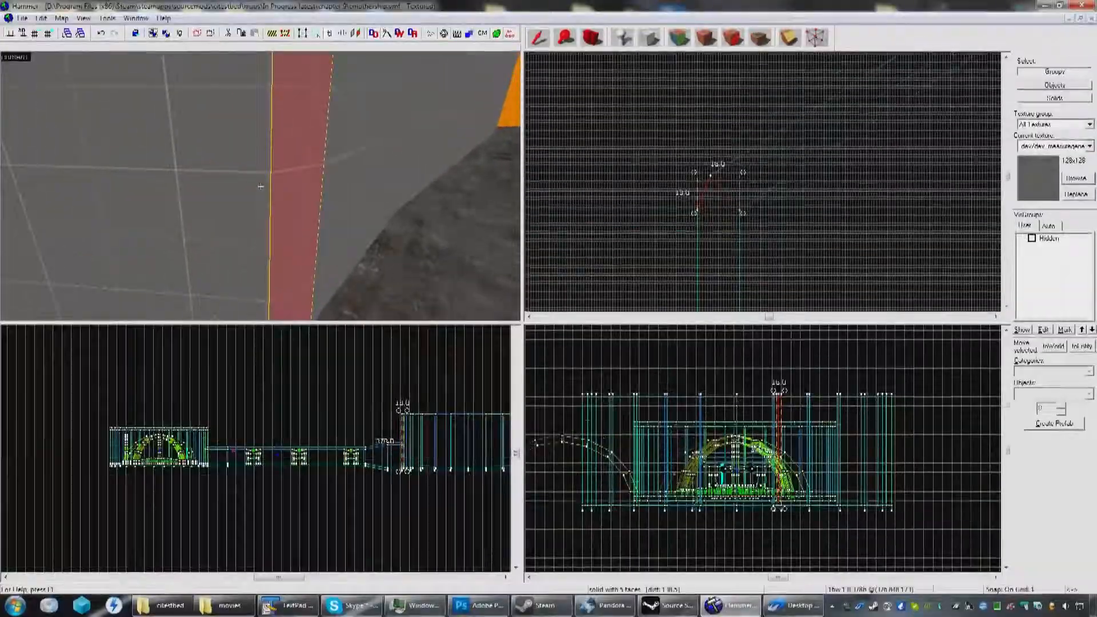
{"action": "key", "text": "z"}
{"action": "left_click", "coordinate": [232, 199]}
{"action": "left_click", "coordinate": [300, 186], "text": "ctrl"}
{"action": "left_click", "coordinate": [343, 172], "text": "ctrl"}
{"action": "key", "text": "z"}
{"action": "key", "text": "d"}
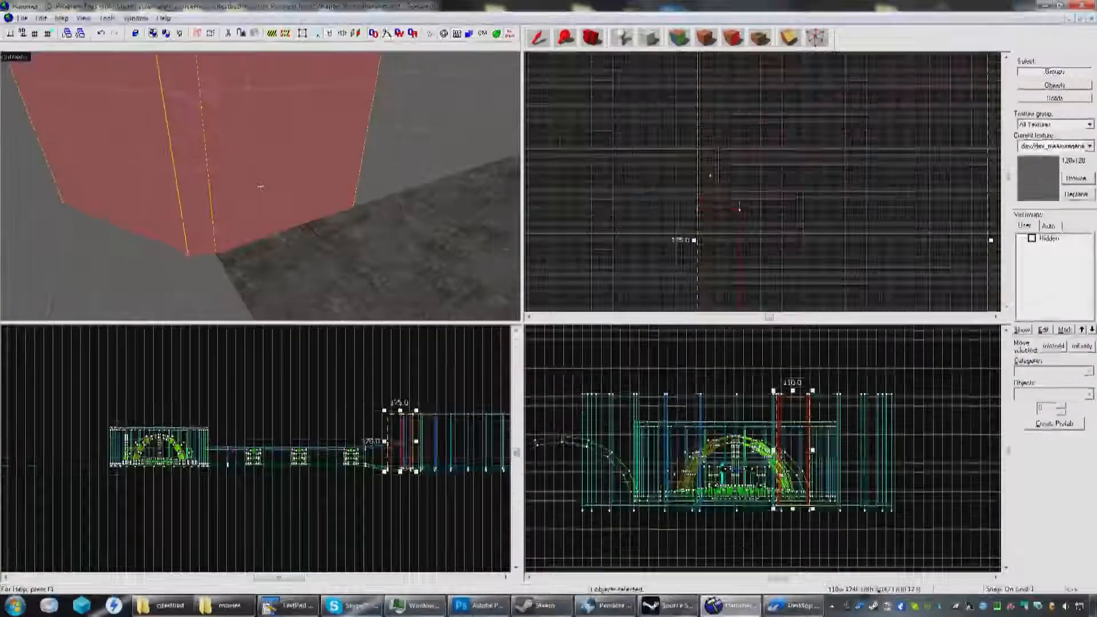
{"action": "key", "text": "w"}
{"action": "key", "text": "w"}
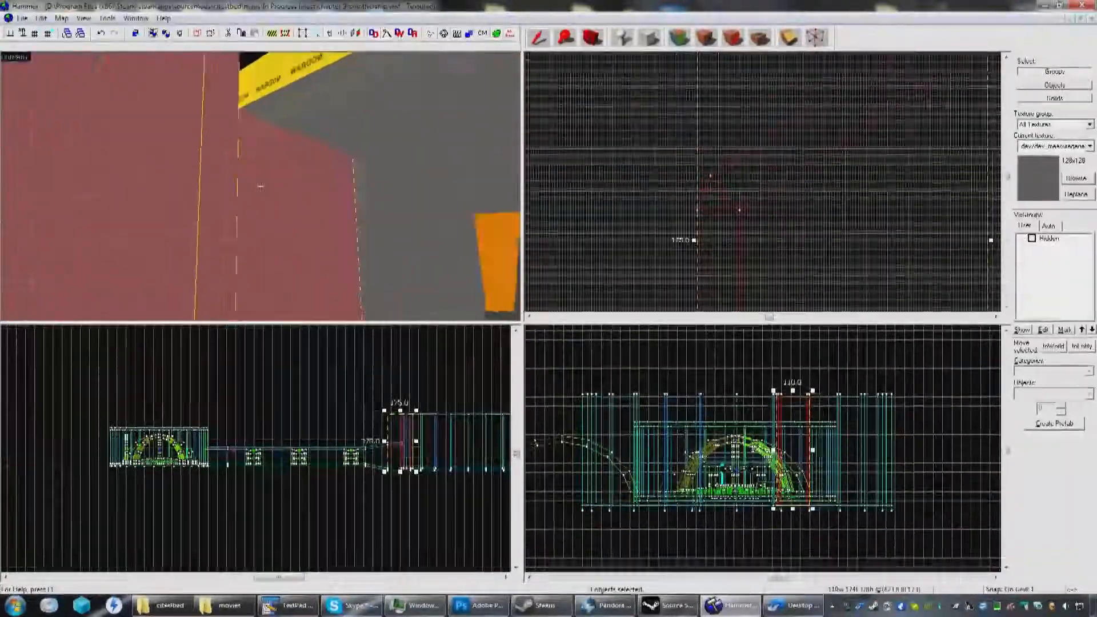
{"action": "key", "text": "s"}
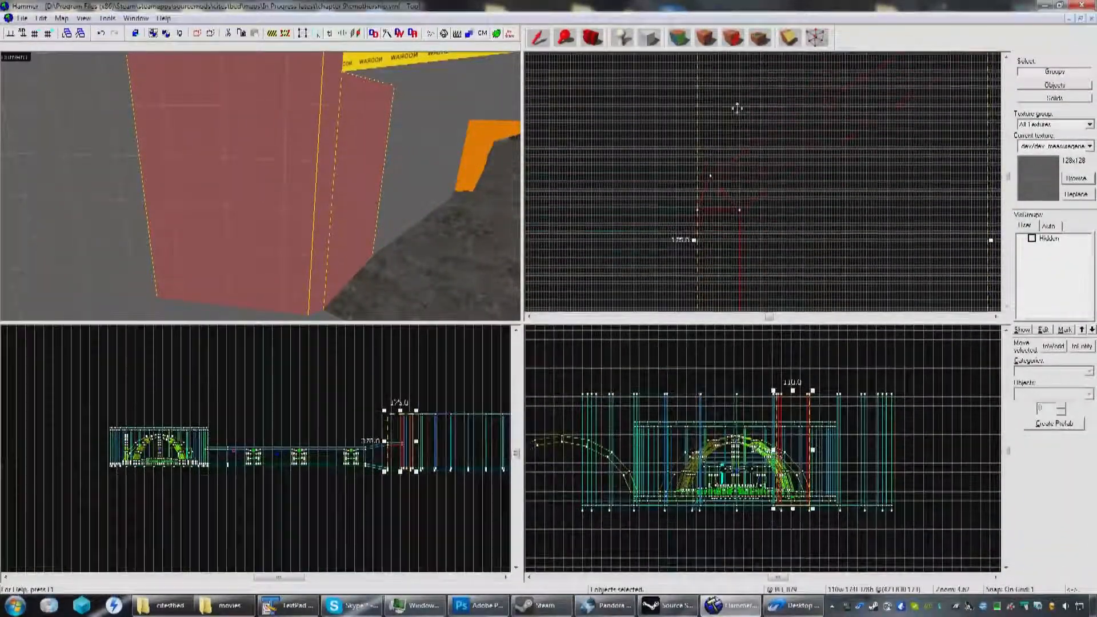
{"action": "left_click", "coordinate": [817, 38]}
{"action": "scroll", "coordinate": [744, 144], "scroll_direction": "up", "scroll_amount": 3}
{"action": "left_click_drag", "start_coordinate": [628, 147], "coordinate": [708, 224]}
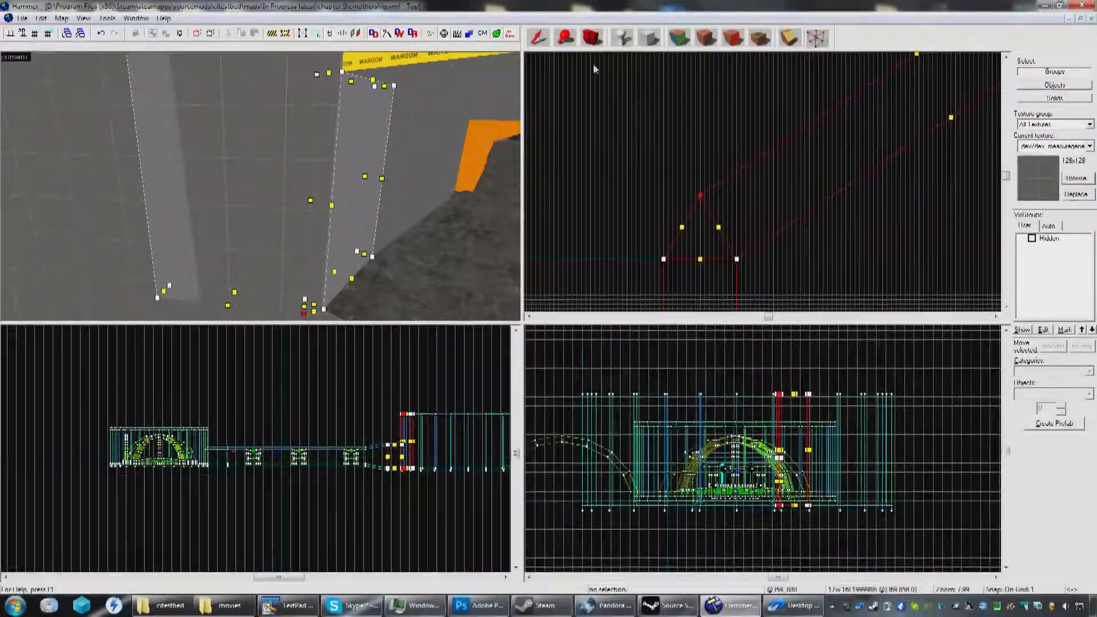
{"action": "left_click", "coordinate": [539, 39]}
Step: Move the left curved wall segment's end vertices so its inner edge meets the left corridor wall's outer corner
{"action": "key", "text": "z"}
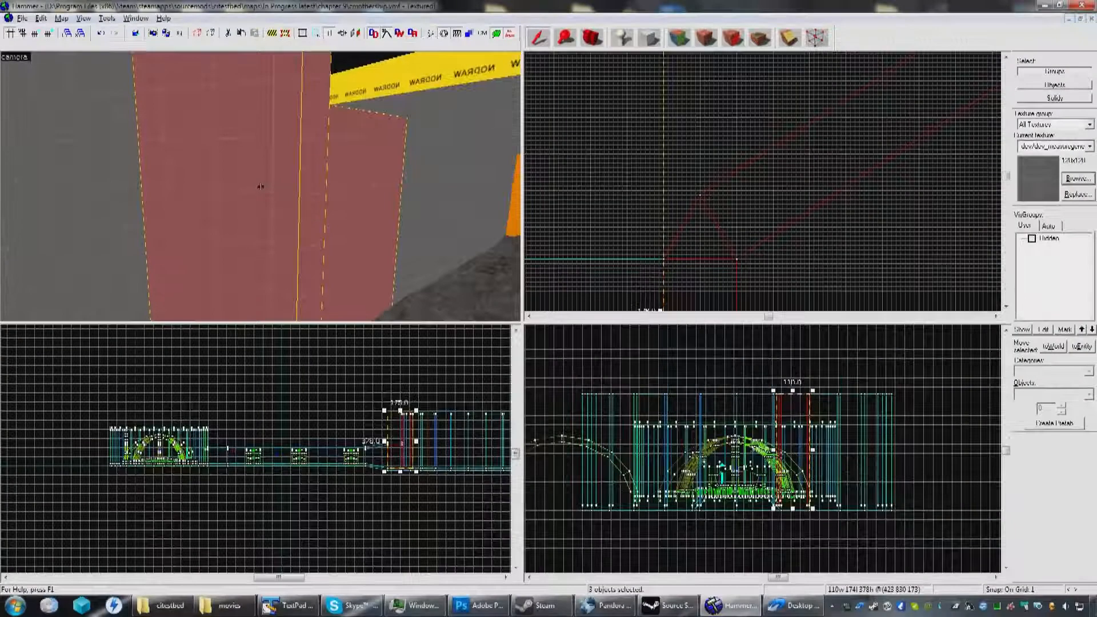
{"action": "key", "text": "s"}
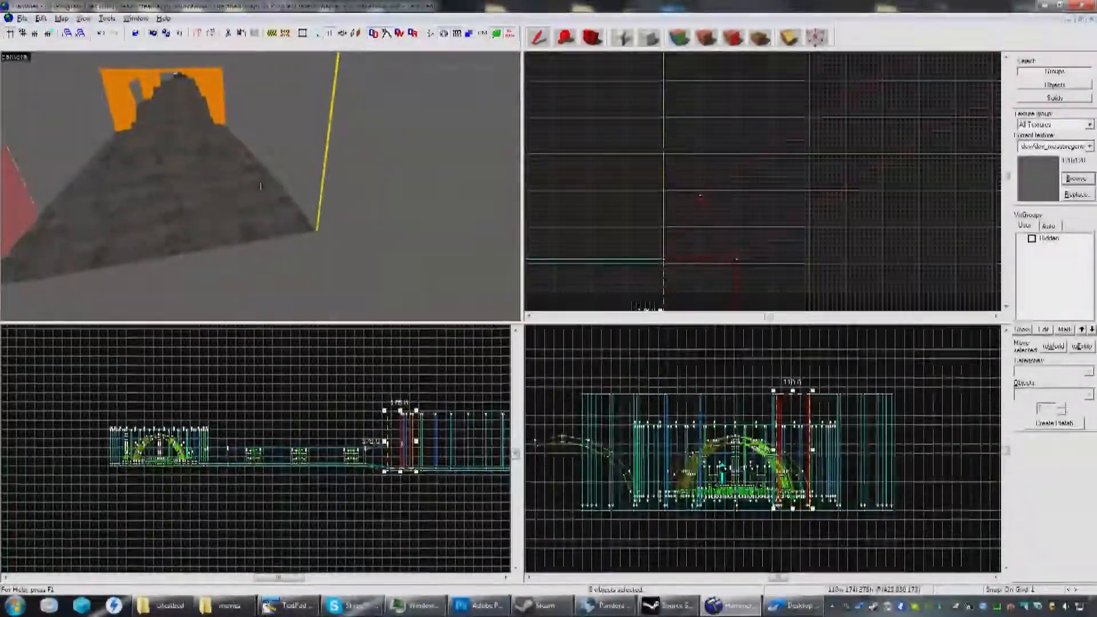
{"action": "key", "text": "s"}
{"action": "key", "text": "w"}
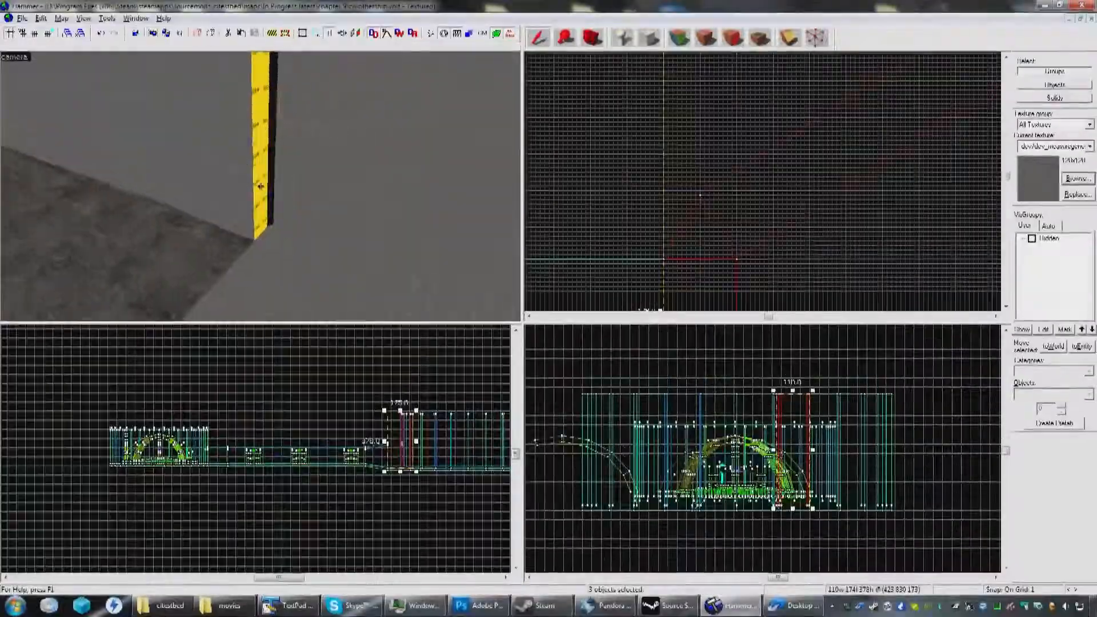
{"action": "key", "text": "z"}
{"action": "left_click", "coordinate": [342, 209]}
{"action": "scroll", "coordinate": [672, 197], "scroll_direction": "down", "scroll_amount": 7}
{"action": "middle_click_drag", "start_coordinate": [672, 197], "coordinate": [849, 204]}
{"action": "middle_click_drag", "start_coordinate": [535, 219], "coordinate": [816, 228]}
{"action": "left_click", "coordinate": [816, 38]}
{"action": "left_click_drag", "start_coordinate": [839, 151], "coordinate": [765, 215]}
{"action": "key", "text": "Return"}
{"action": "scroll", "coordinate": [770, 209], "scroll_direction": "up", "scroll_amount": 5}
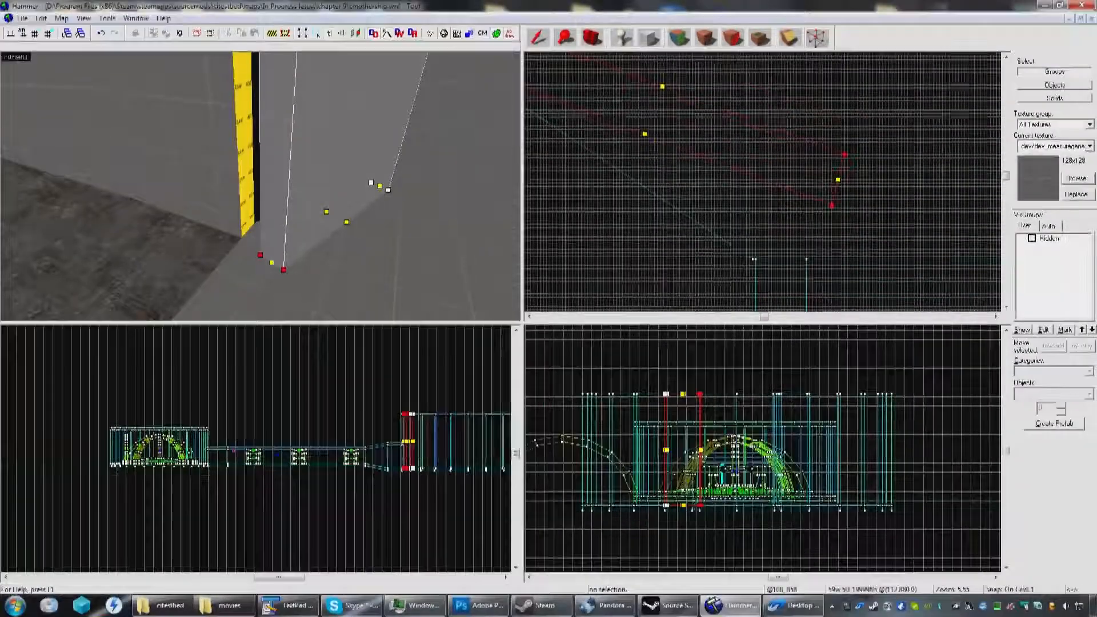
{"action": "left_click_drag", "start_coordinate": [831, 205], "coordinate": [752, 261]}
{"action": "scroll", "coordinate": [759, 257], "scroll_direction": "up", "scroll_amount": 4}
Step: Align the room floor's left vertex exactly with the left corridor wall's outer corner
{"action": "left_click", "coordinate": [302, 213]}
{"action": "left_click", "coordinate": [167, 251]}
{"action": "left_click", "coordinate": [433, 279]}
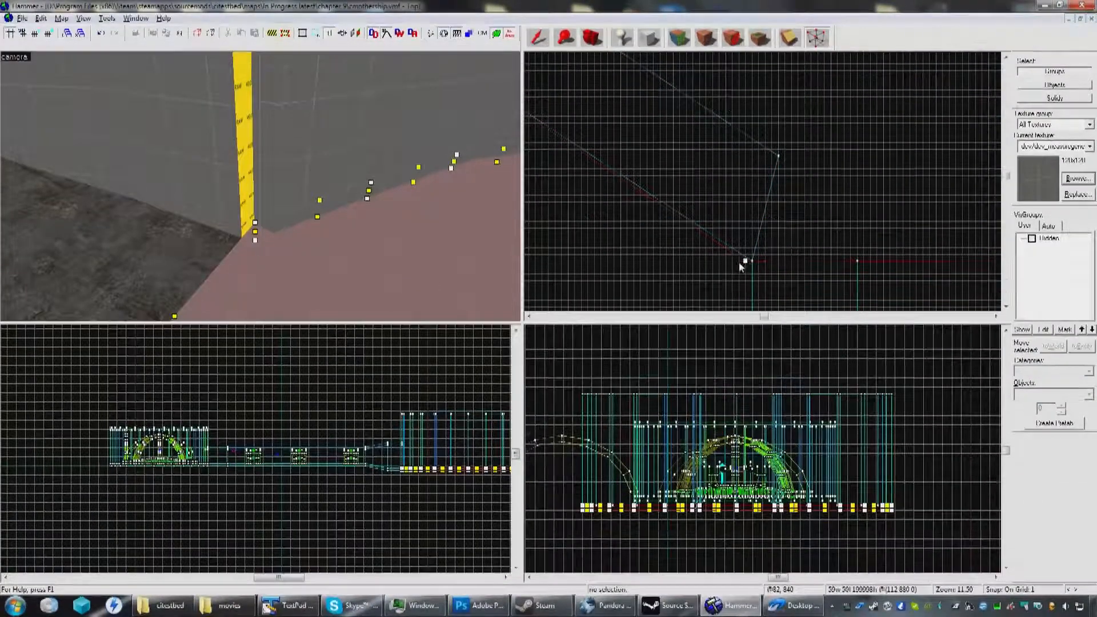
{"action": "left_click", "coordinate": [746, 261]}
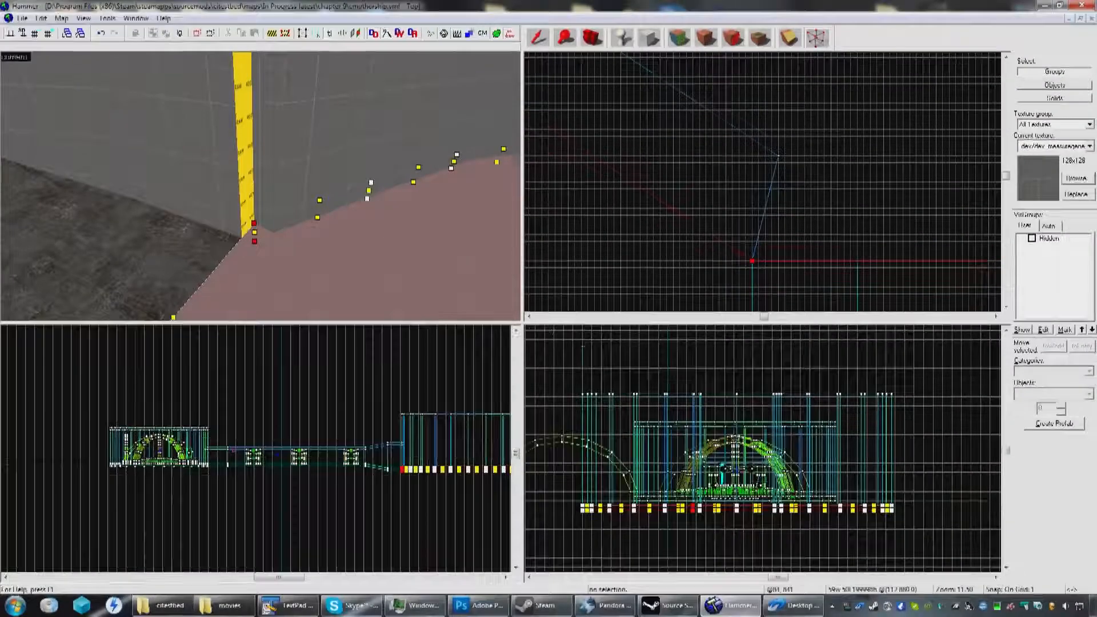
Step: Move the left curved wall segment's outer end vertex sideways until it is centred over the left corridor wall's thickness
{"action": "left_click", "coordinate": [250, 156]}
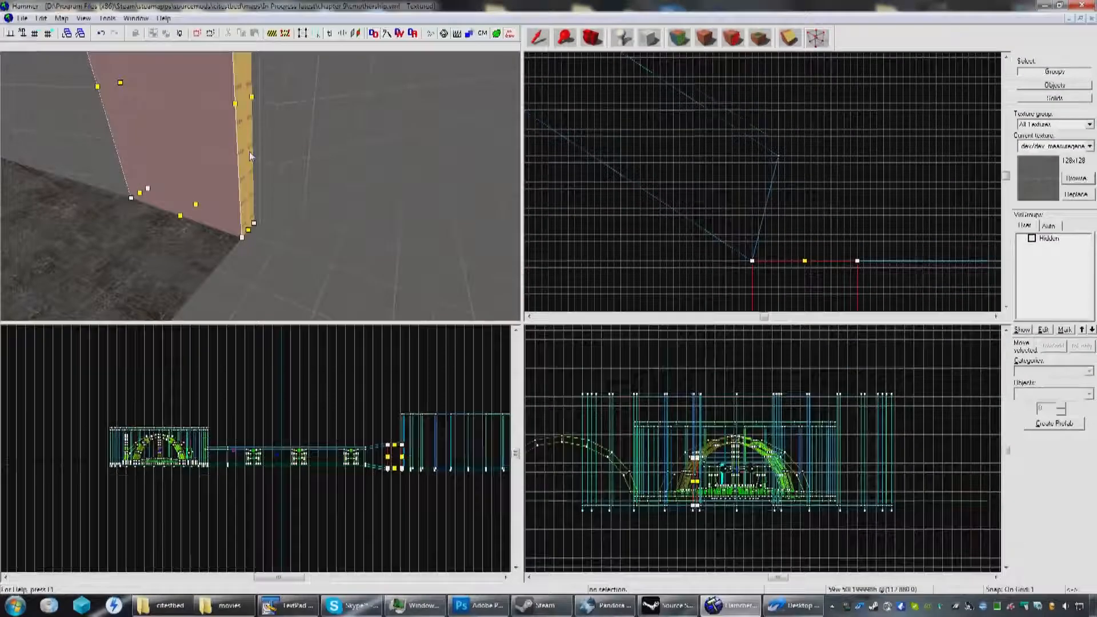
{"action": "left_click", "coordinate": [341, 150]}
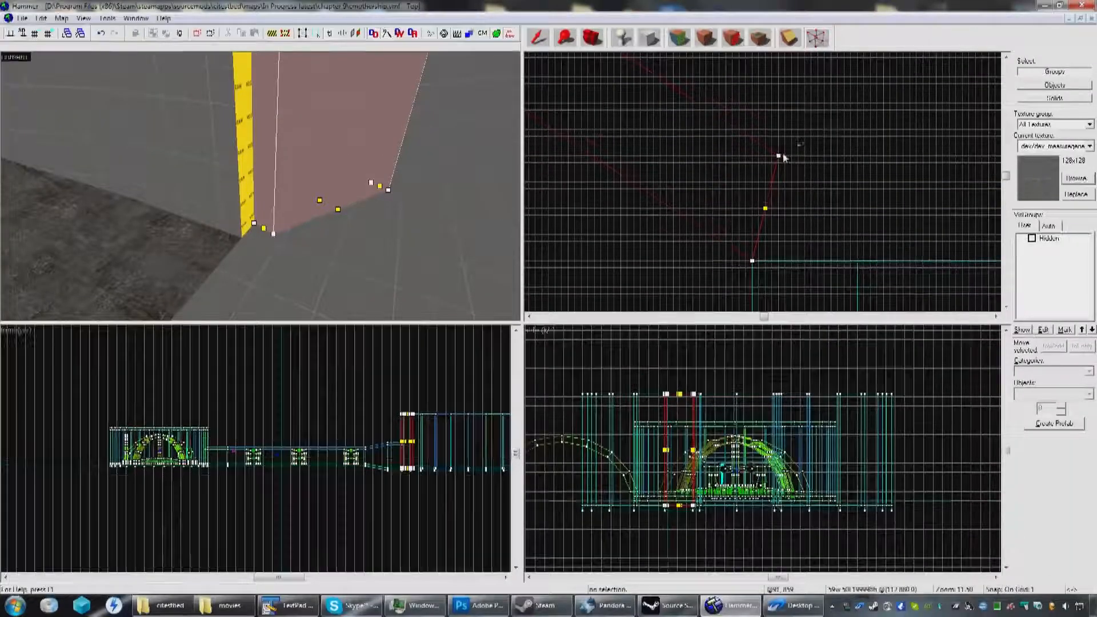
{"action": "left_click_drag", "start_coordinate": [779, 156], "coordinate": [798, 156]}
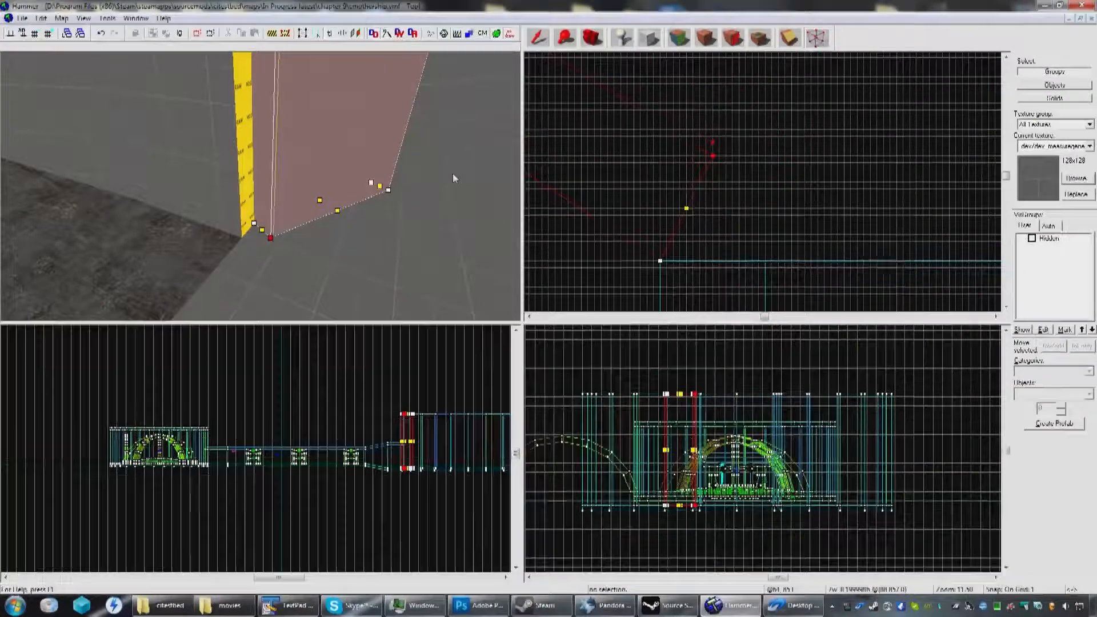
Step: Copy the triangular filler from the right corner to the left corner, fitting it between the curved wall and the corridor wall
{"action": "key", "text": "z"}
{"action": "key", "text": "z"}
{"action": "left_click", "coordinate": [228, 210]}
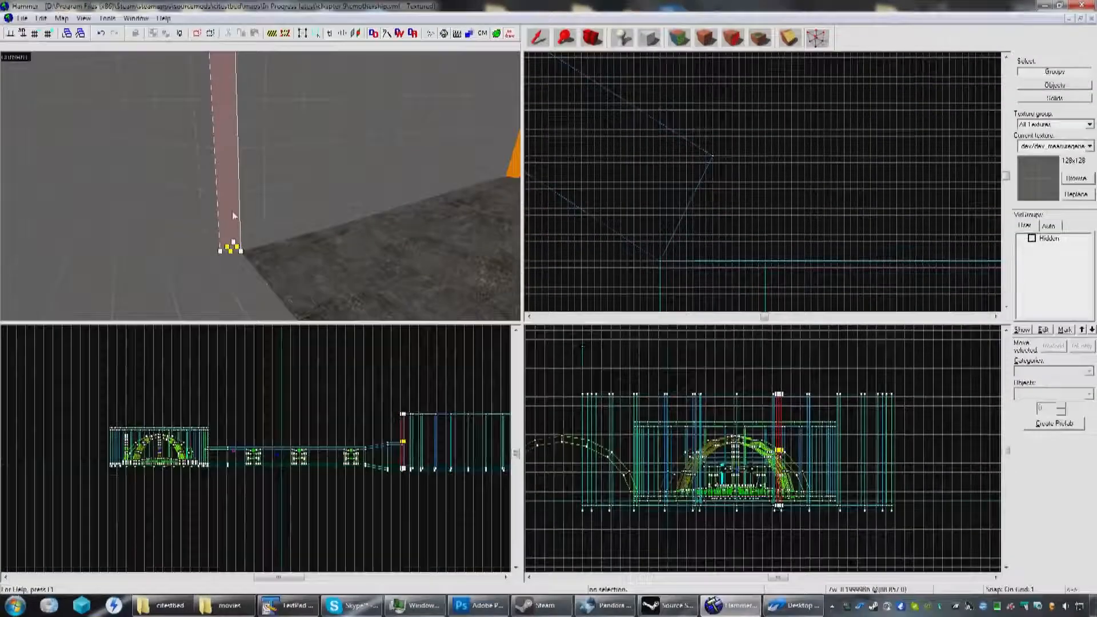
{"action": "left_click", "coordinate": [538, 37]}
{"action": "scroll", "coordinate": [638, 192], "scroll_direction": "down", "scroll_amount": 13}
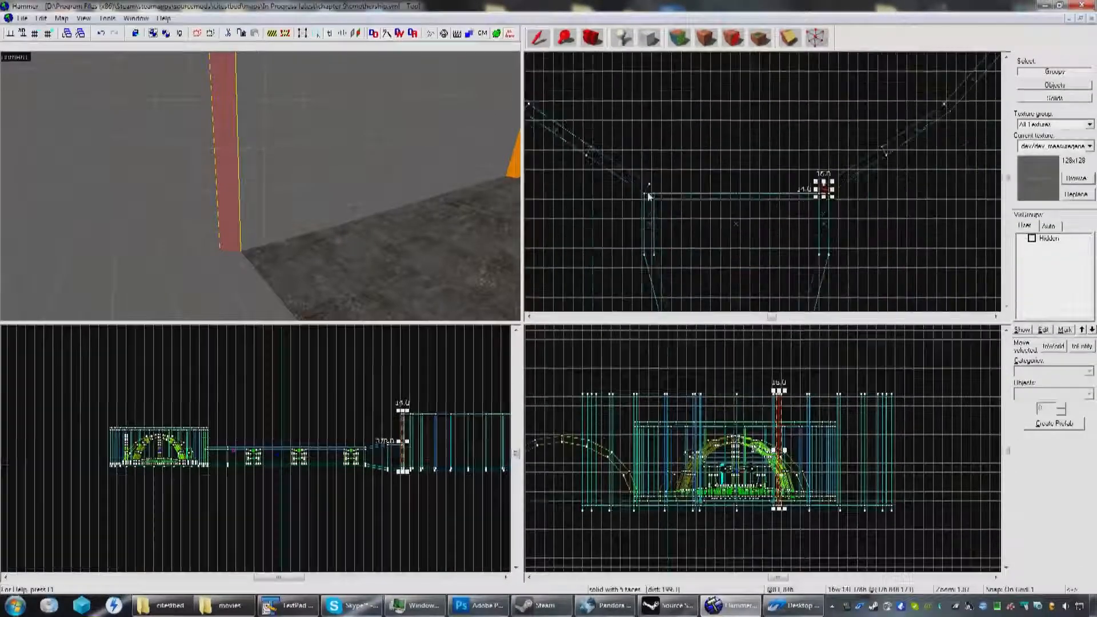
{"action": "scroll", "coordinate": [652, 188], "scroll_direction": "up", "scroll_amount": 12}
{"action": "left_click_drag", "start_coordinate": [676, 182], "coordinate": [604, 200]}
{"action": "middle_click_drag", "start_coordinate": [606, 225], "coordinate": [836, 238]}
{"action": "mouse_move", "coordinate": [827, 235]}
{"action": "left_mouse_down"}
{"action": "mouse_move", "coordinate": [793, 240]}
{"action": "mouse_move", "coordinate": [760, 228]}
{"action": "mouse_move", "coordinate": [760, 238]}
{"action": "left_mouse_up"}
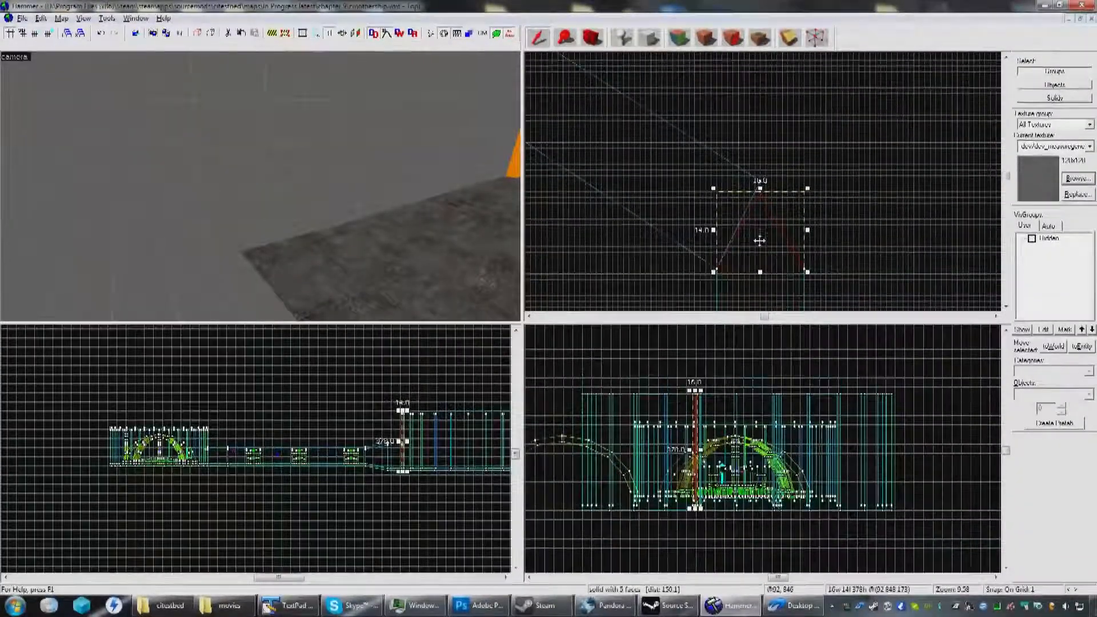
Step: Move the left curved wall segment's outer end vertex down to meet the apex of the triangular filler brush
{"action": "scroll", "coordinate": [762, 197], "scroll_direction": "up", "scroll_amount": 2}
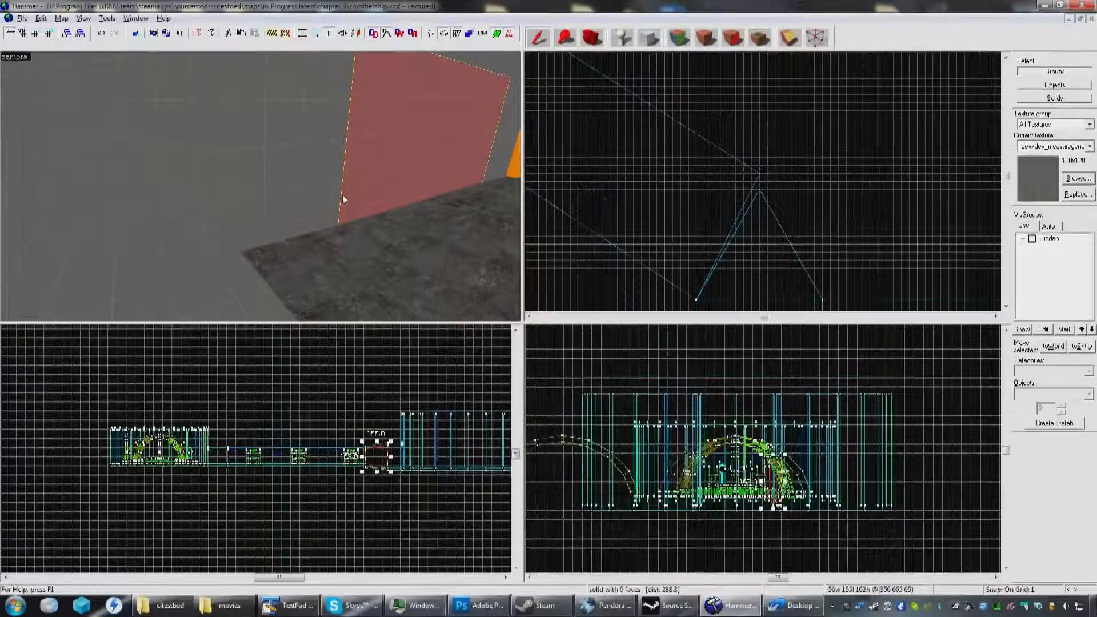
{"action": "key", "text": "z"}
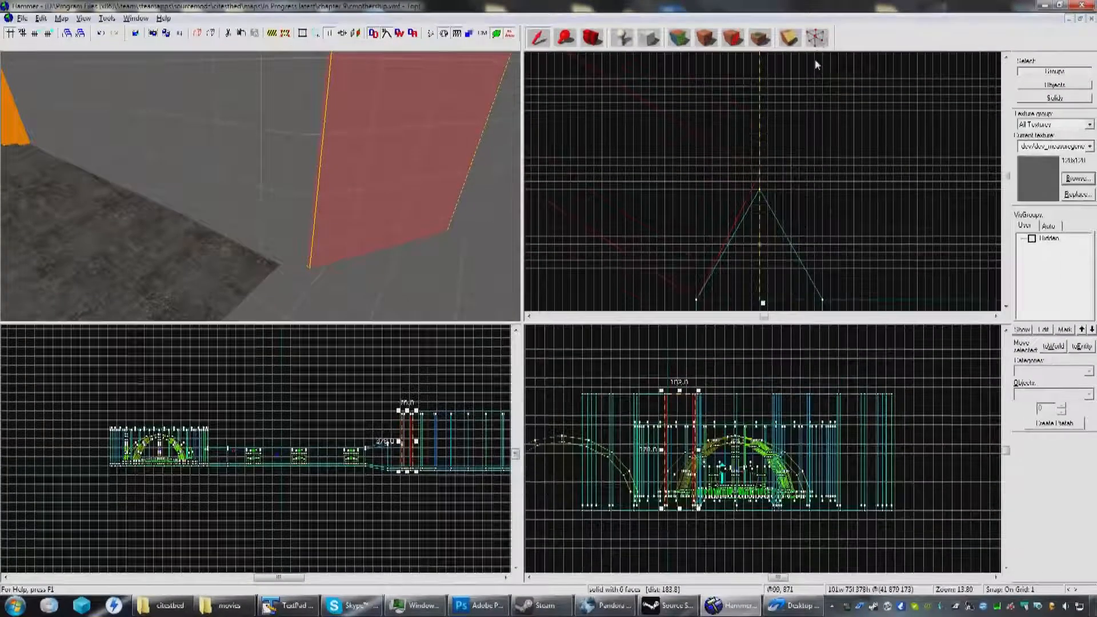
{"action": "key", "text": "shift+v"}
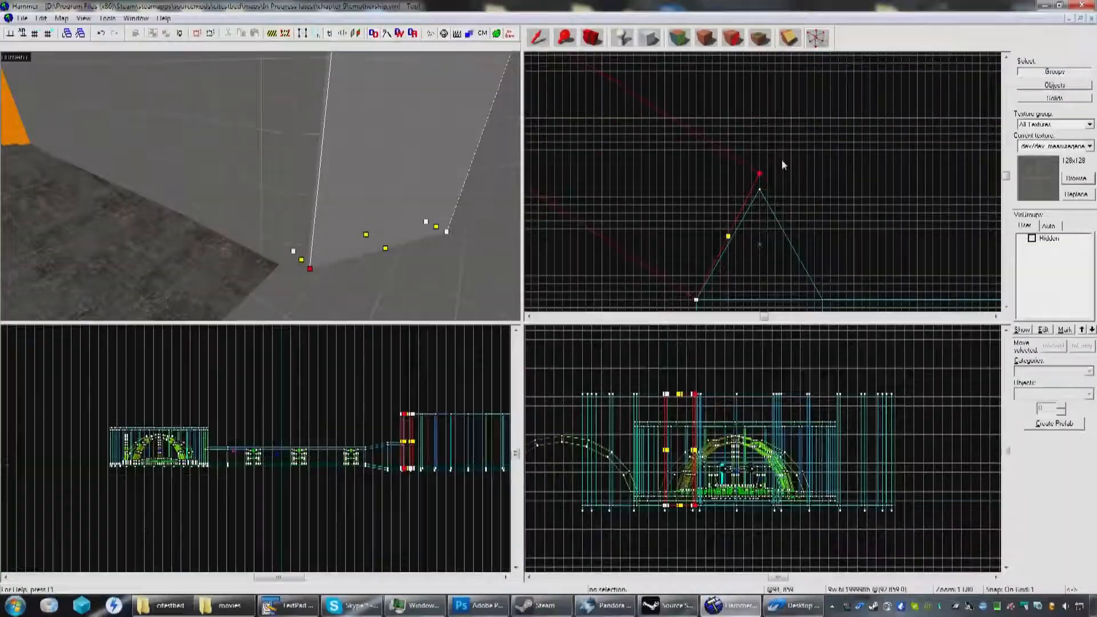
{"action": "left_click_drag", "start_coordinate": [760, 173], "coordinate": [760, 181]}
{"action": "scroll", "coordinate": [555, 87], "scroll_direction": "down", "scroll_amount": 5}
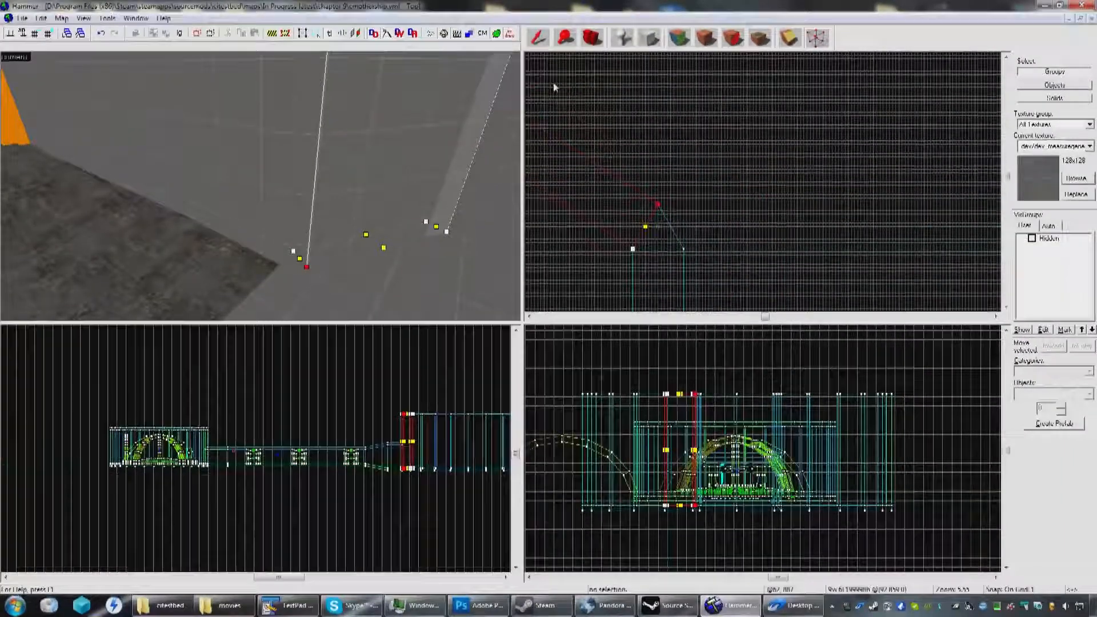
{"action": "left_click", "coordinate": [537, 38]}
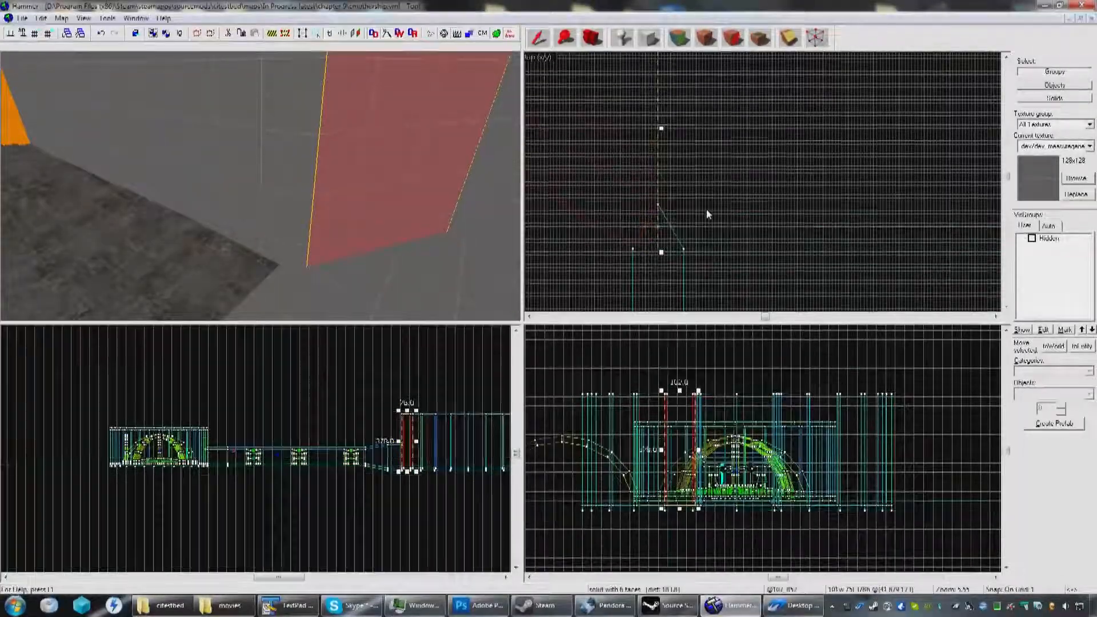
Step: Show the Hidden visgroup to bring back the two wall segments across the corridor opening
{"action": "scroll", "coordinate": [707, 208], "scroll_direction": "up", "scroll_amount": 4}
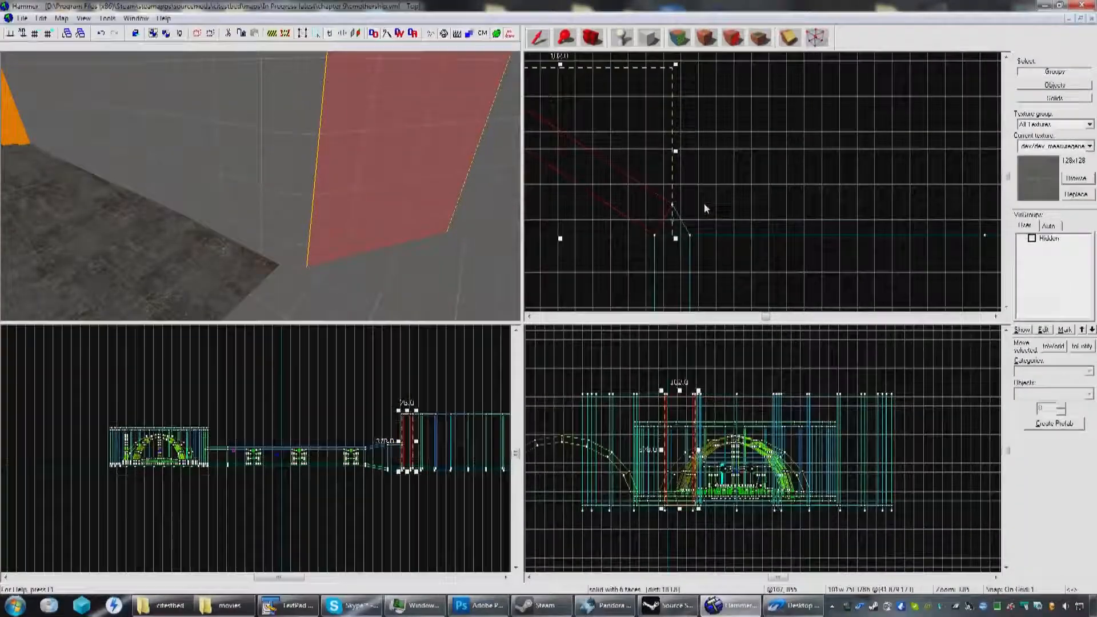
{"action": "middle_click_drag", "start_coordinate": [706, 215], "coordinate": [669, 242]}
{"action": "key", "text": "z"}
{"action": "key", "text": "s"}
{"action": "key", "text": "s"}
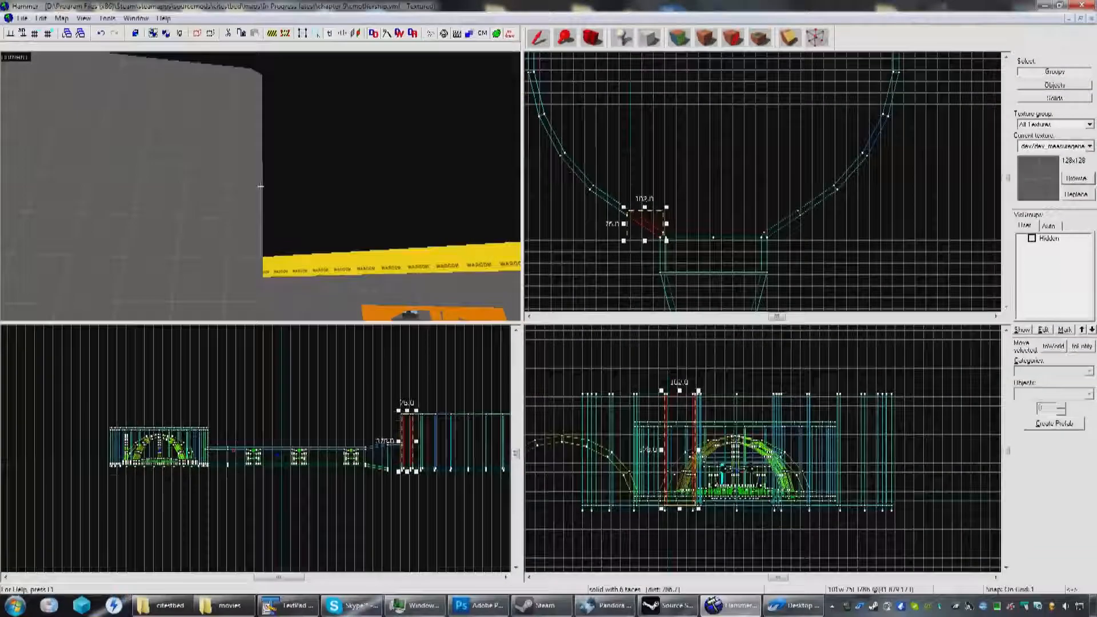
{"action": "left_click", "coordinate": [1032, 239]}
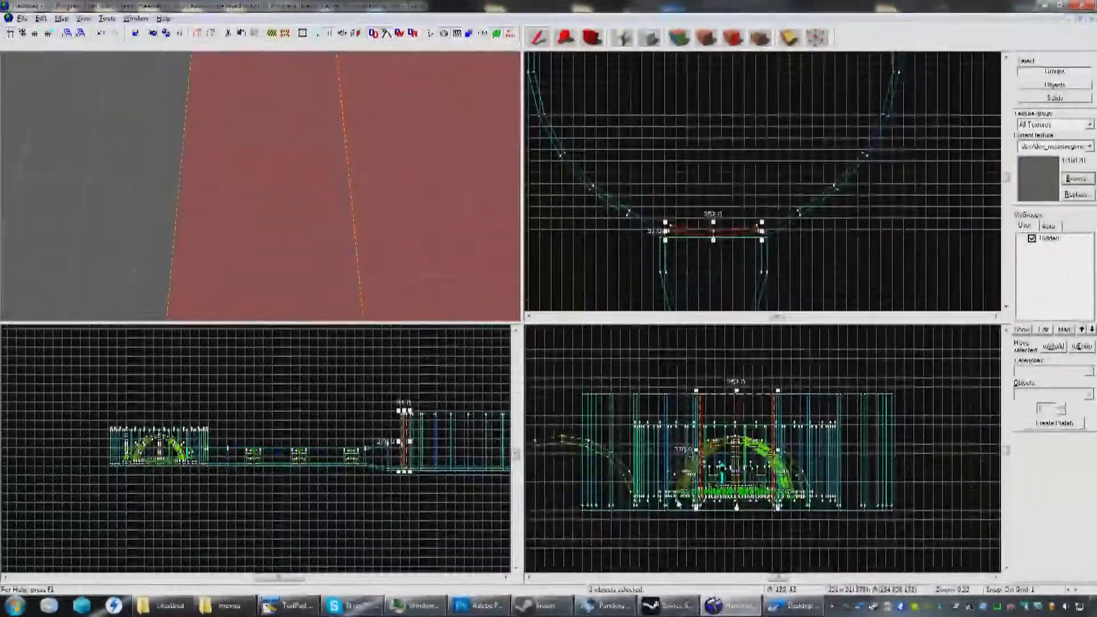
Step: Shorten both wall segments across the corridor opening by raising their bottom edges to roughly the corridor's ceiling height
{"action": "scroll", "coordinate": [678, 504], "scroll_direction": "up", "scroll_amount": 4}
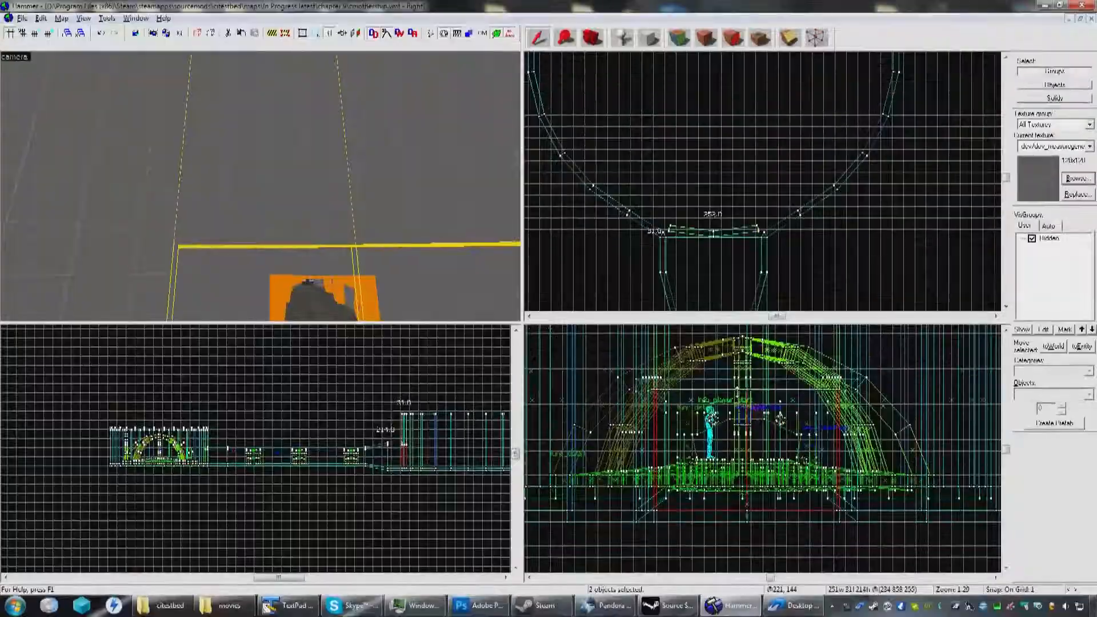
{"action": "left_click_drag", "start_coordinate": [737, 395], "coordinate": [737, 395], "text": "shift"}
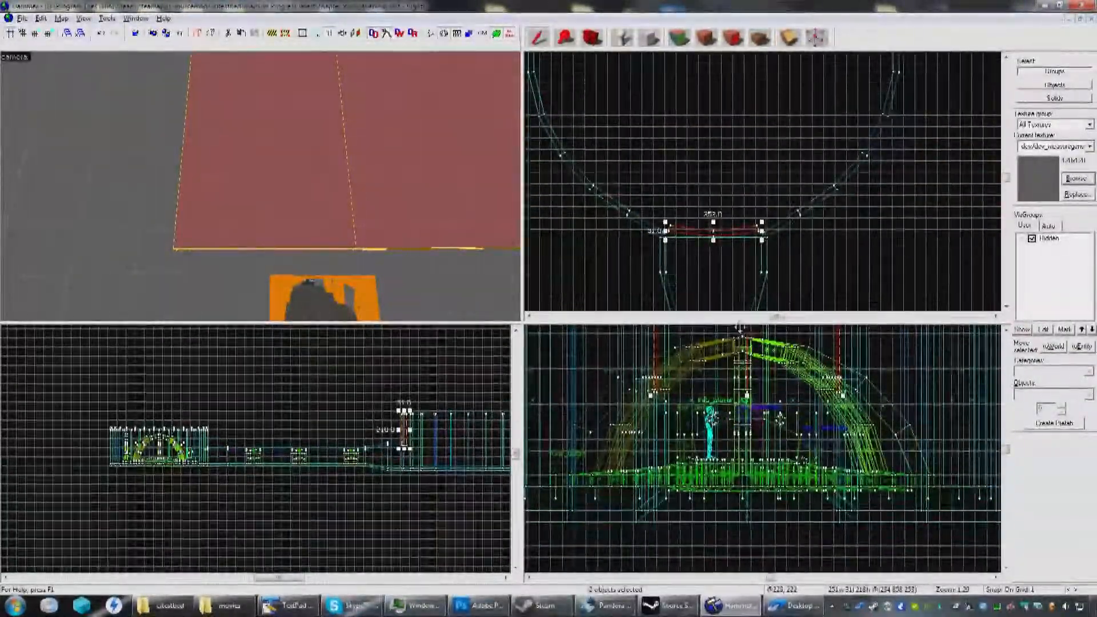
{"action": "scroll", "coordinate": [729, 424], "scroll_direction": "up", "scroll_amount": 3}
{"action": "scroll", "coordinate": [726, 406], "scroll_direction": "down", "scroll_amount": 3}
{"action": "scroll", "coordinate": [706, 389], "scroll_direction": "up", "scroll_amount": 2}
{"action": "middle_click_drag", "start_coordinate": [710, 375], "coordinate": [719, 506]}
{"action": "middle_click_drag", "start_coordinate": [688, 361], "coordinate": [695, 494]}
{"action": "middle_click_drag", "start_coordinate": [703, 456], "coordinate": [687, 399]}
{"action": "key", "text": "z"}
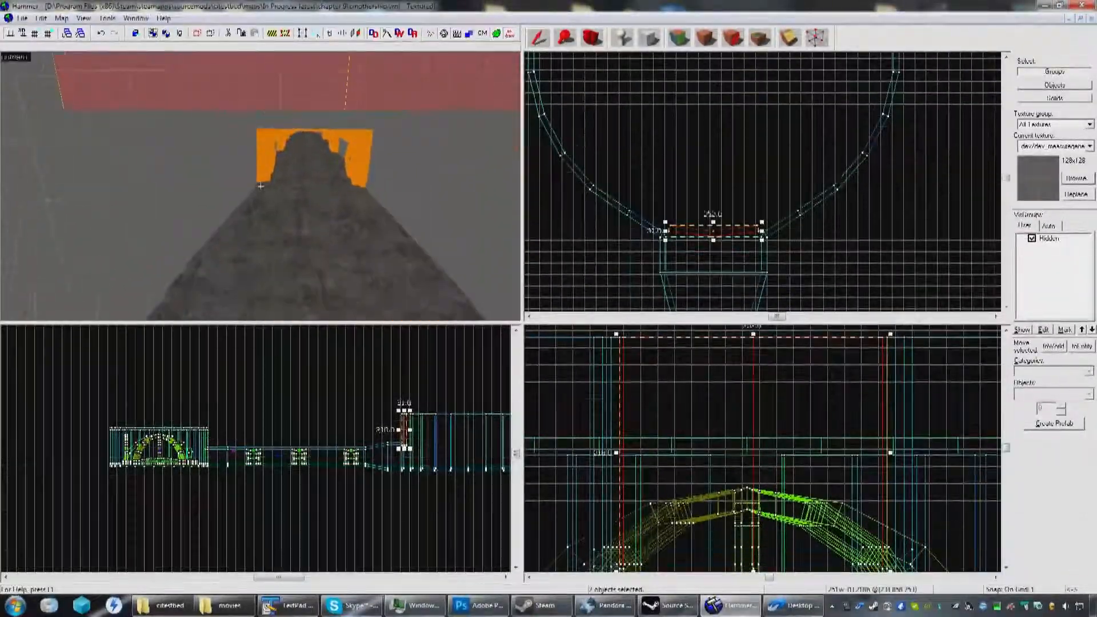
Step: Align the bottom edges of the two wall segments above the opening with the underside of the corridor's ceiling brush
{"action": "key", "text": "w"}
{"action": "key", "text": "z"}
{"action": "left_click", "coordinate": [270, 168]}
{"action": "middle_click_drag", "start_coordinate": [715, 564], "coordinate": [660, 475]}
{"action": "scroll", "coordinate": [701, 482], "scroll_direction": "up", "scroll_amount": 1}
{"action": "scroll", "coordinate": [701, 481], "scroll_direction": "up", "scroll_amount": 5}
{"action": "scroll", "coordinate": [701, 482], "scroll_direction": "down", "scroll_amount": 3}
{"action": "scroll", "coordinate": [707, 493], "scroll_direction": "up", "scroll_amount": 5}
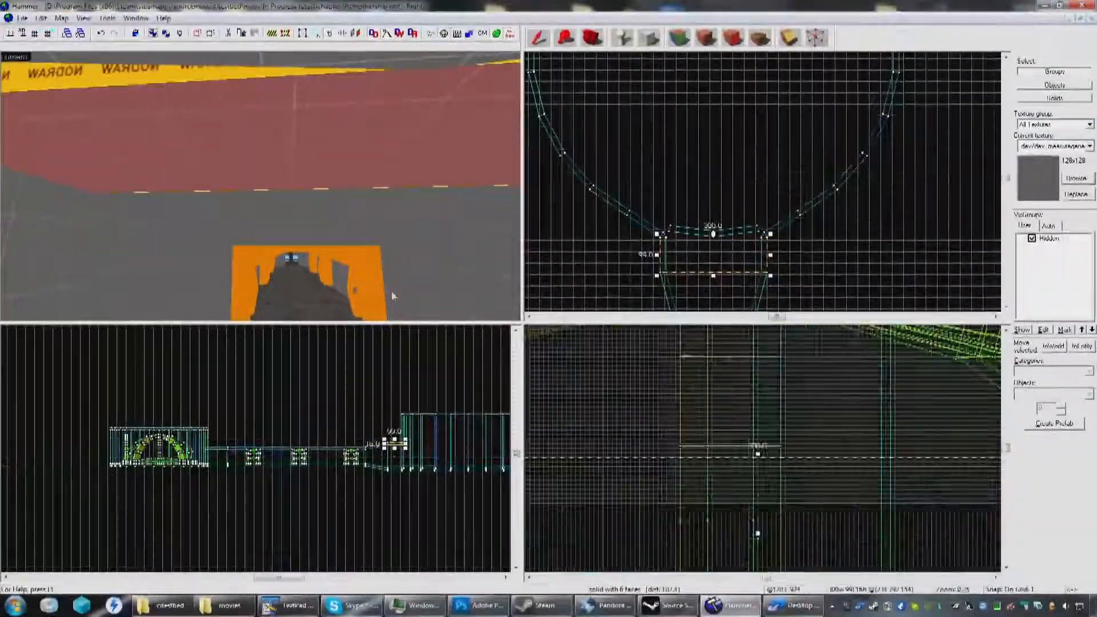
{"action": "key", "text": "z"}
{"action": "key", "text": "s"}
{"action": "key", "text": "z"}
{"action": "left_click", "coordinate": [251, 169]}
{"action": "left_click", "coordinate": [396, 149], "text": "ctrl"}
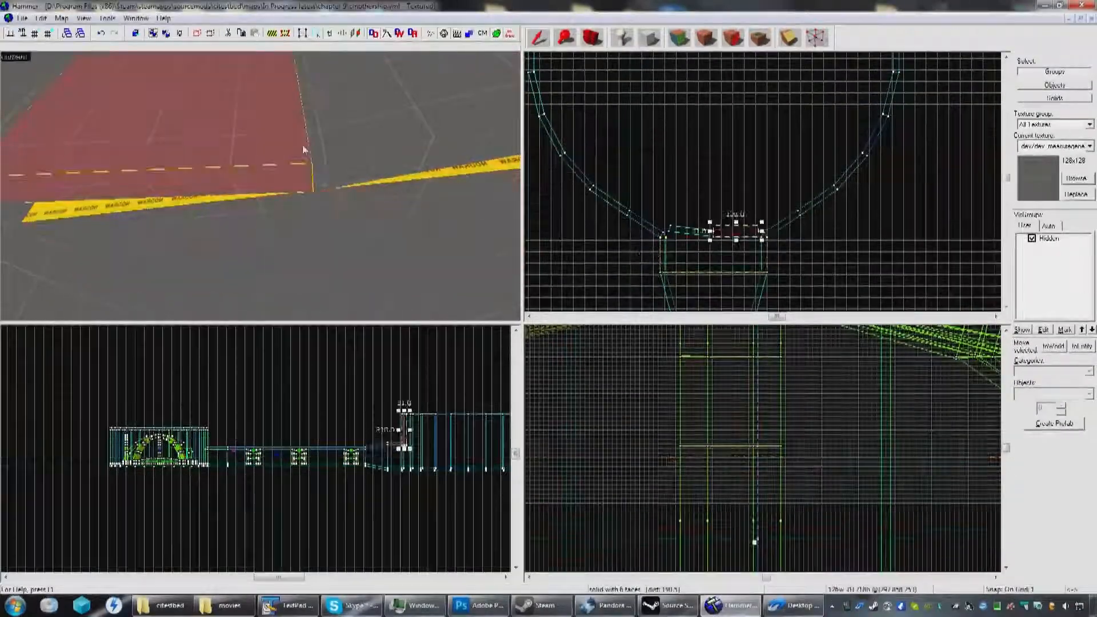
{"action": "left_click_drag", "start_coordinate": [758, 543], "coordinate": [759, 533]}
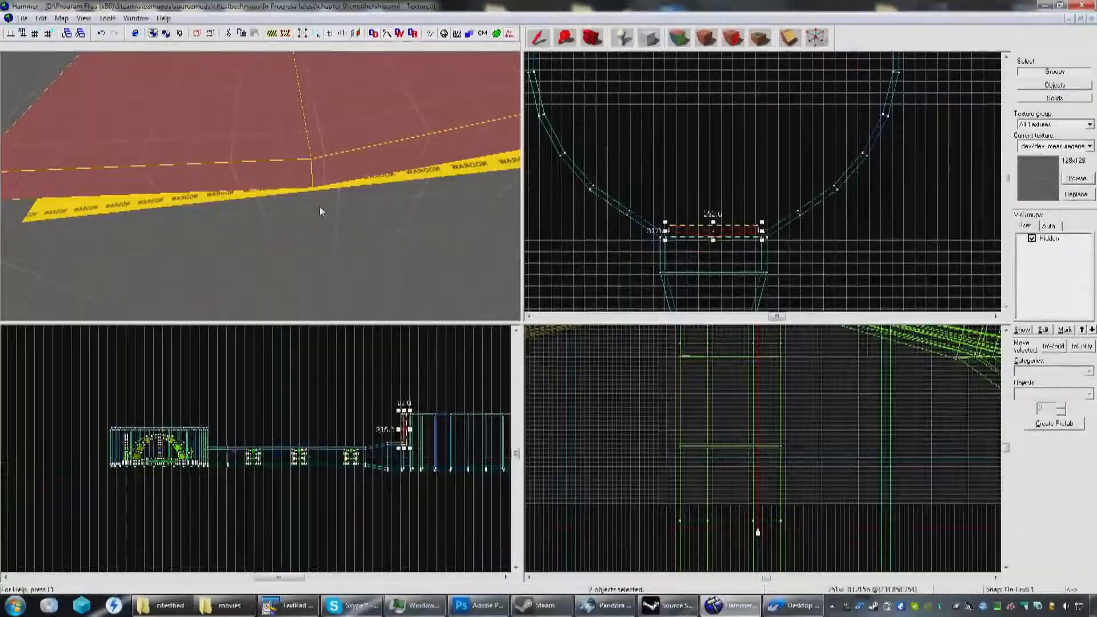
{"action": "left_click", "coordinate": [320, 207]}
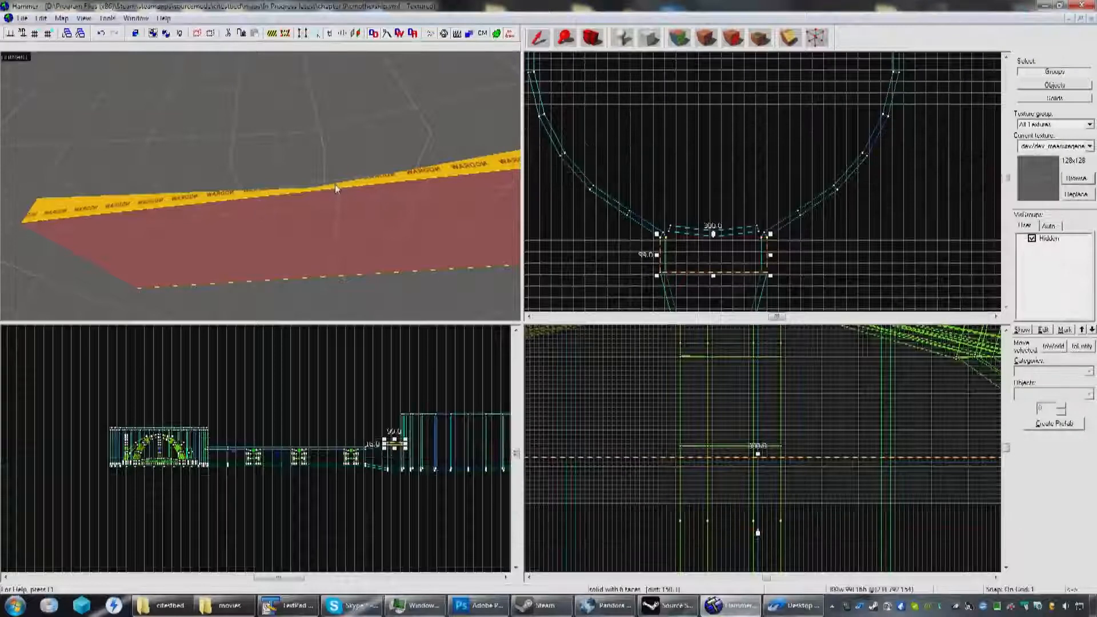
{"action": "key", "text": "z"}
{"action": "key", "text": "d"}
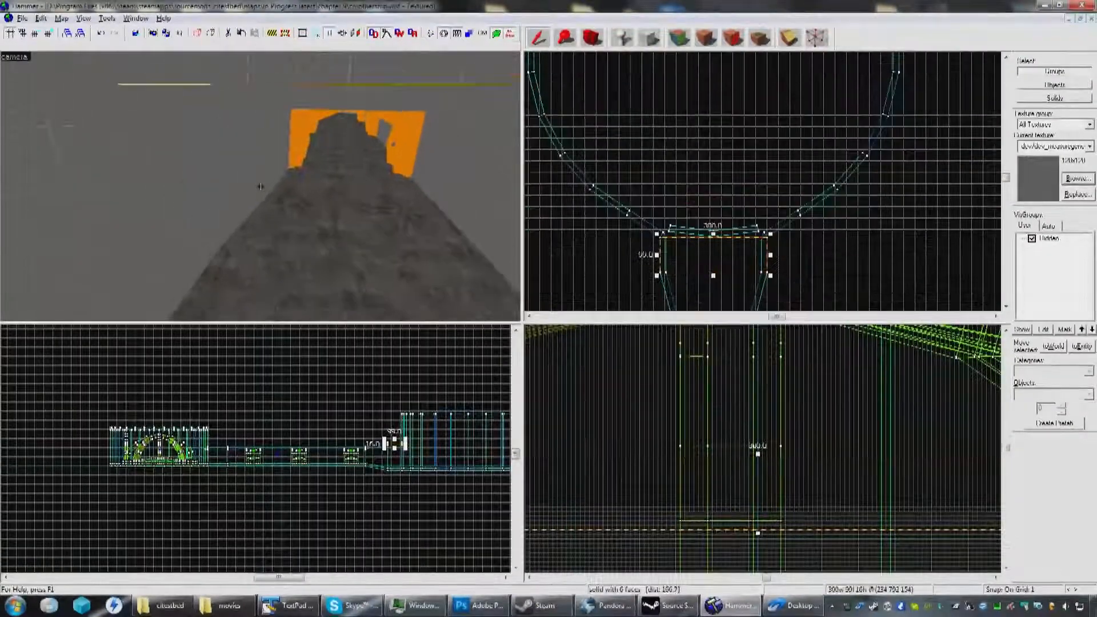
Step: Delete the left of the two wall segments above the corridor opening, keeping the right one
{"action": "left_click", "coordinate": [261, 187]}
{"action": "key", "text": "z"}
{"action": "scroll", "coordinate": [739, 245], "scroll_direction": "up", "scroll_amount": 5}
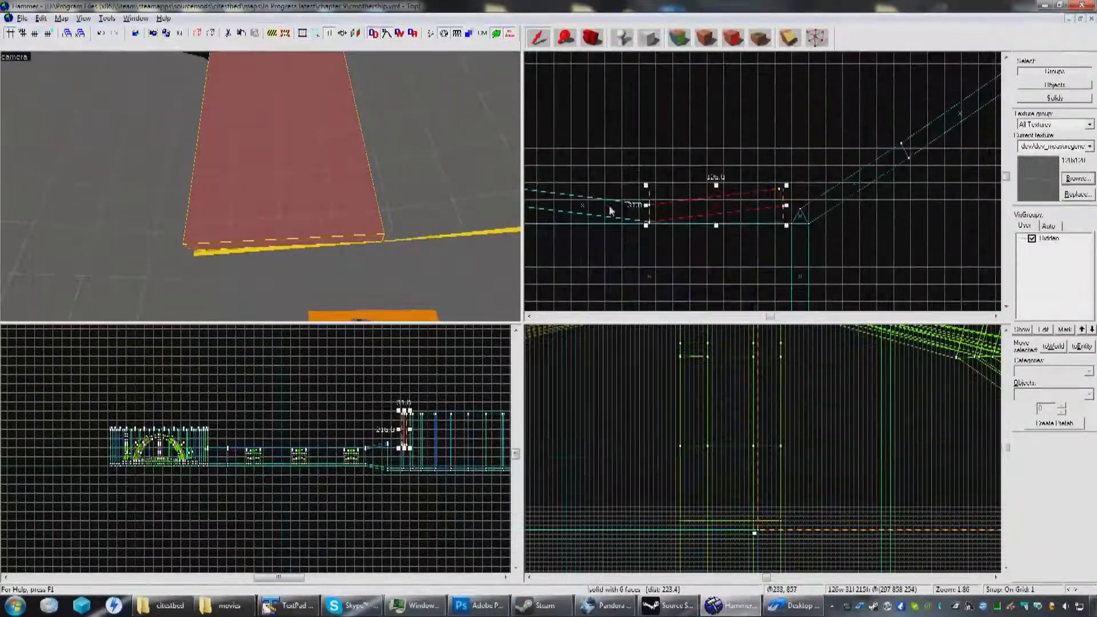
{"action": "left_click", "coordinate": [434, 189]}
{"action": "key", "text": "Delete"}
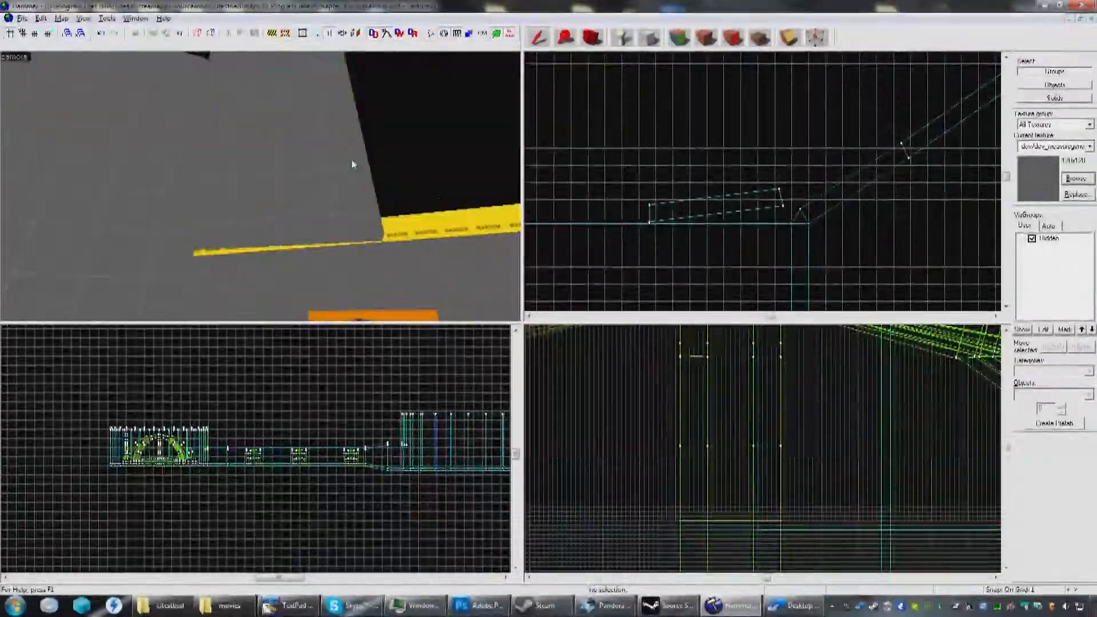
Step: Move the remaining segment's right end vertices so its end fits against the right corner's triangular filler brush
{"action": "left_click", "coordinate": [351, 160]}
{"action": "left_click", "coordinate": [815, 41]}
{"action": "scroll", "coordinate": [714, 172], "scroll_direction": "up", "scroll_amount": 6}
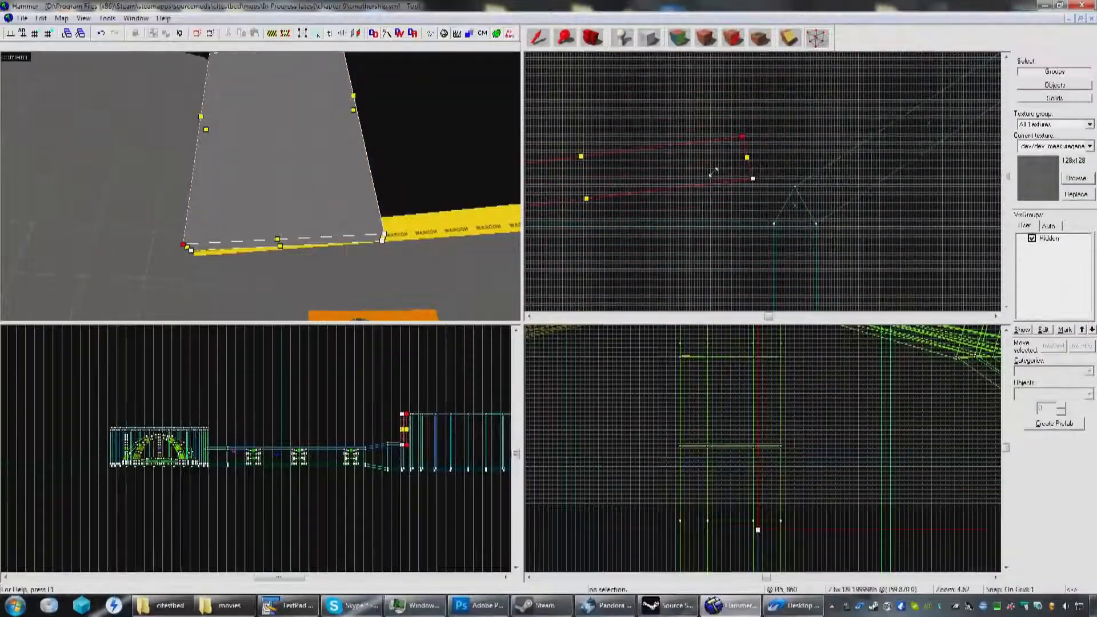
{"action": "mouse_move", "coordinate": [764, 125]}
{"action": "left_mouse_down"}
{"action": "mouse_move", "coordinate": [698, 182]}
{"action": "mouse_move", "coordinate": [755, 186]}
{"action": "mouse_move", "coordinate": [775, 223]}
{"action": "left_mouse_up"}
{"action": "scroll", "coordinate": [775, 222], "scroll_direction": "up", "scroll_amount": 6}
{"action": "mouse_move", "coordinate": [776, 96]}
{"action": "left_mouse_down"}
{"action": "mouse_move", "coordinate": [718, 122]}
{"action": "mouse_move", "coordinate": [836, 119]}
{"action": "left_mouse_up"}
{"action": "scroll", "coordinate": [817, 144], "scroll_direction": "down", "scroll_amount": 5}
{"action": "scroll", "coordinate": [817, 147], "scroll_direction": "up", "scroll_amount": 5}
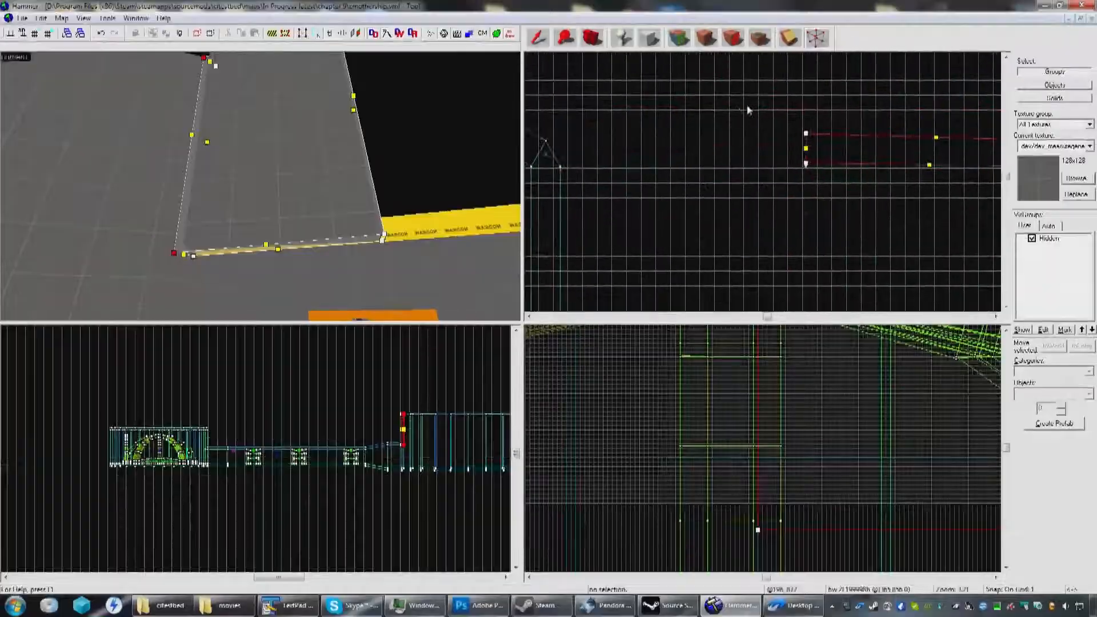
Step: Straighten the segment's left end and stretch its vertices across the opening to fit the left triangular filler brush
{"action": "left_click_drag", "start_coordinate": [840, 169], "coordinate": [842, 173]}
{"action": "middle_click_drag", "start_coordinate": [806, 132], "coordinate": [894, 148]}
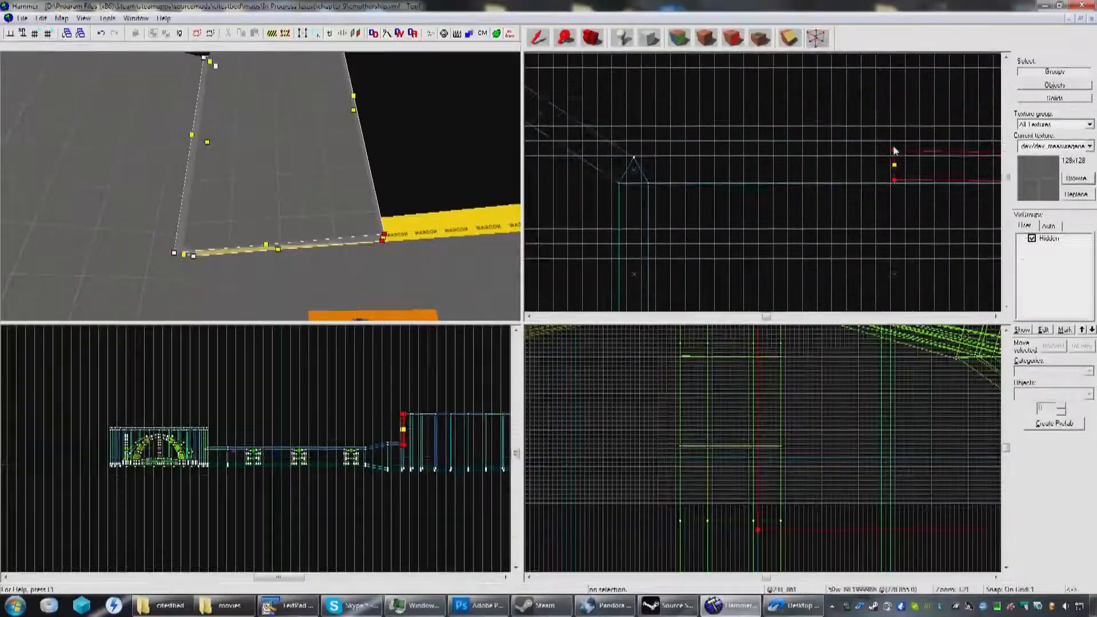
{"action": "left_click_drag", "start_coordinate": [895, 151], "coordinate": [577, 155]}
{"action": "scroll", "coordinate": [674, 158], "scroll_direction": "up", "scroll_amount": 5}
{"action": "scroll", "coordinate": [657, 172], "scroll_direction": "down", "scroll_amount": 5}
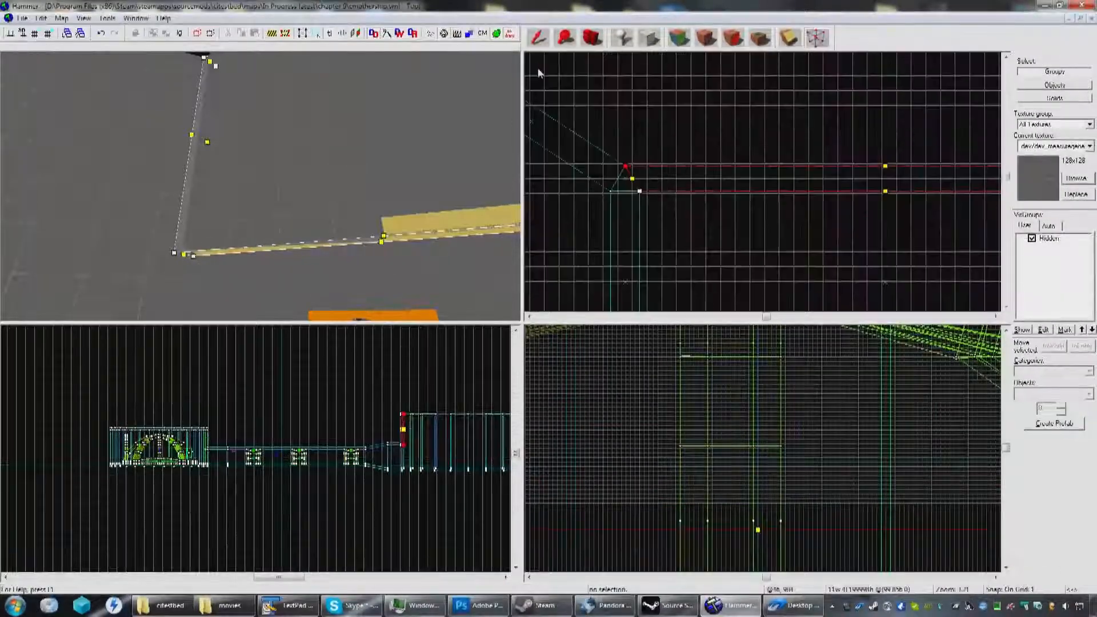
Step: Examine the wall above the corridor opening, the adjoining curved walls and the corner fillers for remaining gaps
{"action": "key", "text": "s"}
{"action": "key", "text": "w"}
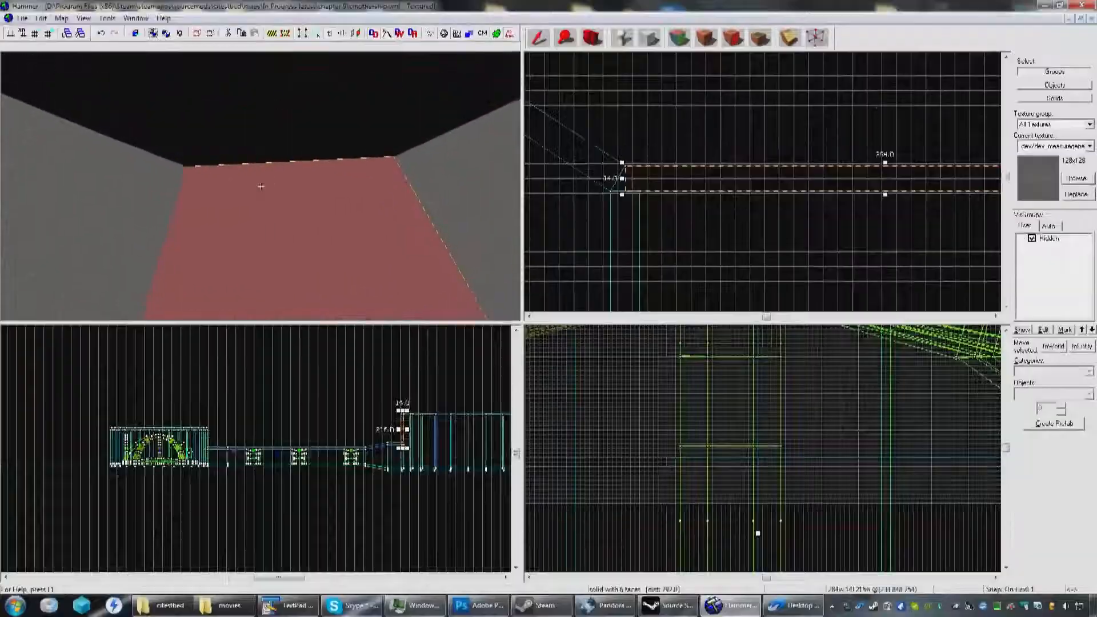
{"action": "key", "text": "s"}
{"action": "key", "text": "w"}
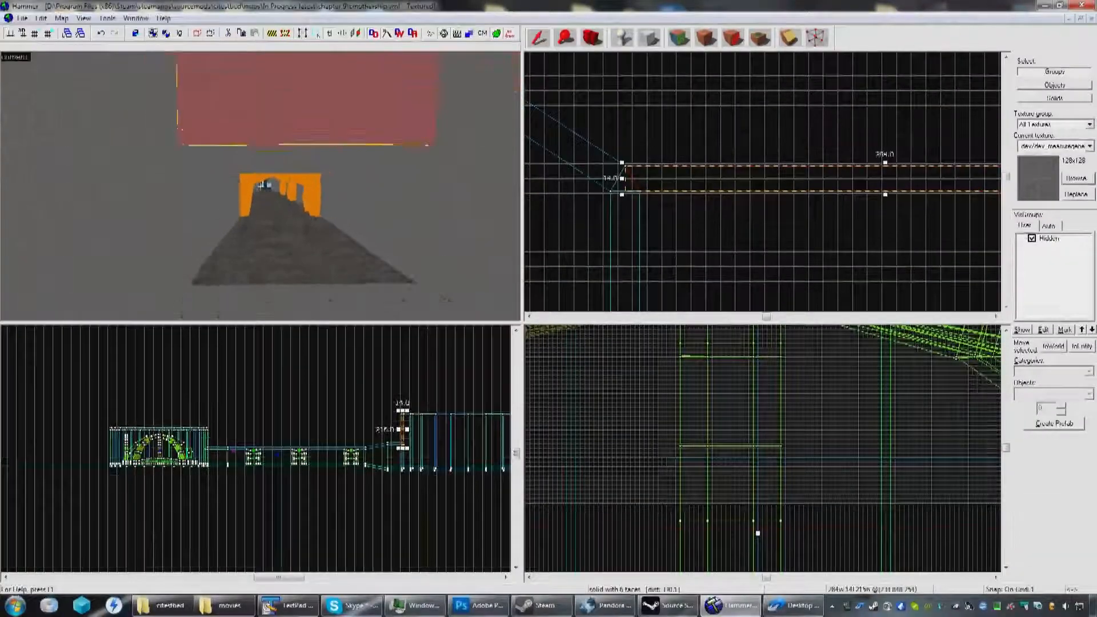
{"action": "key", "text": "s"}
{"action": "key", "text": "z"}
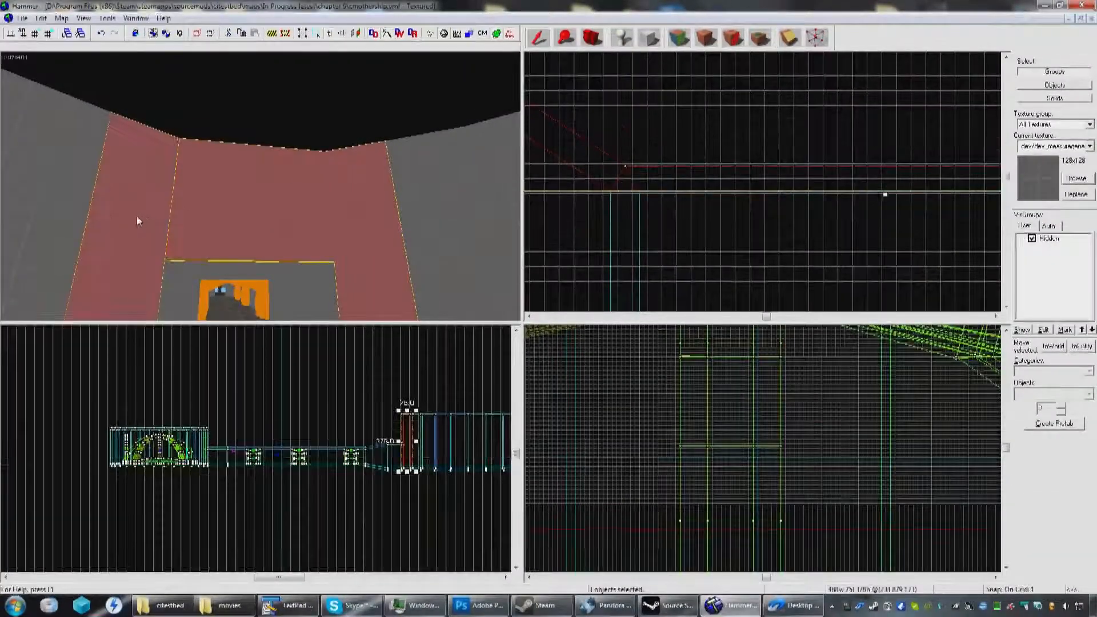
{"action": "key", "text": "z"}
{"action": "key", "text": "w"}
{"action": "key", "text": "z"}
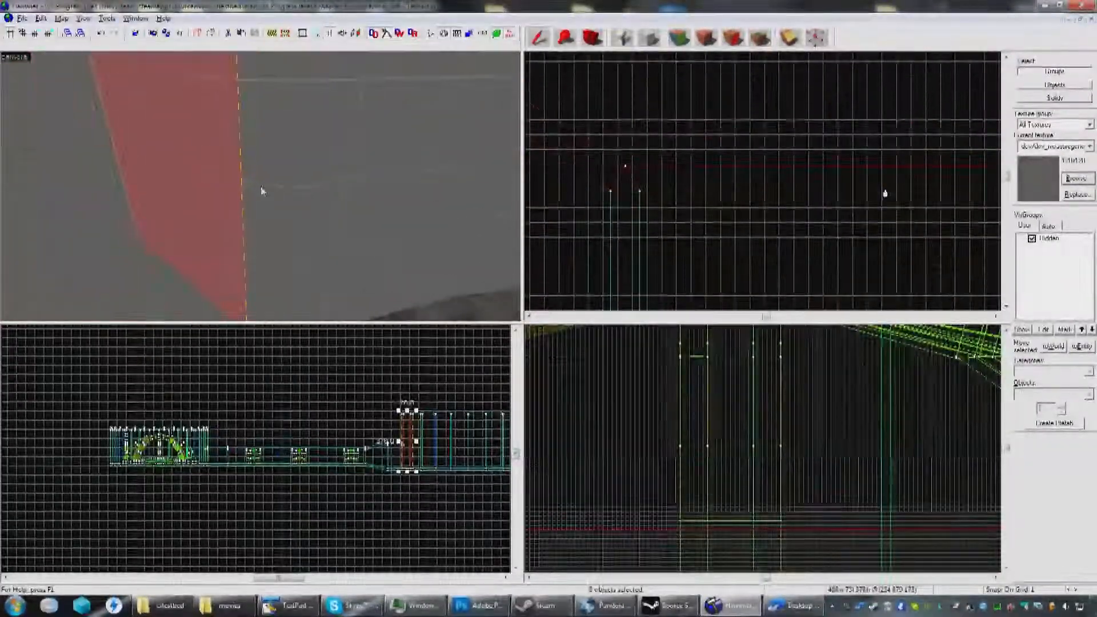
{"action": "key", "text": "w"}
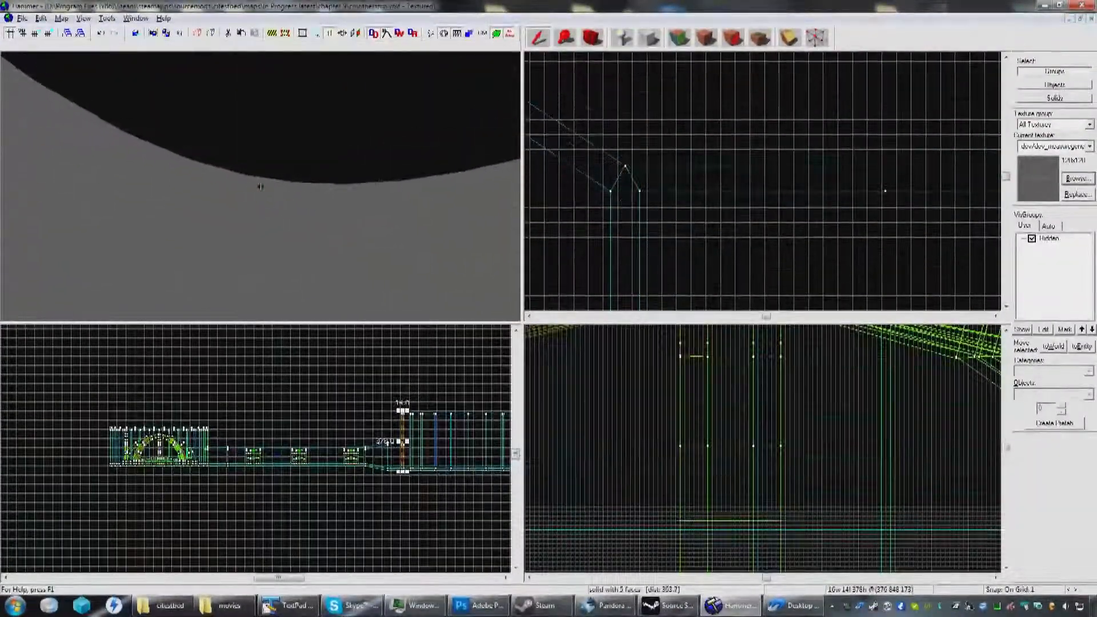
{"action": "key", "text": "w"}
{"action": "key", "text": "w"}
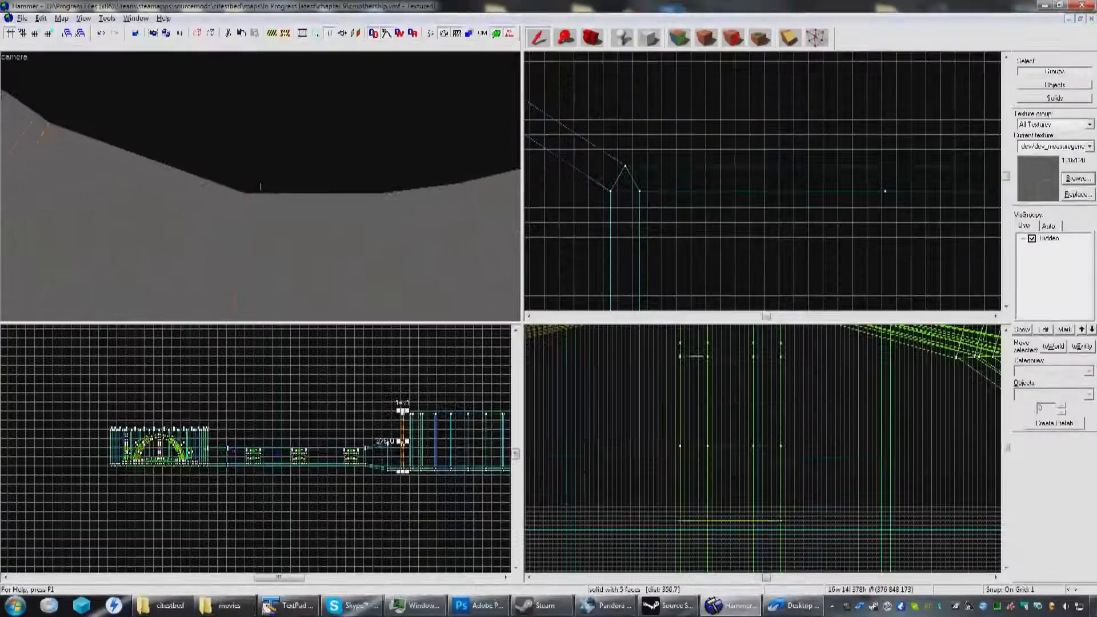
{"action": "key", "text": "w"}
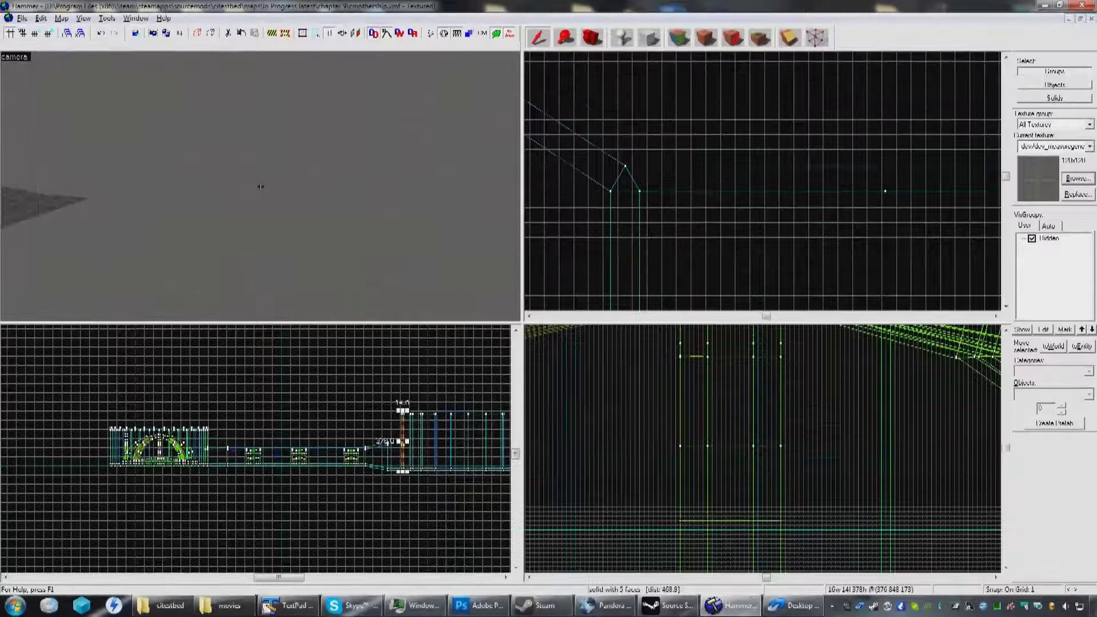
{"action": "key", "text": "w"}
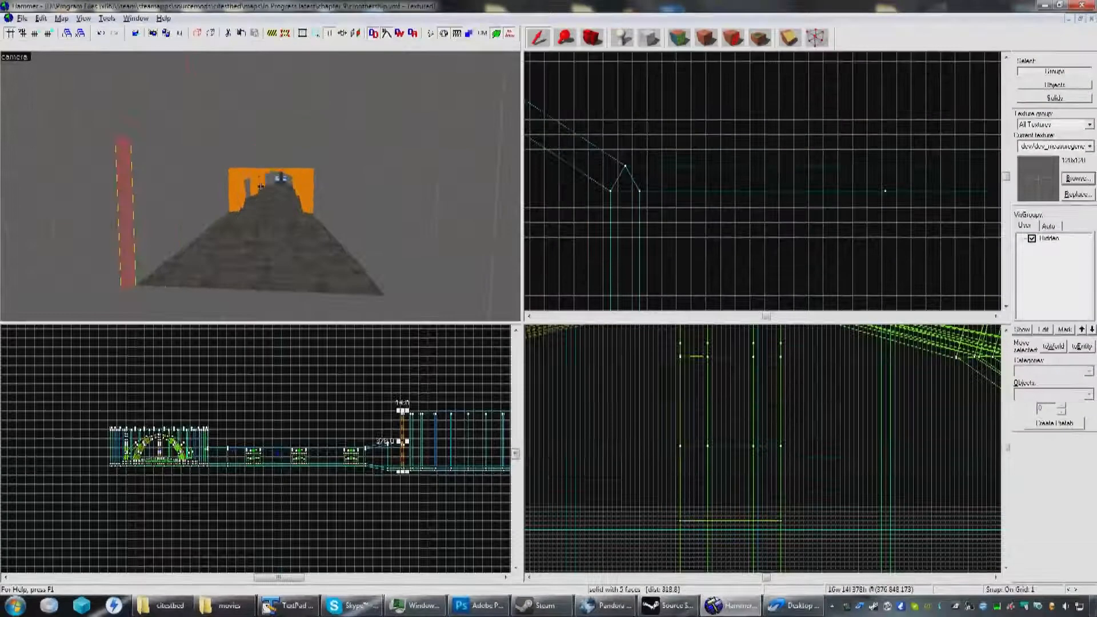
{"action": "key", "text": "w"}
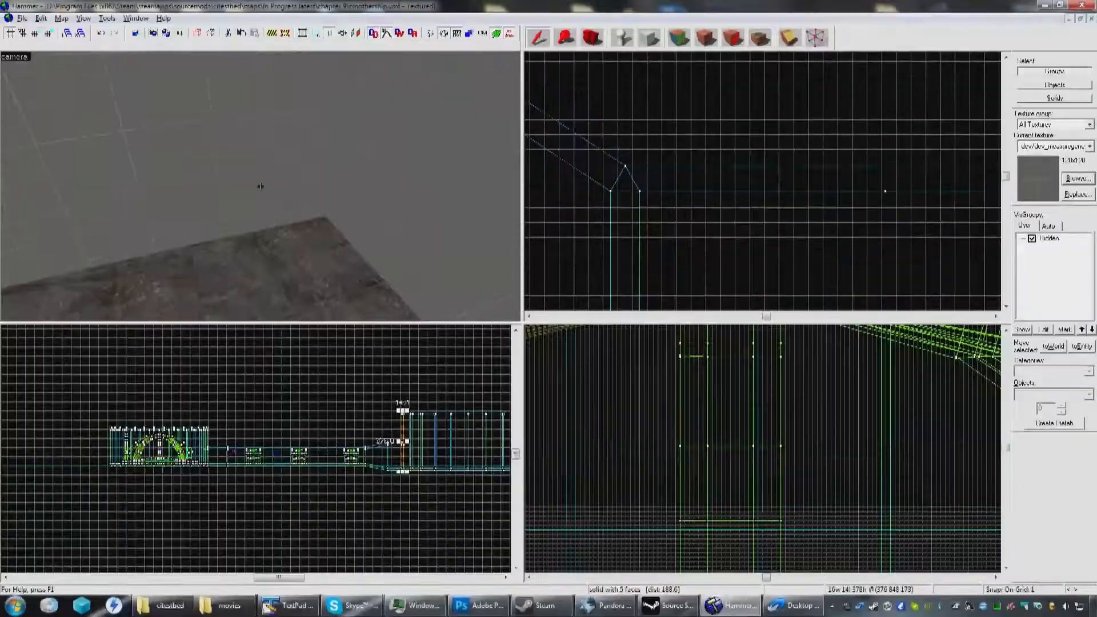
Step: Duplicate the room's circular floor brush and place the copy directly on top of the walls as the ceiling
{"action": "key", "text": "z"}
{"action": "left_click", "coordinate": [252, 223]}
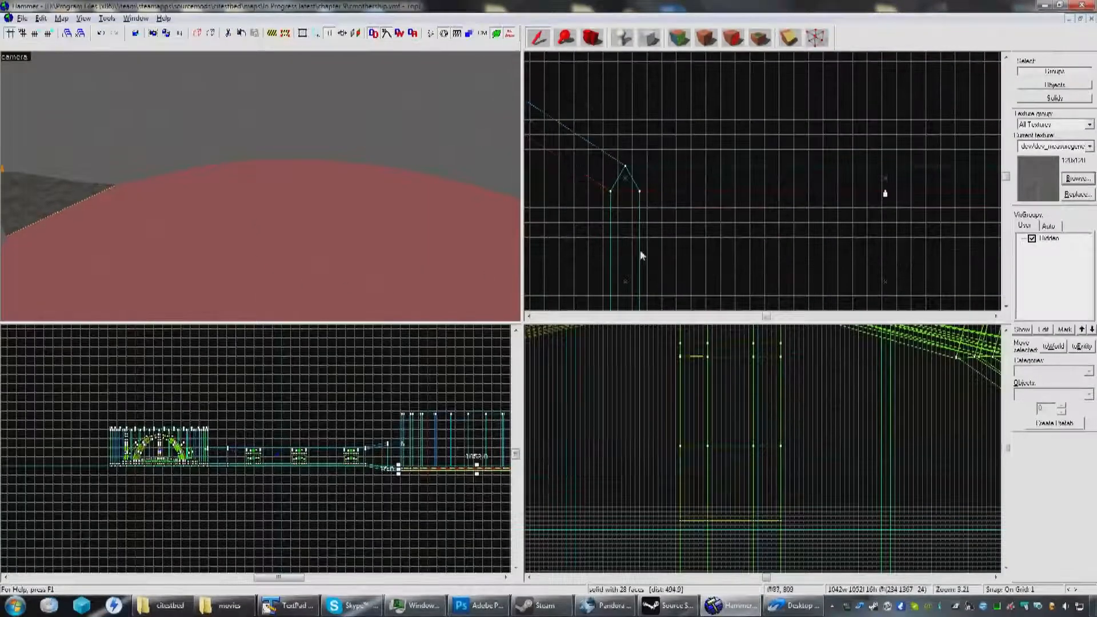
{"action": "scroll", "coordinate": [688, 446], "scroll_direction": "down", "scroll_amount": 10}
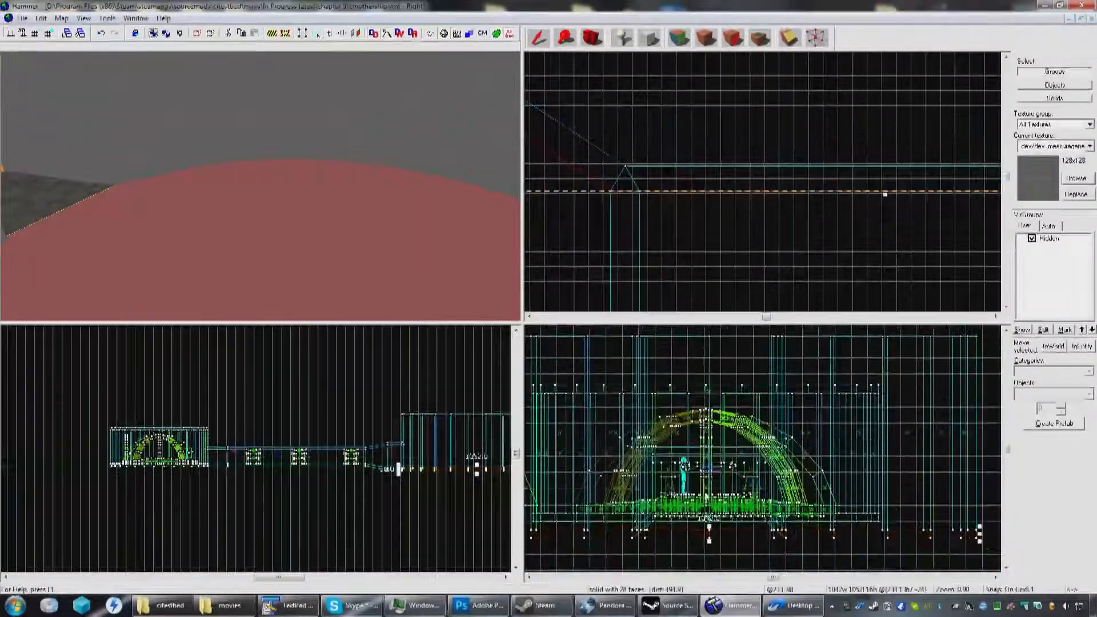
{"action": "left_click_drag", "start_coordinate": [693, 529], "coordinate": [706, 393]}
{"action": "middle_click_drag", "start_coordinate": [678, 391], "coordinate": [690, 468]}
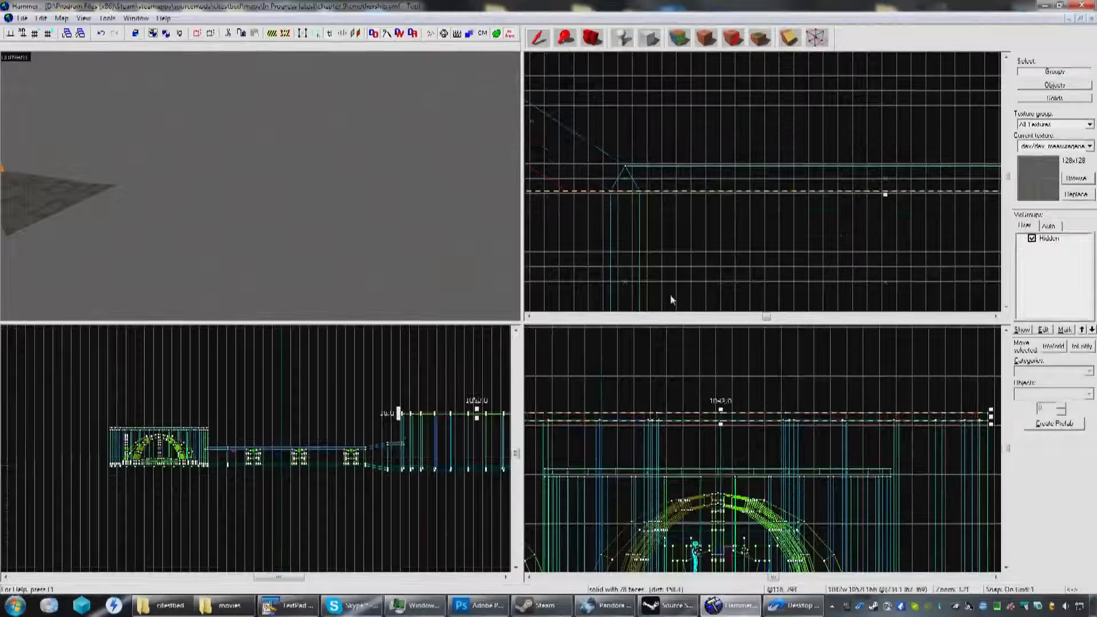
{"action": "scroll", "coordinate": [654, 450], "scroll_direction": "up", "scroll_amount": 10}
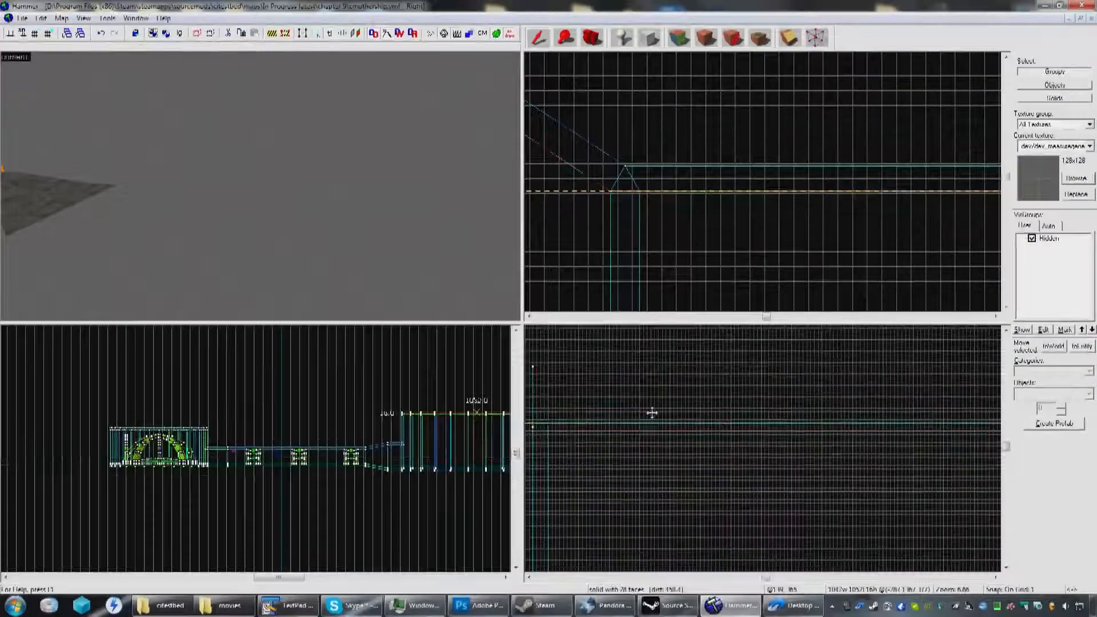
Step: Split the ceiling brush with a vertical cut through its centre in the top view, keeping both halves
{"action": "scroll", "coordinate": [703, 208], "scroll_direction": "down", "scroll_amount": 8}
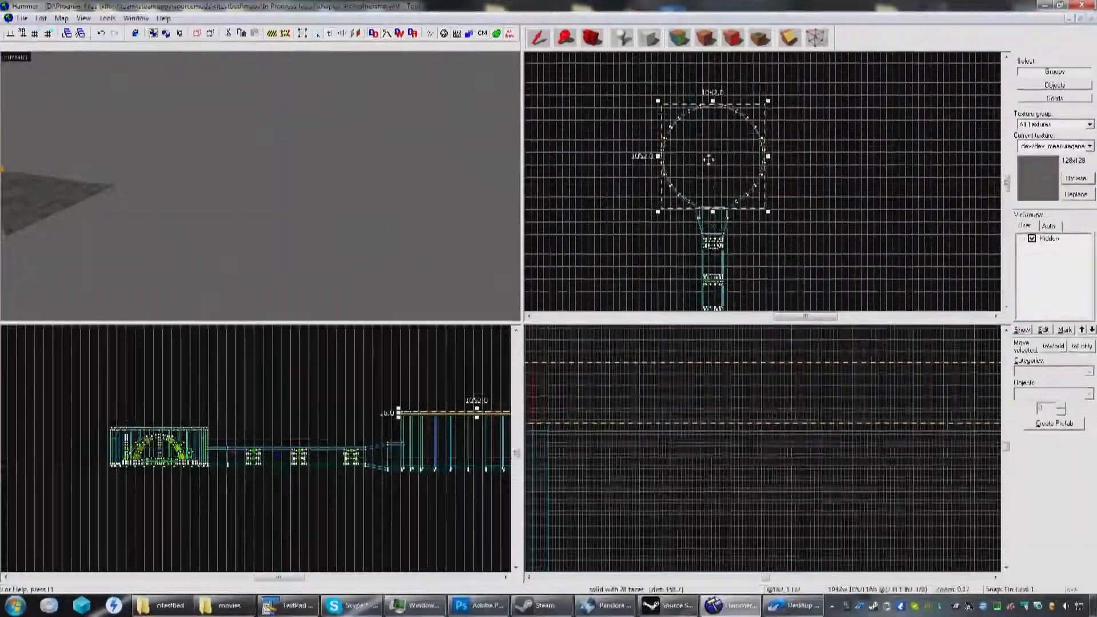
{"action": "scroll", "coordinate": [712, 177], "scroll_direction": "up", "scroll_amount": 4}
{"action": "scroll", "coordinate": [712, 177], "scroll_direction": "down", "scroll_amount": 3}
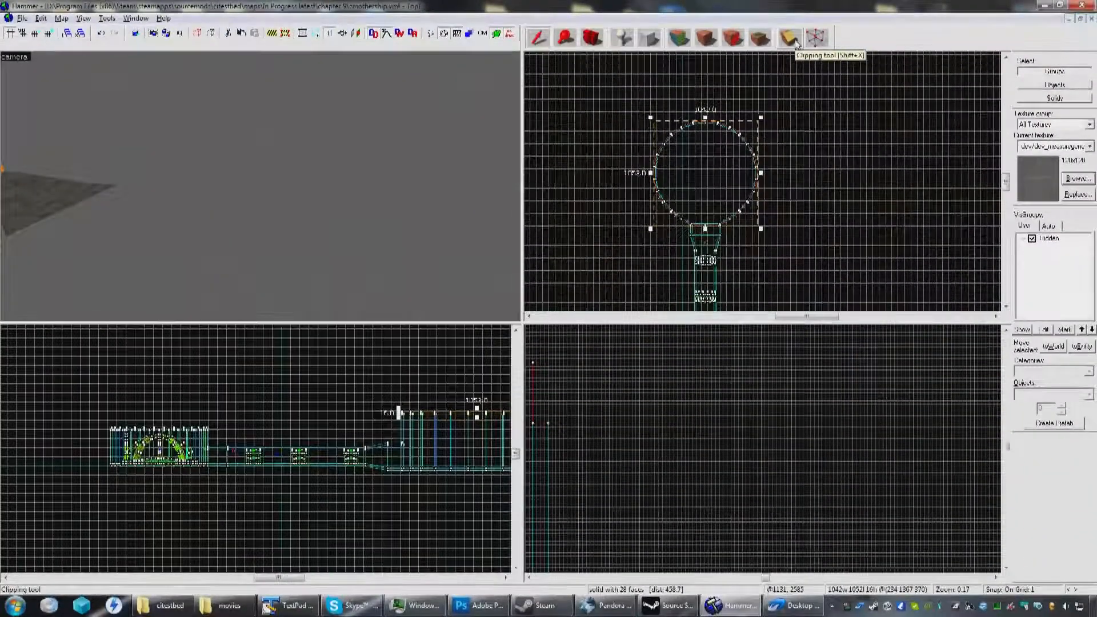
{"action": "left_click", "coordinate": [797, 45]}
{"action": "scroll", "coordinate": [704, 125], "scroll_direction": "up", "scroll_amount": 15}
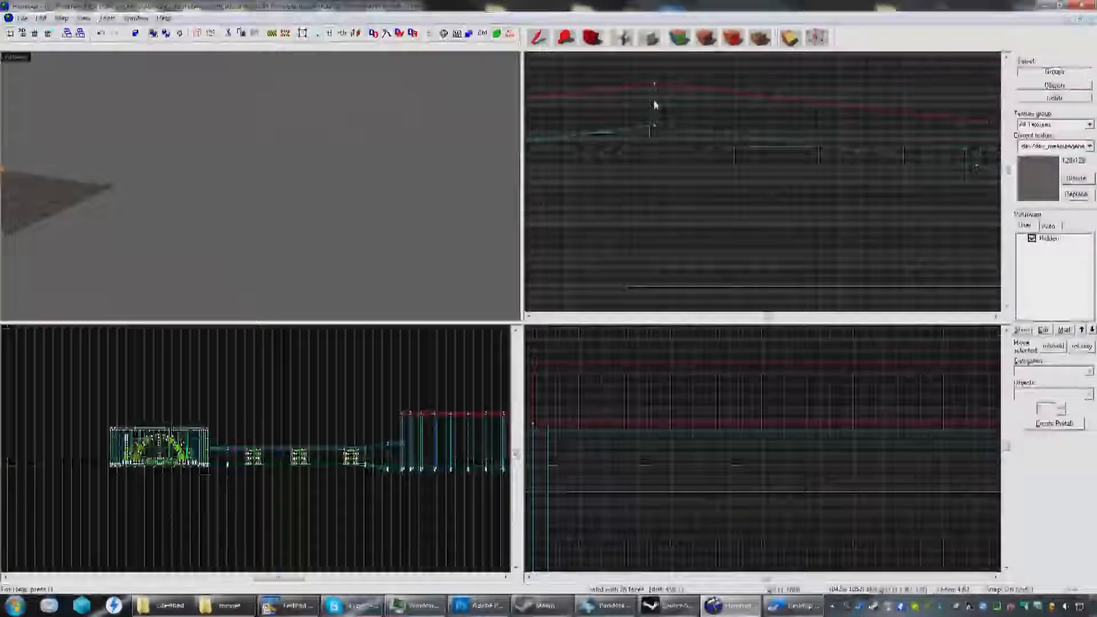
{"action": "left_click_drag", "start_coordinate": [654, 101], "coordinate": [655, 130]}
{"action": "key", "text": "shift+x"}
{"action": "key", "text": "shift+x"}
{"action": "key", "text": "Return"}
Step: Split the two ceiling halves with a horizontal cut through the centre in the top view, keeping all four quarters
{"action": "scroll", "coordinate": [654, 131], "scroll_direction": "down", "scroll_amount": 5}
{"action": "scroll", "coordinate": [656, 134], "scroll_direction": "down", "scroll_amount": 4}
{"action": "scroll", "coordinate": [697, 203], "scroll_direction": "up", "scroll_amount": 8}
{"action": "scroll", "coordinate": [655, 179], "scroll_direction": "up", "scroll_amount": 8}
{"action": "left_click_drag", "start_coordinate": [630, 171], "coordinate": [664, 176]}
{"action": "key", "text": "Return"}
Step: Clip the ceiling diagonally through its centre, from the upper-right rim vertex to the lower-left one, keeping both sides
{"action": "scroll", "coordinate": [658, 173], "scroll_direction": "down", "scroll_amount": 8}
{"action": "middle_click_drag", "start_coordinate": [807, 131], "coordinate": [746, 181]}
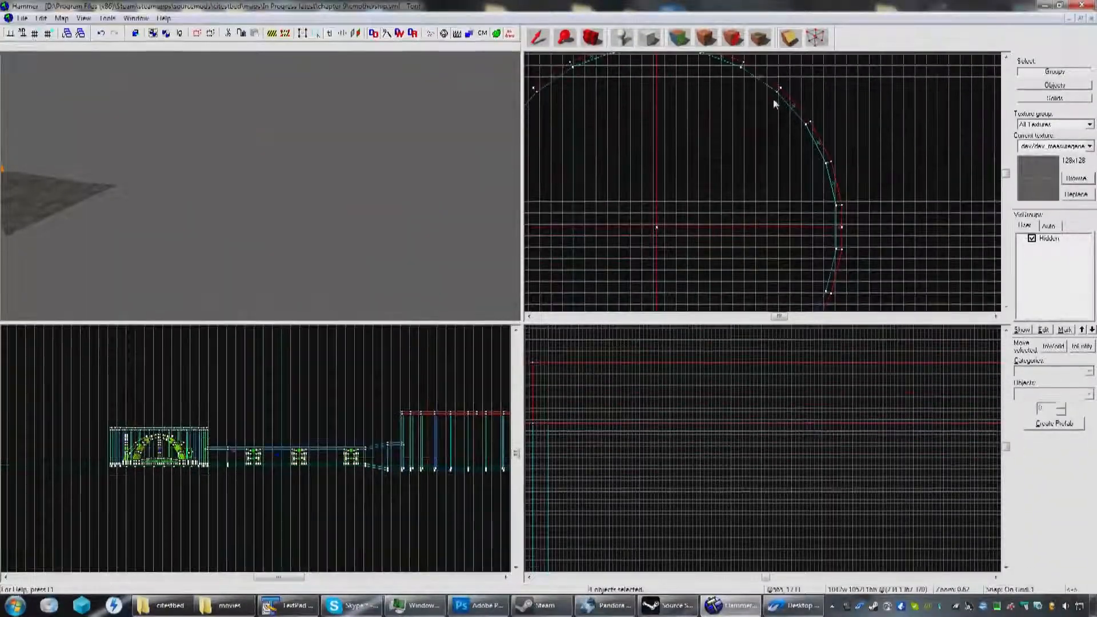
{"action": "scroll", "coordinate": [743, 150], "scroll_direction": "up", "scroll_amount": 14}
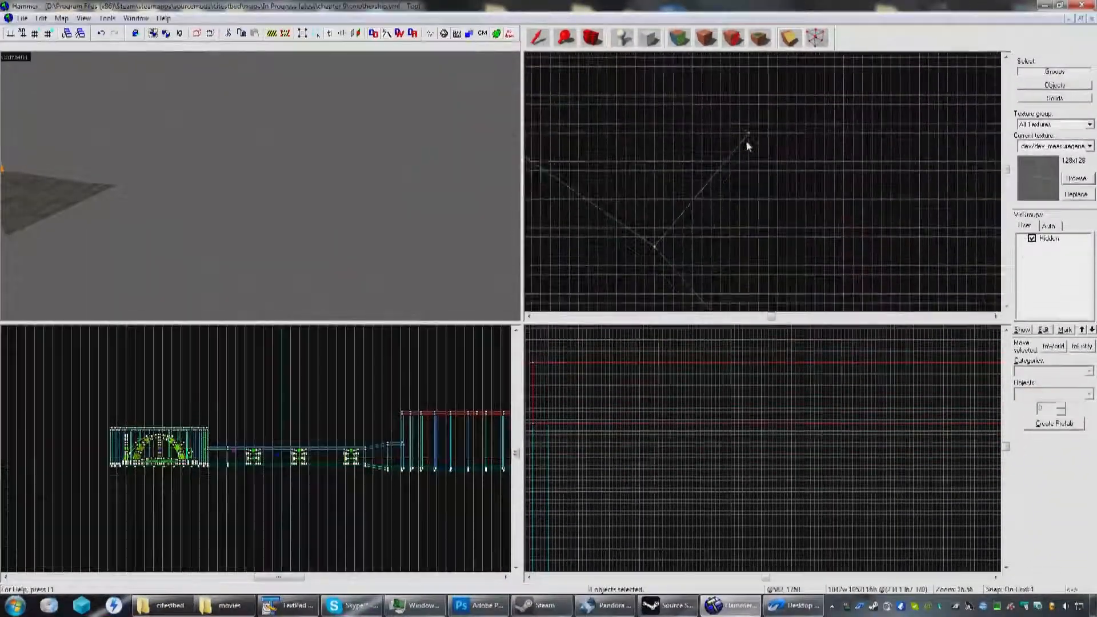
{"action": "scroll", "coordinate": [749, 138], "scroll_direction": "down", "scroll_amount": 15}
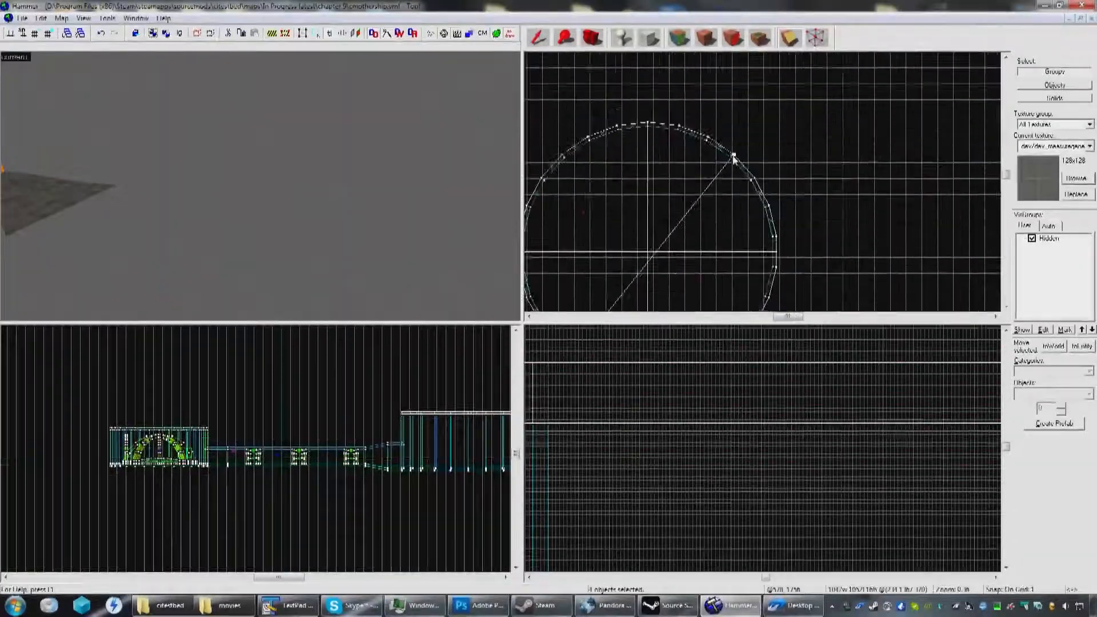
{"action": "scroll", "coordinate": [646, 258], "scroll_direction": "up", "scroll_amount": 2}
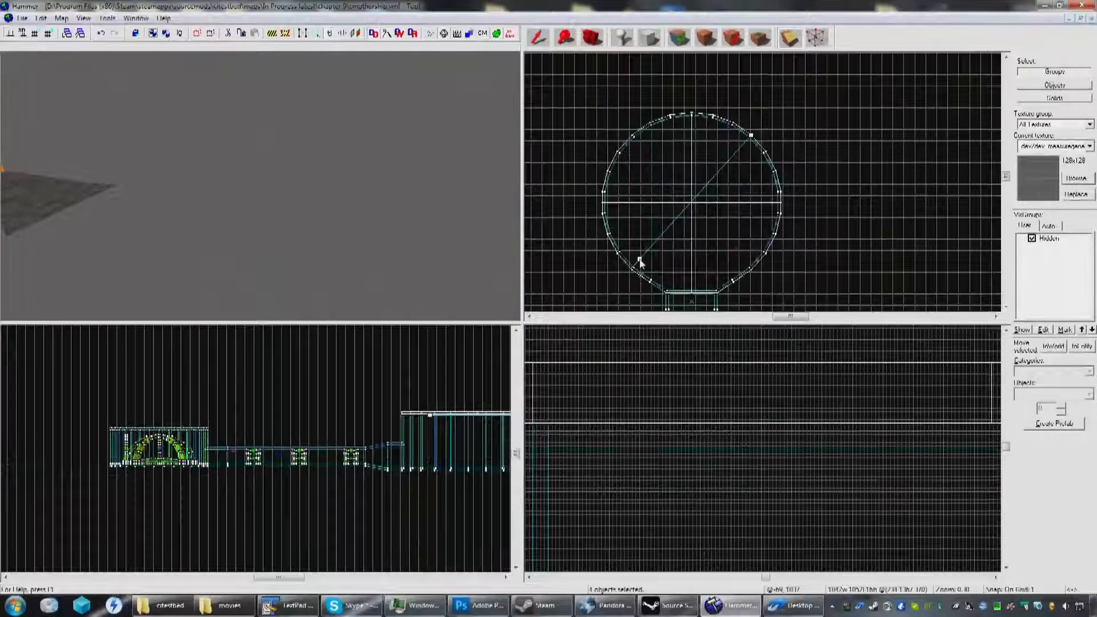
{"action": "scroll", "coordinate": [631, 275], "scroll_direction": "up", "scroll_amount": 14}
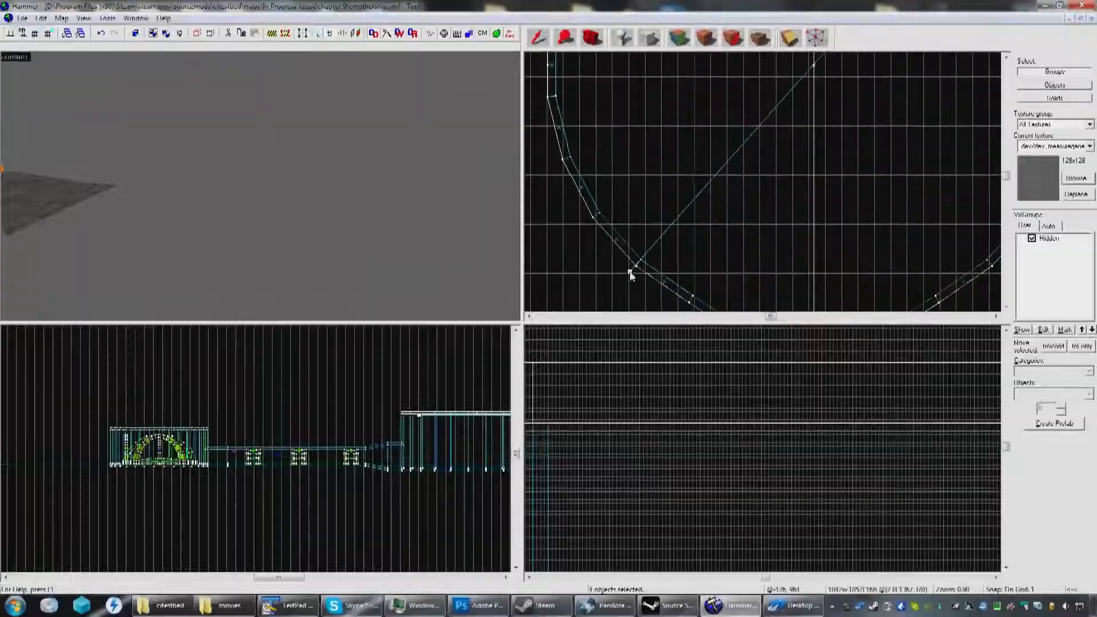
{"action": "scroll", "coordinate": [630, 252], "scroll_direction": "down", "scroll_amount": 6}
{"action": "scroll", "coordinate": [716, 182], "scroll_direction": "up", "scroll_amount": 5}
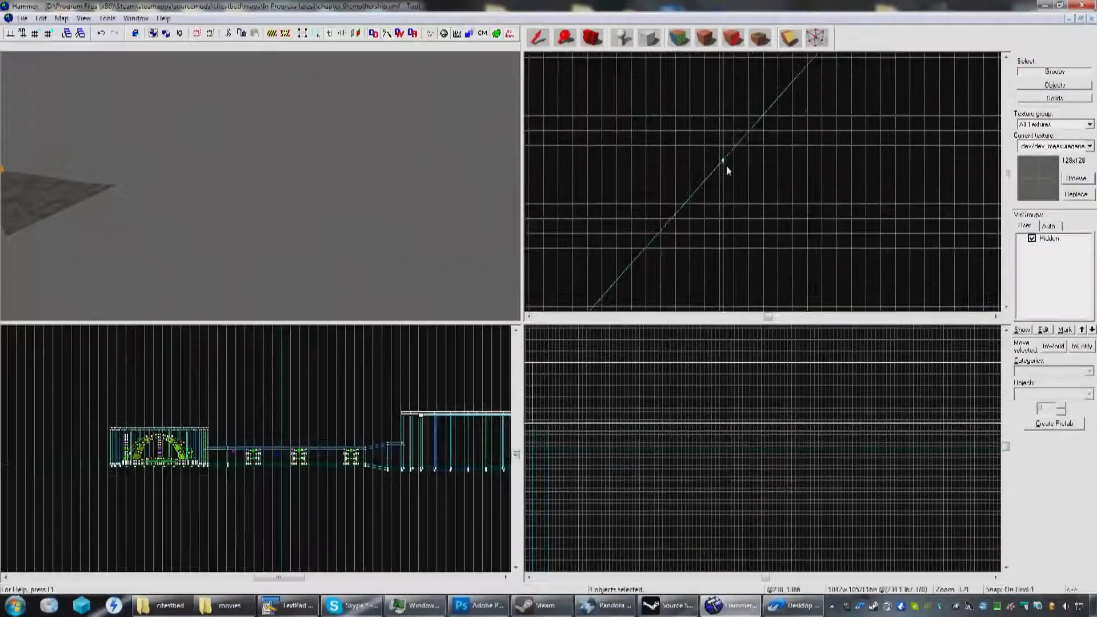
{"action": "scroll", "coordinate": [798, 158], "scroll_direction": "down", "scroll_amount": 20}
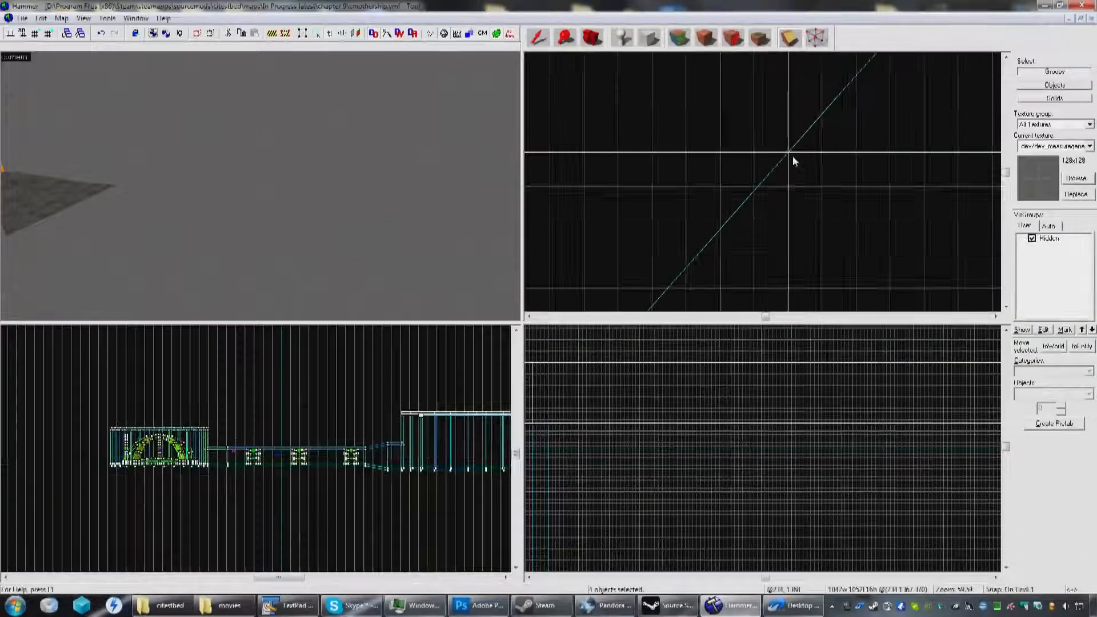
{"action": "scroll", "coordinate": [788, 166], "scroll_direction": "up", "scroll_amount": 15}
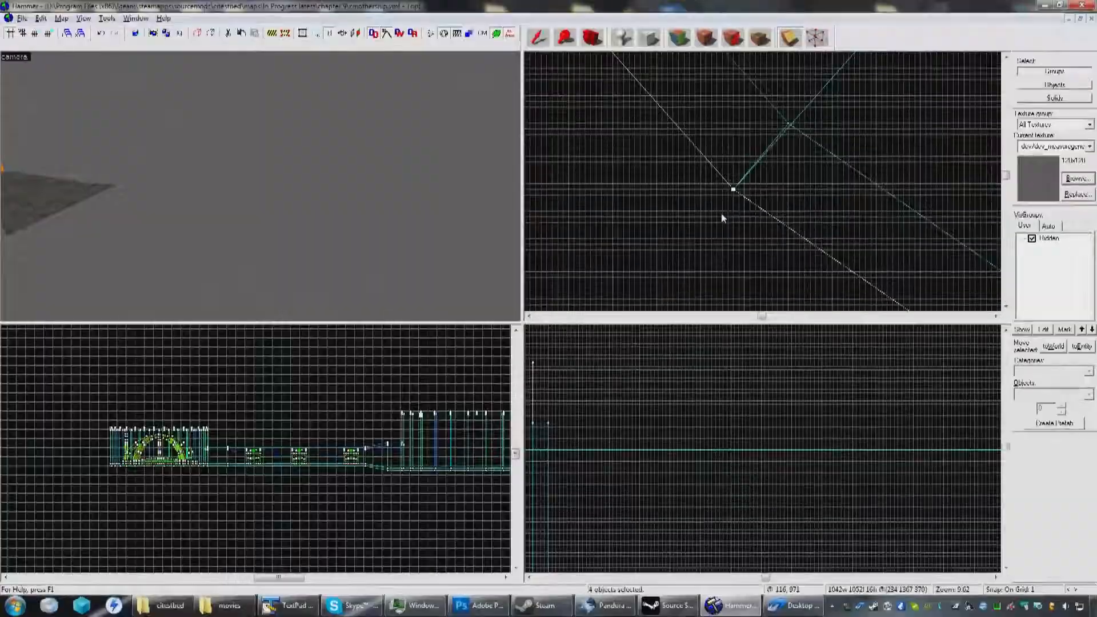
{"action": "scroll", "coordinate": [722, 226], "scroll_direction": "down", "scroll_amount": 17}
{"action": "key", "text": "Return"}
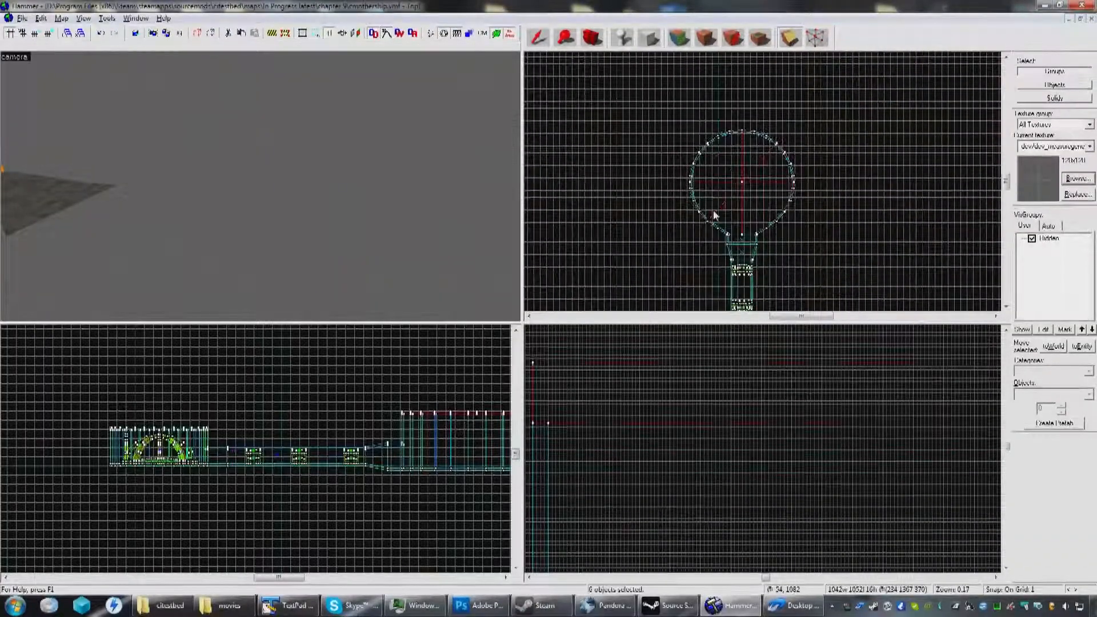
Step: Clip the ceiling along the opposite diagonal, from the upper-left rim vertex to the lower-right one, keeping all eight wedges
{"action": "scroll", "coordinate": [702, 158], "scroll_direction": "up", "scroll_amount": 12}
{"action": "scroll", "coordinate": [698, 155], "scroll_direction": "up", "scroll_amount": 4}
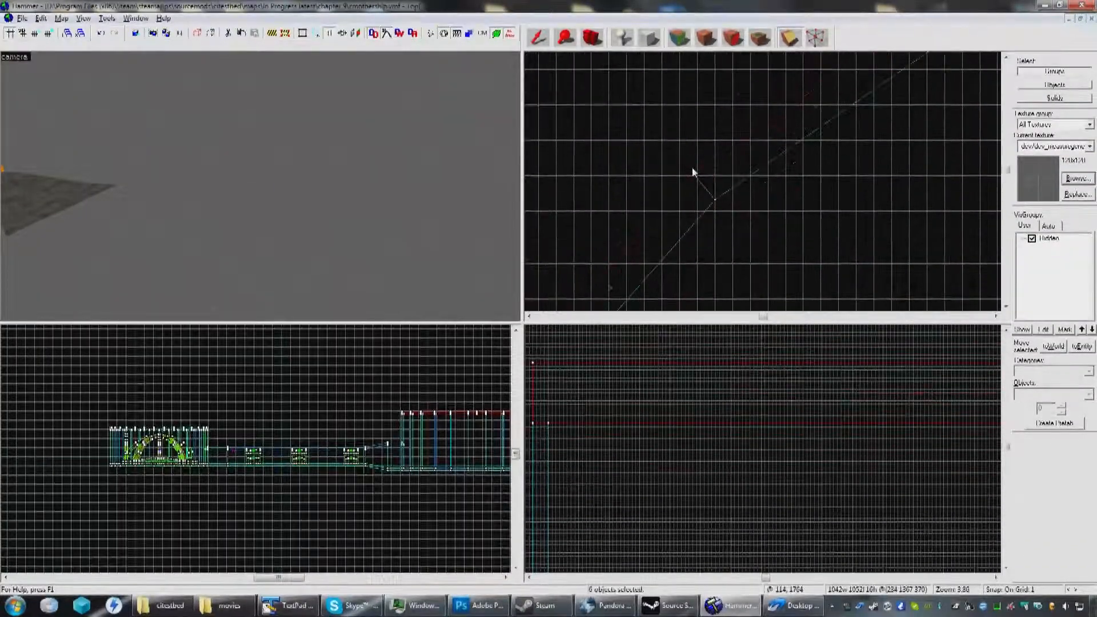
{"action": "scroll", "coordinate": [695, 175], "scroll_direction": "down", "scroll_amount": 7}
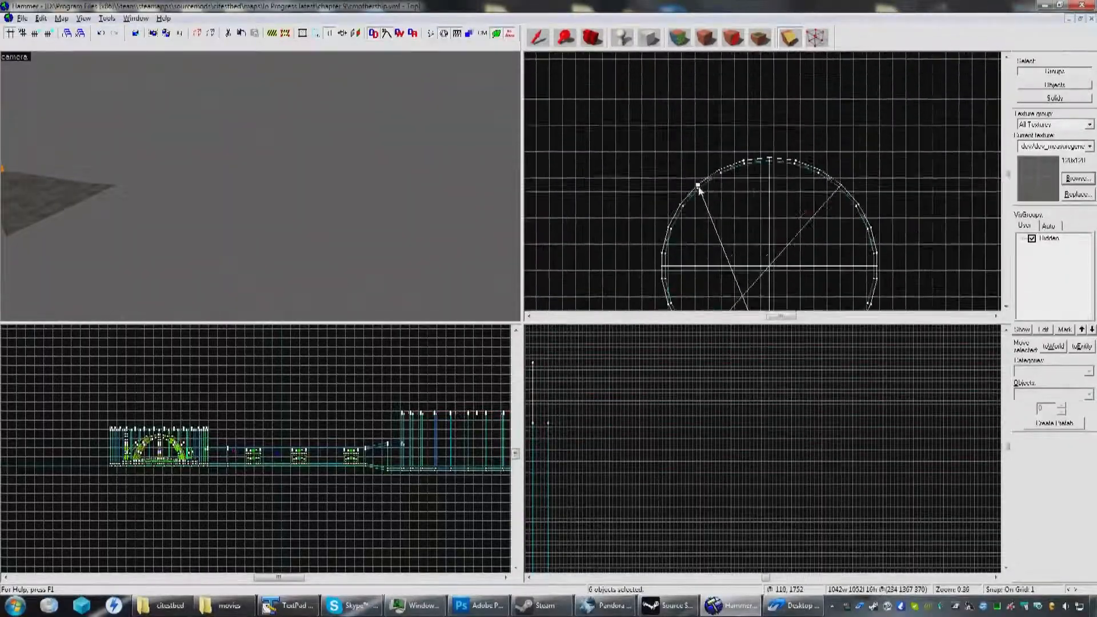
{"action": "scroll", "coordinate": [756, 252], "scroll_direction": "up", "scroll_amount": 5}
{"action": "scroll", "coordinate": [801, 282], "scroll_direction": "down", "scroll_amount": 6}
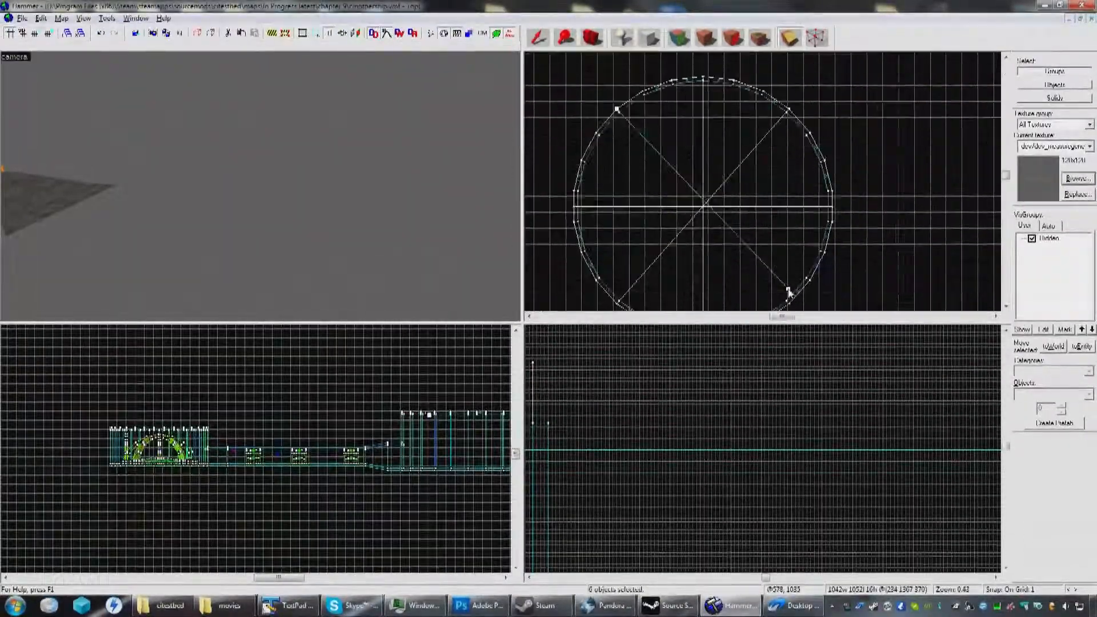
{"action": "scroll", "coordinate": [790, 294], "scroll_direction": "up", "scroll_amount": 6}
{"action": "scroll", "coordinate": [789, 293], "scroll_direction": "down", "scroll_amount": 5}
{"action": "scroll", "coordinate": [789, 295], "scroll_direction": "up", "scroll_amount": 8}
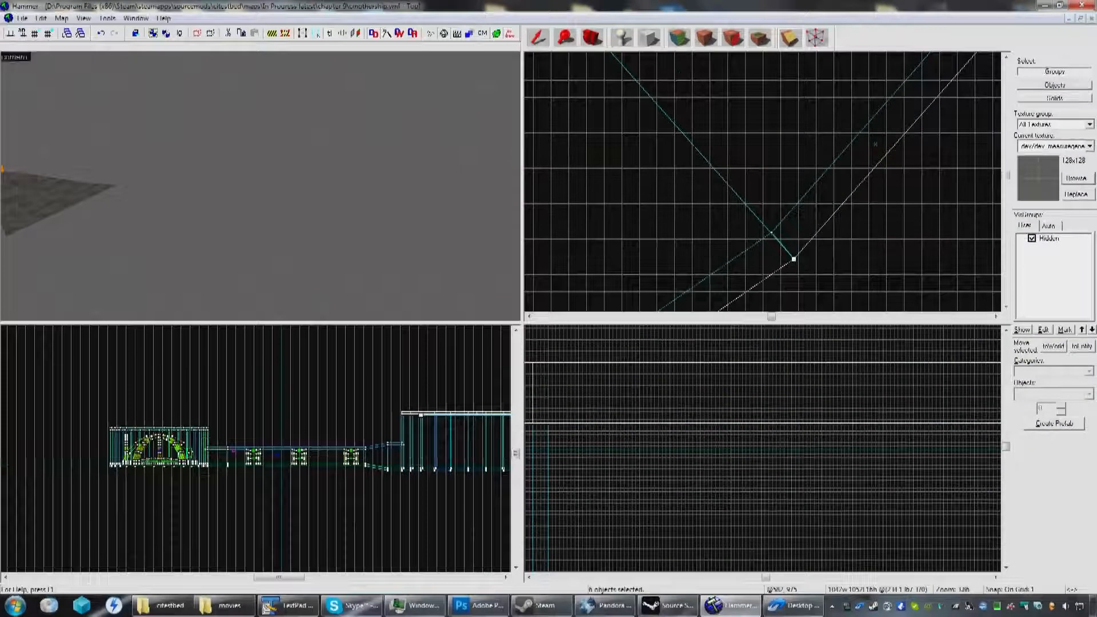
{"action": "scroll", "coordinate": [796, 263], "scroll_direction": "up", "scroll_amount": 6}
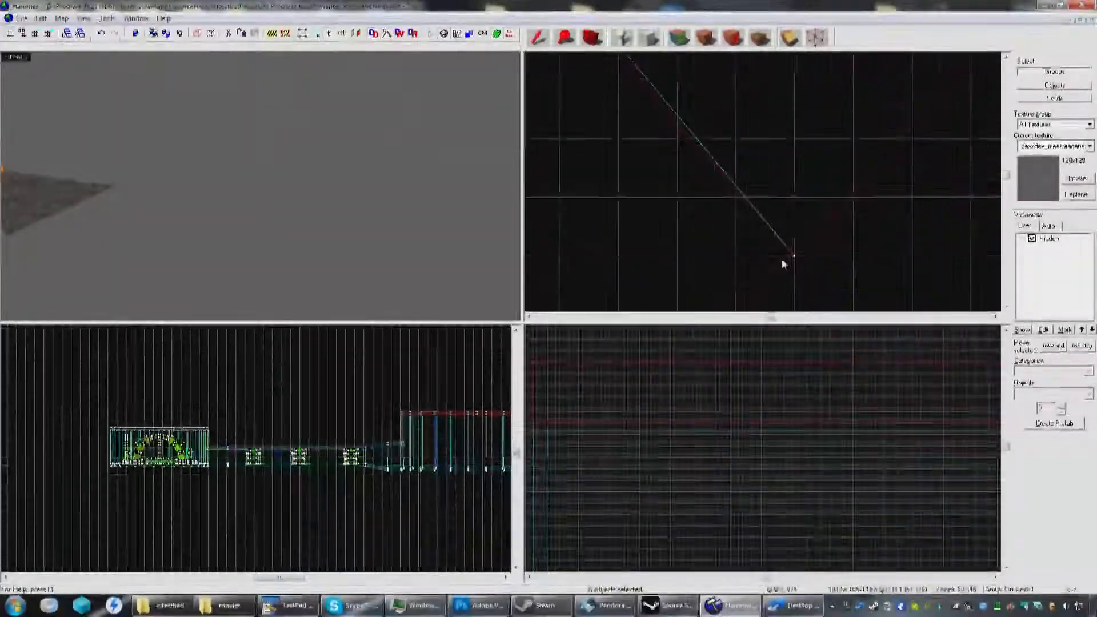
Step: Examine how the ceiling cuts meet at the circle's centre and run out to the rim vertices
{"action": "scroll", "coordinate": [782, 259], "scroll_direction": "down", "scroll_amount": 5}
{"action": "scroll", "coordinate": [709, 263], "scroll_direction": "up", "scroll_amount": 6}
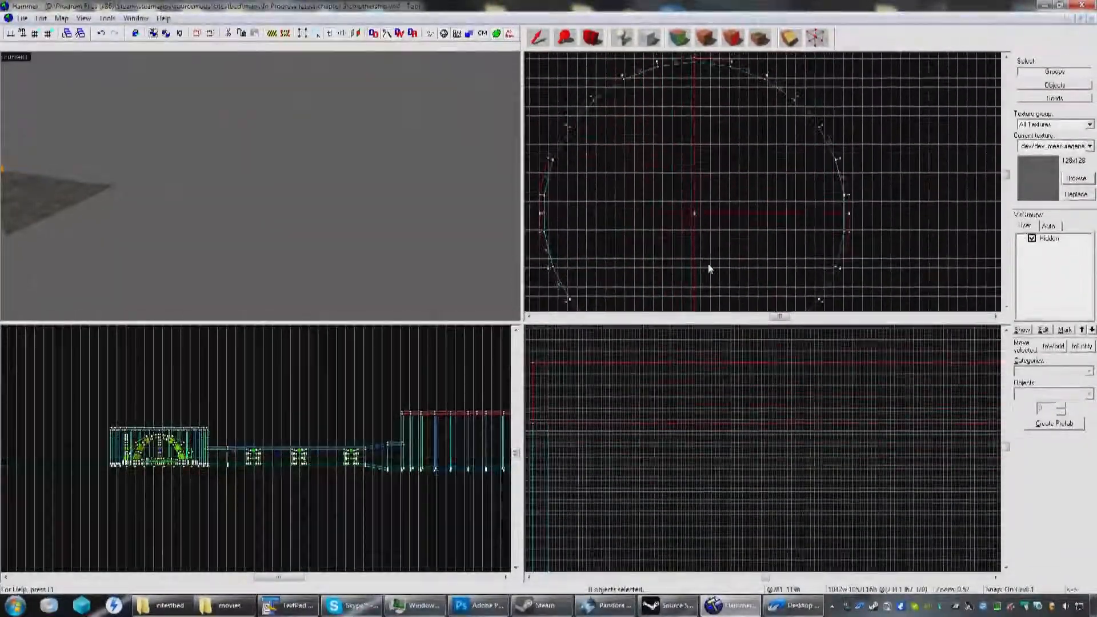
{"action": "scroll", "coordinate": [696, 231], "scroll_direction": "up", "scroll_amount": 4}
{"action": "scroll", "coordinate": [675, 215], "scroll_direction": "down", "scroll_amount": 8}
{"action": "middle_click_drag", "start_coordinate": [740, 212], "coordinate": [885, 201]}
{"action": "scroll", "coordinate": [607, 228], "scroll_direction": "up", "scroll_amount": 2}
{"action": "middle_click_drag", "start_coordinate": [949, 238], "coordinate": [780, 216]}
{"action": "scroll", "coordinate": [779, 164], "scroll_direction": "up", "scroll_amount": 7}
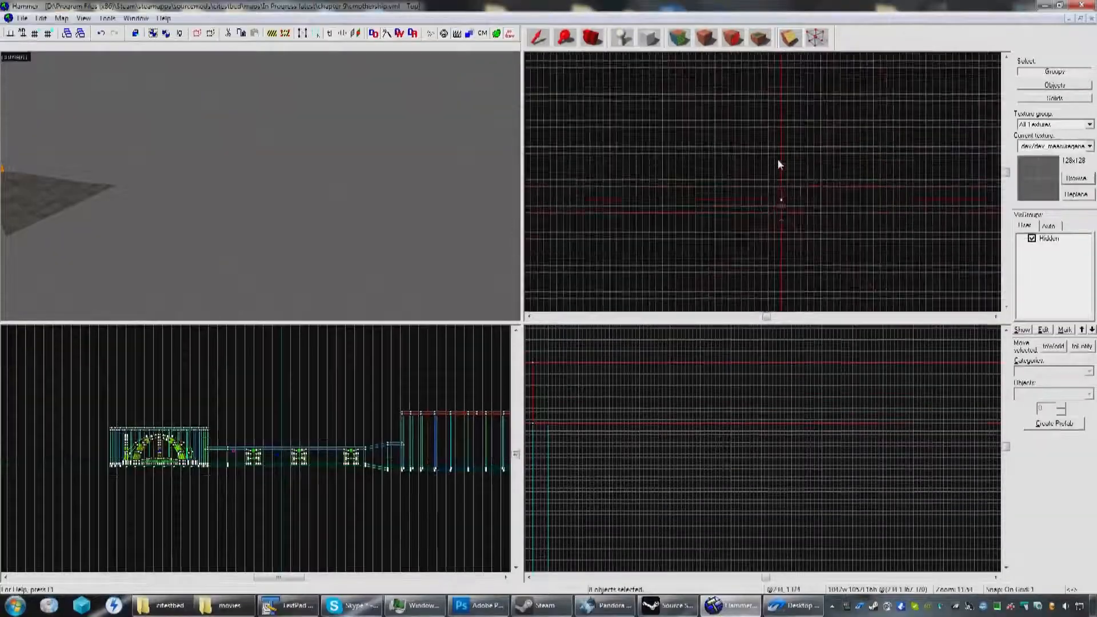
{"action": "scroll", "coordinate": [786, 220], "scroll_direction": "up", "scroll_amount": 1}
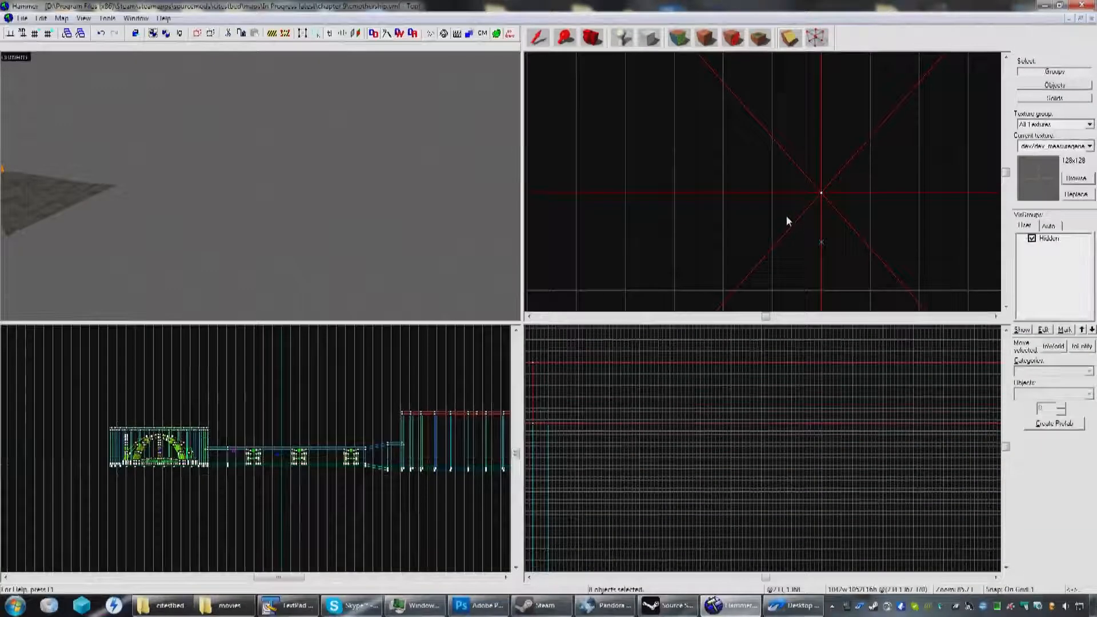
{"action": "scroll", "coordinate": [788, 221], "scroll_direction": "down", "scroll_amount": 8}
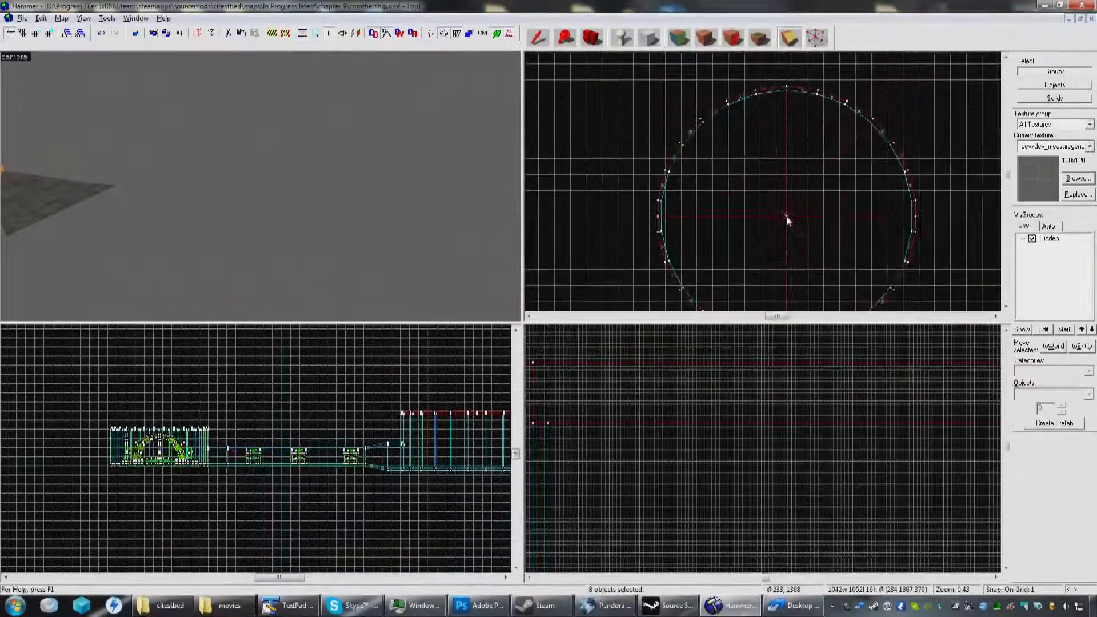
{"action": "middle_click_drag", "start_coordinate": [771, 241], "coordinate": [739, 212]}
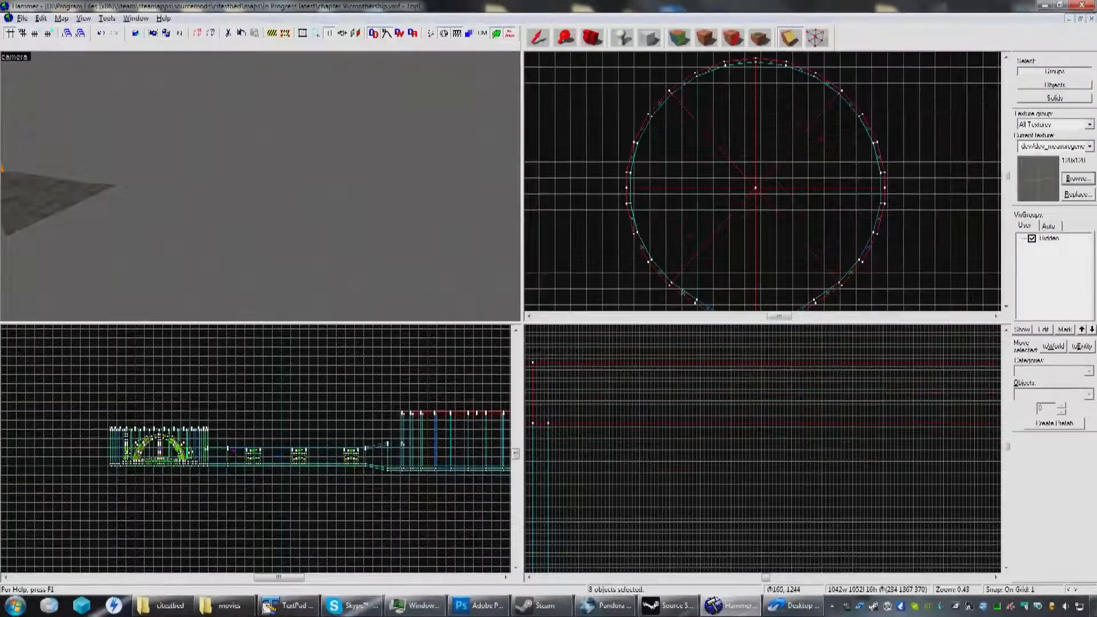
{"action": "middle_click_drag", "start_coordinate": [755, 190], "coordinate": [749, 172]}
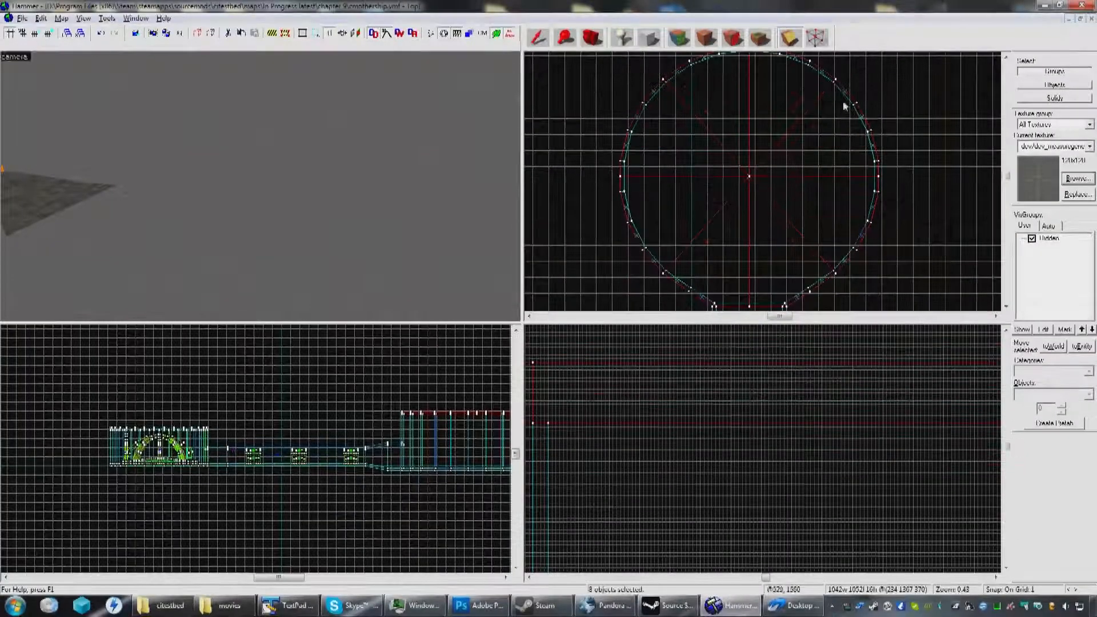
Step: Check the selected ceiling wedges at their shared centre point and side edge for alignment
{"action": "scroll", "coordinate": [756, 180], "scroll_direction": "up", "scroll_amount": 6}
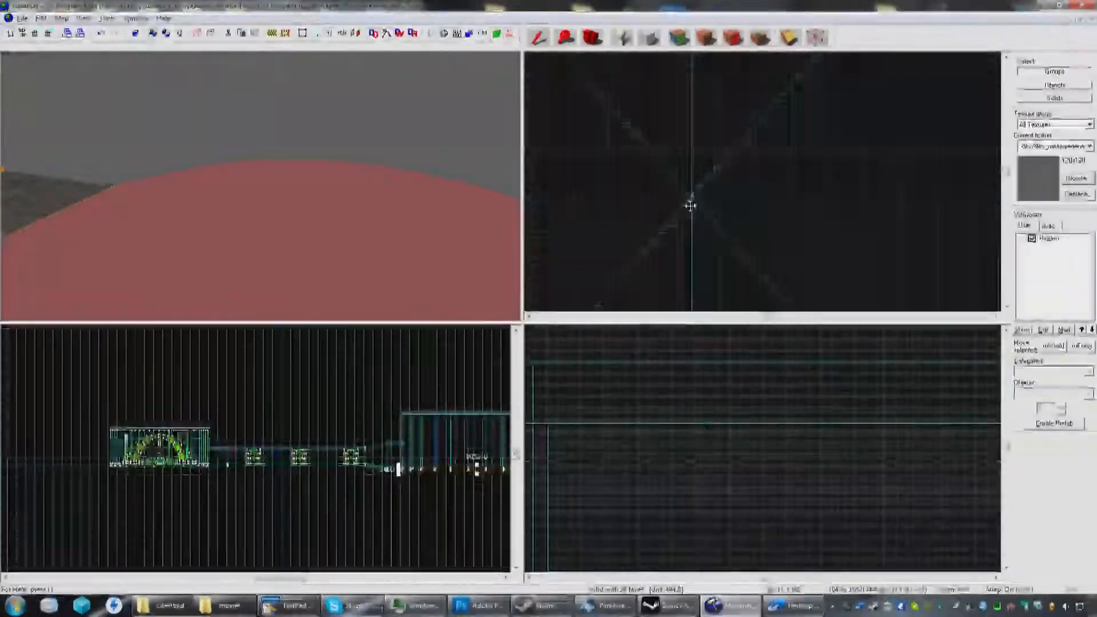
{"action": "scroll", "coordinate": [694, 208], "scroll_direction": "down", "scroll_amount": 3}
{"action": "middle_click_drag", "start_coordinate": [527, 235], "coordinate": [558, 229]}
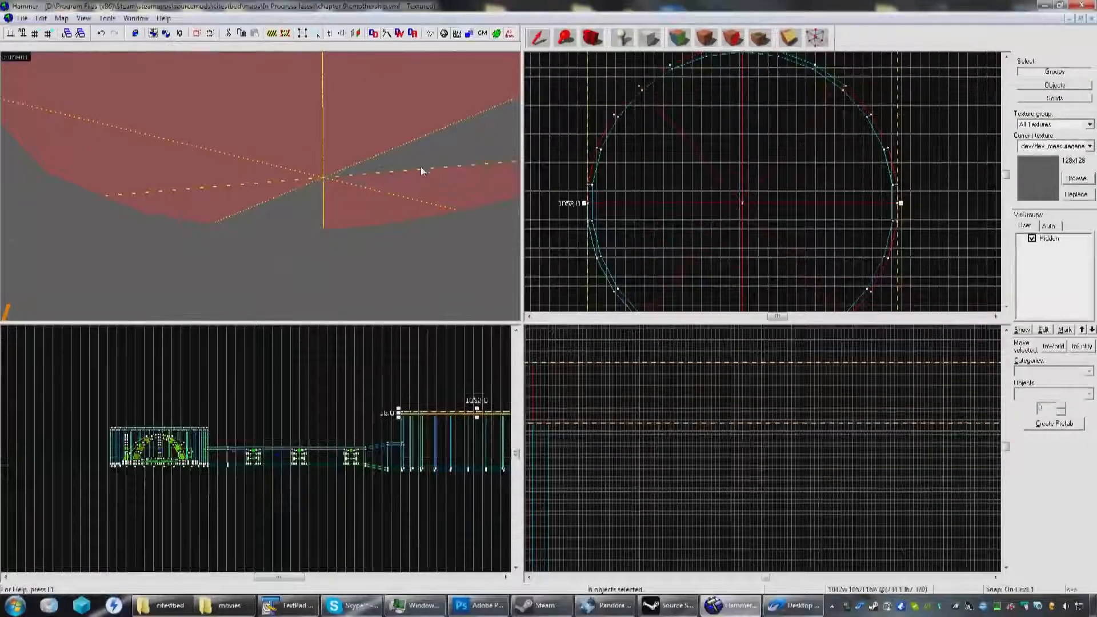
{"action": "middle_click_drag", "start_coordinate": [702, 203], "coordinate": [681, 162]}
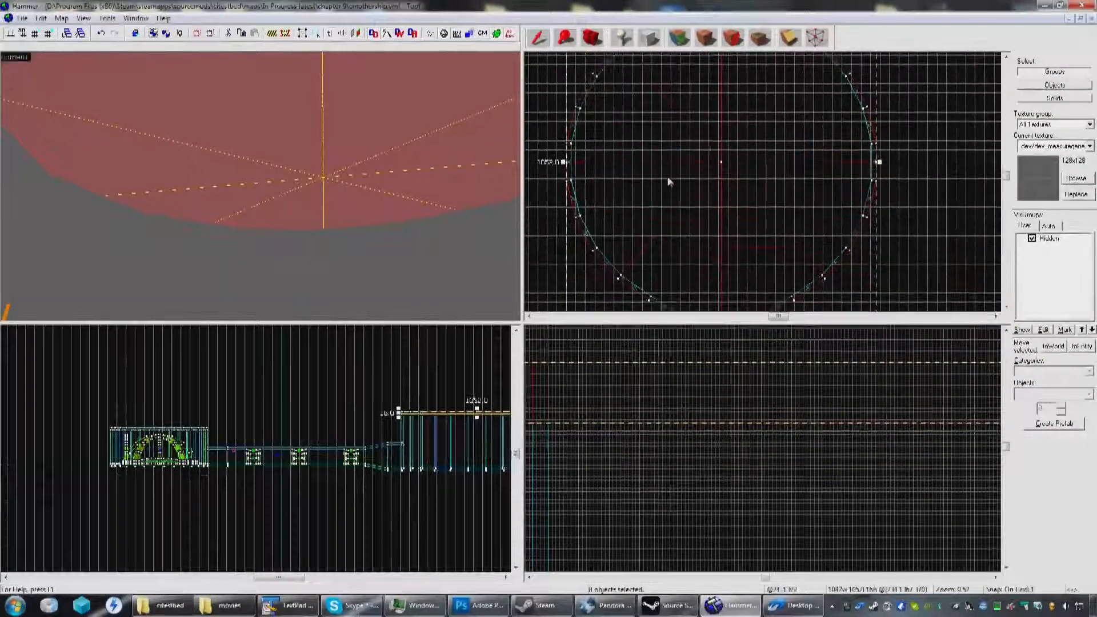
{"action": "scroll", "coordinate": [718, 232], "scroll_direction": "up", "scroll_amount": 12}
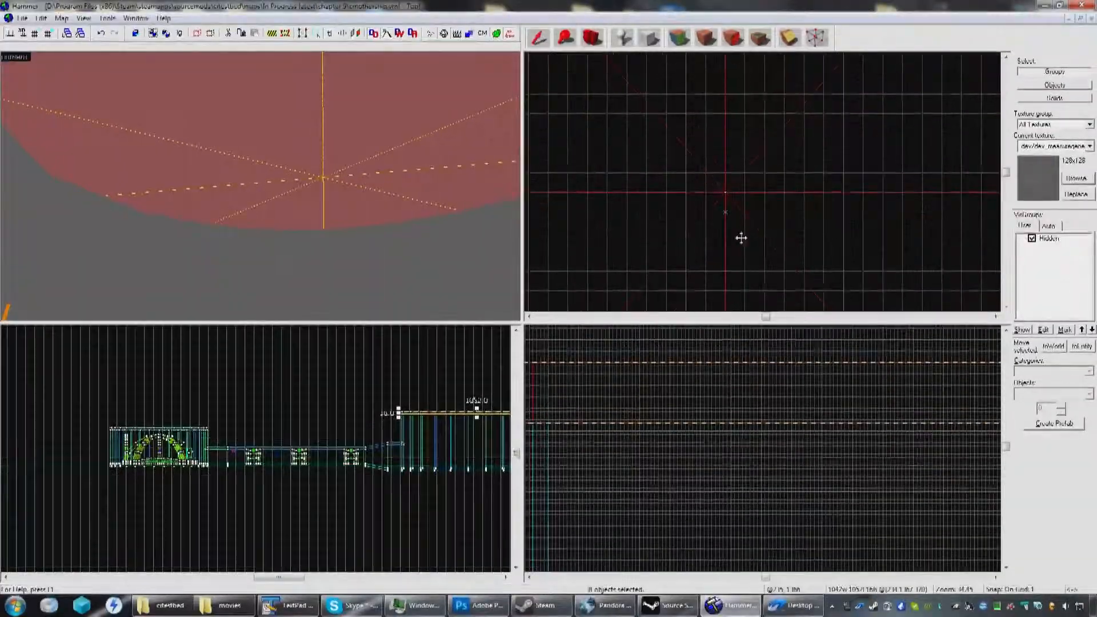
{"action": "scroll", "coordinate": [738, 225], "scroll_direction": "down", "scroll_amount": 12}
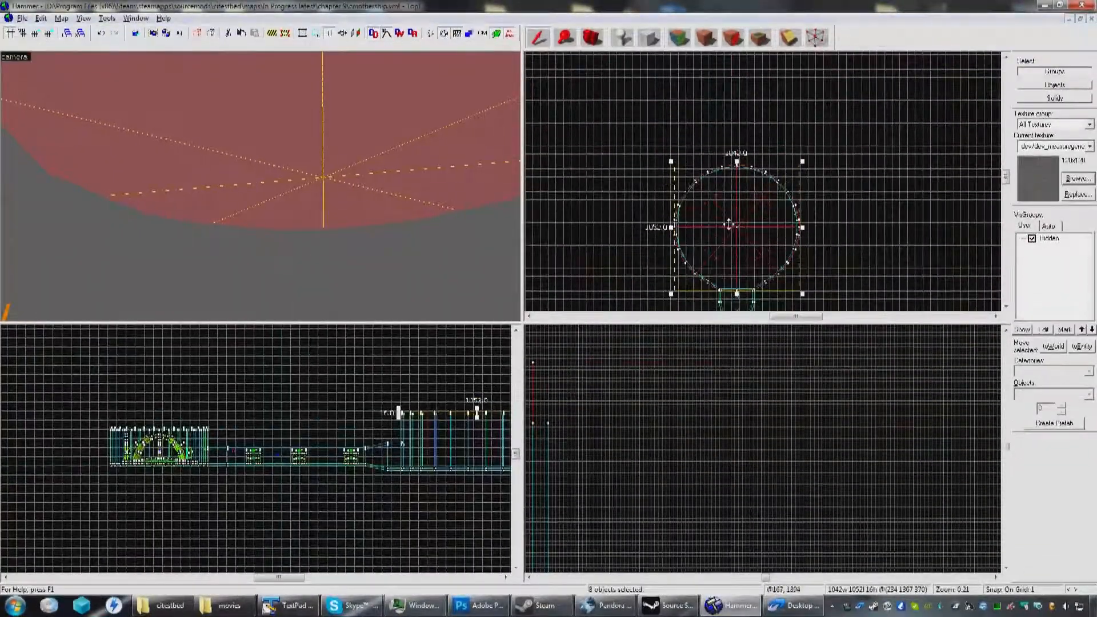
{"action": "scroll", "coordinate": [673, 228], "scroll_direction": "up", "scroll_amount": 3}
{"action": "scroll", "coordinate": [674, 226], "scroll_direction": "up", "scroll_amount": 6}
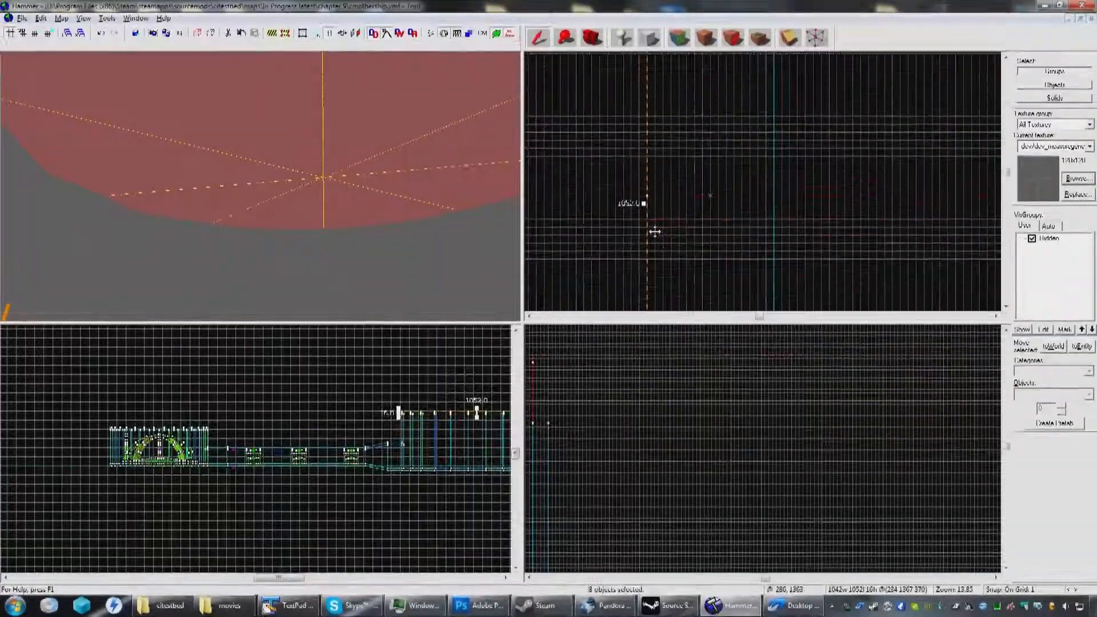
{"action": "scroll", "coordinate": [655, 231], "scroll_direction": "down", "scroll_amount": 12}
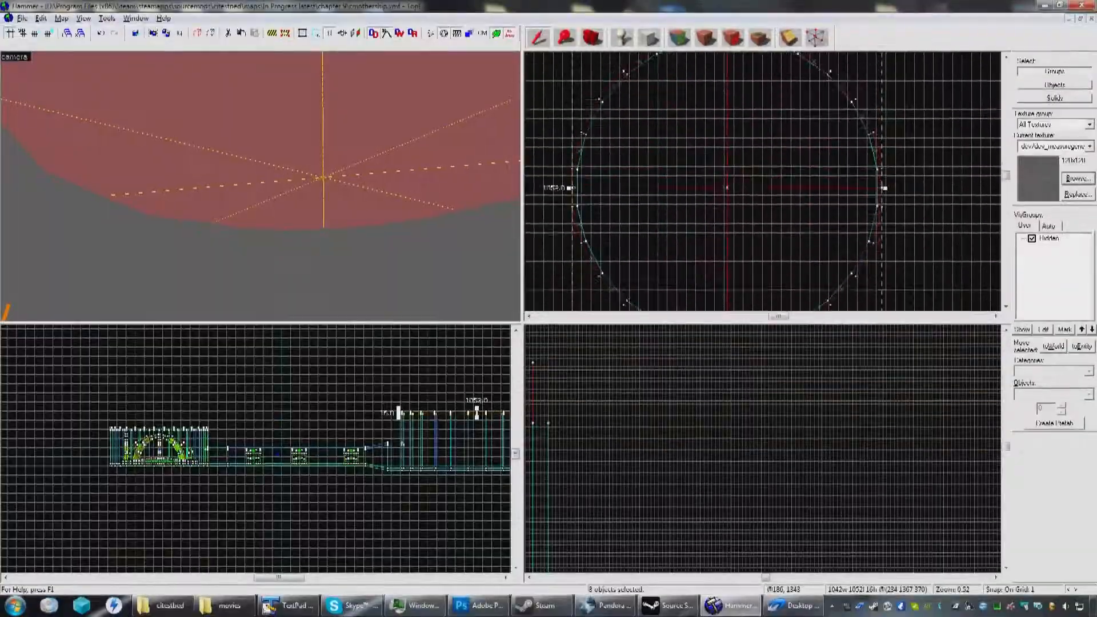
{"action": "middle_click_drag", "start_coordinate": [713, 195], "coordinate": [695, 180]}
{"action": "scroll", "coordinate": [710, 182], "scroll_direction": "up", "scroll_amount": 15}
{"action": "scroll", "coordinate": [729, 158], "scroll_direction": "up", "scroll_amount": 5}
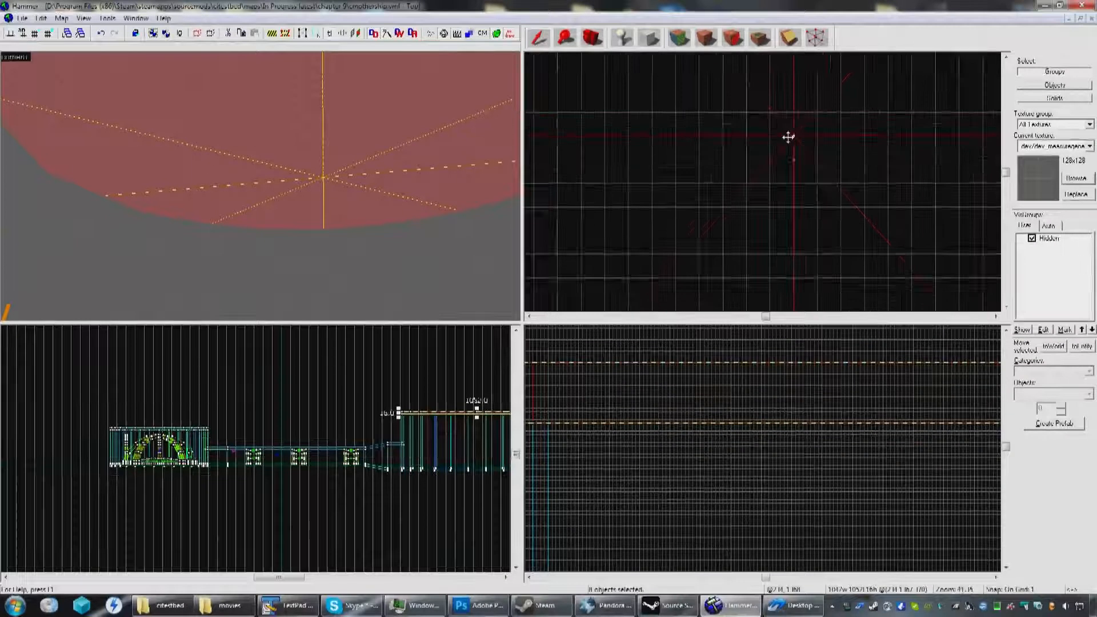
Step: Select the ceiling wedges' shared centre vertices for vertex editing and check closely that they coincide
{"action": "scroll", "coordinate": [789, 137], "scroll_direction": "down", "scroll_amount": 18}
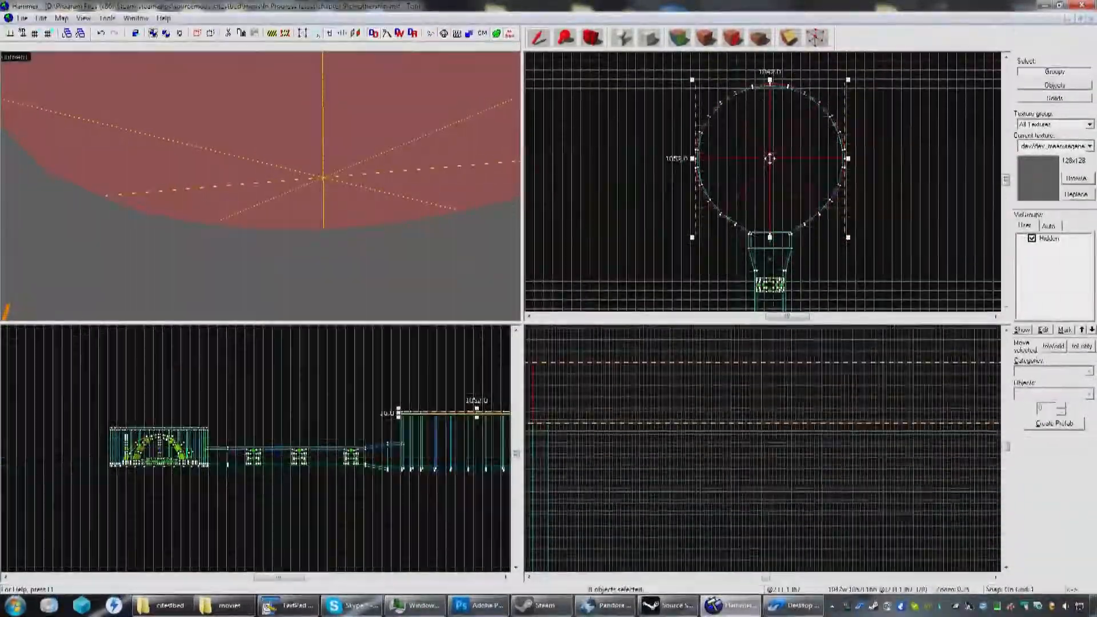
{"action": "left_click", "coordinate": [818, 39]}
{"action": "scroll", "coordinate": [852, 156], "scroll_direction": "up", "scroll_amount": 5}
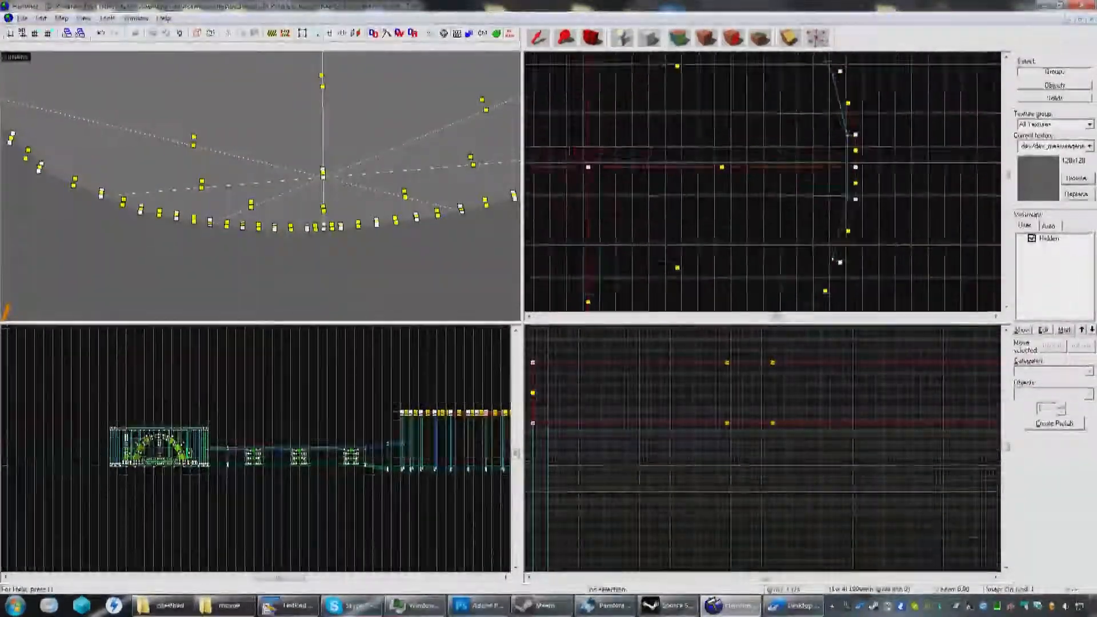
{"action": "scroll", "coordinate": [865, 163], "scroll_direction": "down", "scroll_amount": 2}
{"action": "left_click_drag", "start_coordinate": [951, 159], "coordinate": [546, 171]}
{"action": "key", "text": "Return"}
{"action": "scroll", "coordinate": [564, 173], "scroll_direction": "up", "scroll_amount": 8}
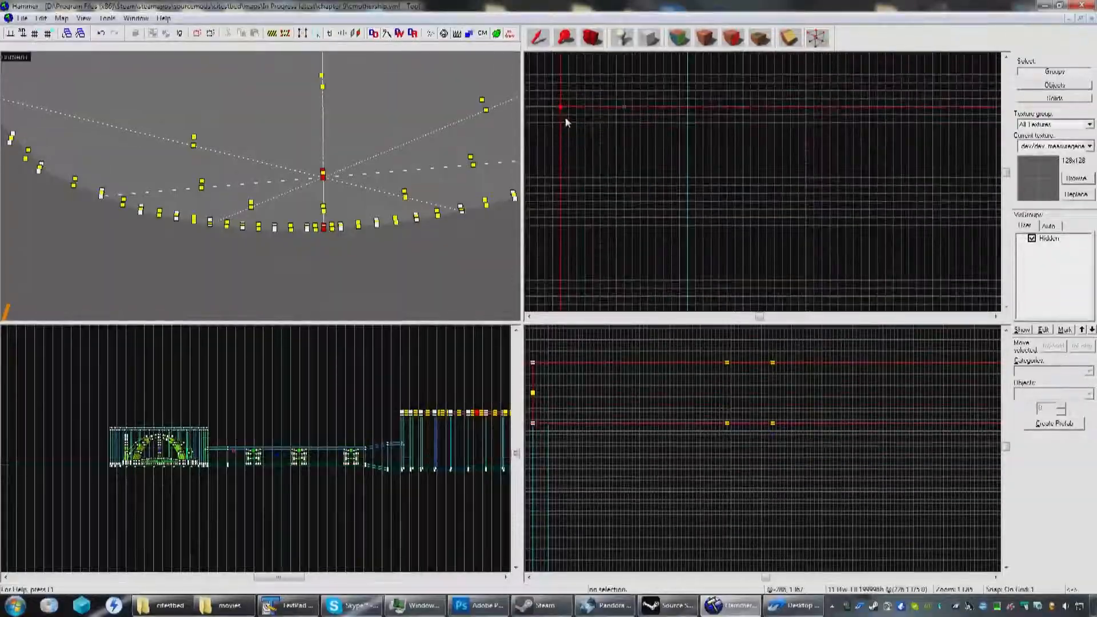
{"action": "scroll", "coordinate": [574, 127], "scroll_direction": "down", "scroll_amount": 8}
{"action": "scroll", "coordinate": [744, 147], "scroll_direction": "up", "scroll_amount": 8}
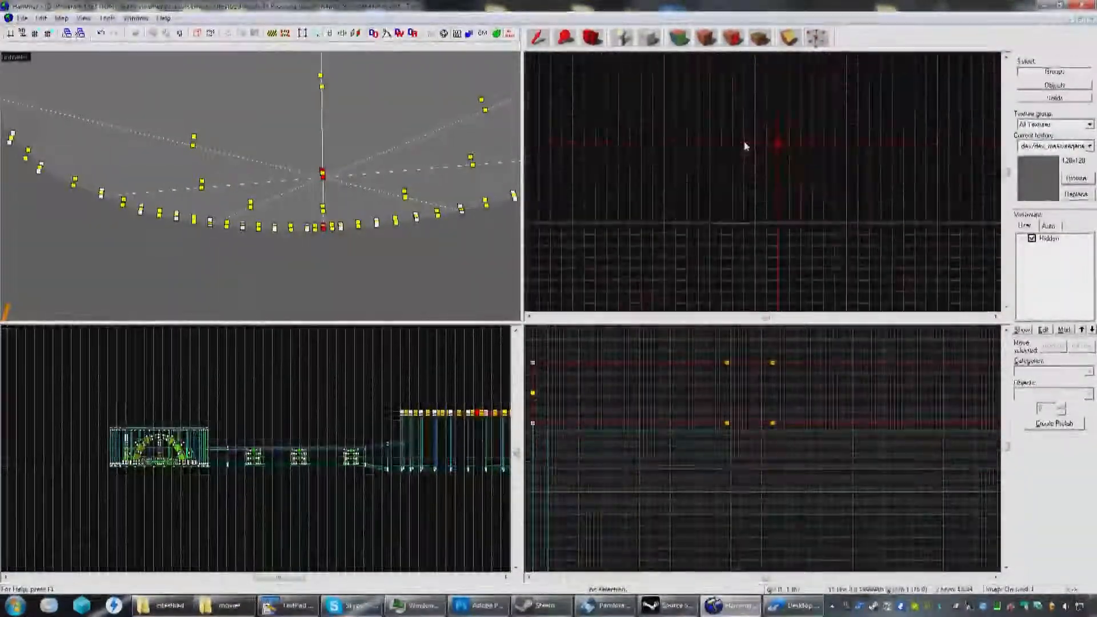
{"action": "left_click", "coordinate": [539, 37]}
Step: Move the ceiling's rim vertex at the circle's top from the wall's outer corner to its inner corner
{"action": "scroll", "coordinate": [720, 187], "scroll_direction": "down", "scroll_amount": 12}
{"action": "scroll", "coordinate": [721, 186], "scroll_direction": "down", "scroll_amount": 9}
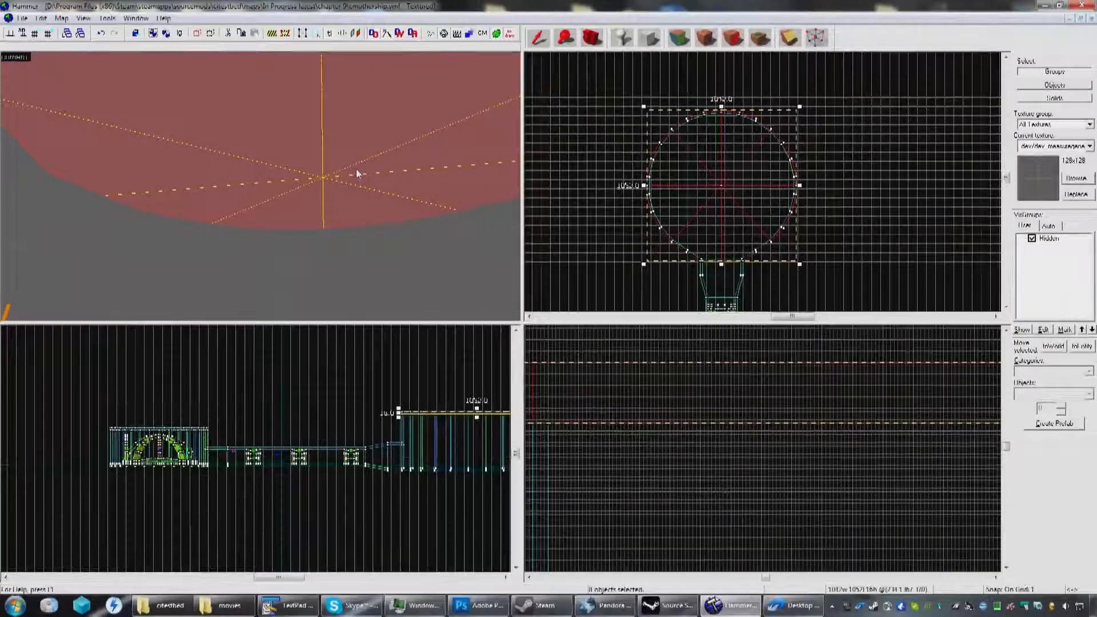
{"action": "scroll", "coordinate": [675, 138], "scroll_direction": "up", "scroll_amount": 4}
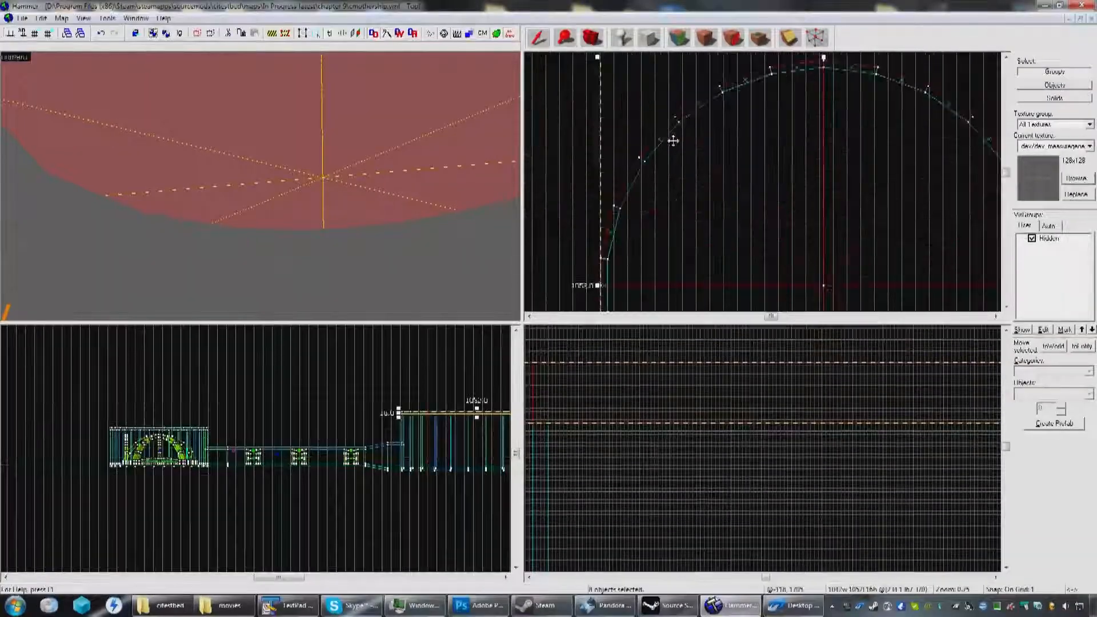
{"action": "scroll", "coordinate": [672, 143], "scroll_direction": "up", "scroll_amount": 6}
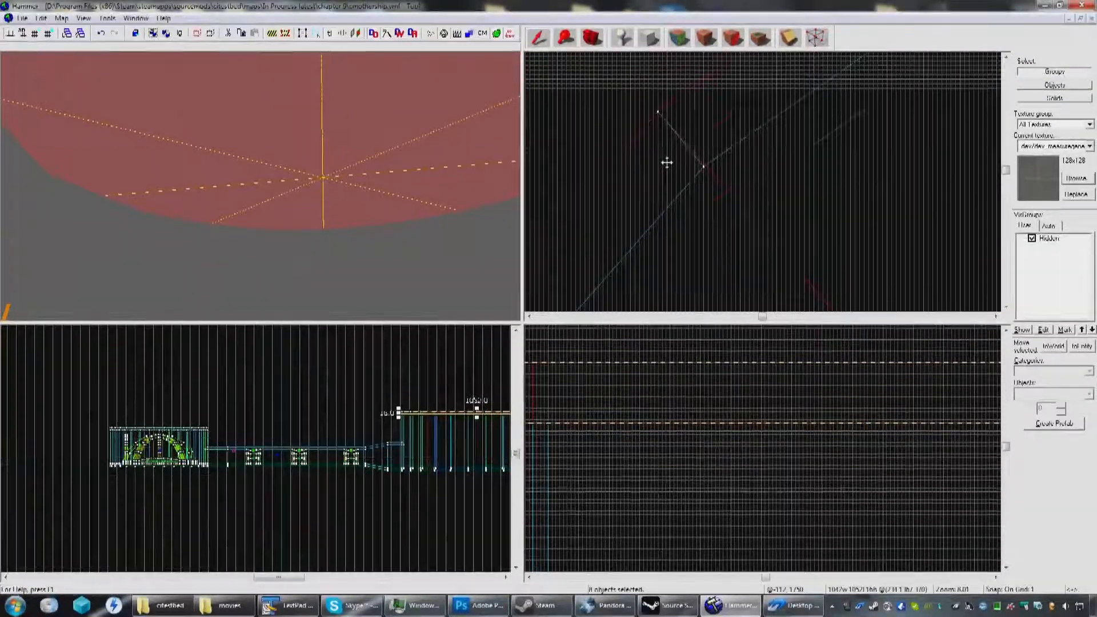
{"action": "scroll", "coordinate": [667, 162], "scroll_direction": "down", "scroll_amount": 11}
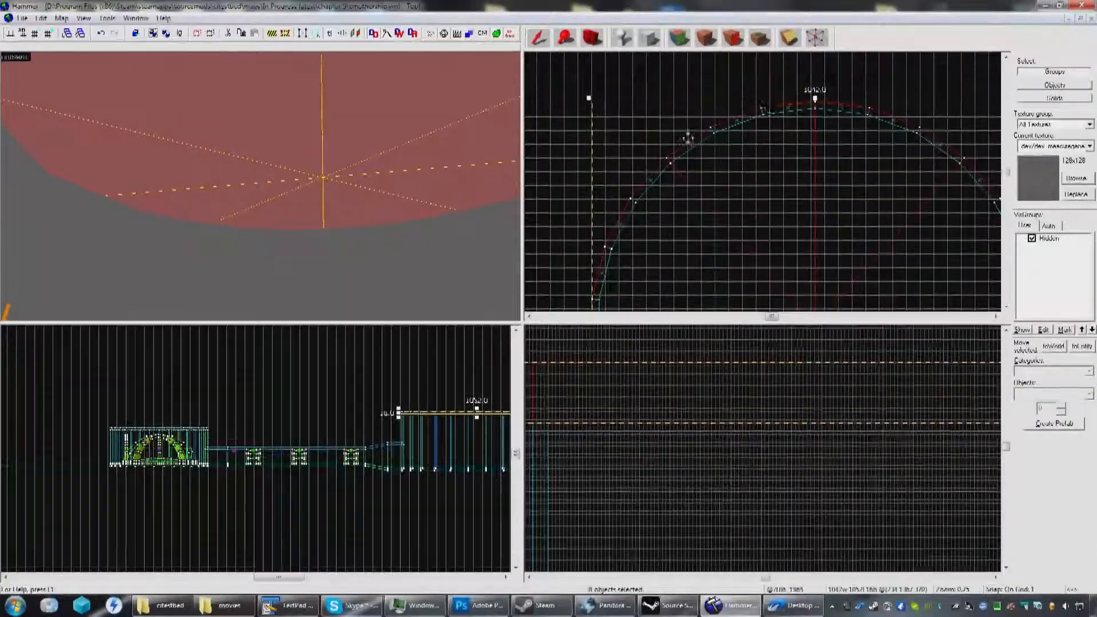
{"action": "left_click", "coordinate": [817, 38]}
{"action": "scroll", "coordinate": [734, 145], "scroll_direction": "up", "scroll_amount": 6}
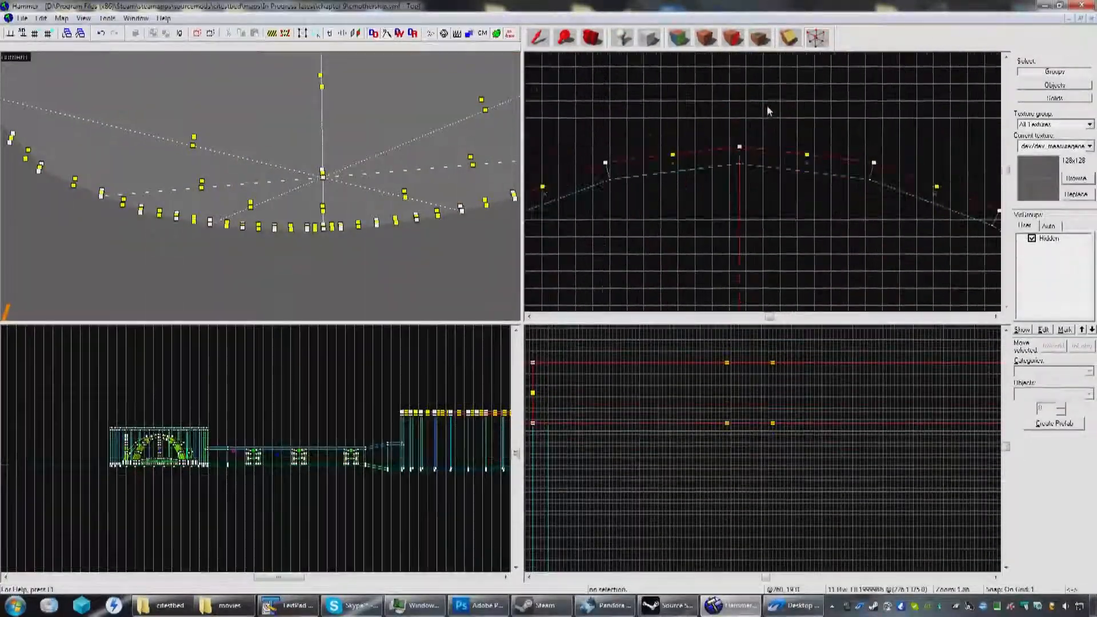
{"action": "scroll", "coordinate": [698, 157], "scroll_direction": "up", "scroll_amount": 3}
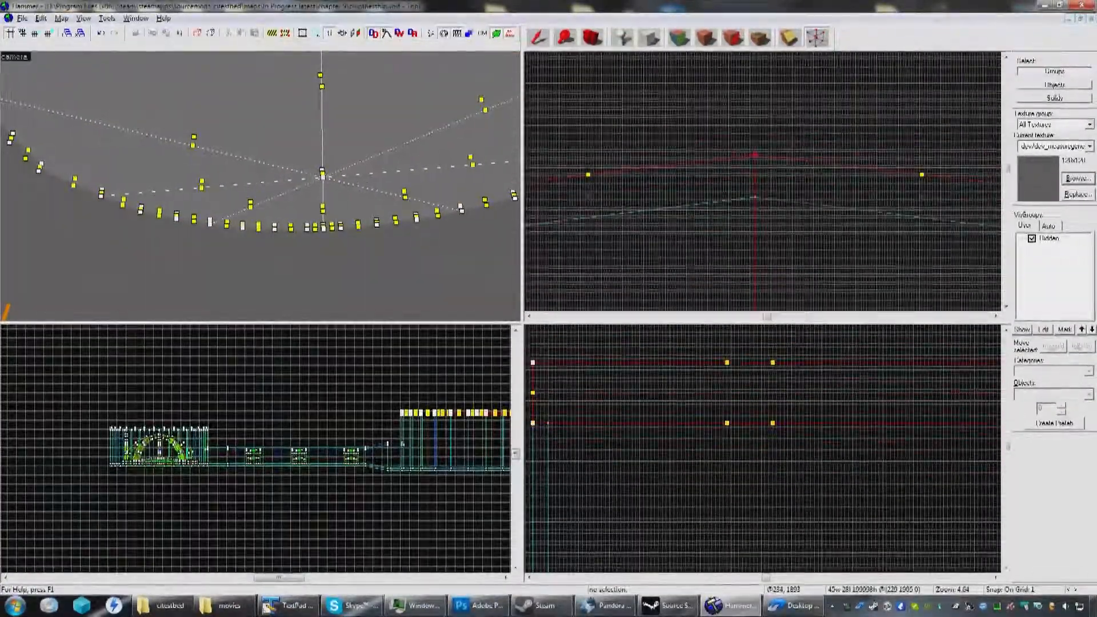
{"action": "scroll", "coordinate": [755, 198], "scroll_direction": "down", "scroll_amount": 6}
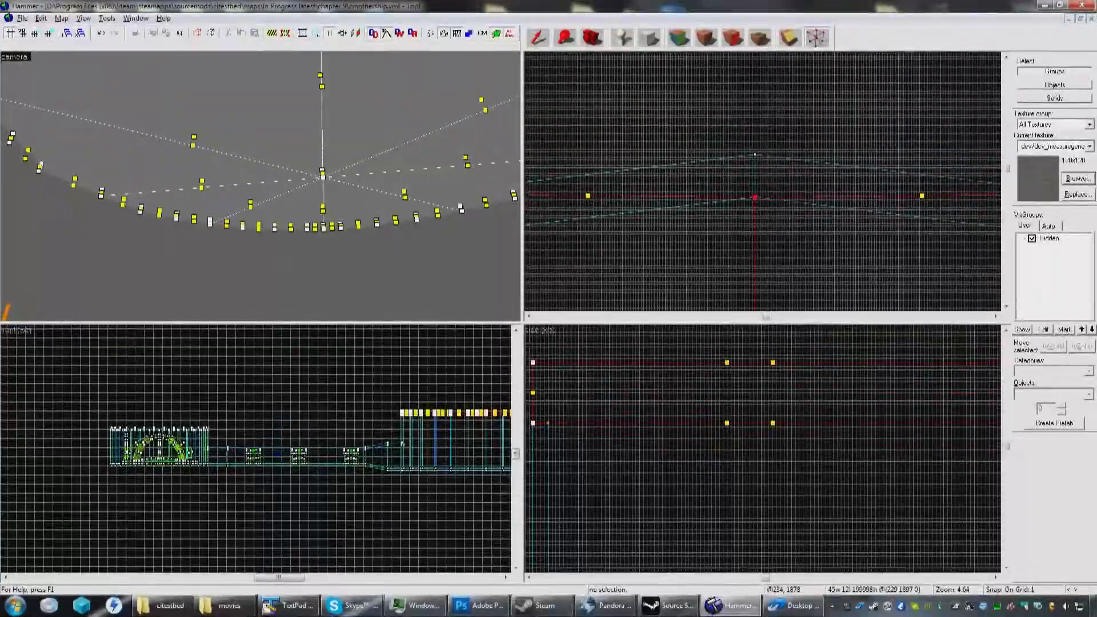
Step: Move the next two ceiling rim vertices, clockwise from the top of the circle, onto the wall's inner corners
{"action": "scroll", "coordinate": [754, 172], "scroll_direction": "up", "scroll_amount": 8}
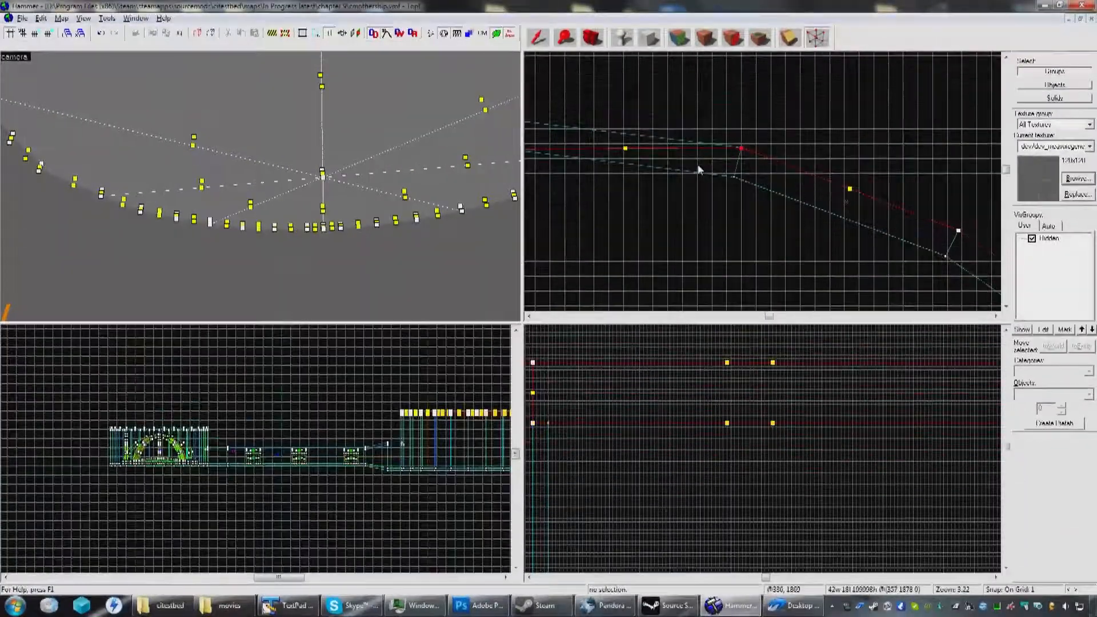
{"action": "scroll", "coordinate": [755, 148], "scroll_direction": "up", "scroll_amount": 3}
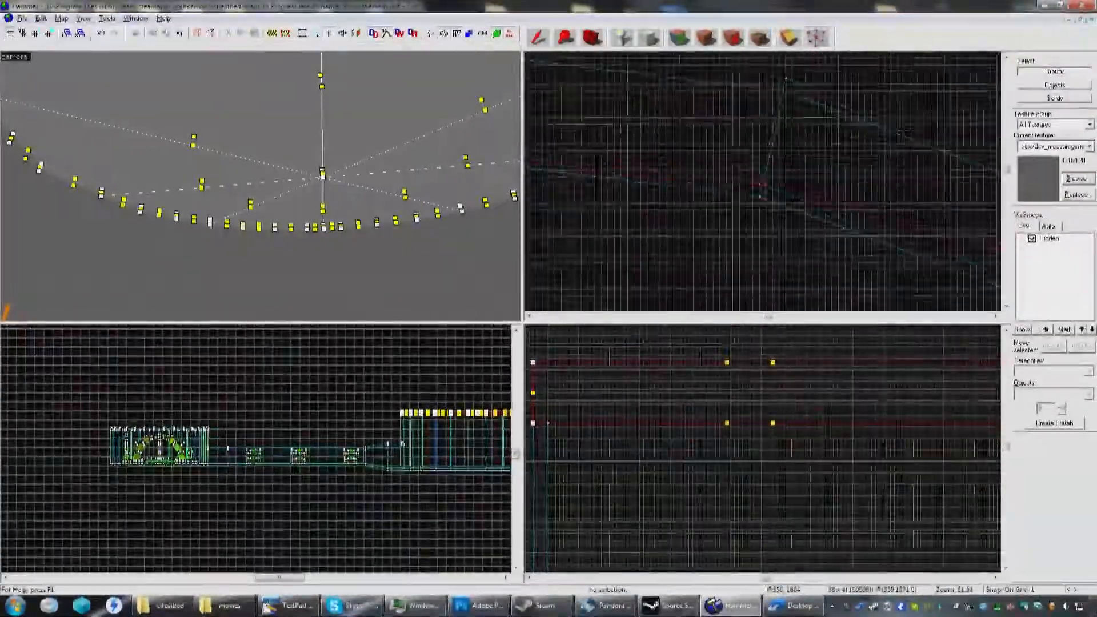
{"action": "scroll", "coordinate": [814, 190], "scroll_direction": "down", "scroll_amount": 6}
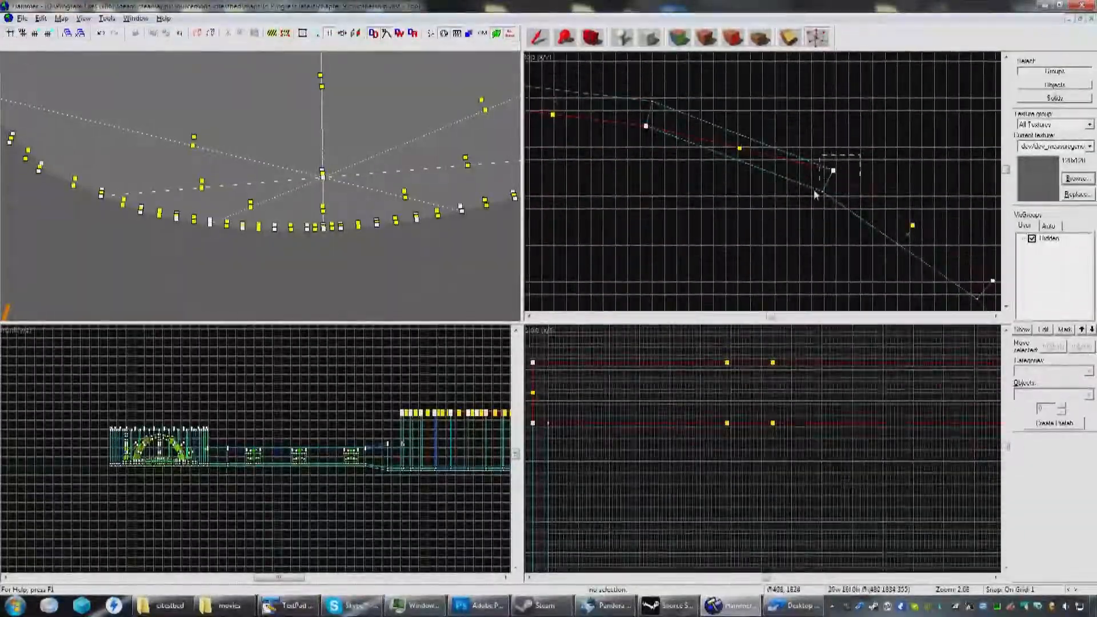
{"action": "scroll", "coordinate": [814, 191], "scroll_direction": "up", "scroll_amount": 5}
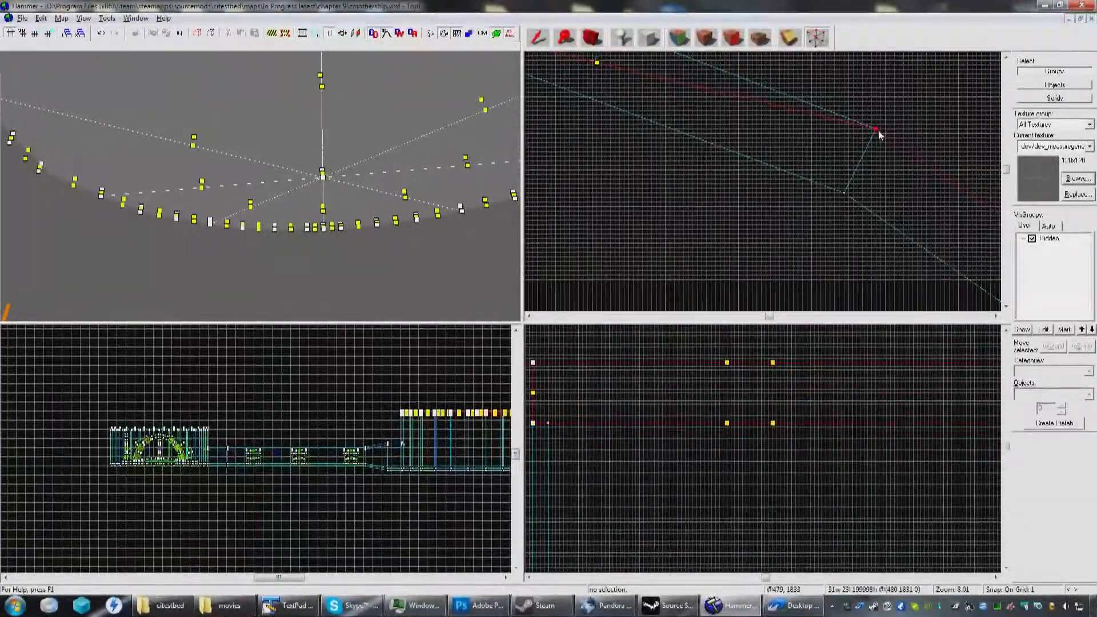
{"action": "scroll", "coordinate": [839, 231], "scroll_direction": "up", "scroll_amount": 4}
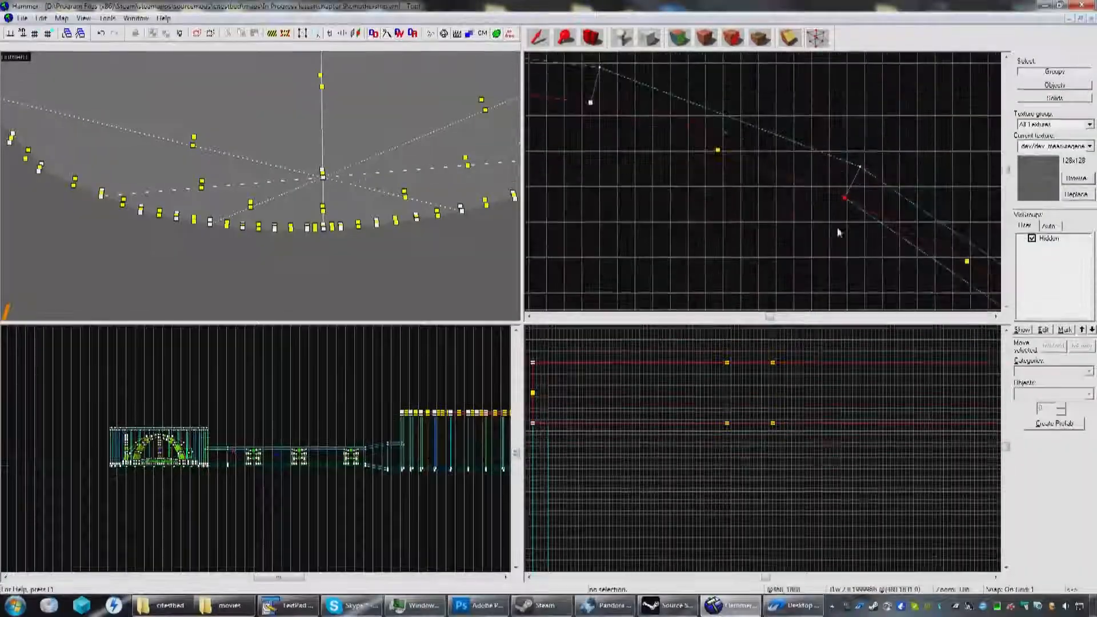
Step: Move the third ceiling rim vertex clockwise from the circle's top inward onto its inner wall corner
{"action": "middle_click_drag", "start_coordinate": [839, 231], "coordinate": [714, 128]}
{"action": "mouse_move", "coordinate": [995, 200]}
{"action": "middle_mouse_down"}
{"action": "mouse_move", "coordinate": [809, 143]}
{"action": "mouse_move", "coordinate": [798, 128]}
{"action": "middle_mouse_up"}
{"action": "left_click_drag", "start_coordinate": [795, 117], "coordinate": [704, 179]}
{"action": "key", "text": "Return"}
{"action": "middle_click_drag", "start_coordinate": [703, 173], "coordinate": [773, 185]}
{"action": "left_click_drag", "start_coordinate": [816, 152], "coordinate": [811, 177]}
{"action": "scroll", "coordinate": [787, 179], "scroll_direction": "up", "scroll_amount": 6}
{"action": "scroll", "coordinate": [814, 172], "scroll_direction": "up", "scroll_amount": 3}
{"action": "scroll", "coordinate": [815, 170], "scroll_direction": "down", "scroll_amount": 13}
Step: Move the fourth ceiling rim vertex clockwise from the circle's top inward to the wall's inner corner
{"action": "middle_click_drag", "start_coordinate": [815, 216], "coordinate": [680, 117]}
{"action": "scroll", "coordinate": [792, 151], "scroll_direction": "up", "scroll_amount": 4}
{"action": "left_click_drag", "start_coordinate": [789, 139], "coordinate": [707, 184]}
{"action": "key", "text": "Return"}
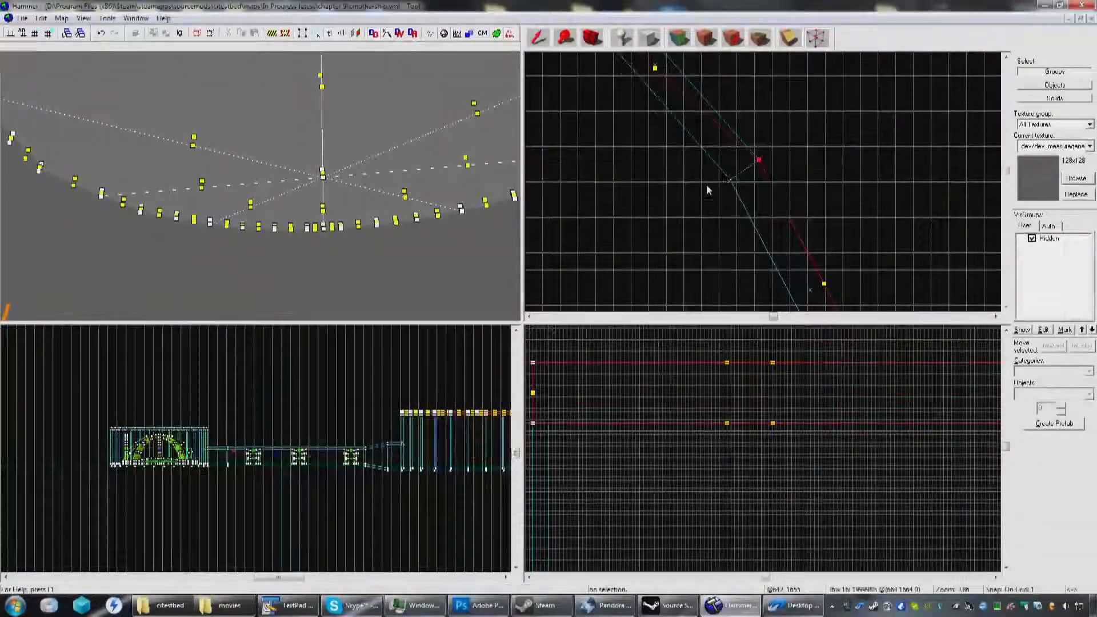
{"action": "scroll", "coordinate": [728, 173], "scroll_direction": "up", "scroll_amount": 5}
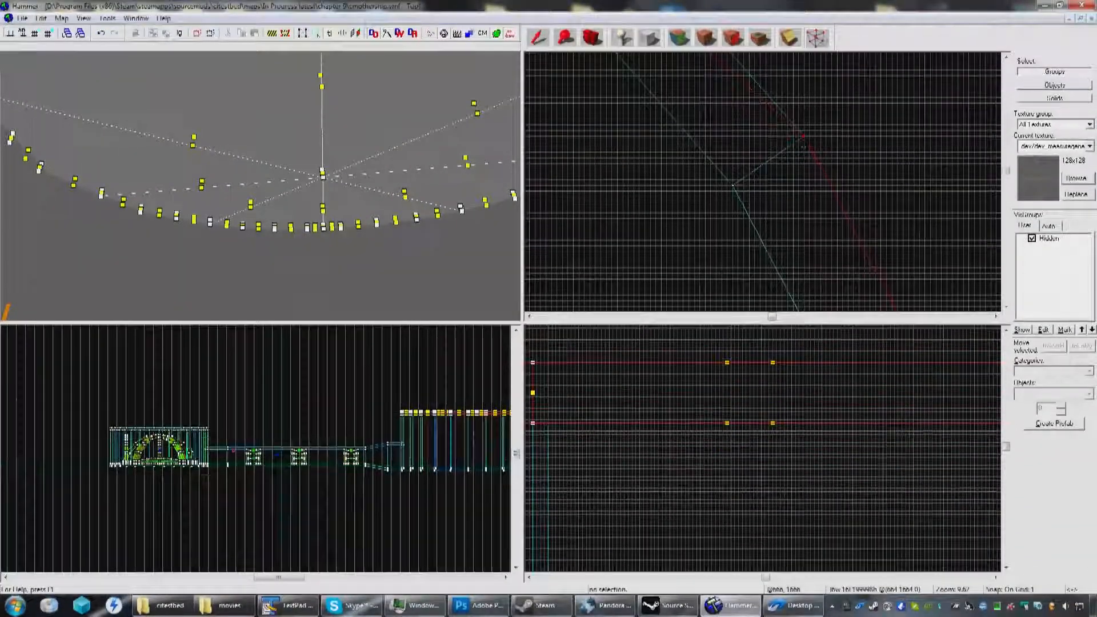
{"action": "left_click_drag", "start_coordinate": [802, 137], "coordinate": [734, 186]}
{"action": "left_click", "coordinate": [737, 193]}
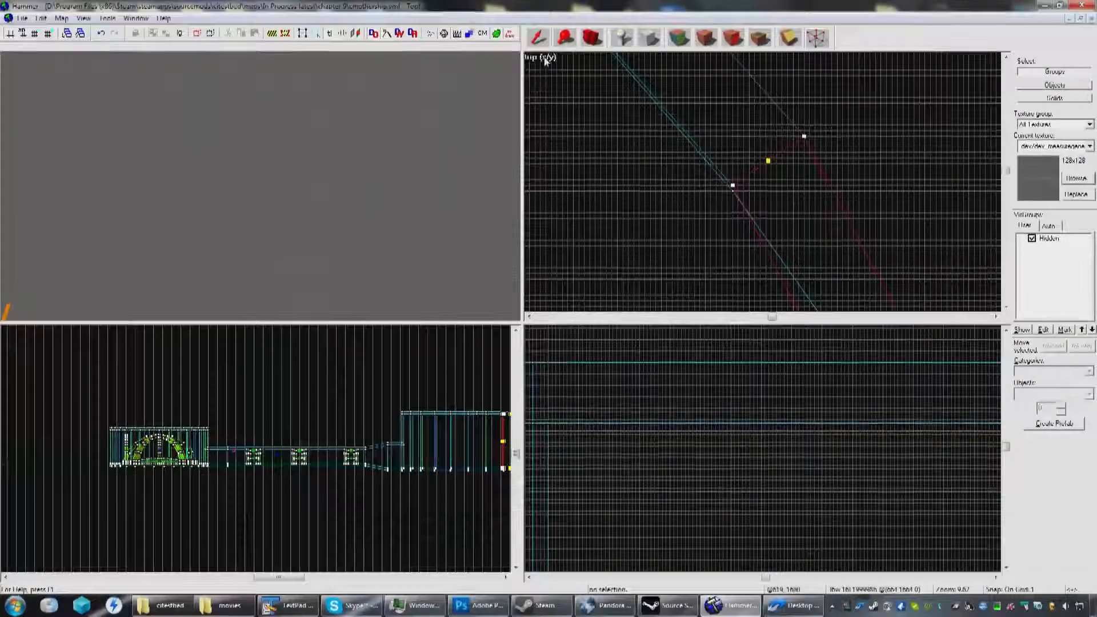
Step: Replace the wall selection with all eight ceiling wedges
{"action": "left_click", "coordinate": [539, 39]}
{"action": "left_click", "coordinate": [458, 95]}
{"action": "left_click", "coordinate": [275, 152], "text": "ctrl"}
{"action": "left_click", "coordinate": [143, 167], "text": "ctrl"}
{"action": "left_click", "coordinate": [185, 206], "text": "ctrl"}
{"action": "left_click", "coordinate": [269, 205], "text": "ctrl"}
{"action": "left_click", "coordinate": [331, 201], "text": "ctrl"}
{"action": "left_click", "coordinate": [420, 160], "text": "ctrl"}
{"action": "left_click", "coordinate": [424, 177], "text": "ctrl"}
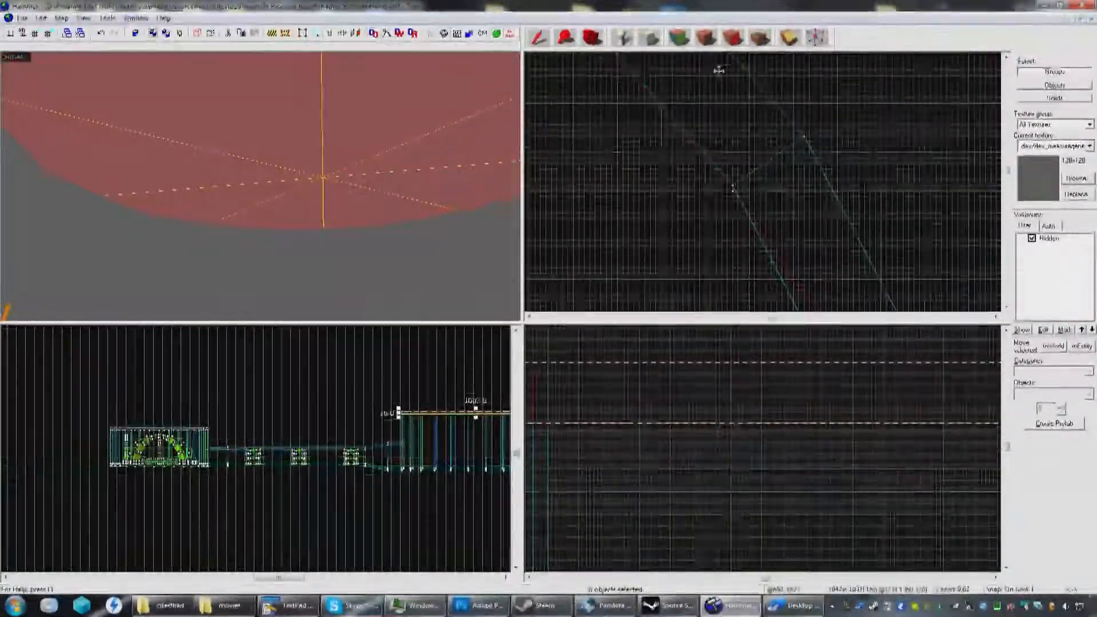
Step: Correct the fourth clockwise rim vertex of the ceiling so it sits exactly on the inner wall corner
{"action": "left_click", "coordinate": [815, 39]}
{"action": "left_click_drag", "start_coordinate": [630, 166], "coordinate": [772, 228]}
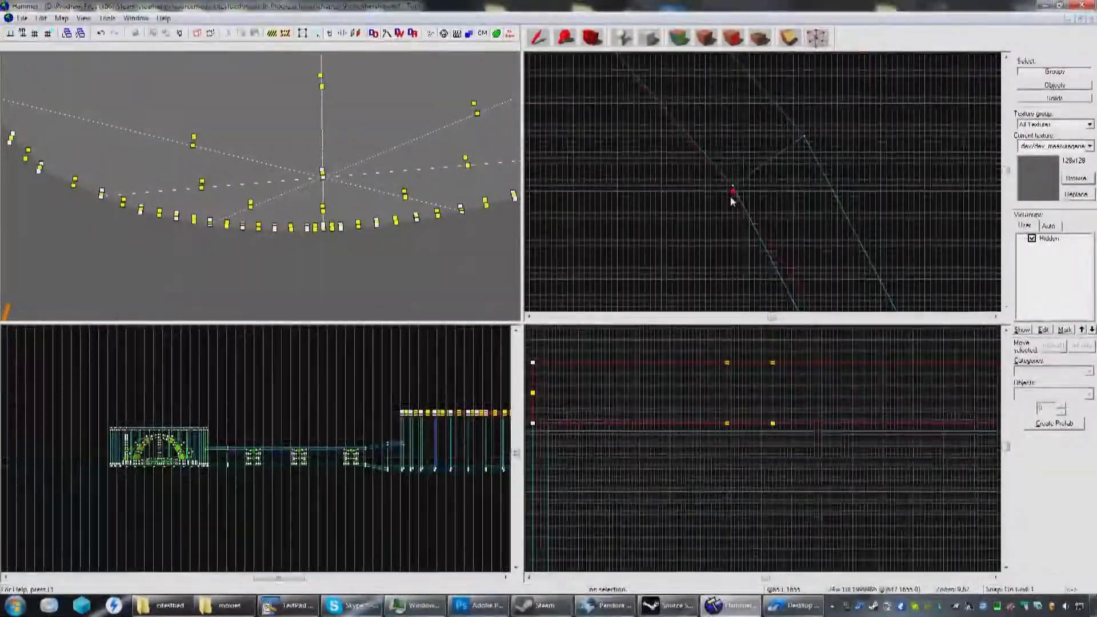
{"action": "scroll", "coordinate": [732, 197], "scroll_direction": "up", "scroll_amount": 6}
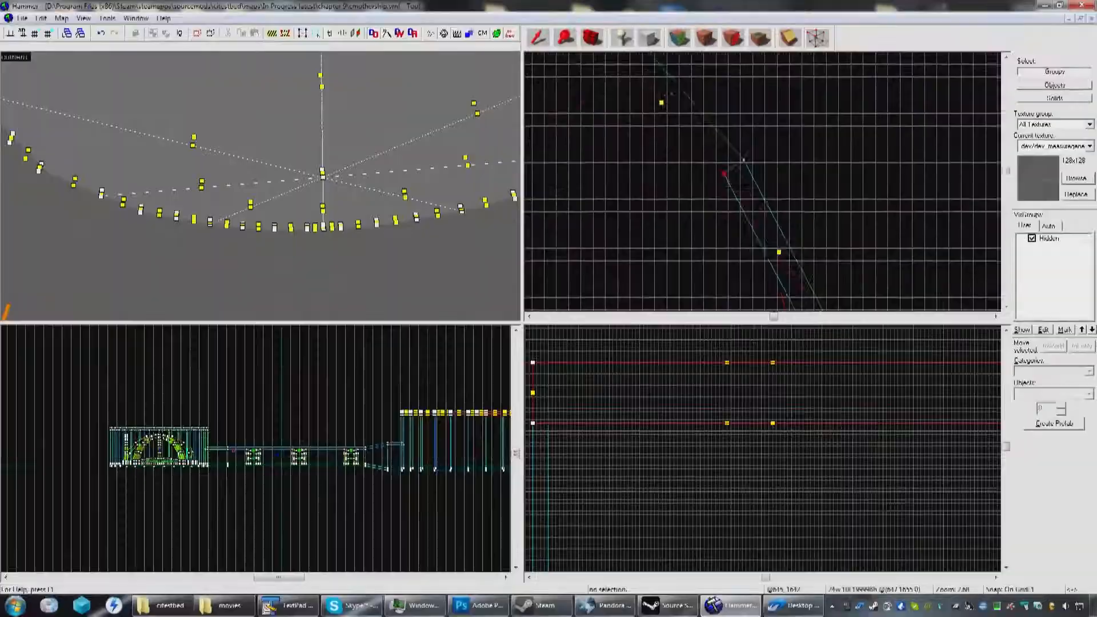
Step: Move the fifth ceiling rim vertex clockwise from the circle's top inward onto its inner wall corner
{"action": "scroll", "coordinate": [767, 166], "scroll_direction": "up", "scroll_amount": 7}
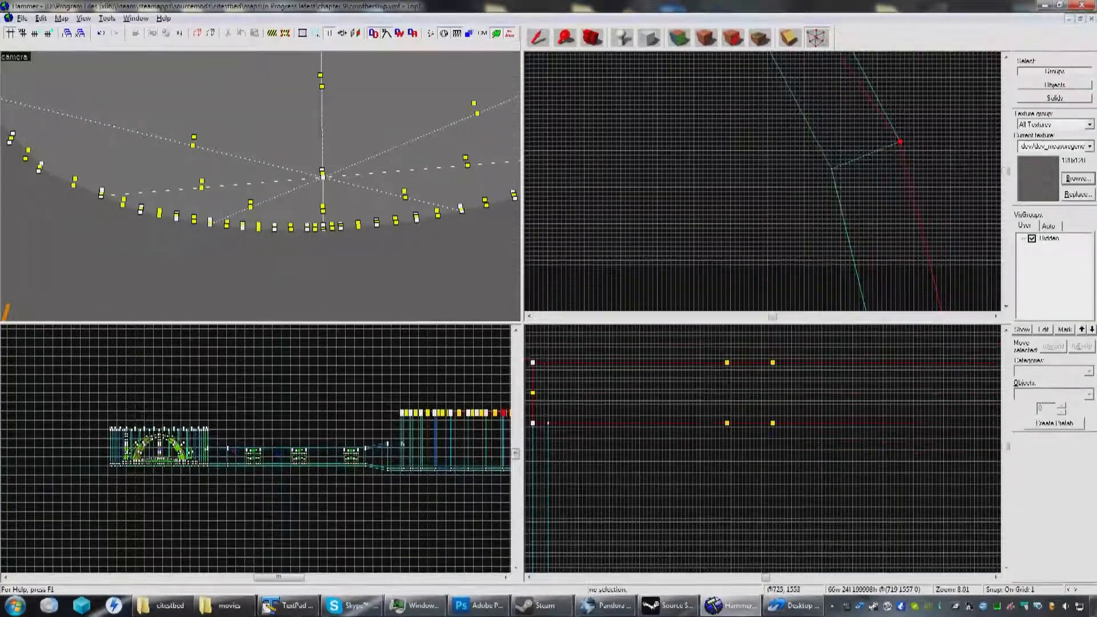
{"action": "scroll", "coordinate": [900, 144], "scroll_direction": "down", "scroll_amount": 2}
{"action": "left_click_drag", "start_coordinate": [899, 143], "coordinate": [802, 177]}
{"action": "scroll", "coordinate": [857, 156], "scroll_direction": "up", "scroll_amount": 9}
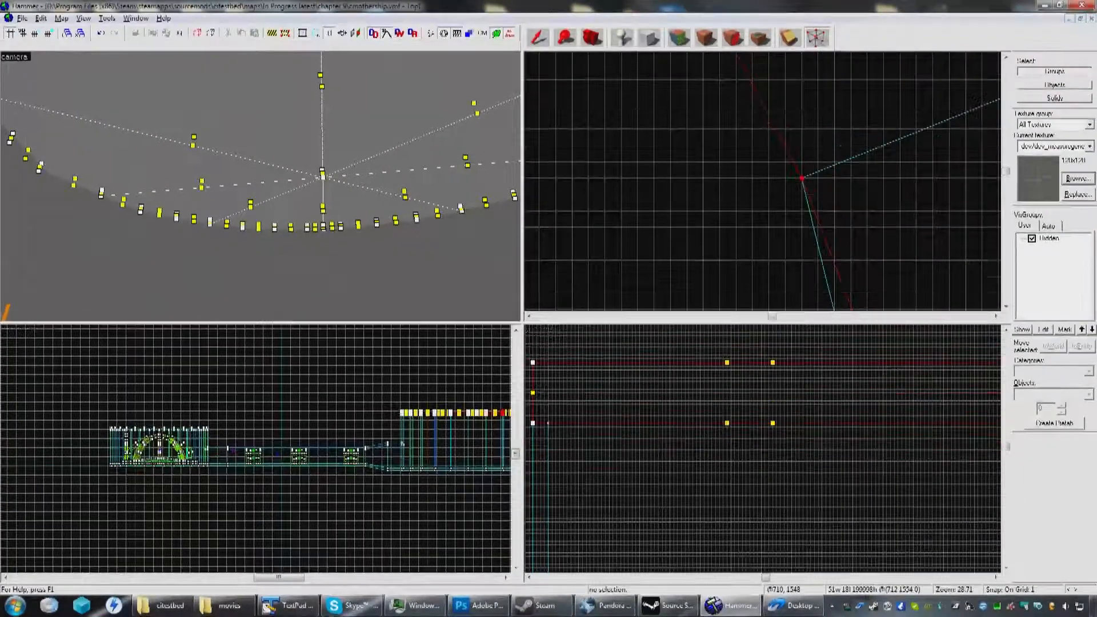
{"action": "scroll", "coordinate": [802, 182], "scroll_direction": "down", "scroll_amount": 10}
Step: Move the ceiling rim vertex just above the circle's rightmost wall segment onto the inner wall corner
{"action": "middle_click_drag", "start_coordinate": [795, 229], "coordinate": [716, 63]}
{"action": "scroll", "coordinate": [716, 63], "scroll_direction": "down", "scroll_amount": 5}
{"action": "scroll", "coordinate": [777, 172], "scroll_direction": "up", "scroll_amount": 4}
{"action": "left_click_drag", "start_coordinate": [779, 141], "coordinate": [707, 166]}
{"action": "scroll", "coordinate": [730, 149], "scroll_direction": "up", "scroll_amount": 7}
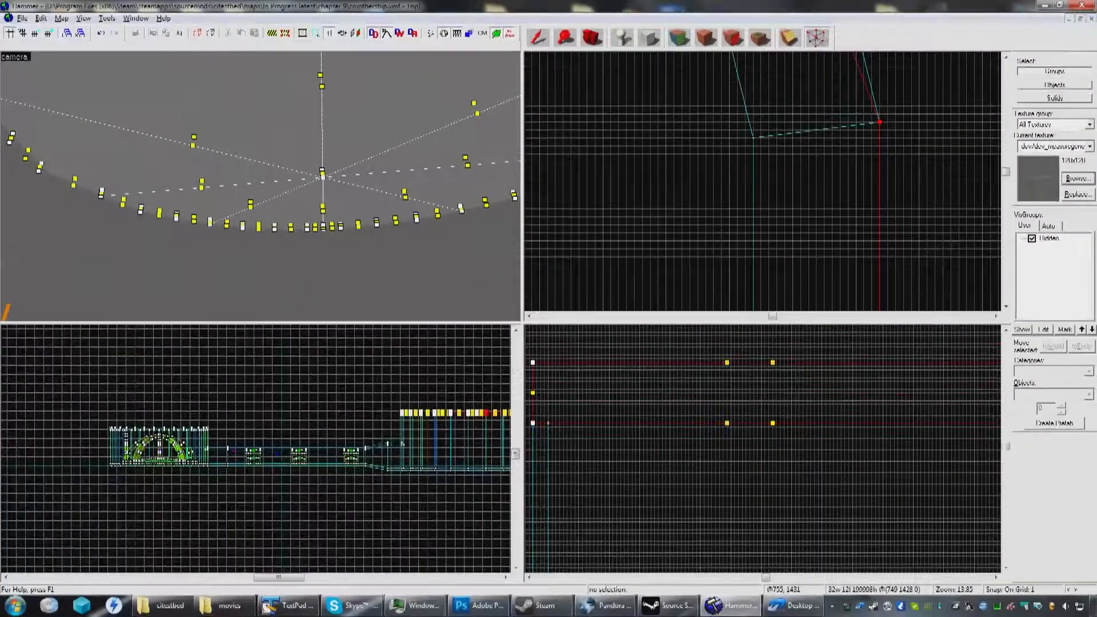
{"action": "left_click_drag", "start_coordinate": [777, 138], "coordinate": [754, 137]}
Step: Move the ceiling's rim vertex at the end of the horizontal cut, on the circle's right side, to the wall's inner face
{"action": "scroll", "coordinate": [755, 134], "scroll_direction": "down", "scroll_amount": 7}
{"action": "middle_click_drag", "start_coordinate": [825, 271], "coordinate": [821, 152]}
{"action": "left_click", "coordinate": [784, 152]}
{"action": "scroll", "coordinate": [783, 151], "scroll_direction": "up", "scroll_amount": 6}
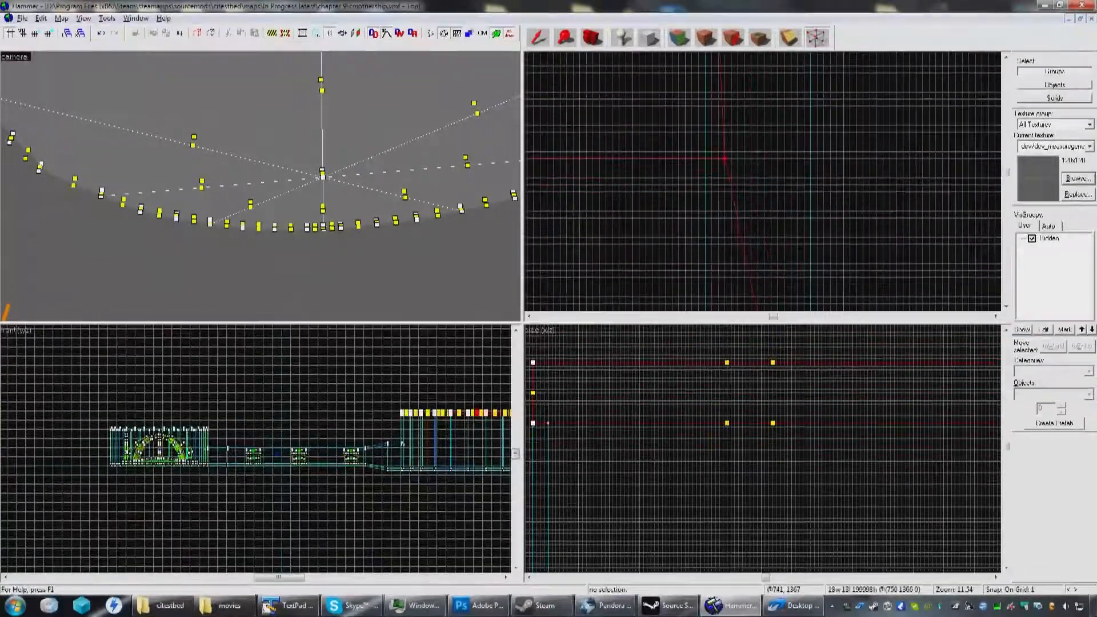
{"action": "scroll", "coordinate": [698, 150], "scroll_direction": "down", "scroll_amount": 6}
Step: Move the ceiling rim vertex just below the circle's rightmost wall segment onto the inner wall corner
{"action": "middle_click_drag", "start_coordinate": [726, 290], "coordinate": [788, 159]}
{"action": "mouse_move", "coordinate": [829, 146]}
{"action": "left_mouse_down"}
{"action": "mouse_move", "coordinate": [752, 180]}
{"action": "mouse_move", "coordinate": [764, 157]}
{"action": "left_mouse_up"}
{"action": "key", "text": "Return"}
{"action": "scroll", "coordinate": [763, 157], "scroll_direction": "up", "scroll_amount": 7}
{"action": "scroll", "coordinate": [766, 154], "scroll_direction": "up", "scroll_amount": 8}
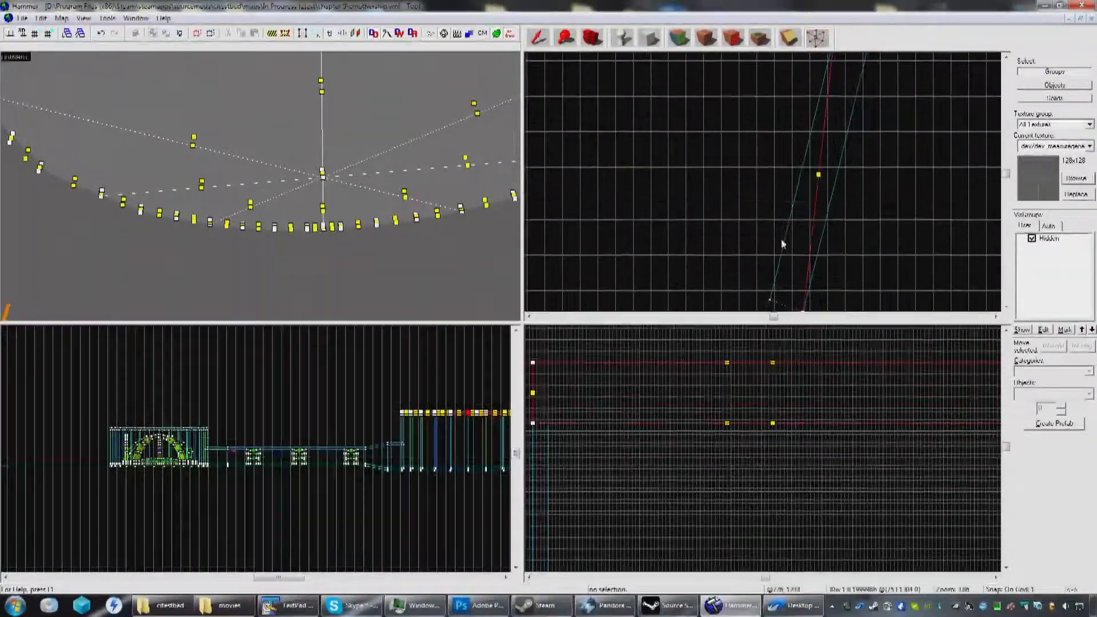
Step: Move the next two ceiling rim vertices down the circle's lower-right arc onto their inner wall corners
{"action": "left_click_drag", "start_coordinate": [880, 143], "coordinate": [762, 197]}
{"action": "key", "text": "Return"}
{"action": "mouse_move", "coordinate": [819, 170]}
{"action": "left_mouse_down"}
{"action": "mouse_move", "coordinate": [775, 152]}
{"action": "mouse_move", "coordinate": [816, 163]}
{"action": "left_mouse_up"}
{"action": "scroll", "coordinate": [774, 152], "scroll_direction": "up", "scroll_amount": 7}
{"action": "scroll", "coordinate": [808, 162], "scroll_direction": "down", "scroll_amount": 10}
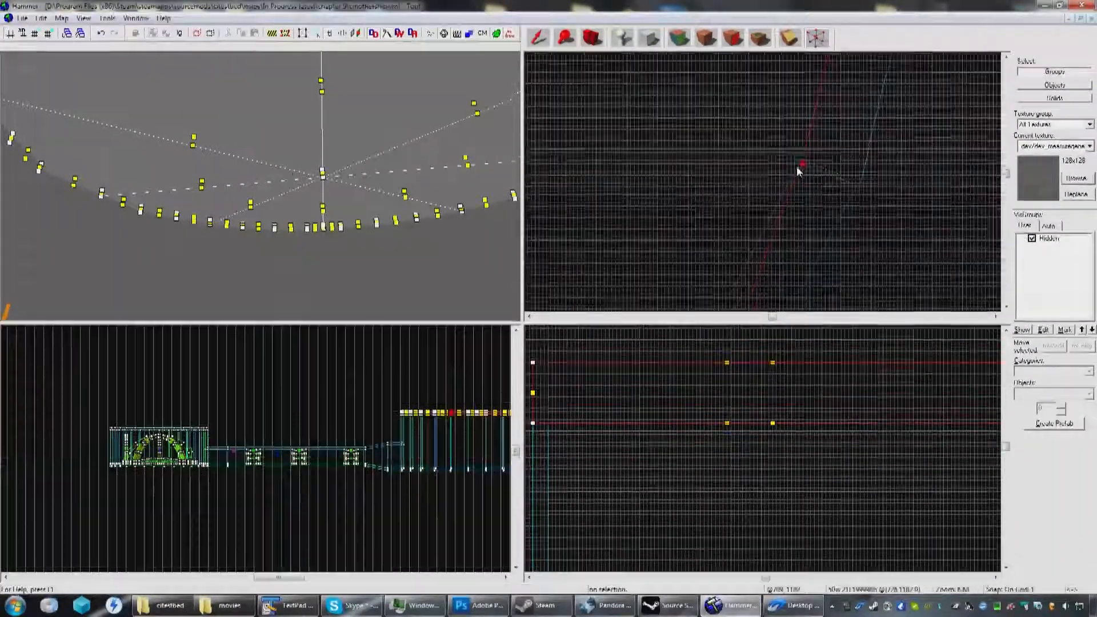
{"action": "scroll", "coordinate": [824, 260], "scroll_direction": "up", "scroll_amount": 3}
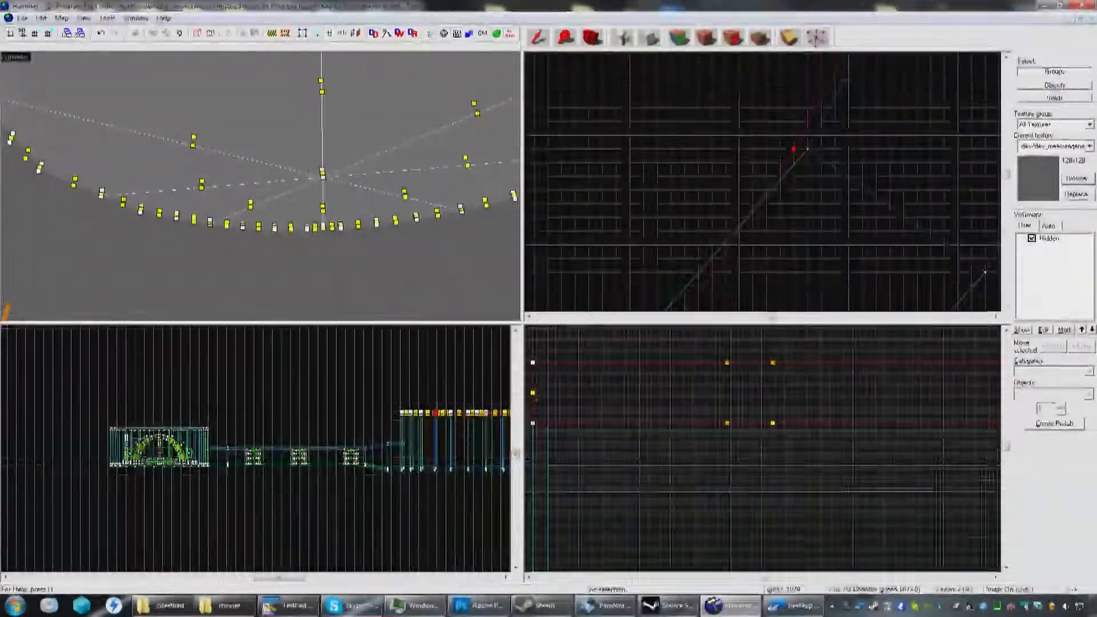
{"action": "scroll", "coordinate": [806, 151], "scroll_direction": "down", "scroll_amount": 8}
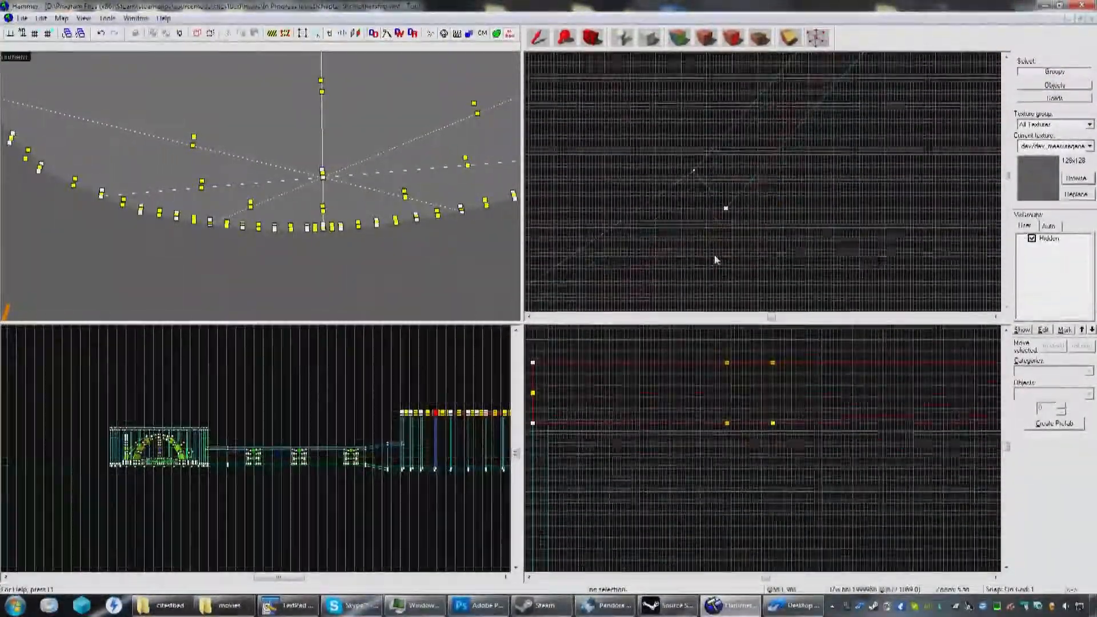
Step: Move the following lower-right rim vertex of the ceiling inward onto its inner wall corner
{"action": "key", "text": "Return"}
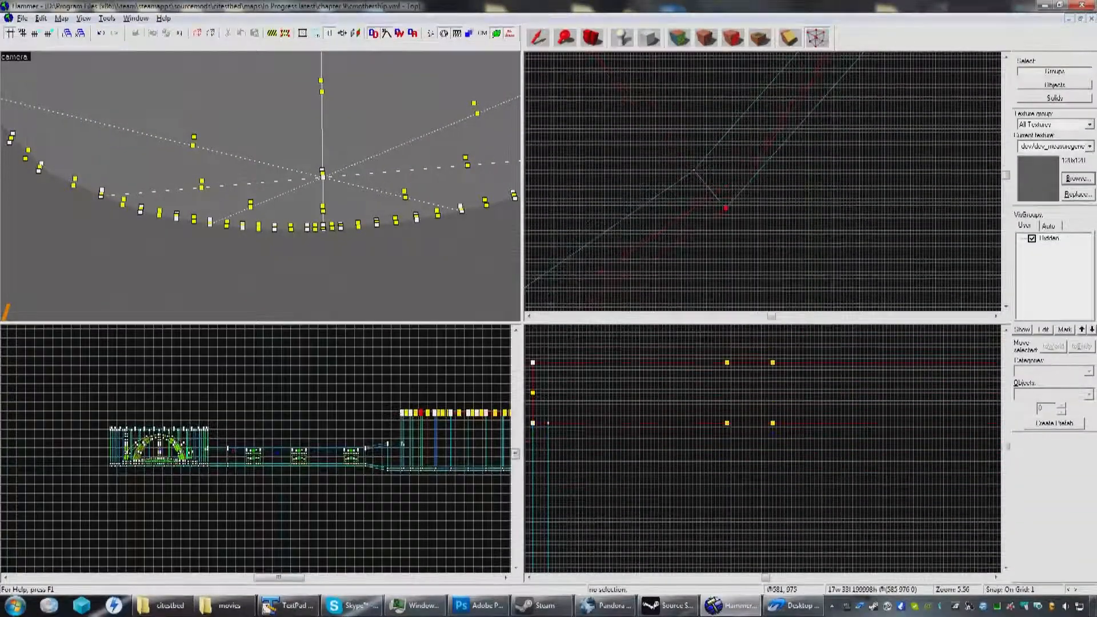
{"action": "scroll", "coordinate": [693, 180], "scroll_direction": "up", "scroll_amount": 7}
{"action": "left_click_drag", "start_coordinate": [726, 208], "coordinate": [693, 144]}
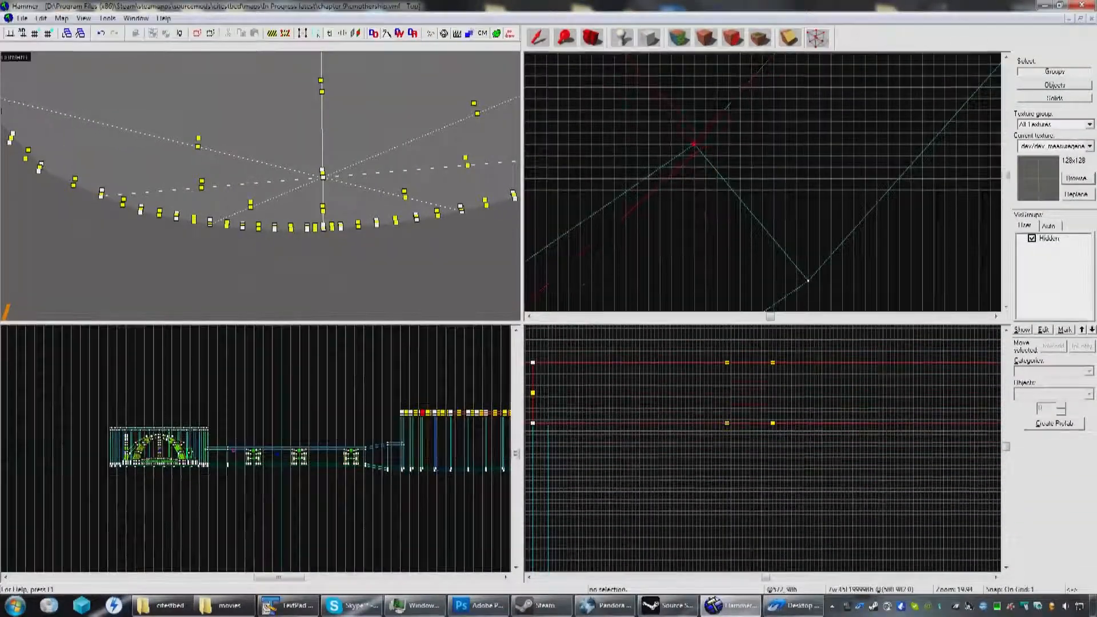
Step: Move the last ceiling rim vertex before the corridor's right corner inward onto its inner wall corner
{"action": "scroll", "coordinate": [693, 155], "scroll_direction": "down", "scroll_amount": 8}
{"action": "middle_click_drag", "start_coordinate": [670, 218], "coordinate": [892, 174]}
{"action": "middle_click_drag", "start_coordinate": [808, 231], "coordinate": [884, 109]}
{"action": "middle_click_drag", "start_coordinate": [748, 208], "coordinate": [786, 182]}
{"action": "left_click_drag", "start_coordinate": [749, 236], "coordinate": [821, 138]}
{"action": "key", "text": "Return"}
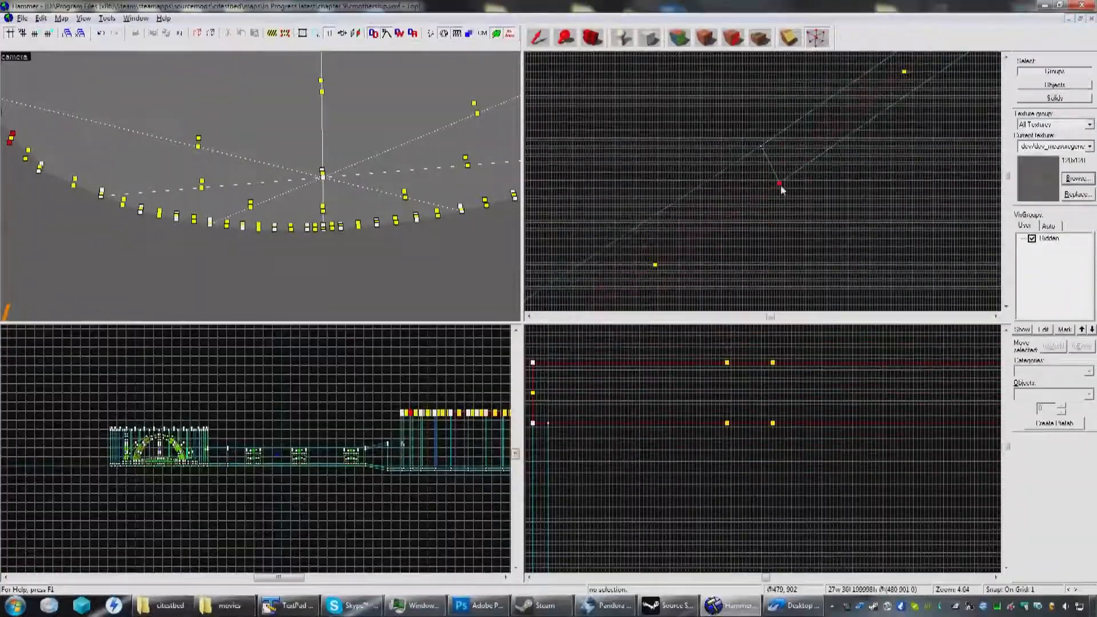
{"action": "scroll", "coordinate": [750, 156], "scroll_direction": "down", "scroll_amount": 7}
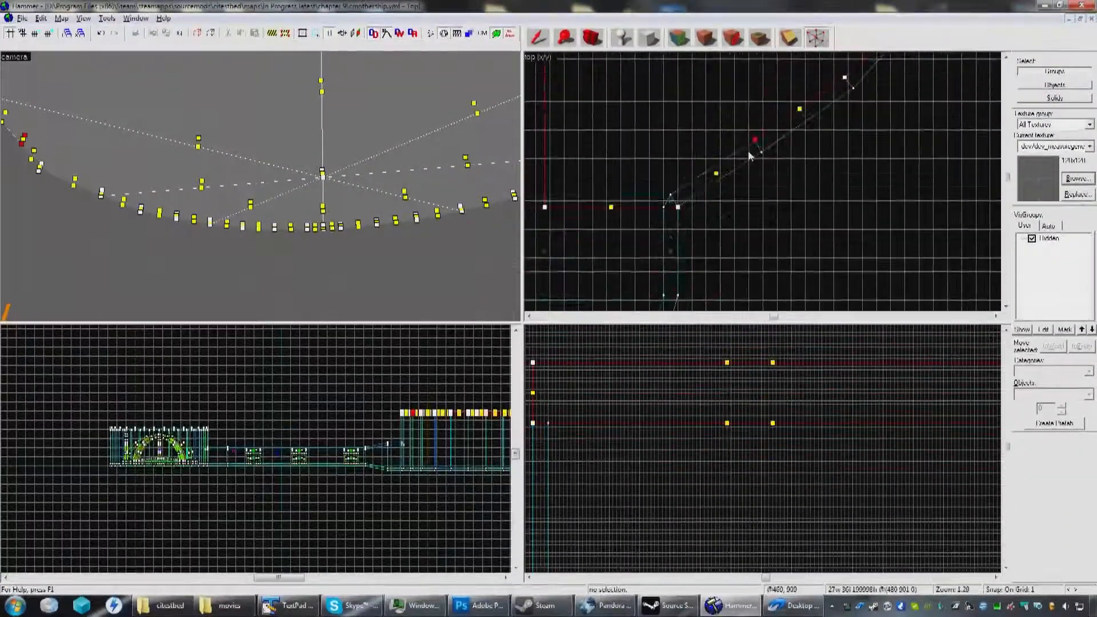
Step: Move the ceiling rim vertex at the corridor's right corner inward onto the inner wall corner
{"action": "scroll", "coordinate": [750, 157], "scroll_direction": "down", "scroll_amount": 2}
{"action": "middle_click_drag", "start_coordinate": [751, 156], "coordinate": [809, 159]}
{"action": "scroll", "coordinate": [783, 195], "scroll_direction": "up", "scroll_amount": 6}
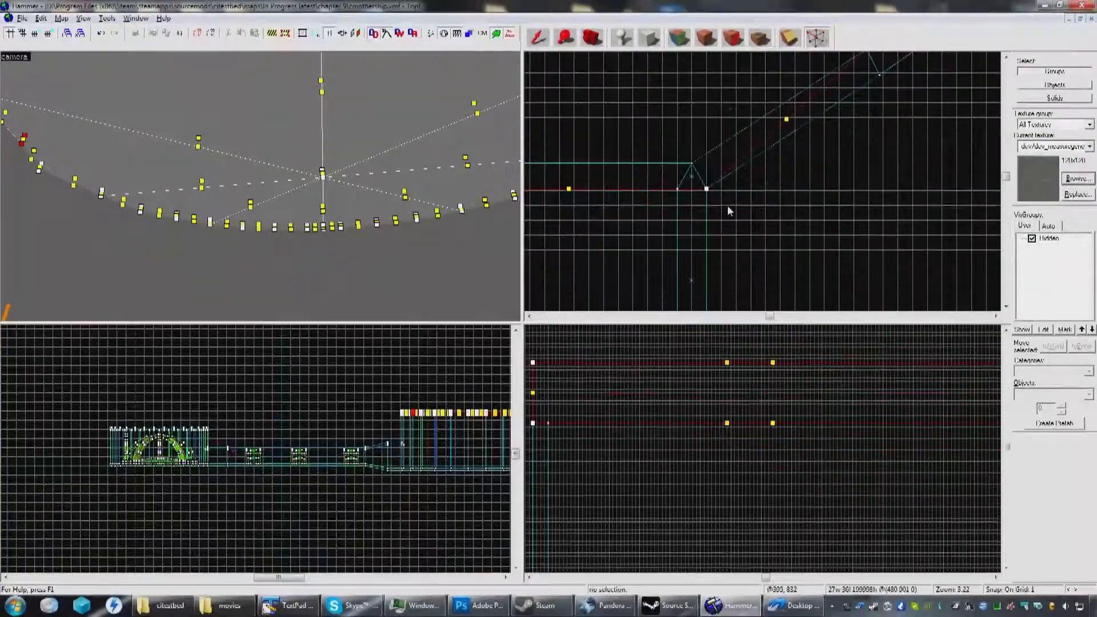
{"action": "middle_click_drag", "start_coordinate": [728, 206], "coordinate": [798, 230]}
{"action": "key", "text": "Return"}
{"action": "left_click_drag", "start_coordinate": [813, 229], "coordinate": [767, 174]}
{"action": "scroll", "coordinate": [760, 198], "scroll_direction": "up", "scroll_amount": 5}
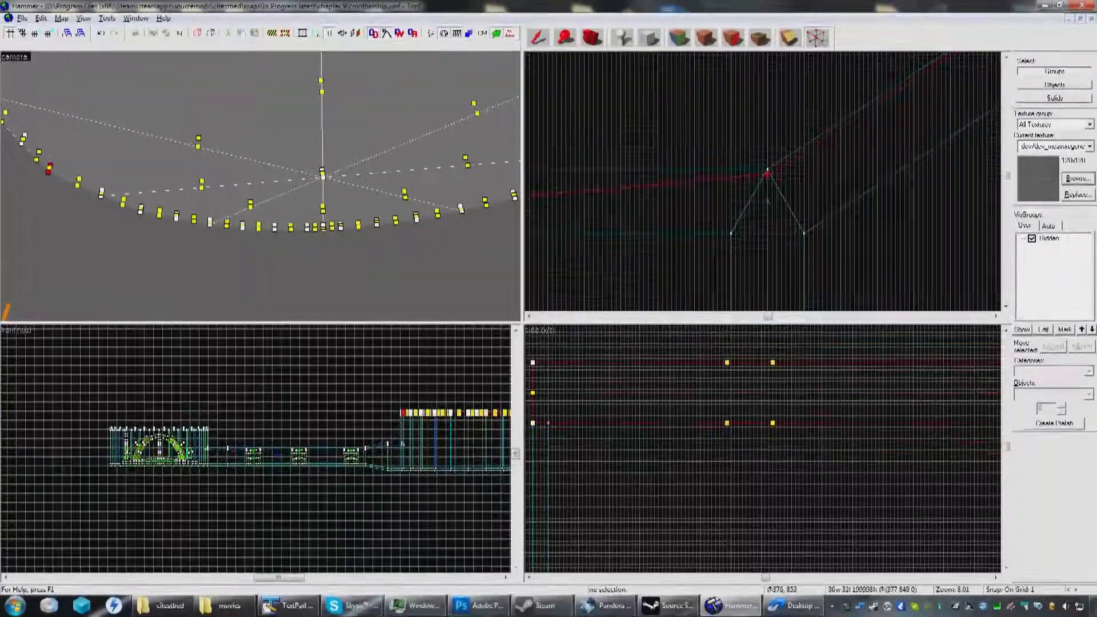
Step: Move the ceiling rim vertex at the corridor's left corner inward onto its inner wall corner
{"action": "scroll", "coordinate": [768, 177], "scroll_direction": "down", "scroll_amount": 8}
{"action": "middle_click_drag", "start_coordinate": [767, 177], "coordinate": [849, 192]}
{"action": "key", "text": "Return"}
{"action": "left_click_drag", "start_coordinate": [662, 227], "coordinate": [690, 157]}
{"action": "scroll", "coordinate": [698, 208], "scroll_direction": "up", "scroll_amount": 6}
{"action": "scroll", "coordinate": [620, 208], "scroll_direction": "down", "scroll_amount": 6}
{"action": "left_click_drag", "start_coordinate": [609, 220], "coordinate": [697, 208]}
{"action": "key", "text": "Return"}
{"action": "scroll", "coordinate": [697, 208], "scroll_direction": "up", "scroll_amount": 6}
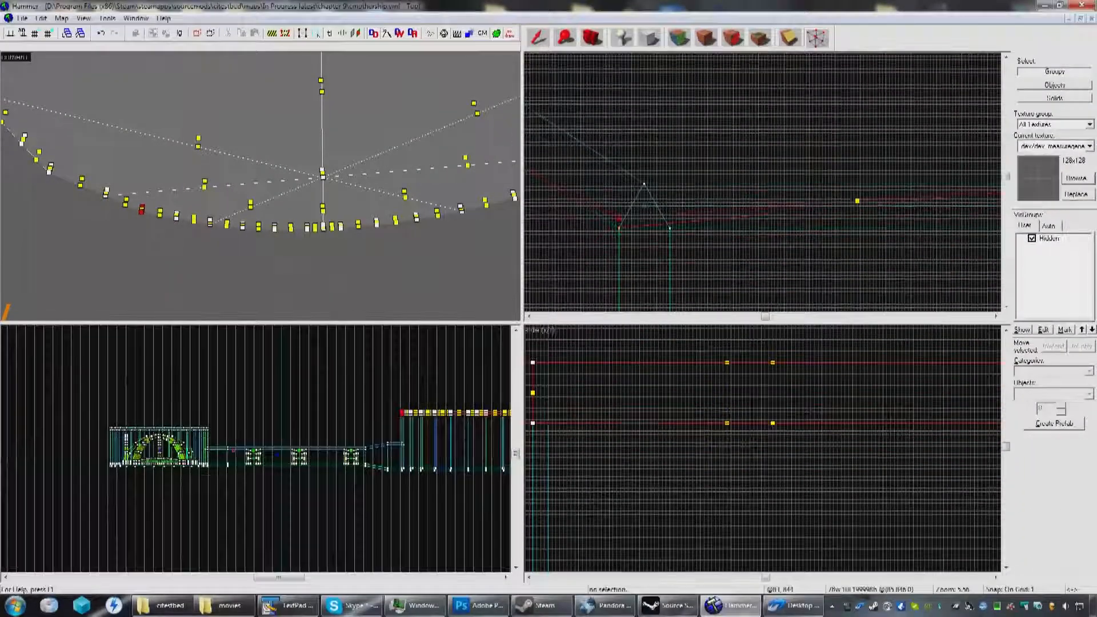
{"action": "scroll", "coordinate": [630, 190], "scroll_direction": "up", "scroll_amount": 6}
{"action": "left_click_drag", "start_coordinate": [619, 219], "coordinate": [673, 171]}
{"action": "scroll", "coordinate": [658, 181], "scroll_direction": "down", "scroll_amount": 8}
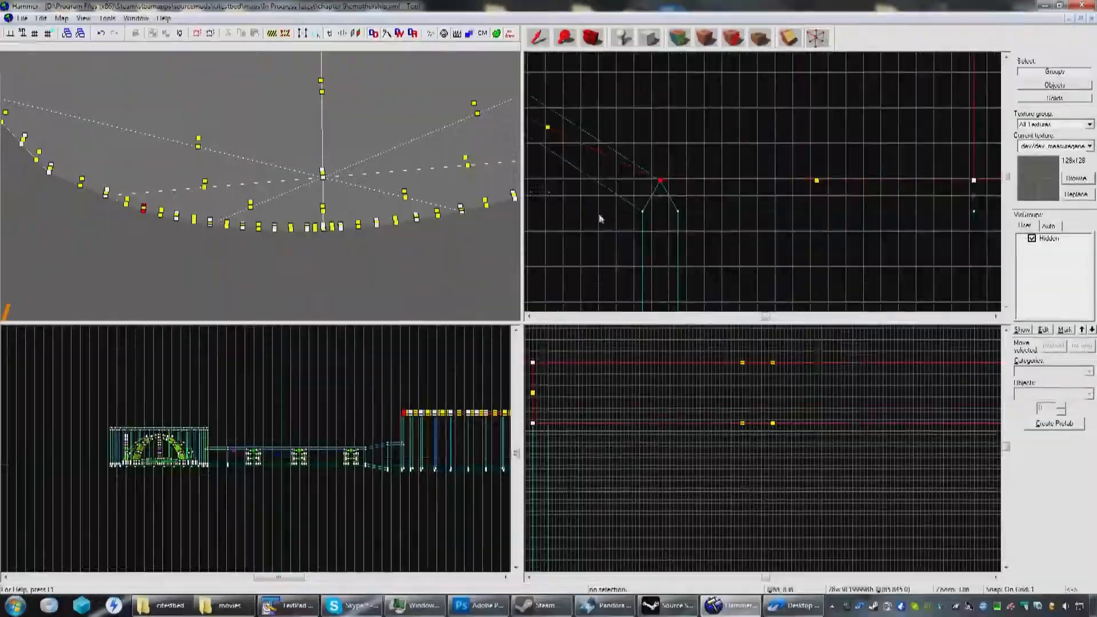
Step: Enlarge the top view and move the first lower-left ceiling rim vertex past the corridor onto its inner wall corner
{"action": "left_click_drag", "start_coordinate": [523, 251], "coordinate": [732, 274]}
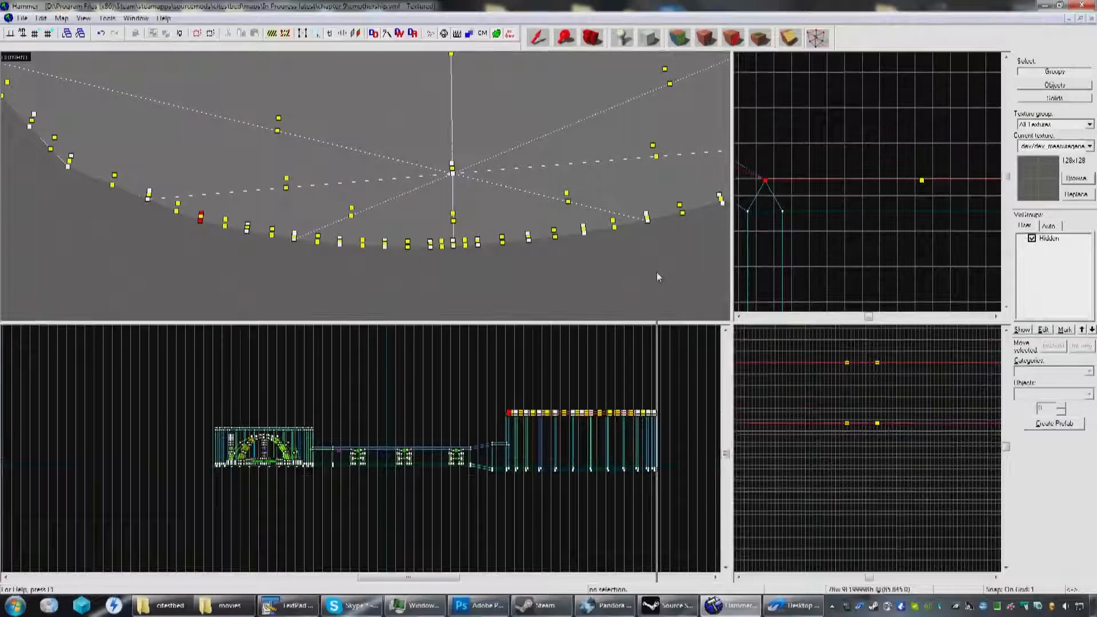
{"action": "left_click_drag", "start_coordinate": [565, 266], "coordinate": [479, 261]}
{"action": "middle_click_drag", "start_coordinate": [561, 218], "coordinate": [770, 305]}
{"action": "middle_click_drag", "start_coordinate": [611, 182], "coordinate": [623, 228]}
{"action": "scroll", "coordinate": [622, 227], "scroll_direction": "up", "scroll_amount": 6}
{"action": "left_click", "coordinate": [669, 172]}
{"action": "middle_click_drag", "start_coordinate": [646, 176], "coordinate": [611, 283]}
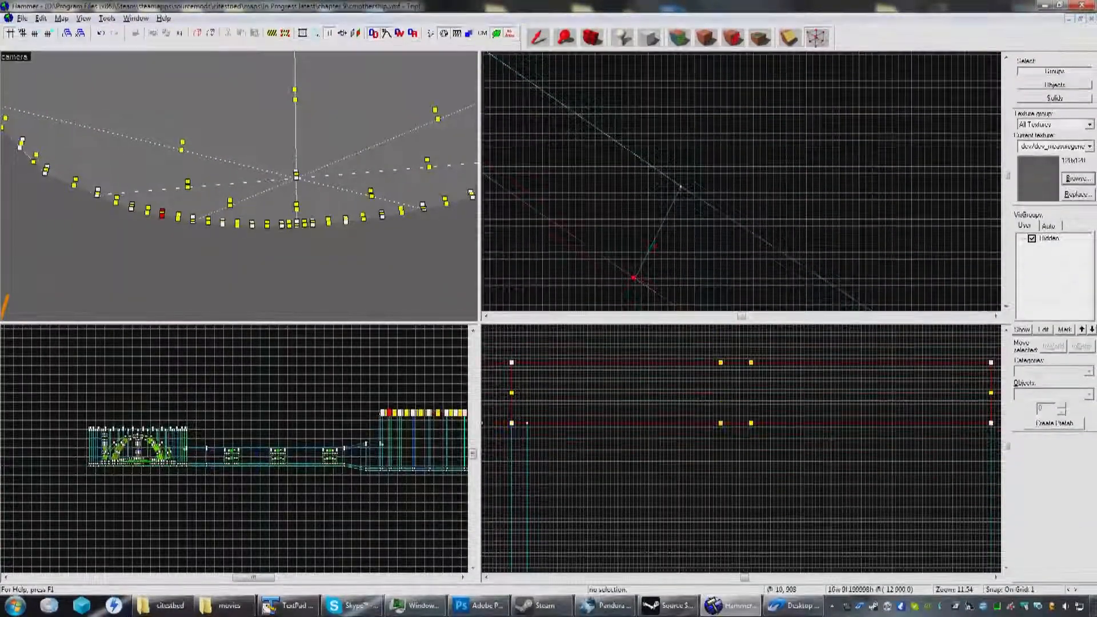
{"action": "left_click_drag", "start_coordinate": [634, 278], "coordinate": [681, 186]}
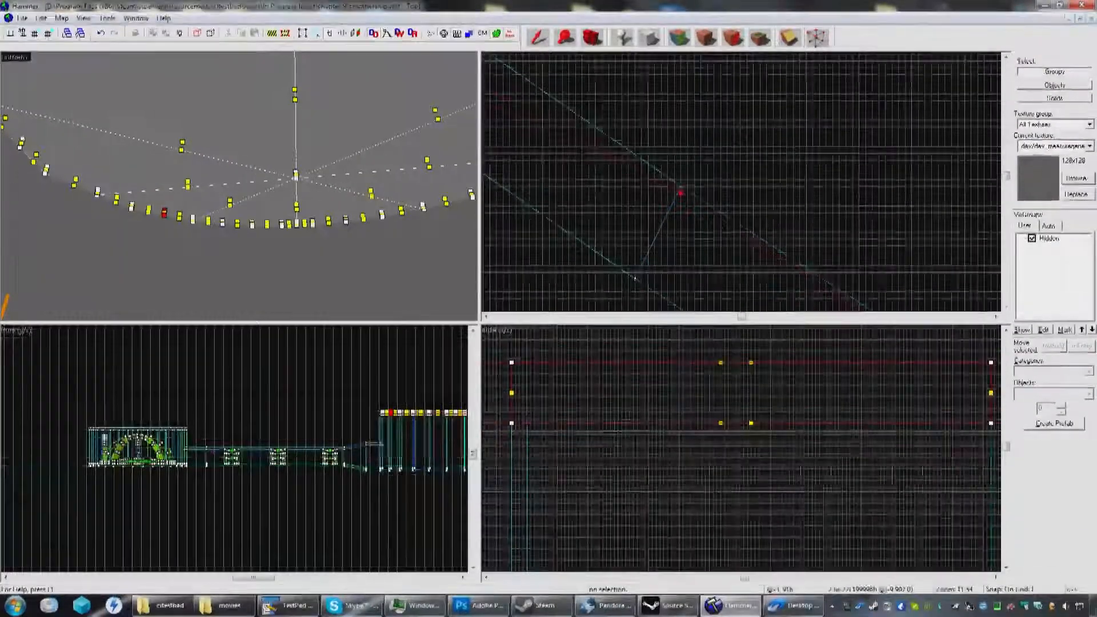
Step: Move the second rim vertex along the ceiling's lower-left arc onto its inner wall corner
{"action": "scroll", "coordinate": [681, 186], "scroll_direction": "down", "scroll_amount": 6}
{"action": "middle_click_drag", "start_coordinate": [514, 142], "coordinate": [718, 304]}
{"action": "left_click_drag", "start_coordinate": [614, 236], "coordinate": [681, 196]}
{"action": "scroll", "coordinate": [644, 212], "scroll_direction": "up", "scroll_amount": 6}
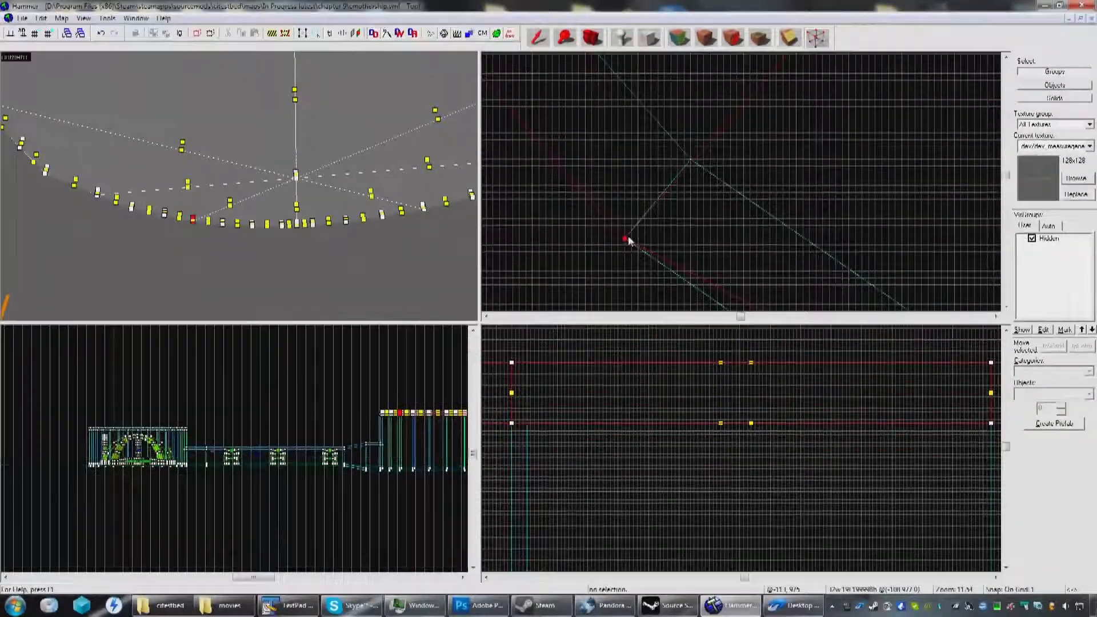
{"action": "scroll", "coordinate": [639, 290], "scroll_direction": "down", "scroll_amount": 7}
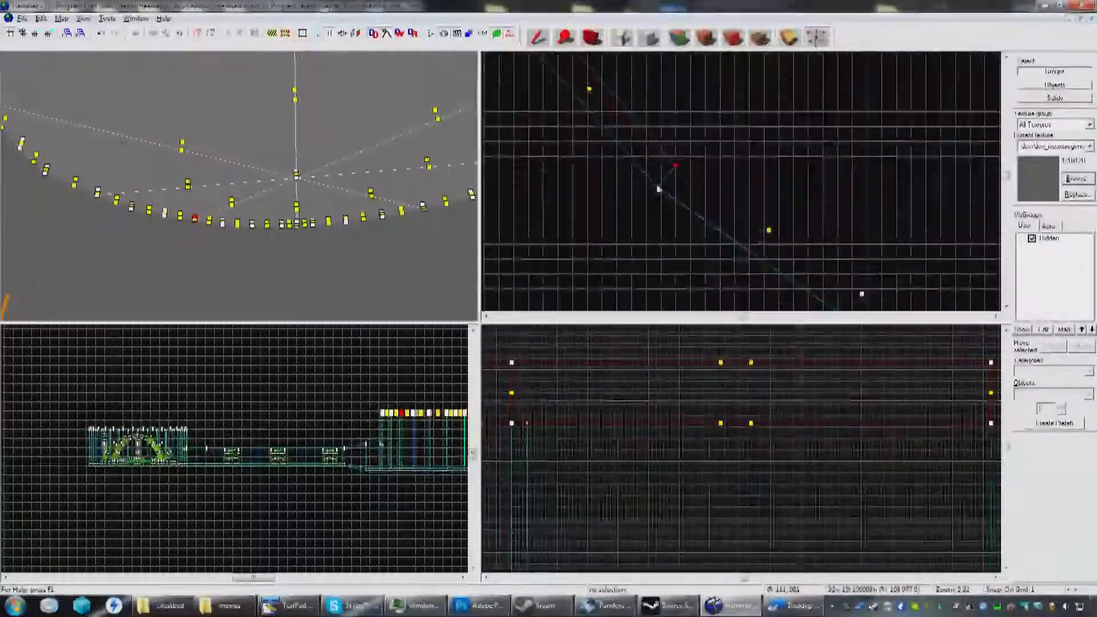
Step: Move the third rim vertex of the ceiling's lower-left arc inward onto its inner wall corner
{"action": "middle_click_drag", "start_coordinate": [639, 287], "coordinate": [725, 346]}
{"action": "left_click_drag", "start_coordinate": [577, 170], "coordinate": [692, 231]}
{"action": "scroll", "coordinate": [656, 217], "scroll_direction": "up", "scroll_amount": 6}
{"action": "middle_click_drag", "start_coordinate": [657, 218], "coordinate": [602, 257]}
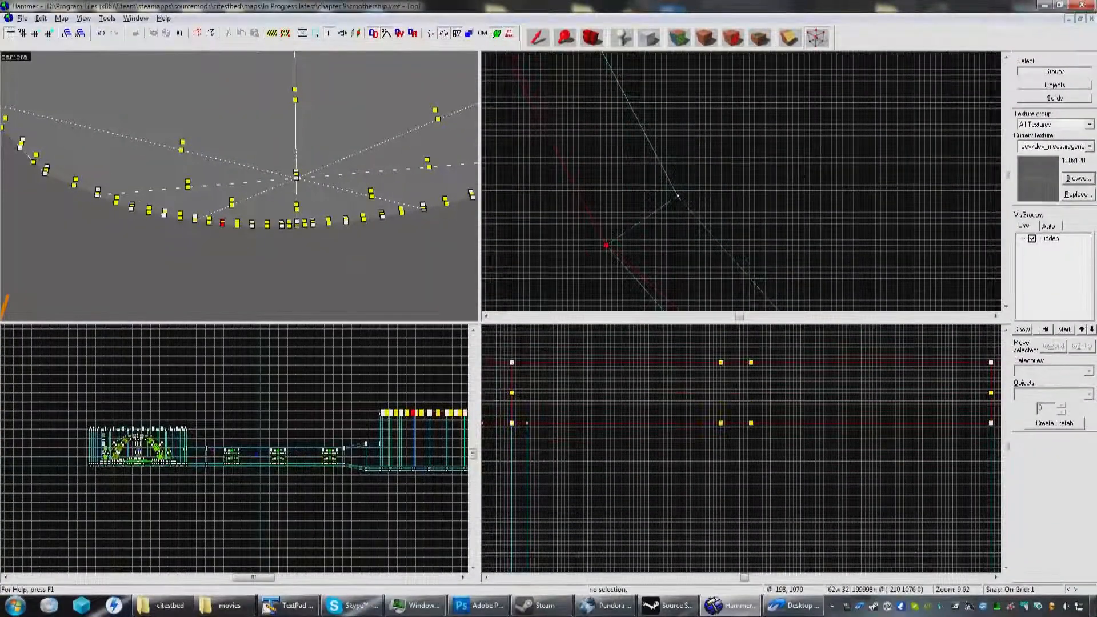
{"action": "left_click_drag", "start_coordinate": [609, 245], "coordinate": [678, 196]}
{"action": "scroll", "coordinate": [663, 201], "scroll_direction": "down", "scroll_amount": 7}
Step: Move the fourth lower-left rim vertex and the one at the lower end of the leftmost wall segment onto their inner corners
{"action": "middle_click_drag", "start_coordinate": [577, 109], "coordinate": [675, 294]}
{"action": "left_click_drag", "start_coordinate": [598, 189], "coordinate": [653, 250]}
{"action": "scroll", "coordinate": [656, 245], "scroll_direction": "up", "scroll_amount": 6}
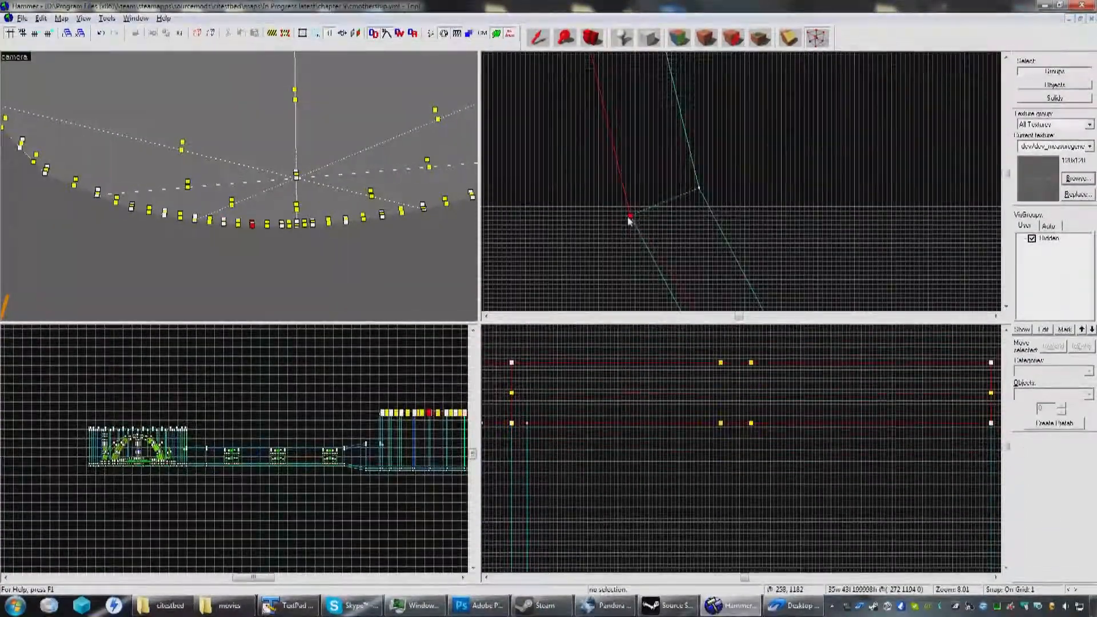
{"action": "scroll", "coordinate": [651, 197], "scroll_direction": "down", "scroll_amount": 9}
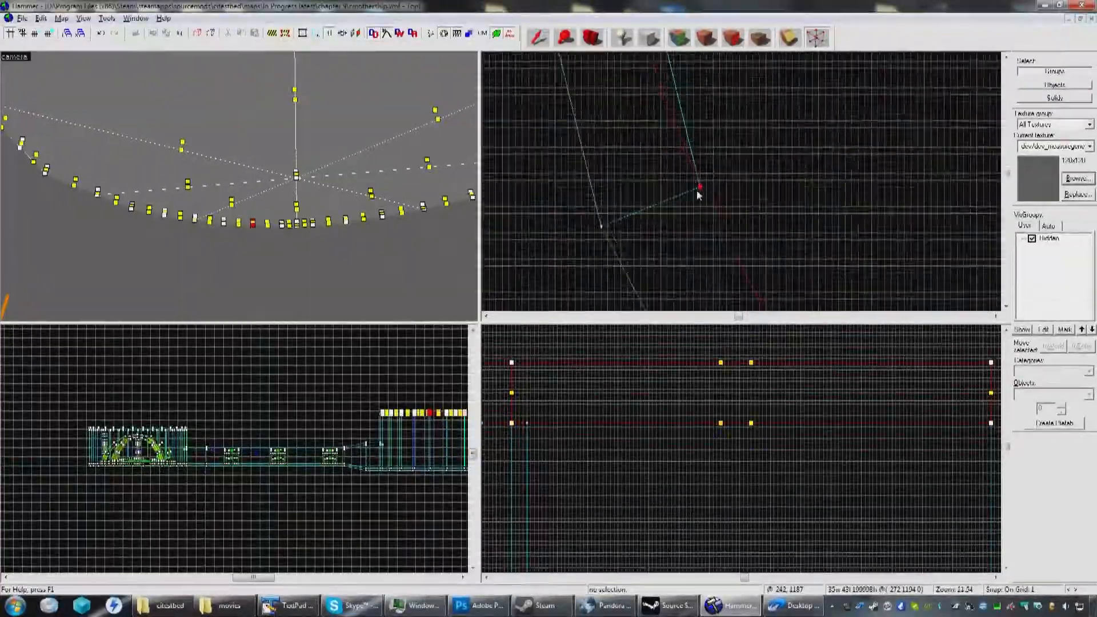
{"action": "scroll", "coordinate": [651, 200], "scroll_direction": "up", "scroll_amount": 6}
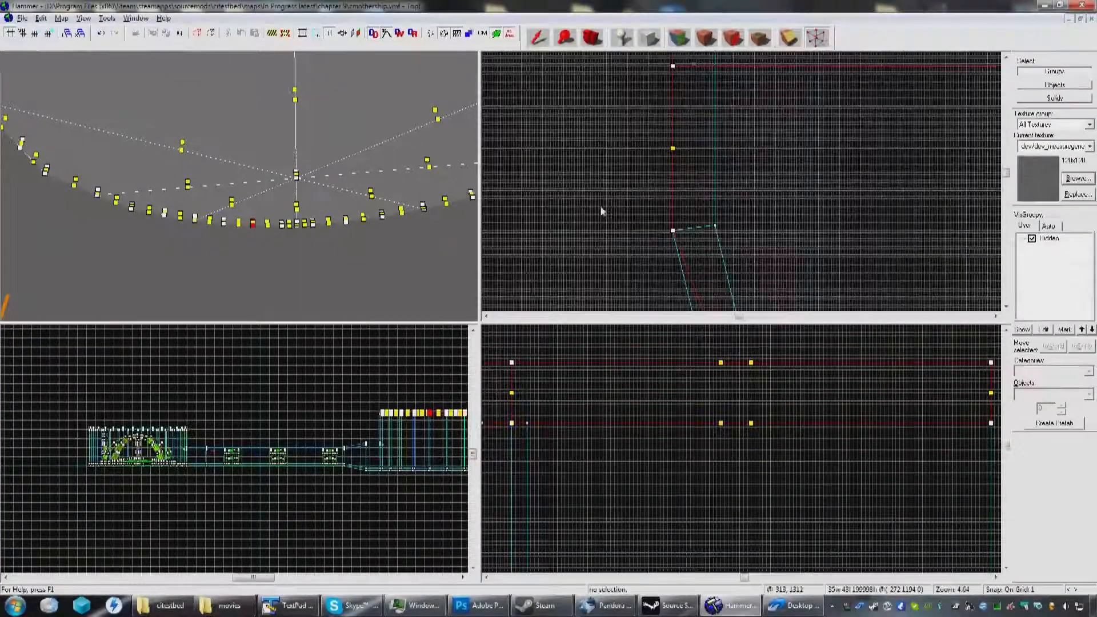
{"action": "scroll", "coordinate": [708, 251], "scroll_direction": "up", "scroll_amount": 5}
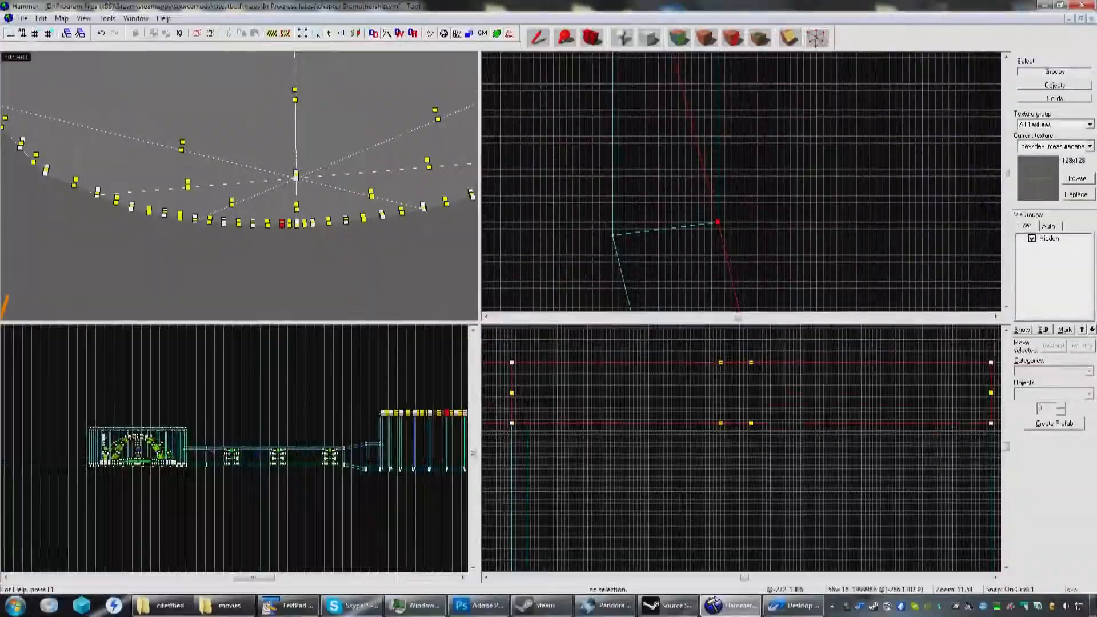
Step: Move the ceiling rim vertex at the upper end of the leftmost wall segment onto its inner wall corner
{"action": "scroll", "coordinate": [693, 229], "scroll_direction": "down", "scroll_amount": 7}
{"action": "middle_click_drag", "start_coordinate": [626, 155], "coordinate": [581, 250]}
{"action": "scroll", "coordinate": [607, 210], "scroll_direction": "up", "scroll_amount": 6}
{"action": "mouse_move", "coordinate": [606, 199]}
{"action": "left_mouse_down"}
{"action": "mouse_move", "coordinate": [680, 232]}
{"action": "mouse_move", "coordinate": [747, 224]}
{"action": "left_mouse_up"}
{"action": "key", "text": "Return"}
{"action": "scroll", "coordinate": [708, 233], "scroll_direction": "down", "scroll_amount": 2}
{"action": "scroll", "coordinate": [557, 197], "scroll_direction": "up", "scroll_amount": 4}
{"action": "left_click", "coordinate": [656, 180]}
{"action": "left_click_drag", "start_coordinate": [657, 181], "coordinate": [737, 190]}
{"action": "scroll", "coordinate": [703, 187], "scroll_direction": "up", "scroll_amount": 6}
Step: Move the first upper-left rim vertex above the leftmost wall segment onto its inner wall corner
{"action": "scroll", "coordinate": [738, 193], "scroll_direction": "down", "scroll_amount": 8}
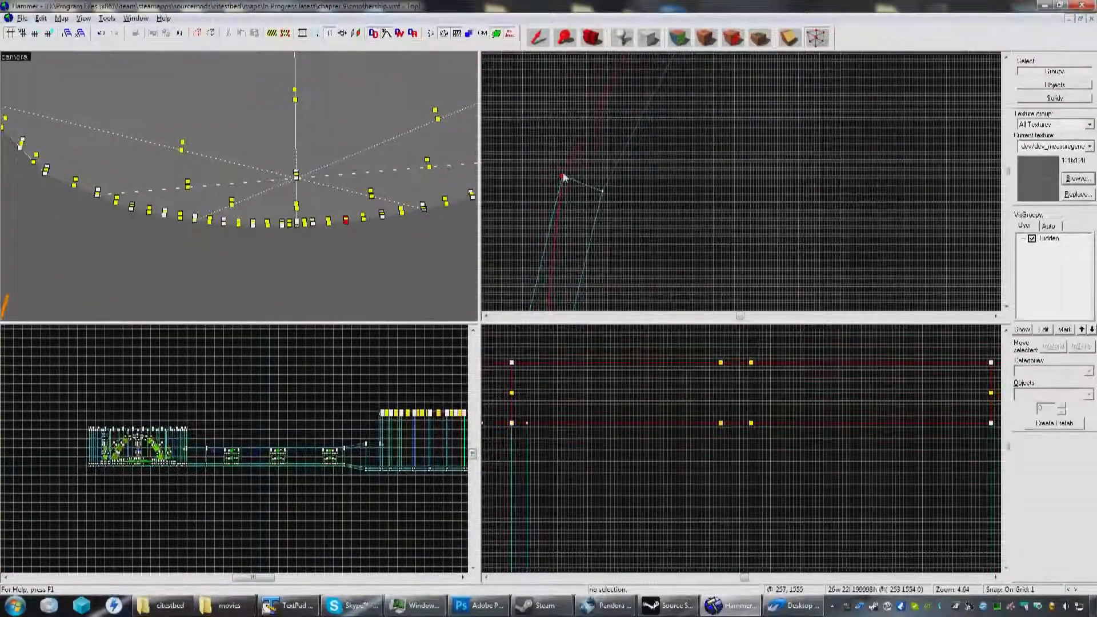
{"action": "left_click", "coordinate": [562, 177]}
{"action": "scroll", "coordinate": [611, 197], "scroll_direction": "up", "scroll_amount": 5}
{"action": "left_click_drag", "start_coordinate": [563, 177], "coordinate": [589, 182]}
{"action": "scroll", "coordinate": [588, 182], "scroll_direction": "down", "scroll_amount": 6}
Step: Move the second rim vertex up the ceiling's upper-left arc onto its inner wall corner
{"action": "scroll", "coordinate": [592, 184], "scroll_direction": "down", "scroll_amount": 3}
{"action": "middle_click_drag", "start_coordinate": [663, 137], "coordinate": [627, 304]}
{"action": "left_click", "coordinate": [607, 199]}
{"action": "scroll", "coordinate": [618, 228], "scroll_direction": "up", "scroll_amount": 4}
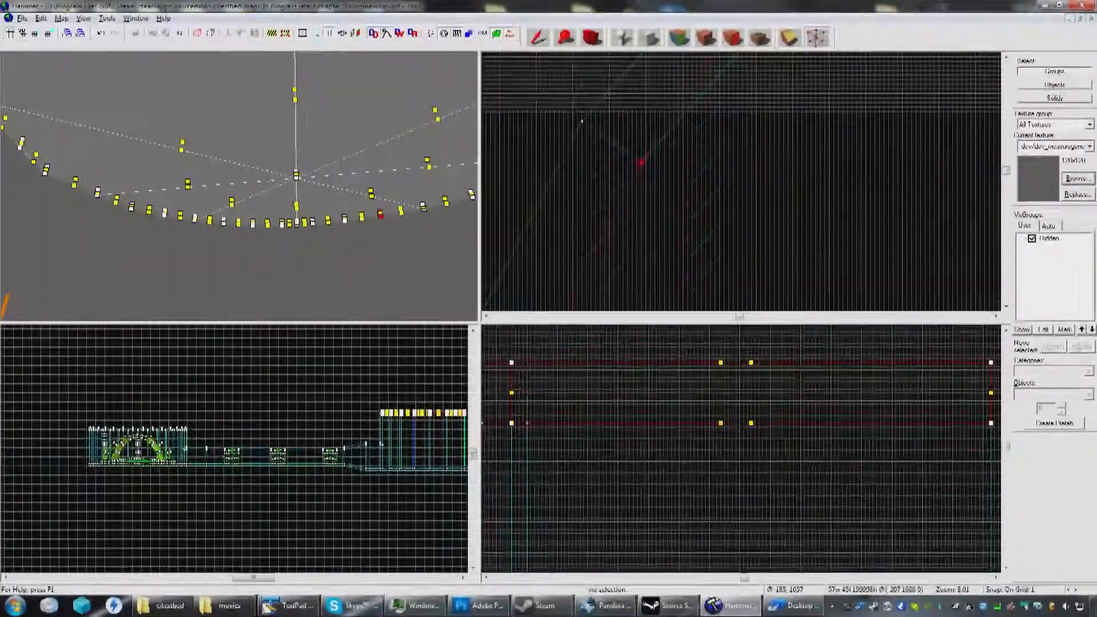
Step: Move the third rim vertex of the upper-left arc inward and align it exactly with the inner wall corner
{"action": "scroll", "coordinate": [641, 164], "scroll_direction": "down", "scroll_amount": 5}
{"action": "left_click_drag", "start_coordinate": [594, 134], "coordinate": [665, 193]}
{"action": "key", "text": "Return"}
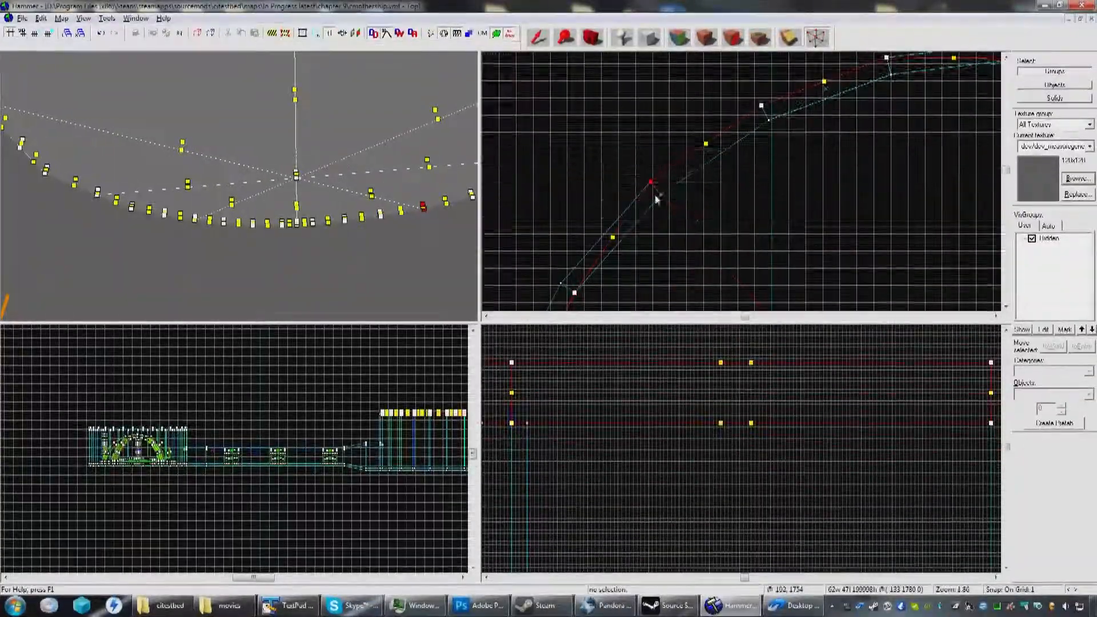
{"action": "scroll", "coordinate": [663, 197], "scroll_direction": "up", "scroll_amount": 9}
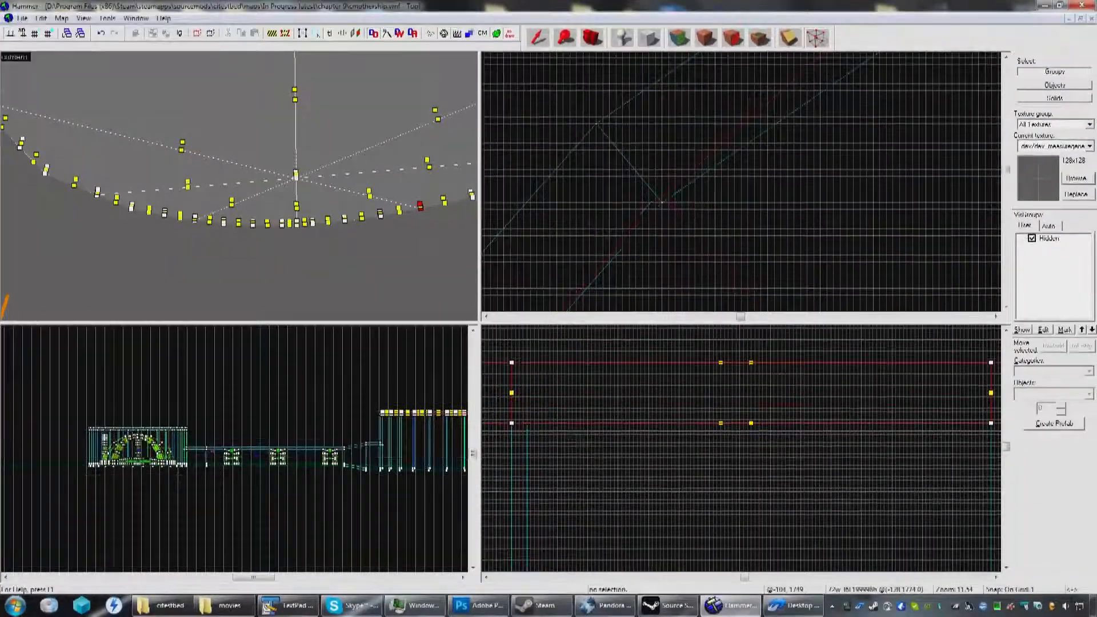
{"action": "left_click_drag", "start_coordinate": [670, 197], "coordinate": [662, 202]}
Step: Move the fourth rim vertex of the ceiling's upper-left arc onto its inner wall corner
{"action": "scroll", "coordinate": [662, 204], "scroll_direction": "down", "scroll_amount": 7}
{"action": "middle_click_drag", "start_coordinate": [662, 212], "coordinate": [534, 276]}
{"action": "left_click_drag", "start_coordinate": [622, 141], "coordinate": [681, 195]}
{"action": "key", "text": "Return"}
{"action": "scroll", "coordinate": [651, 189], "scroll_direction": "up", "scroll_amount": 4}
{"action": "left_click_drag", "start_coordinate": [647, 158], "coordinate": [672, 199]}
{"action": "scroll", "coordinate": [674, 225], "scroll_direction": "up", "scroll_amount": 5}
{"action": "scroll", "coordinate": [680, 203], "scroll_direction": "down", "scroll_amount": 7}
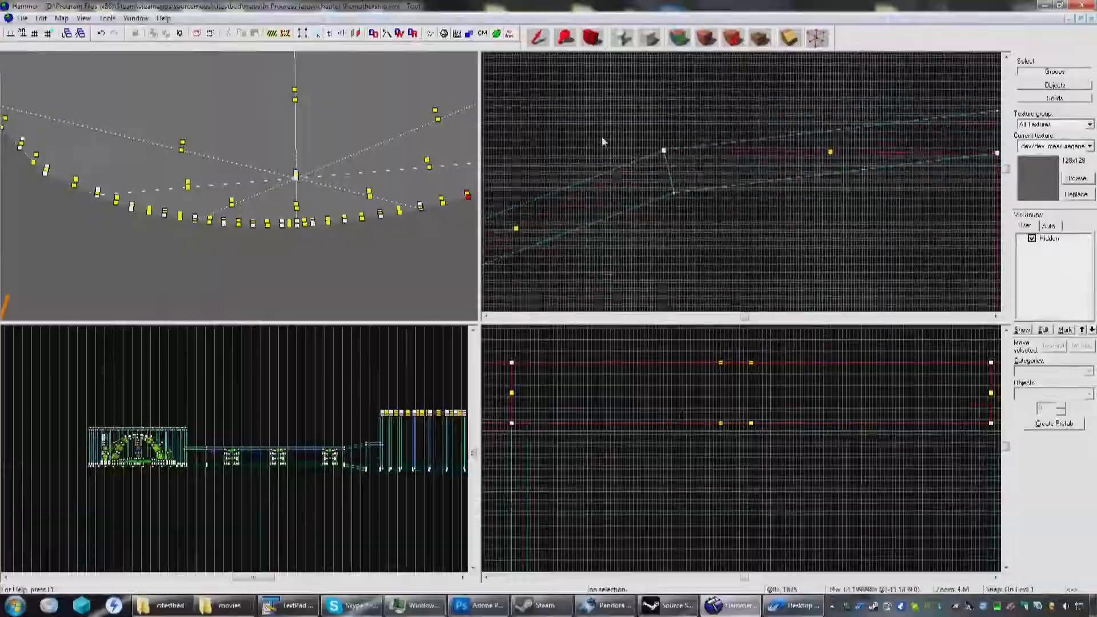
Step: Move the last rim vertex before the circle's top centre onto its inner wall corner
{"action": "left_click_drag", "start_coordinate": [605, 113], "coordinate": [675, 186]}
{"action": "key", "text": "Return"}
{"action": "scroll", "coordinate": [675, 186], "scroll_direction": "up", "scroll_amount": 7}
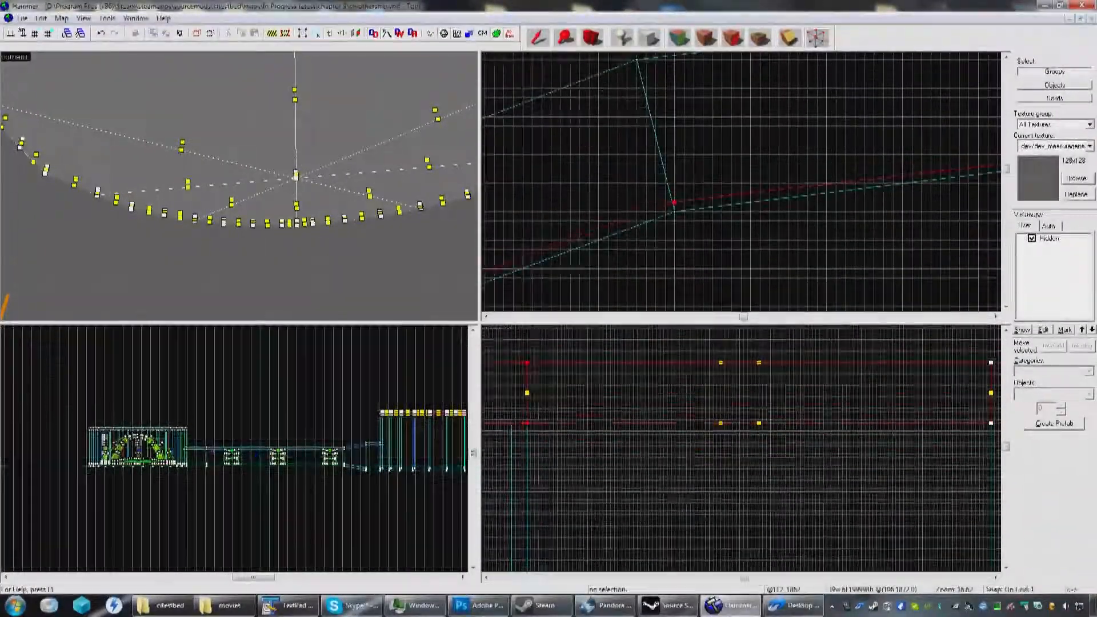
{"action": "scroll", "coordinate": [674, 206], "scroll_direction": "down", "scroll_amount": 10}
{"action": "scroll", "coordinate": [631, 252], "scroll_direction": "down", "scroll_amount": 8}
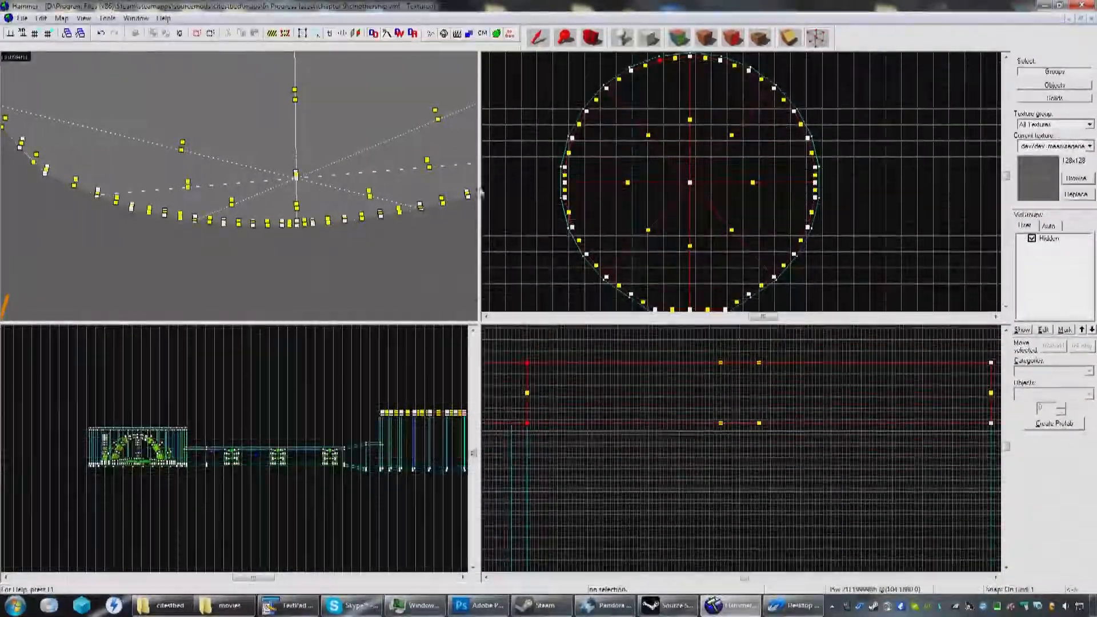
Step: Leave vertex editing and select the four ceiling wedges forming the left half of the circle
{"action": "middle_click_drag", "start_coordinate": [579, 168], "coordinate": [601, 170]}
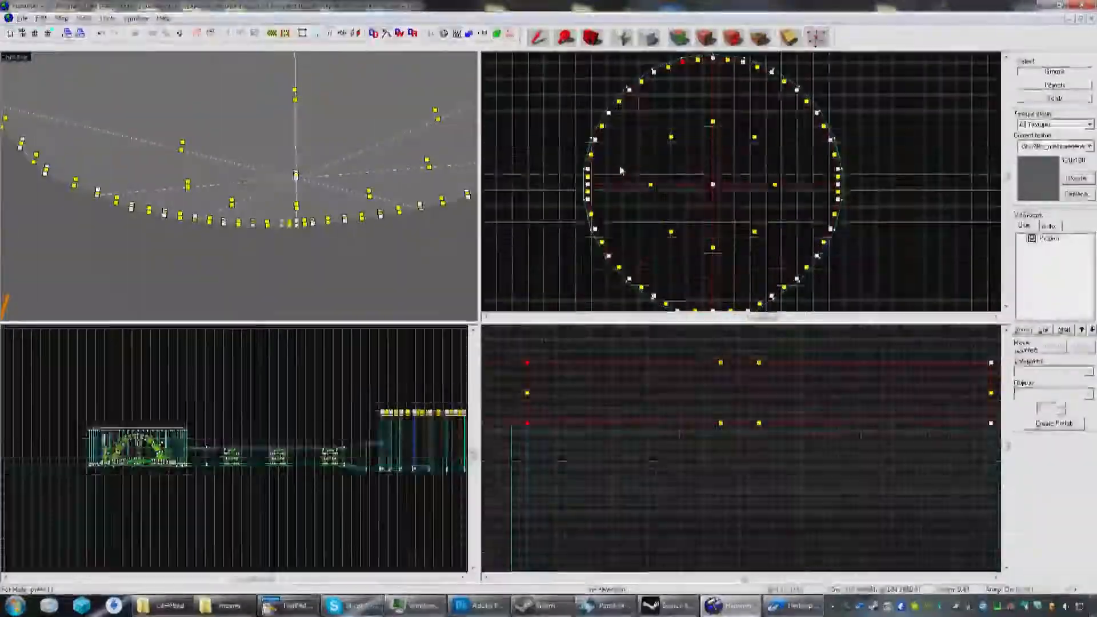
{"action": "scroll", "coordinate": [672, 146], "scroll_direction": "up", "scroll_amount": 15}
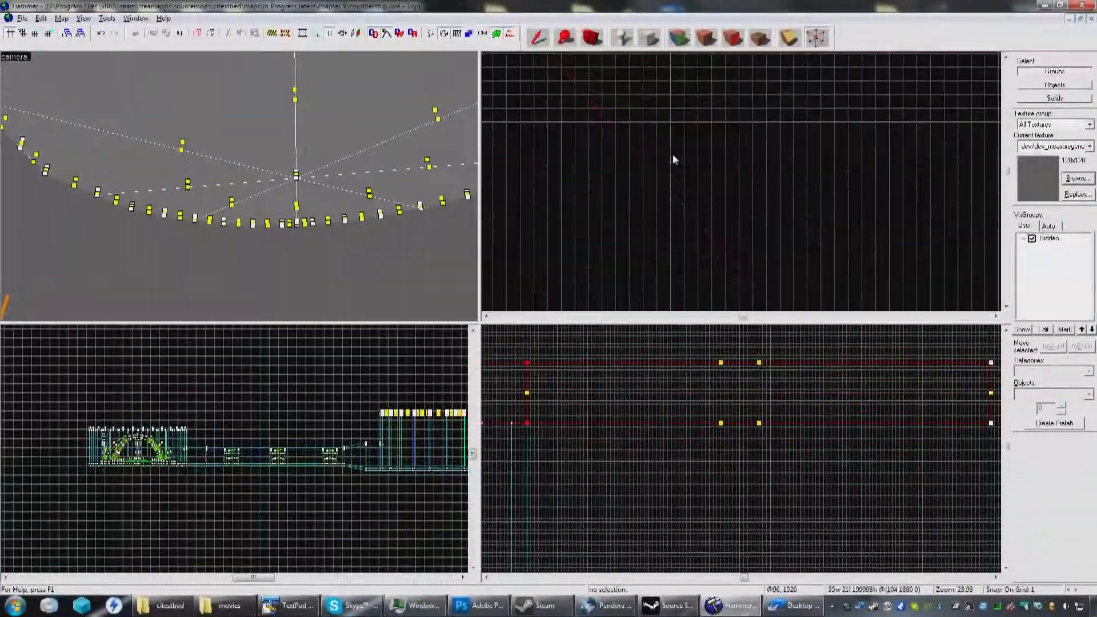
{"action": "scroll", "coordinate": [673, 153], "scroll_direction": "down", "scroll_amount": 10}
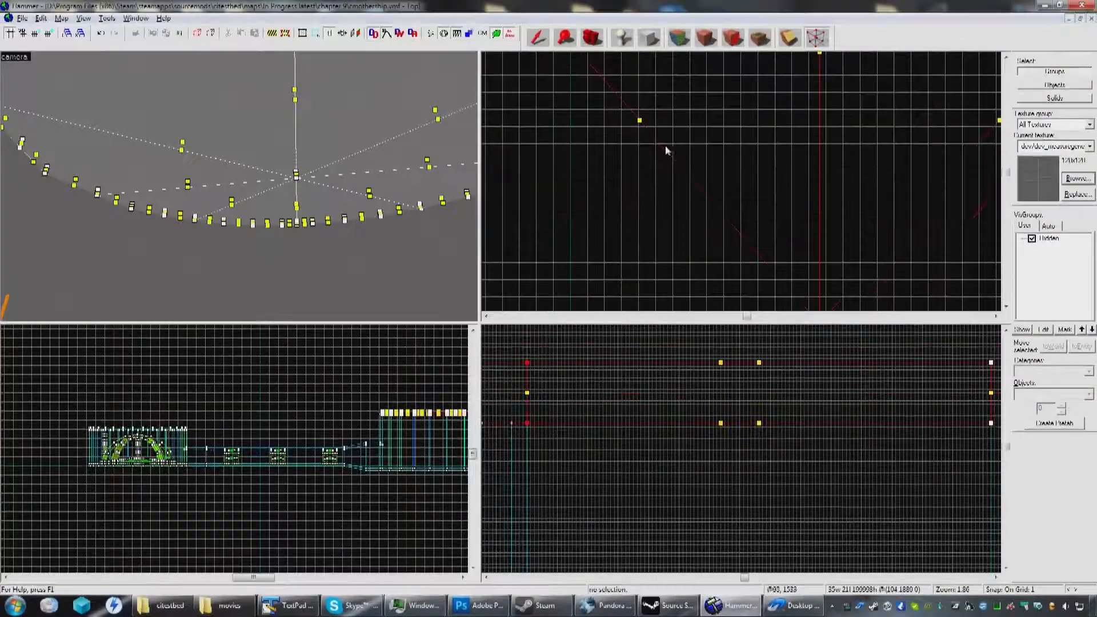
{"action": "key", "text": "shift+s"}
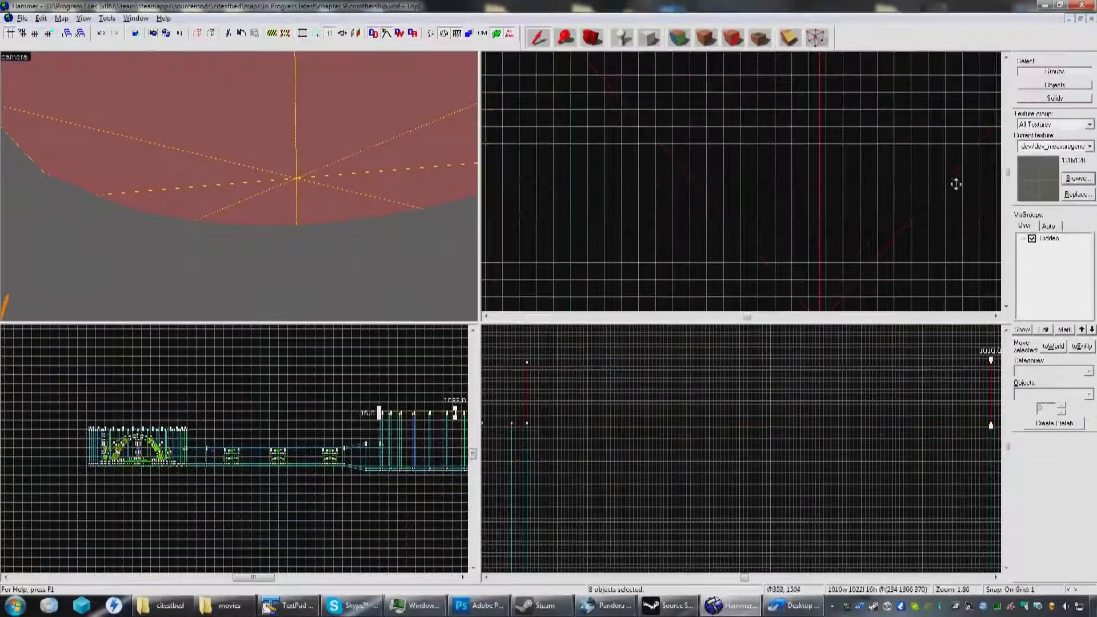
{"action": "left_click", "coordinate": [256, 197]}
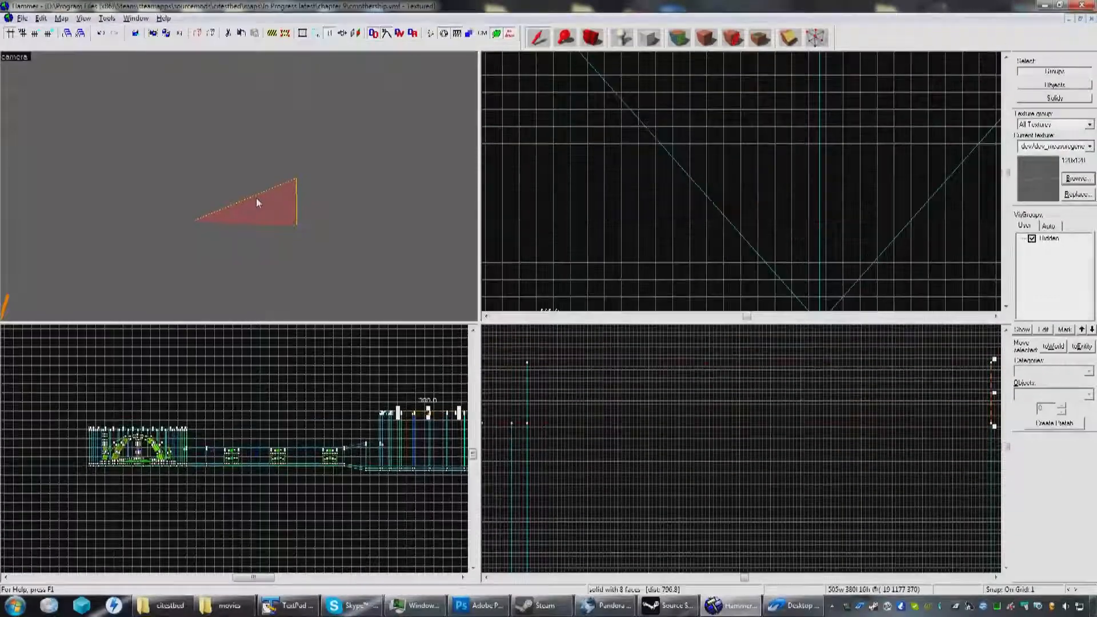
{"action": "left_click", "coordinate": [396, 191]}
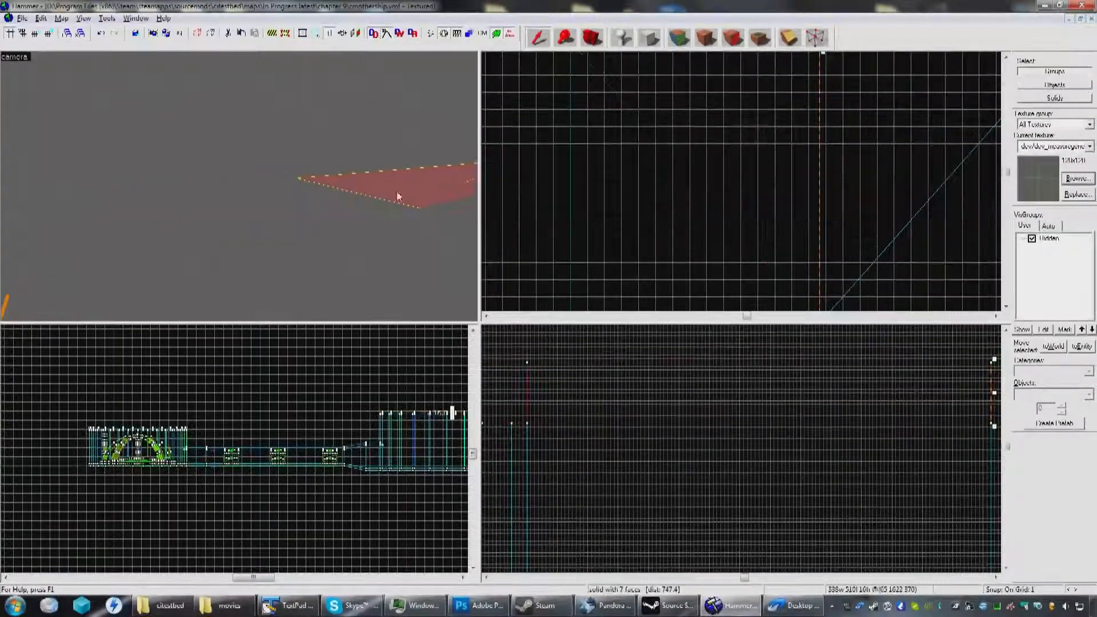
{"action": "left_click", "coordinate": [276, 213], "text": "ctrl"}
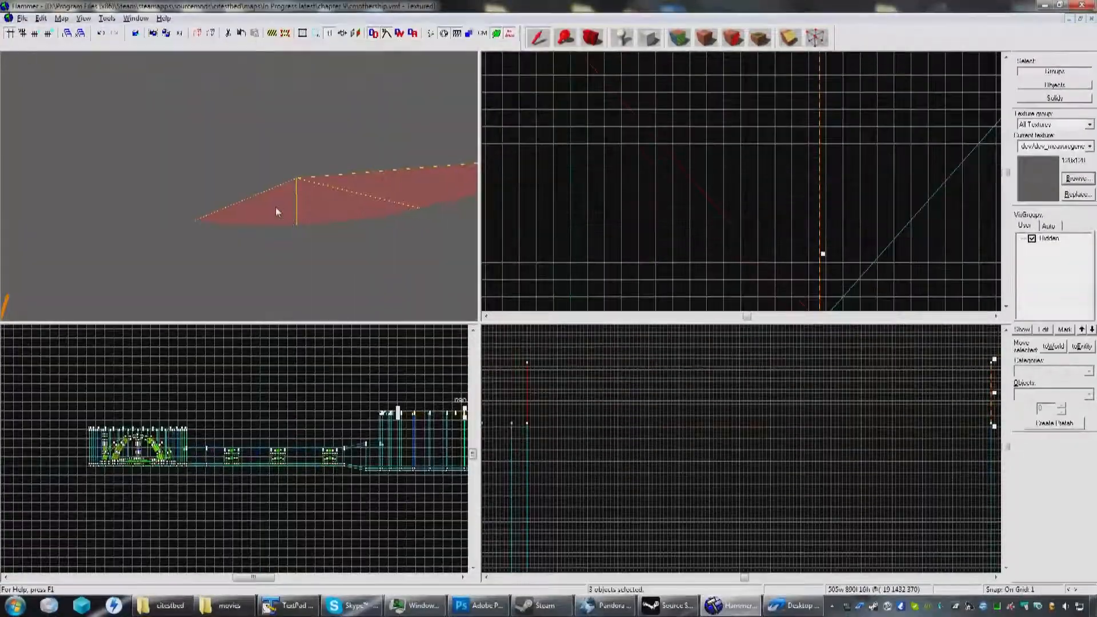
{"action": "scroll", "coordinate": [621, 213], "scroll_direction": "down", "scroll_amount": 3}
{"action": "mouse_move", "coordinate": [616, 213]}
{"action": "middle_mouse_down"}
{"action": "mouse_move", "coordinate": [582, 226]}
{"action": "mouse_move", "coordinate": [604, 199]}
{"action": "middle_mouse_up"}
{"action": "key", "text": "z"}
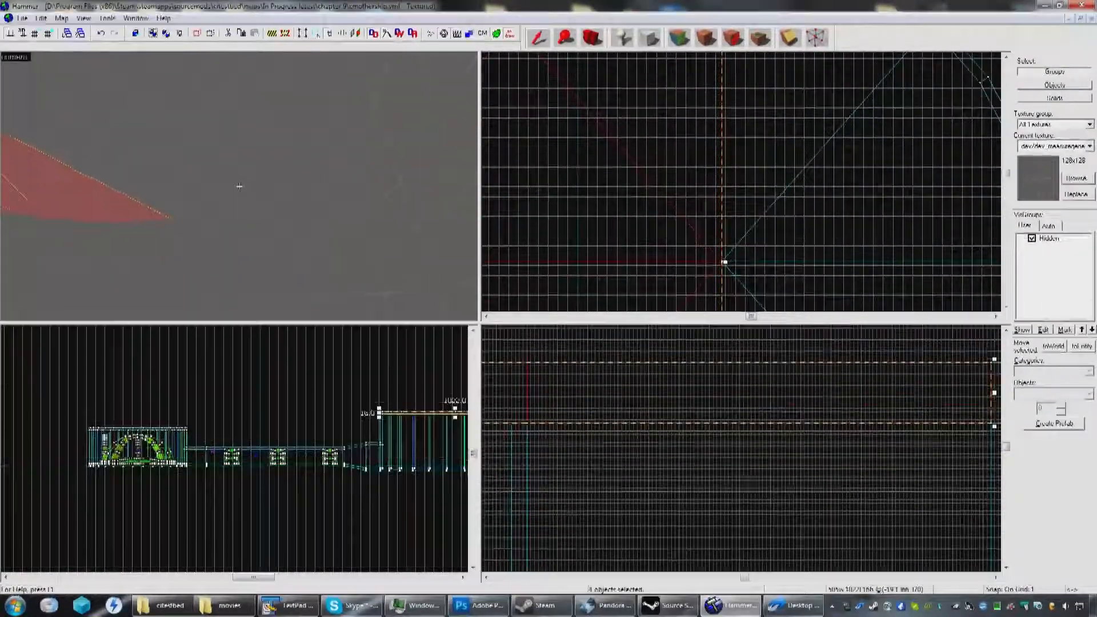
Step: Select the ceiling's upper-half wedges, then reduce the selection to the two beside the upper centre line
{"action": "key", "text": "z"}
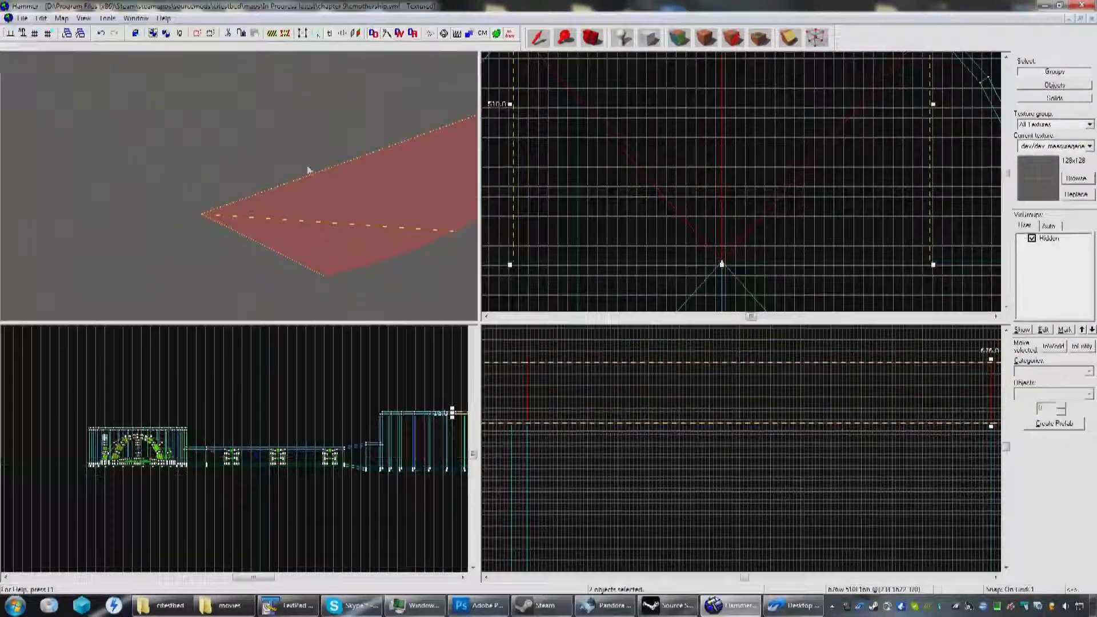
{"action": "scroll", "coordinate": [623, 218], "scroll_direction": "down", "scroll_amount": 3}
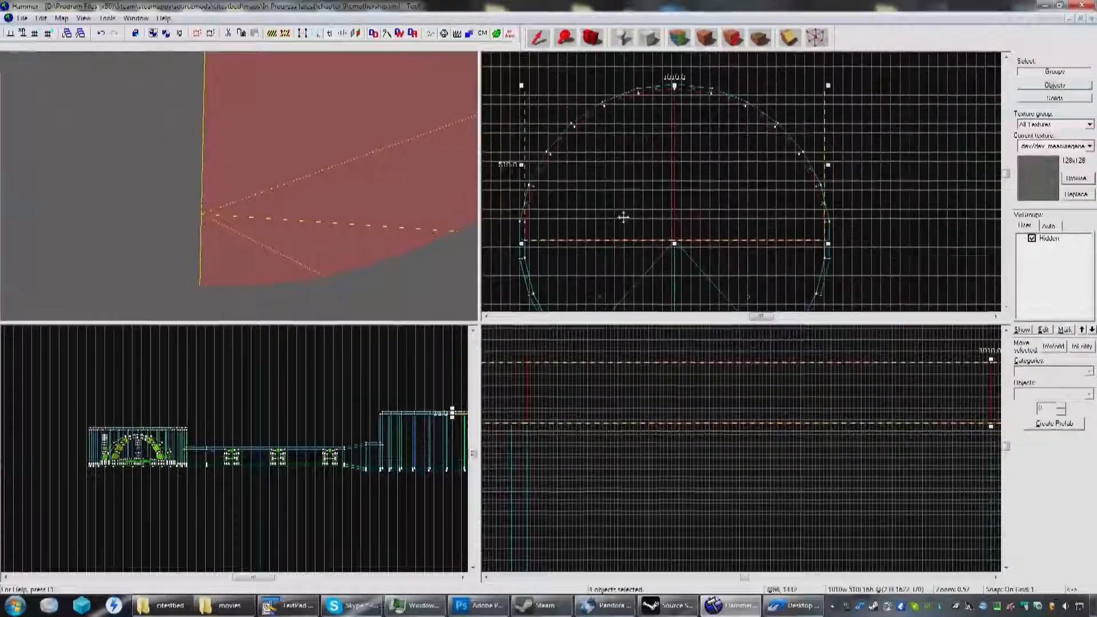
{"action": "scroll", "coordinate": [632, 218], "scroll_direction": "up", "scroll_amount": 3}
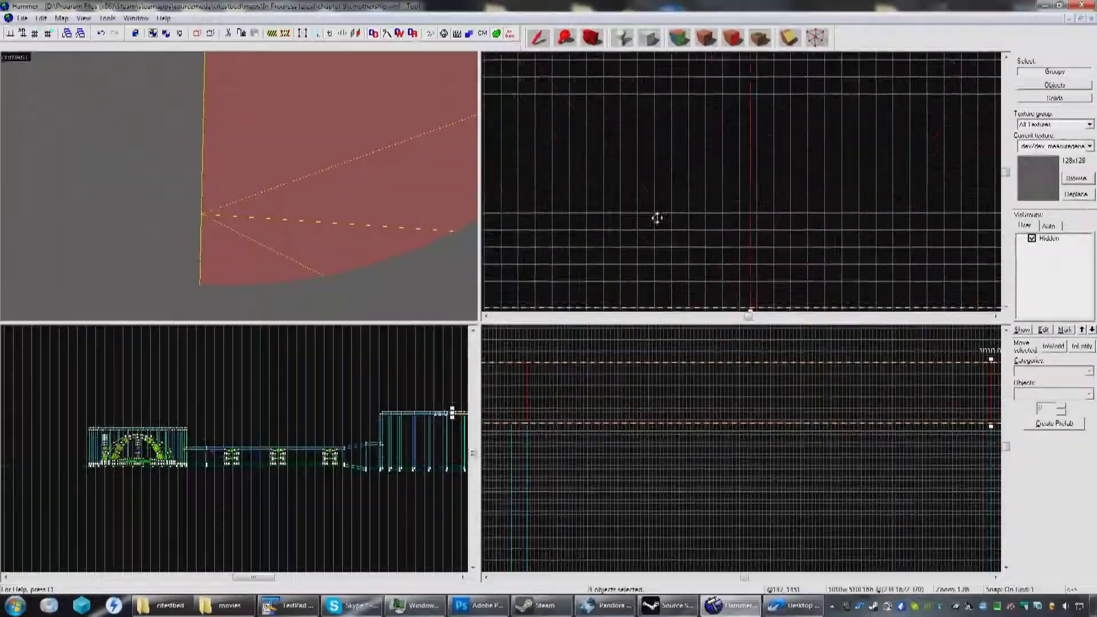
{"action": "scroll", "coordinate": [546, 212], "scroll_direction": "up", "scroll_amount": 1}
{"action": "left_click", "coordinate": [276, 158], "text": "ctrl"}
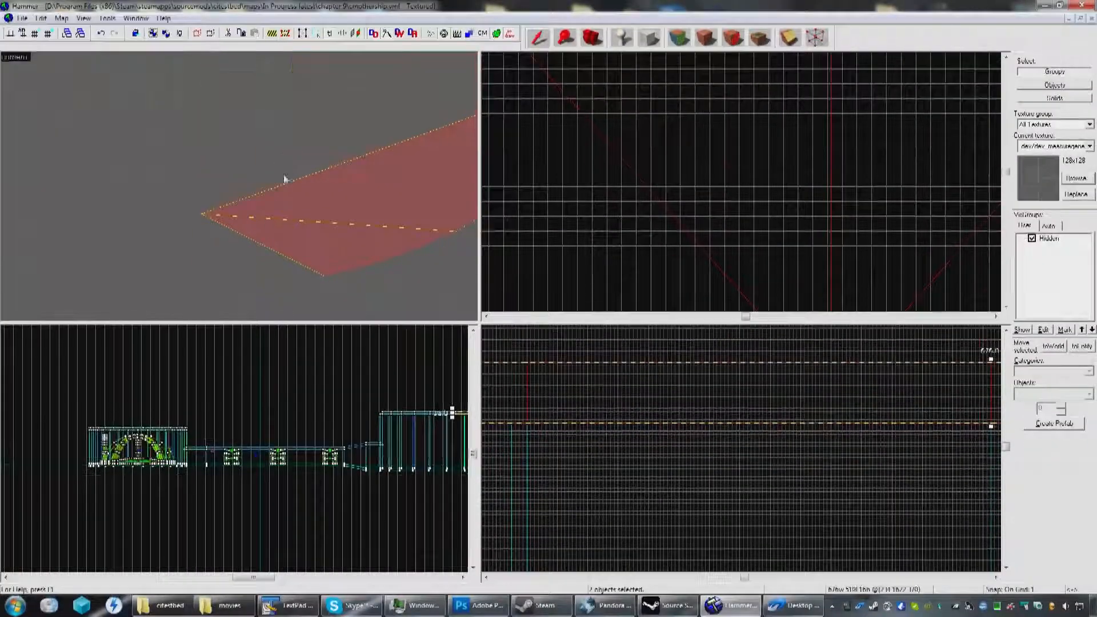
{"action": "middle_click_drag", "start_coordinate": [612, 208], "coordinate": [609, 192]}
{"action": "scroll", "coordinate": [619, 195], "scroll_direction": "up", "scroll_amount": 8}
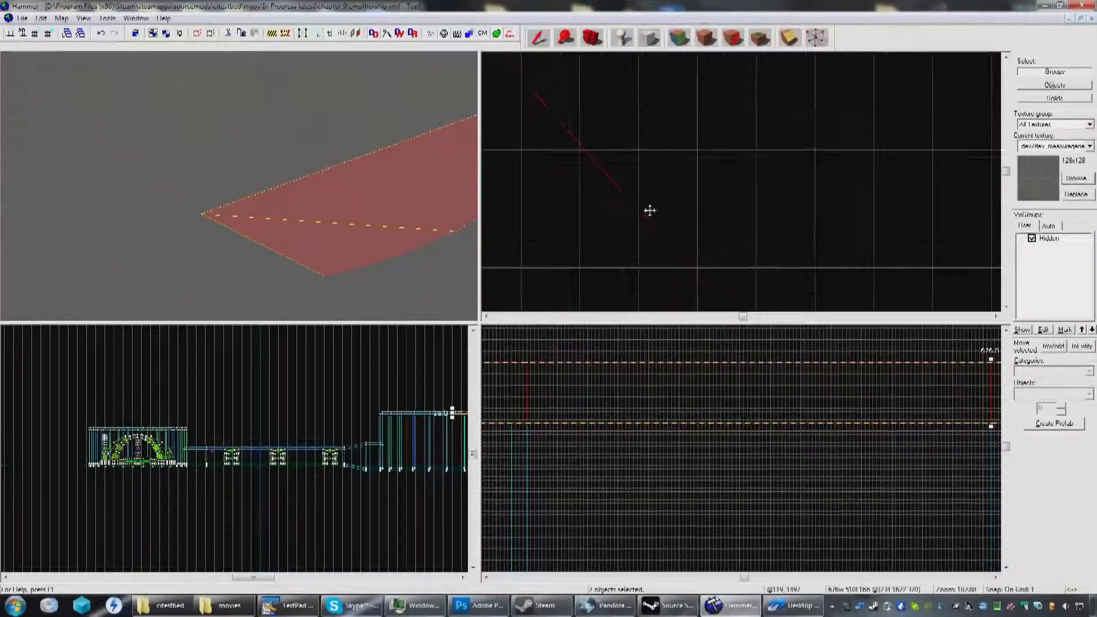
{"action": "scroll", "coordinate": [639, 219], "scroll_direction": "down", "scroll_amount": 4}
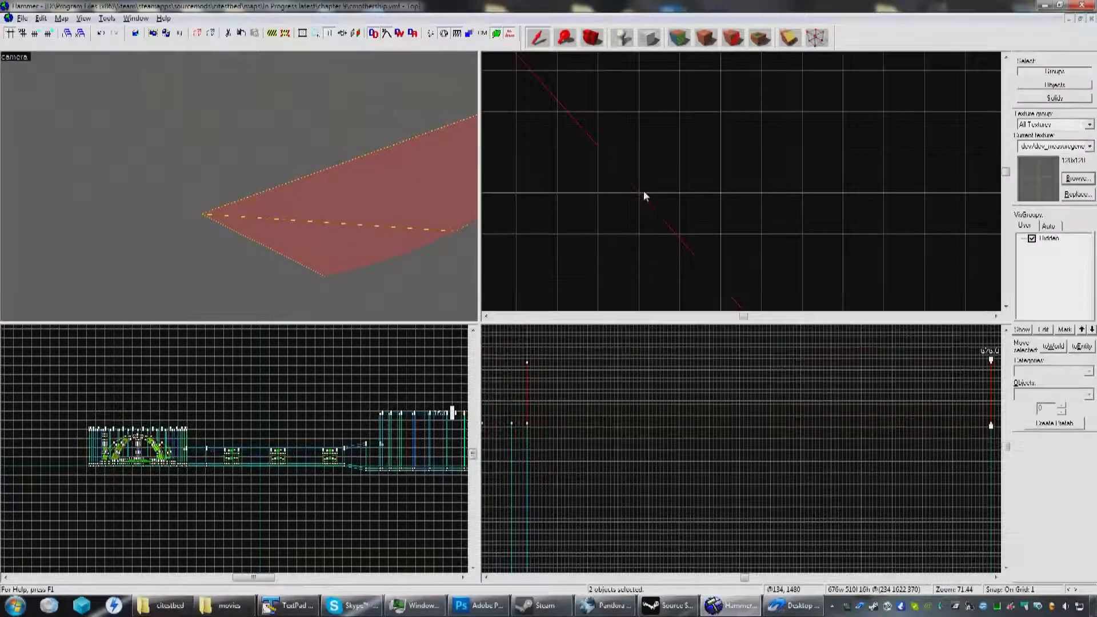
Step: Clip the two upper ceiling wedges with a horizontal cut about 52 units above the circle's centre, keeping both parts
{"action": "scroll", "coordinate": [634, 191], "scroll_direction": "up", "scroll_amount": 3}
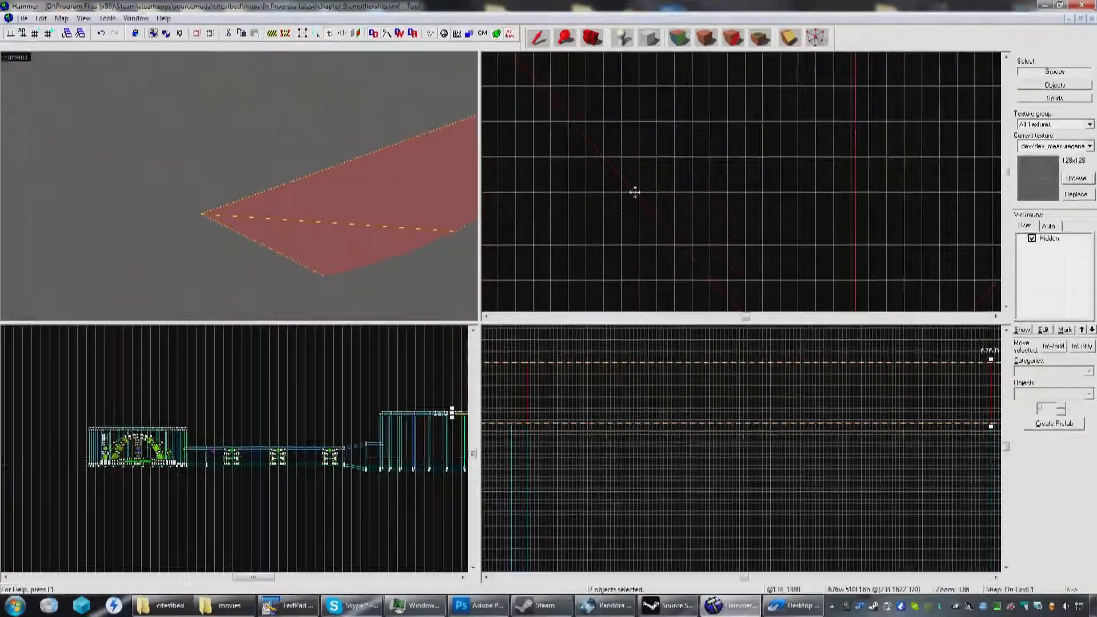
{"action": "scroll", "coordinate": [637, 196], "scroll_direction": "up", "scroll_amount": 6}
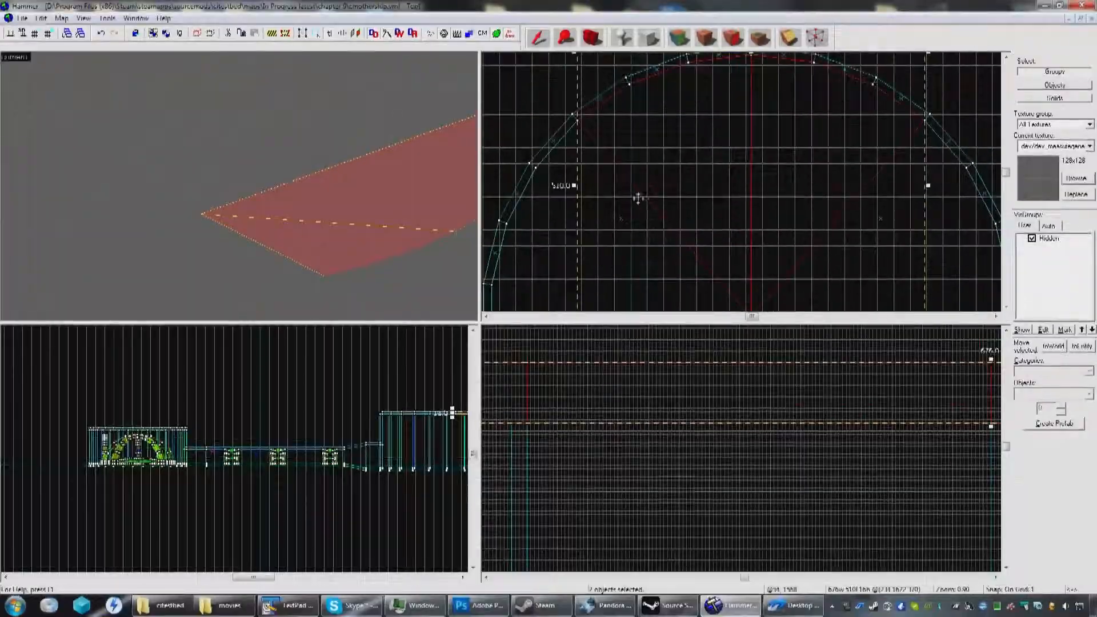
{"action": "scroll", "coordinate": [645, 216], "scroll_direction": "up", "scroll_amount": 3}
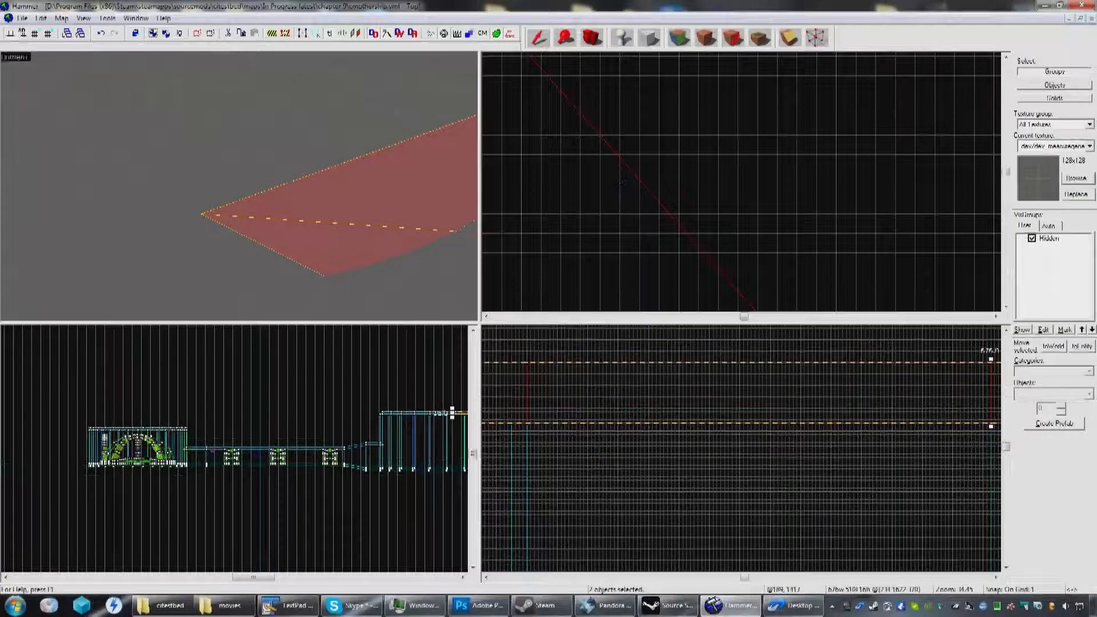
{"action": "scroll", "coordinate": [607, 138], "scroll_direction": "up", "scroll_amount": 6}
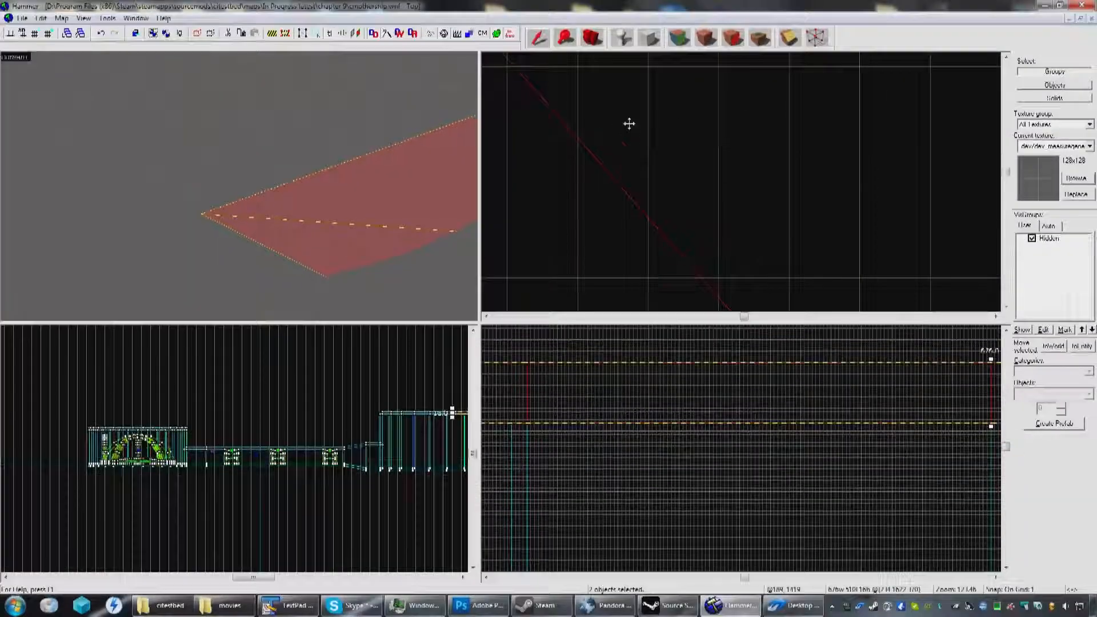
{"action": "left_click_drag", "start_coordinate": [579, 137], "coordinate": [721, 138]}
{"action": "scroll", "coordinate": [691, 148], "scroll_direction": "down", "scroll_amount": 7}
{"action": "scroll", "coordinate": [692, 148], "scroll_direction": "down", "scroll_amount": 11}
{"action": "middle_click_drag", "start_coordinate": [722, 159], "coordinate": [559, 160]}
{"action": "scroll", "coordinate": [732, 139], "scroll_direction": "up", "scroll_amount": 14}
{"action": "scroll", "coordinate": [688, 186], "scroll_direction": "up", "scroll_amount": 10}
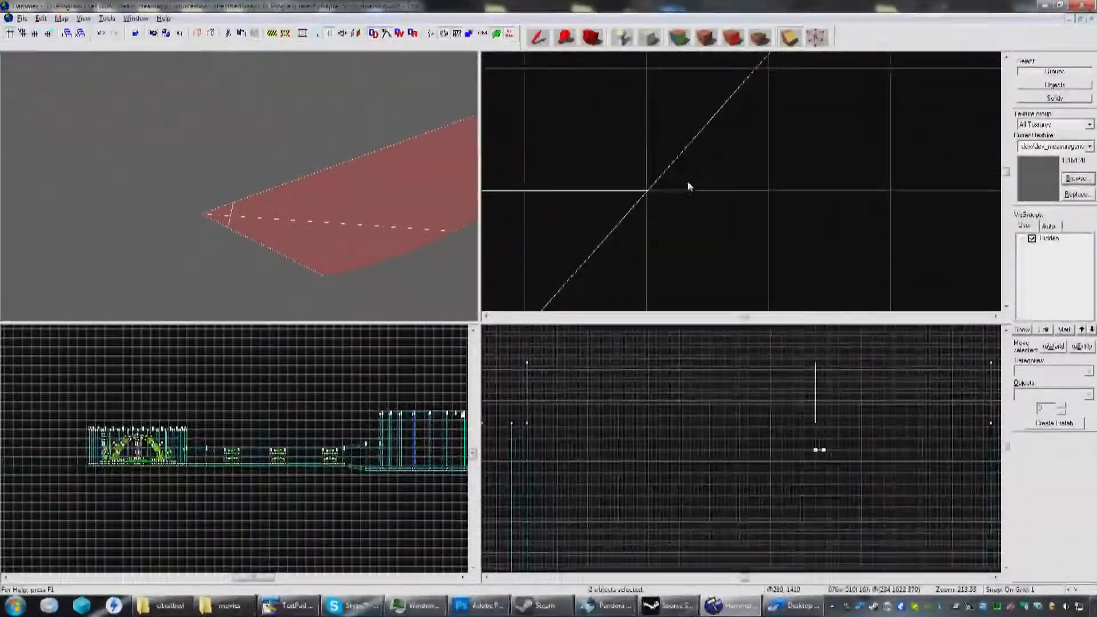
{"action": "scroll", "coordinate": [647, 191], "scroll_direction": "down", "scroll_amount": 6}
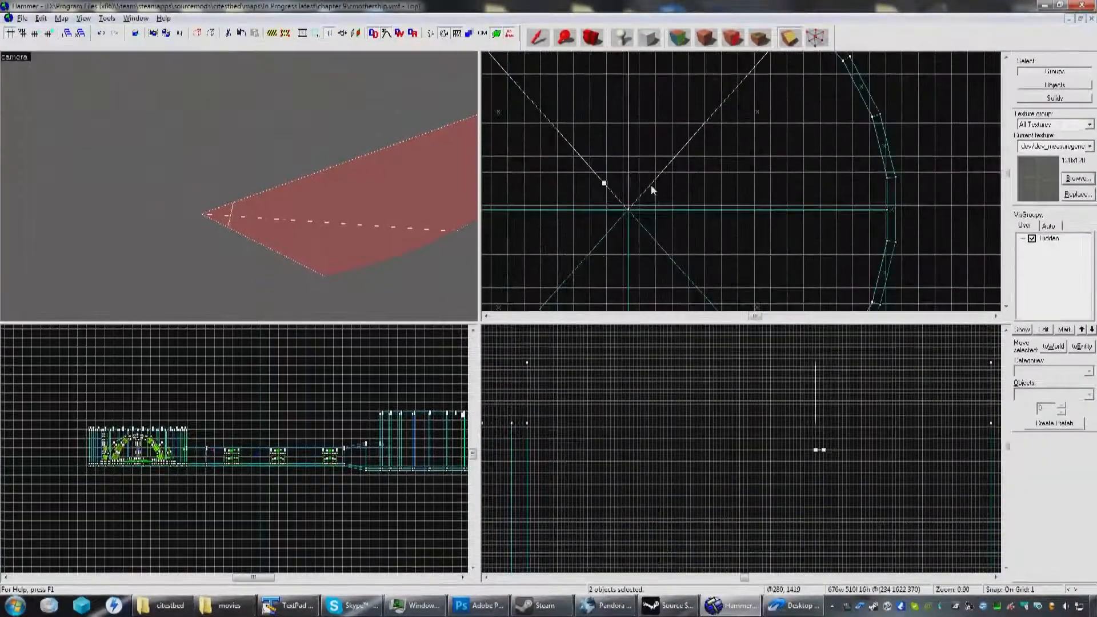
{"action": "middle_click_drag", "start_coordinate": [605, 178], "coordinate": [719, 186]}
{"action": "key", "text": "Return"}
Step: Select the two small tip pieces cut from the upper wedges and examine where their outer corners meet the diagonal wedge edges
{"action": "key", "text": "z"}
{"action": "key", "text": "z"}
{"action": "scroll", "coordinate": [598, 205], "scroll_direction": "down", "scroll_amount": 5}
{"action": "scroll", "coordinate": [600, 204], "scroll_direction": "down", "scroll_amount": 1}
{"action": "left_click", "coordinate": [538, 38]}
{"action": "left_click", "coordinate": [272, 109]}
{"action": "scroll", "coordinate": [609, 197], "scroll_direction": "up", "scroll_amount": 12}
{"action": "scroll", "coordinate": [707, 214], "scroll_direction": "down", "scroll_amount": 8}
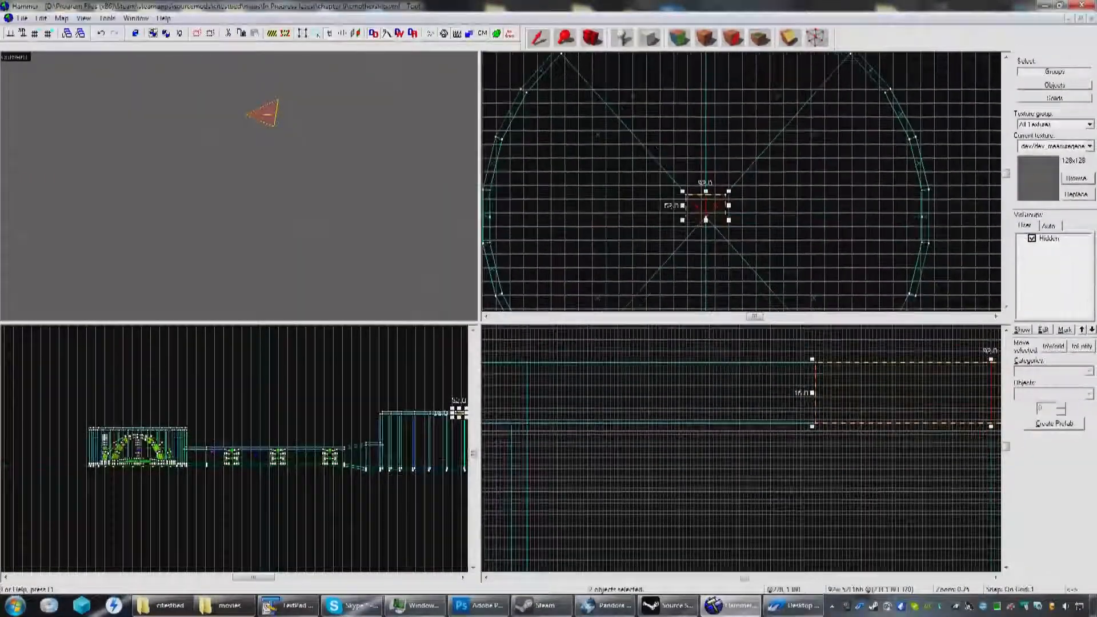
{"action": "scroll", "coordinate": [706, 214], "scroll_direction": "down", "scroll_amount": 8}
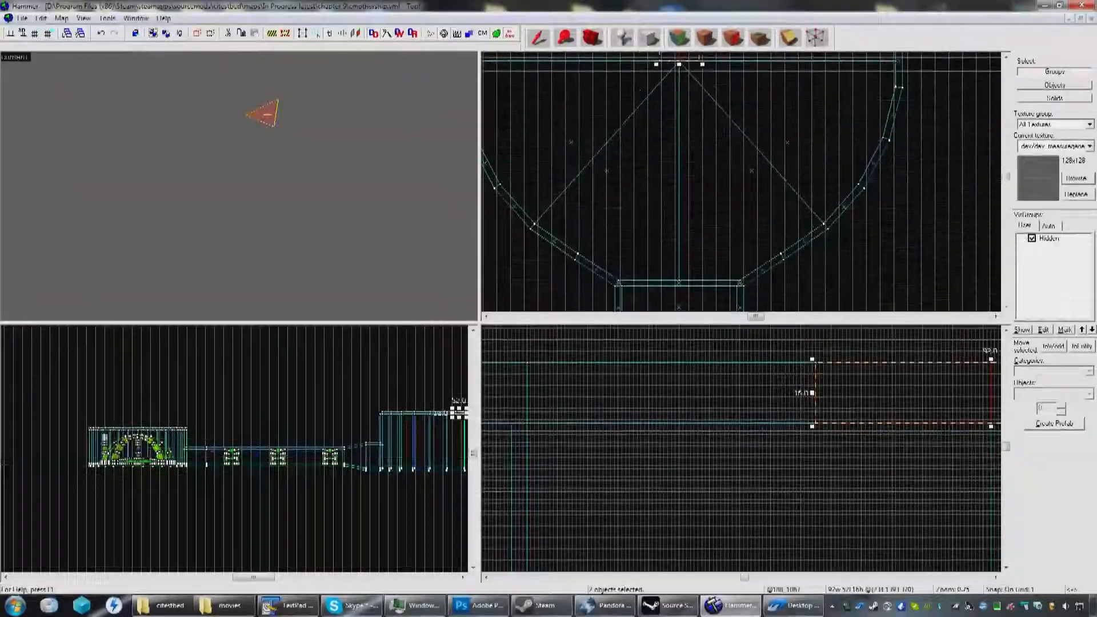
{"action": "scroll", "coordinate": [627, 177], "scroll_direction": "up", "scroll_amount": 12}
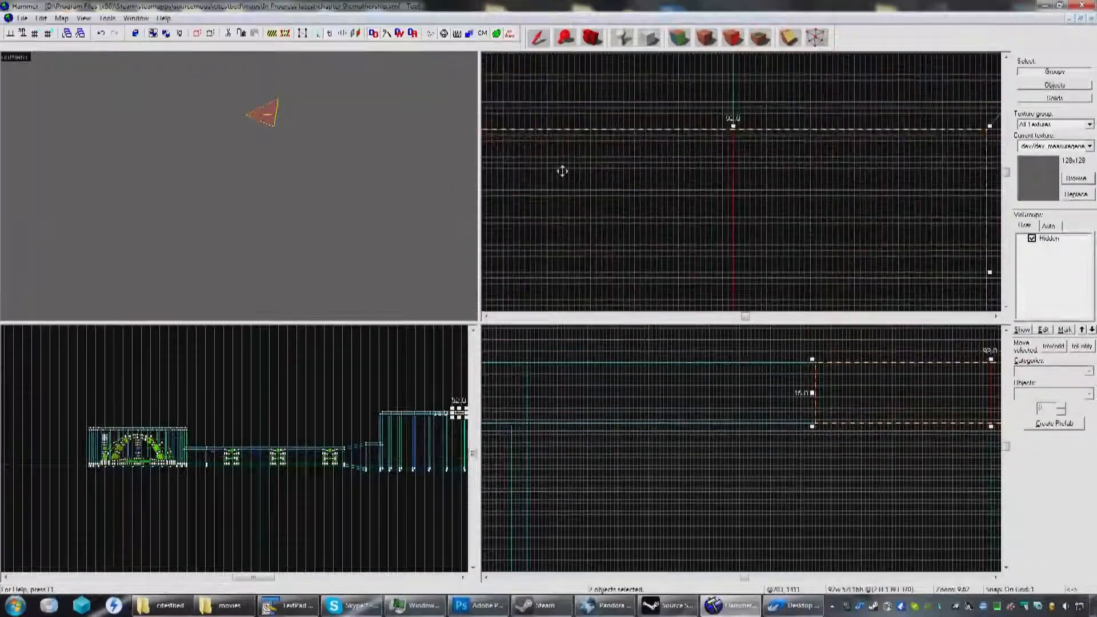
{"action": "middle_click_drag", "start_coordinate": [507, 141], "coordinate": [689, 200]}
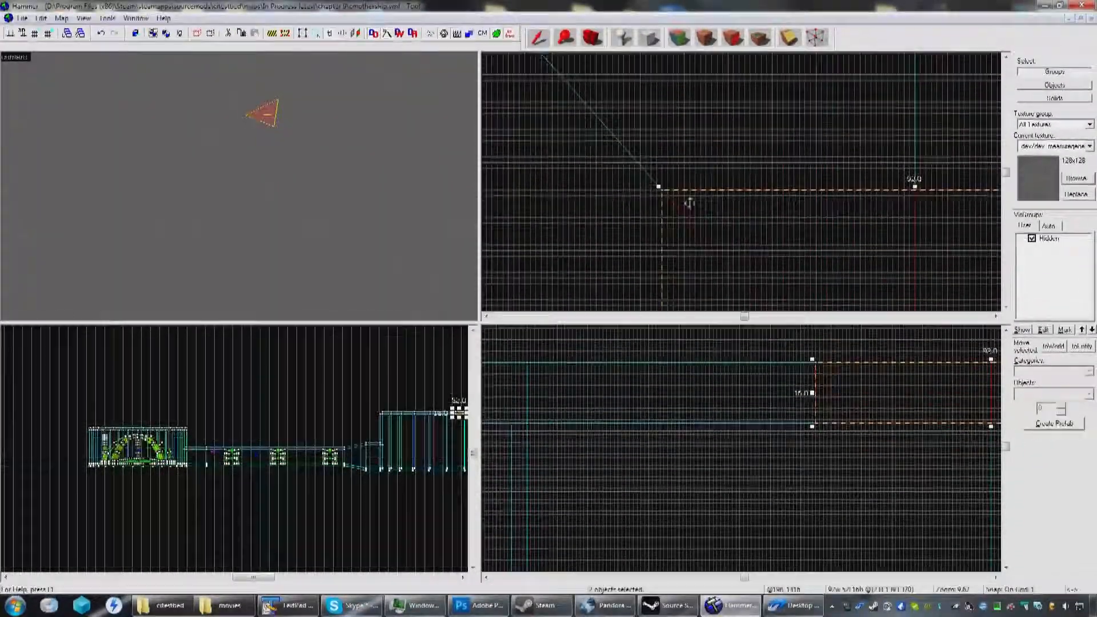
{"action": "scroll", "coordinate": [661, 193], "scroll_direction": "up", "scroll_amount": 13}
{"action": "scroll", "coordinate": [684, 191], "scroll_direction": "up", "scroll_amount": 5}
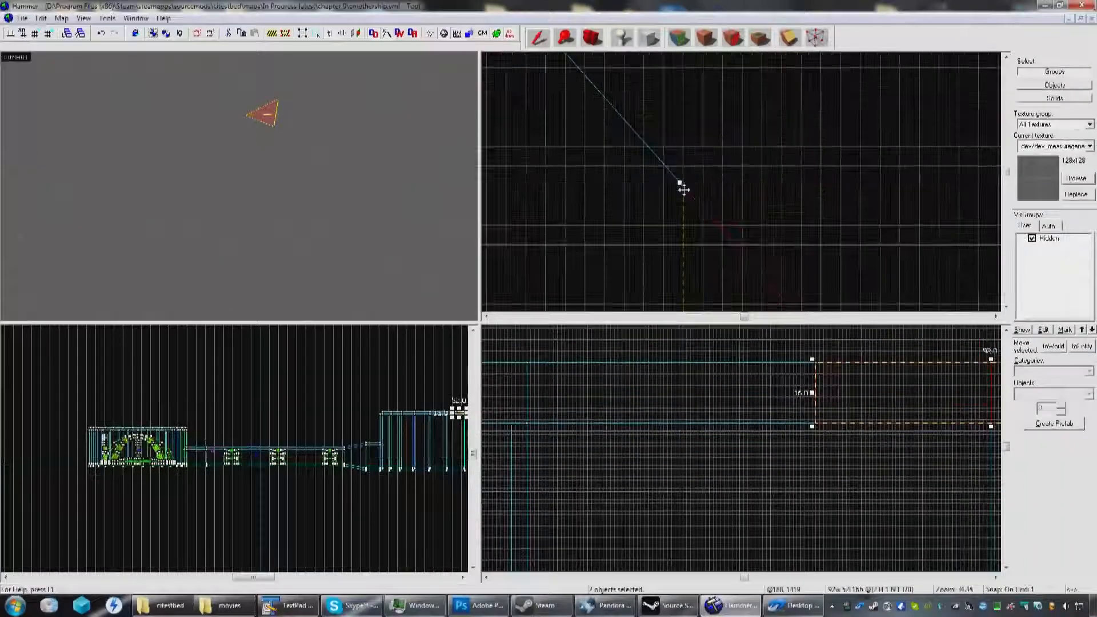
{"action": "scroll", "coordinate": [676, 184], "scroll_direction": "down", "scroll_amount": 10}
{"action": "scroll", "coordinate": [677, 184], "scroll_direction": "down", "scroll_amount": 6}
{"action": "middle_click_drag", "start_coordinate": [880, 219], "coordinate": [689, 210]}
{"action": "middle_click_drag", "start_coordinate": [776, 195], "coordinate": [685, 215]}
{"action": "scroll", "coordinate": [753, 178], "scroll_direction": "up", "scroll_amount": 10}
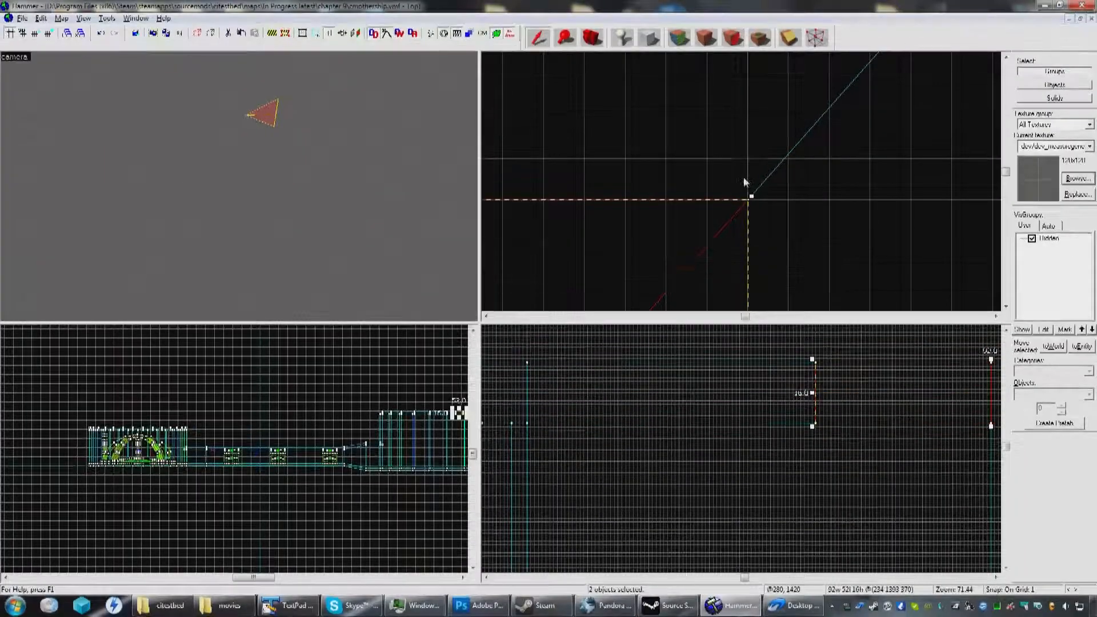
{"action": "scroll", "coordinate": [728, 180], "scroll_direction": "down", "scroll_amount": 10}
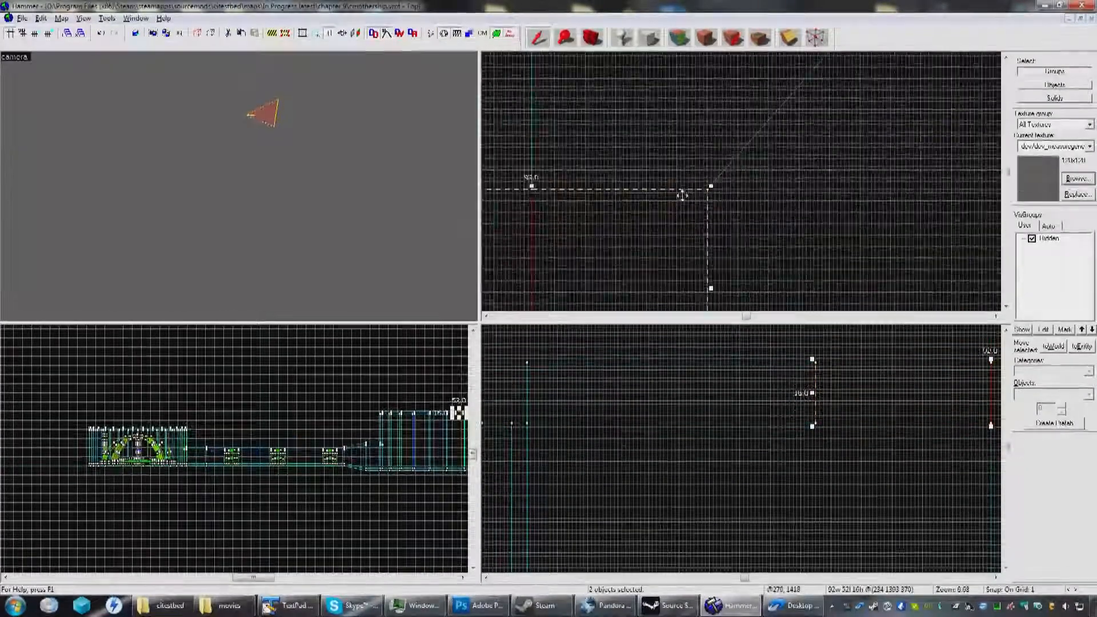
{"action": "scroll", "coordinate": [729, 161], "scroll_direction": "down", "scroll_amount": 4}
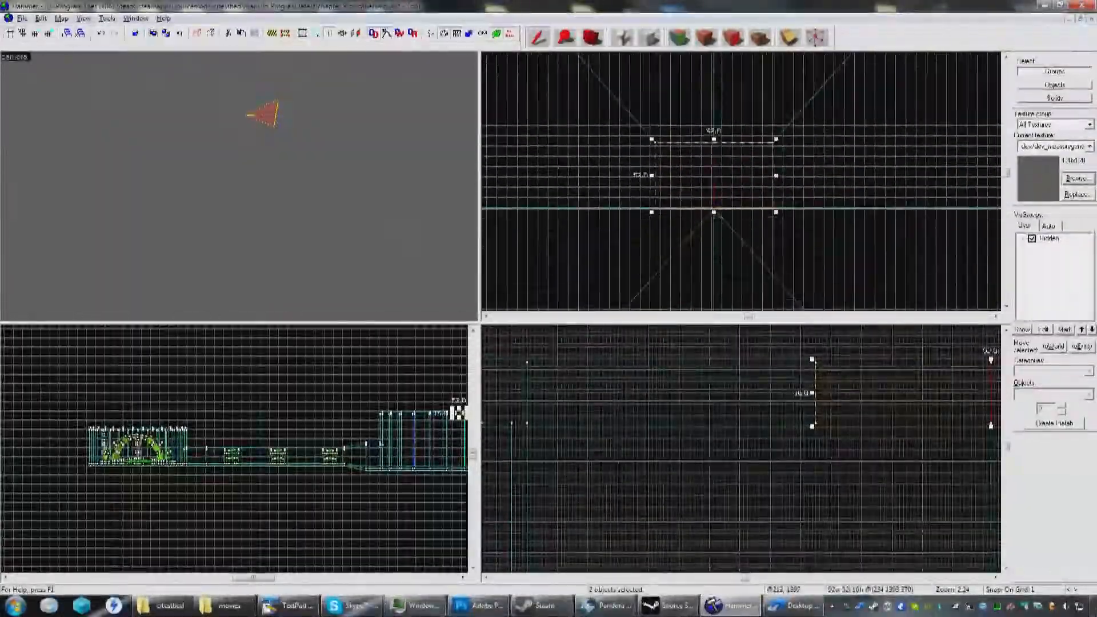
Step: Try to clip the two ceiling wedges left of centre with a vertical line through the upper cut's left corner
{"action": "key", "text": "z"}
{"action": "key", "text": "z"}
{"action": "left_click", "coordinate": [286, 192]}
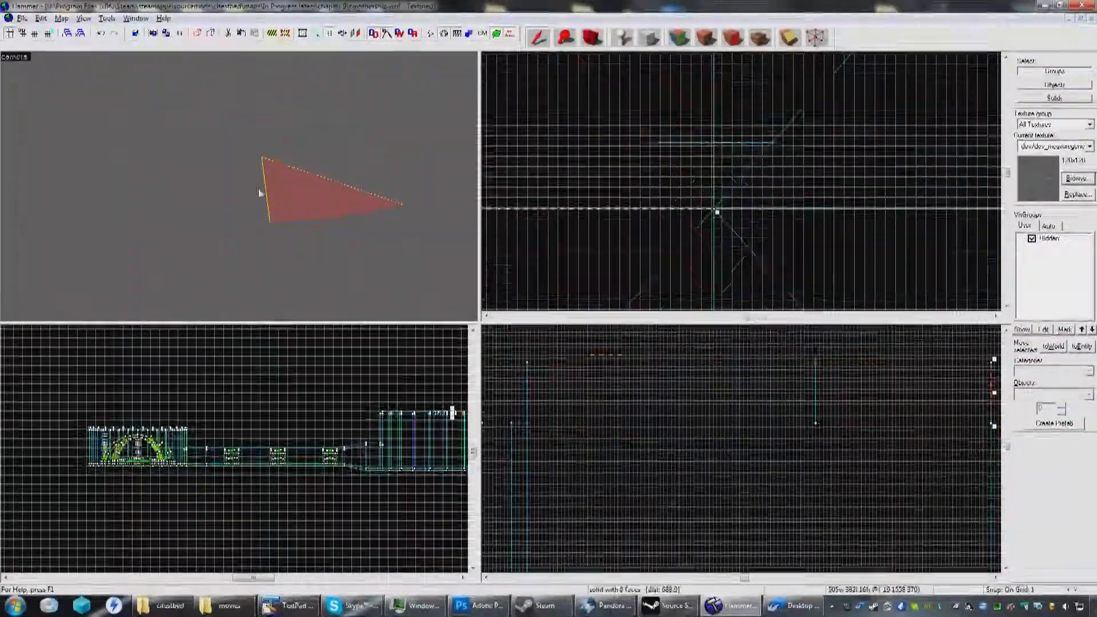
{"action": "left_click", "coordinate": [232, 207], "text": "ctrl"}
{"action": "left_click", "coordinate": [789, 39]}
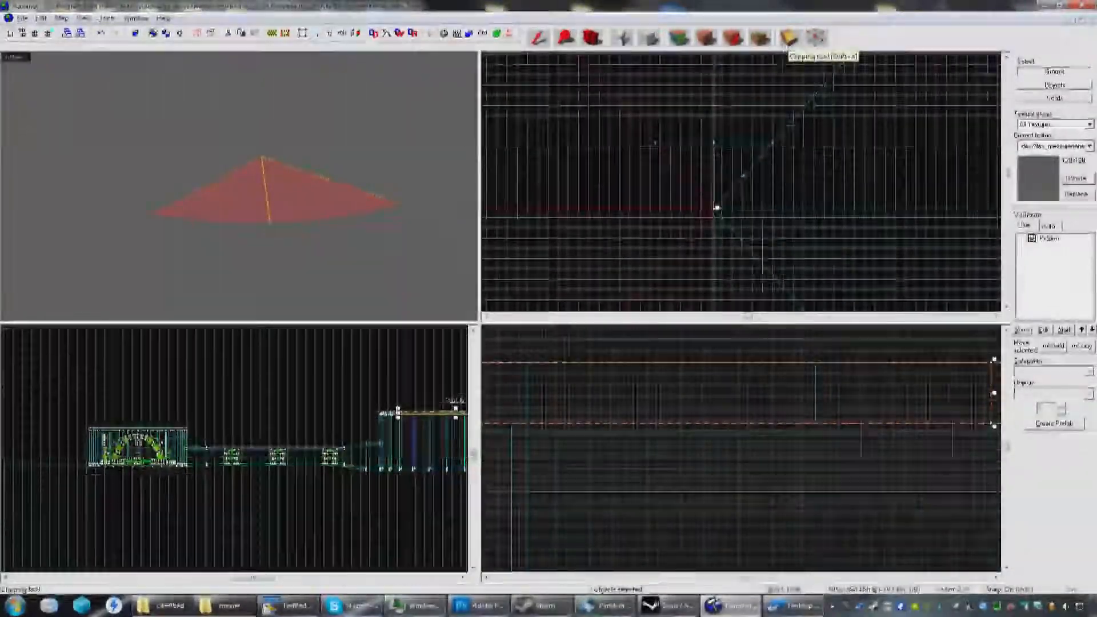
{"action": "left_click", "coordinate": [790, 45]}
{"action": "scroll", "coordinate": [727, 94], "scroll_direction": "up", "scroll_amount": 5}
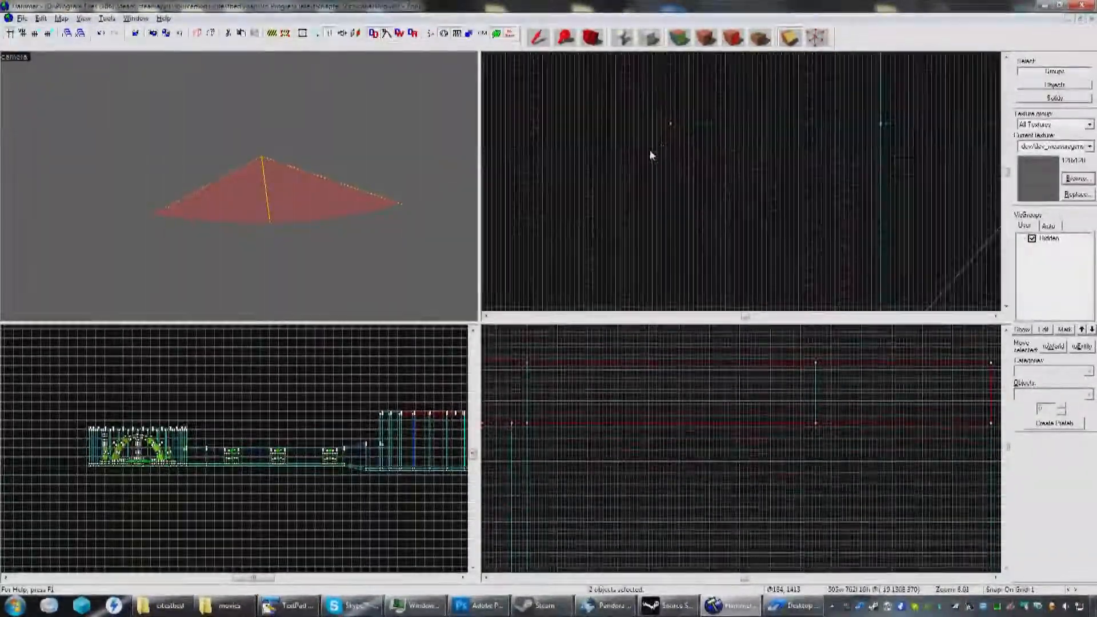
{"action": "scroll", "coordinate": [683, 137], "scroll_direction": "down", "scroll_amount": 5}
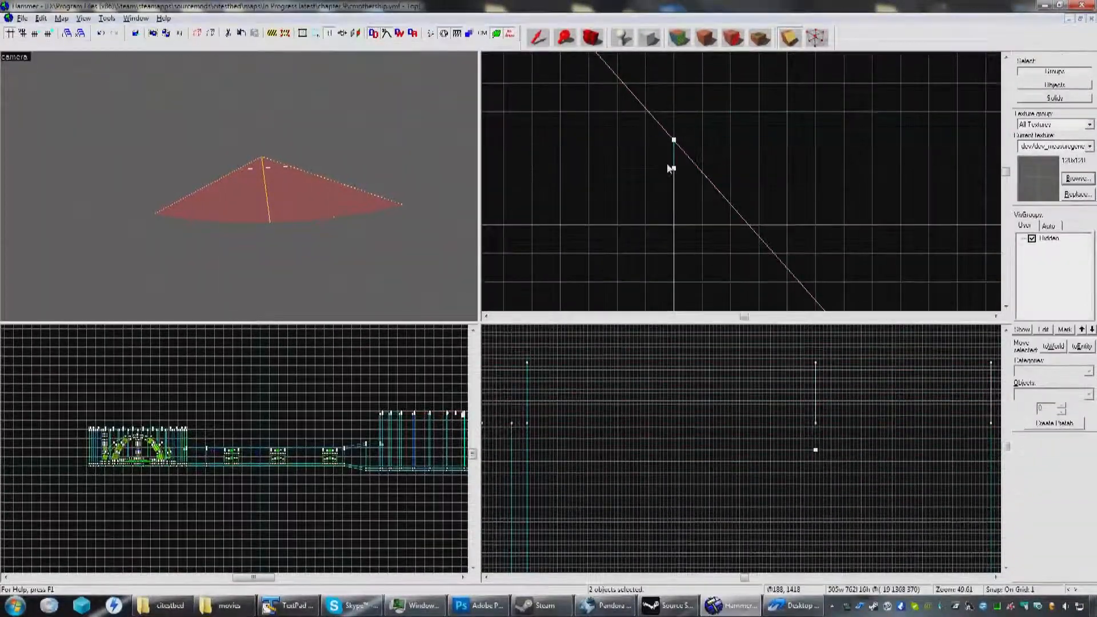
{"action": "scroll", "coordinate": [666, 163], "scroll_direction": "down", "scroll_amount": 7}
{"action": "scroll", "coordinate": [648, 192], "scroll_direction": "up", "scroll_amount": 8}
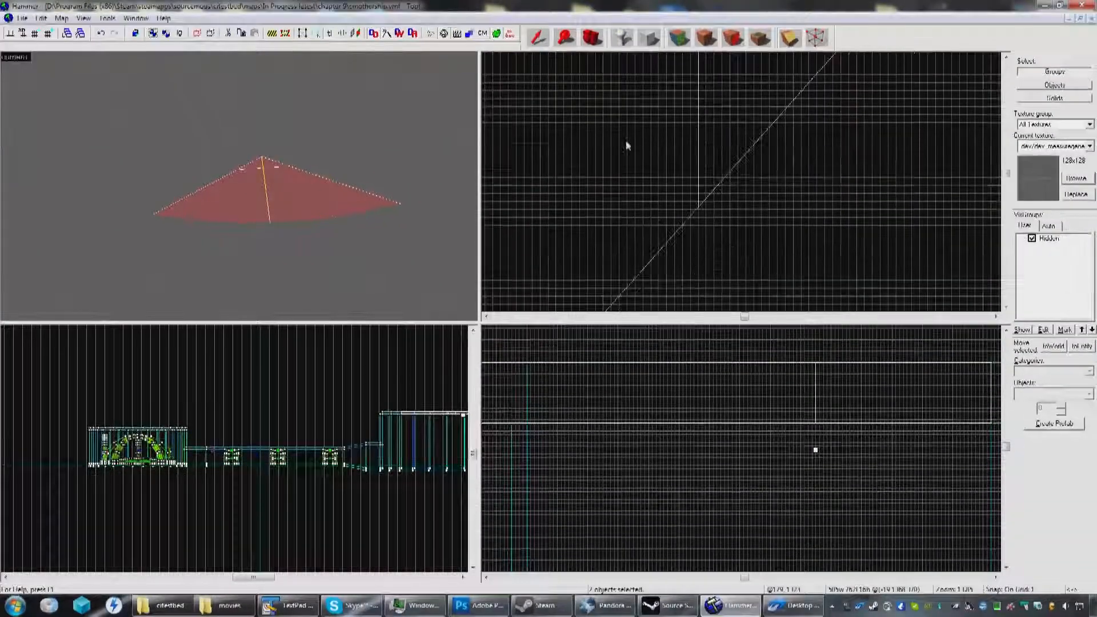
{"action": "scroll", "coordinate": [656, 182], "scroll_direction": "up", "scroll_amount": 7}
{"action": "middle_click_drag", "start_coordinate": [647, 185], "coordinate": [572, 130]}
{"action": "scroll", "coordinate": [722, 221], "scroll_direction": "down", "scroll_amount": 2}
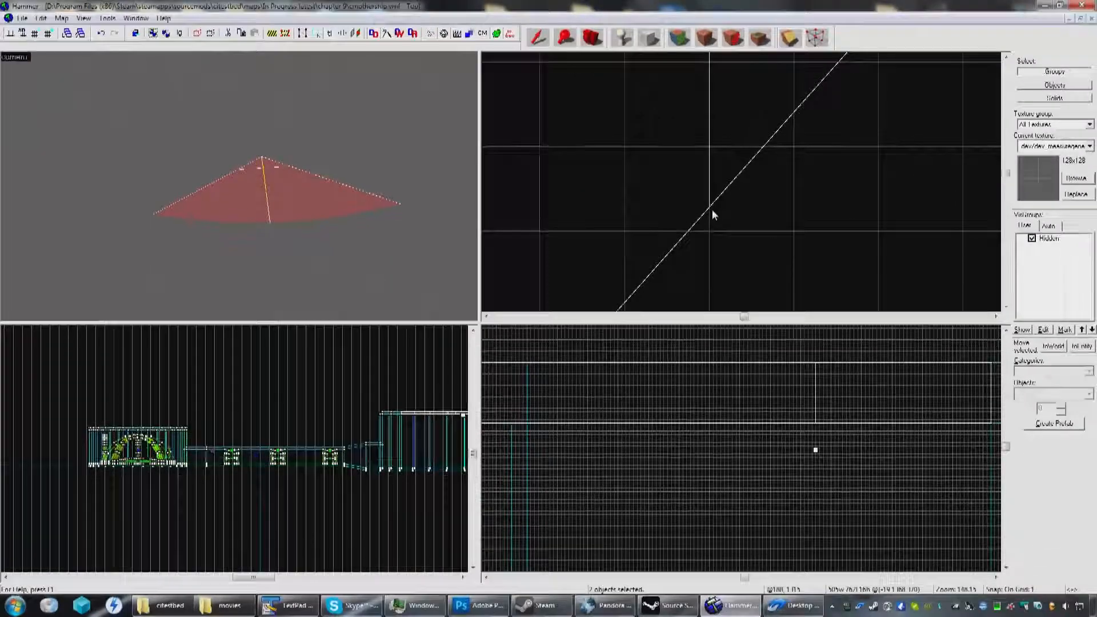
{"action": "scroll", "coordinate": [712, 210], "scroll_direction": "down", "scroll_amount": 2}
{"action": "scroll", "coordinate": [713, 214], "scroll_direction": "up", "scroll_amount": 5}
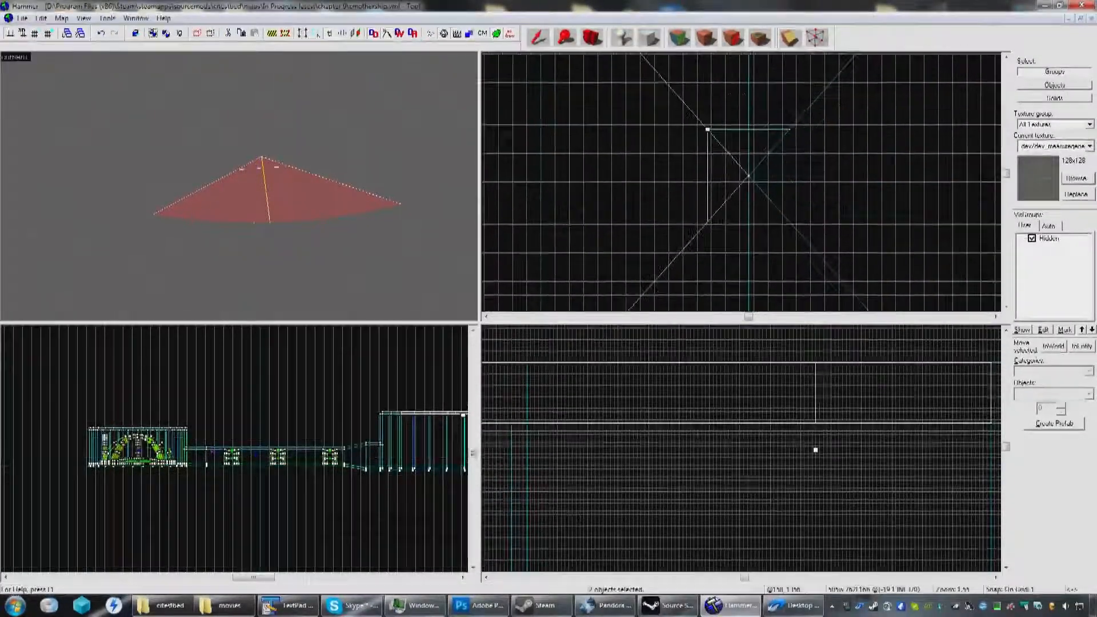
{"action": "scroll", "coordinate": [690, 205], "scroll_direction": "up", "scroll_amount": 1}
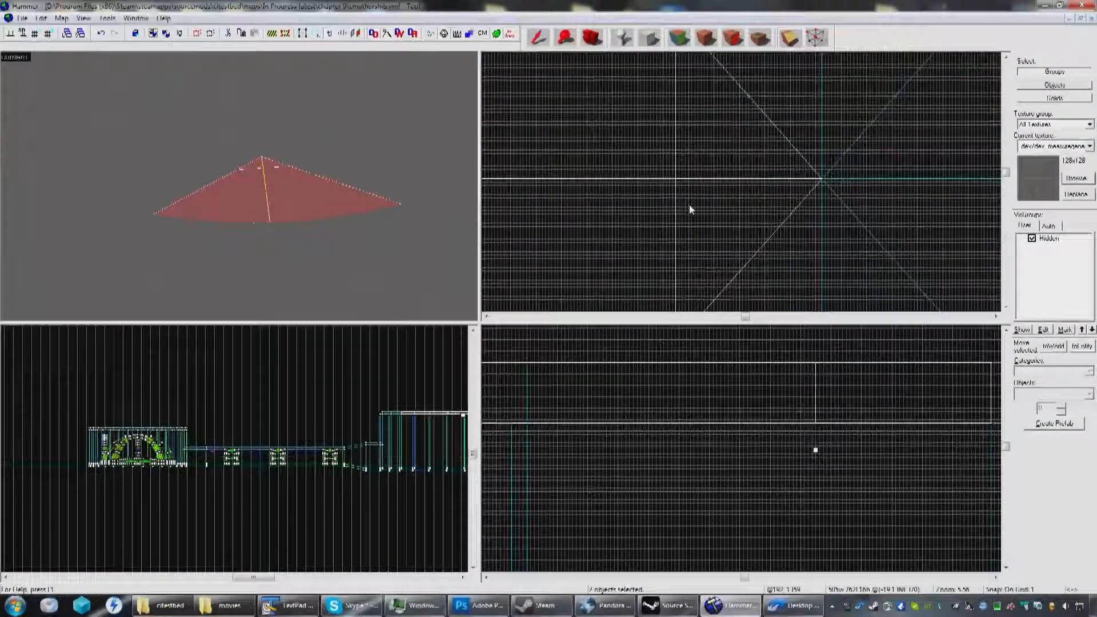
{"action": "scroll", "coordinate": [684, 204], "scroll_direction": "down", "scroll_amount": 5}
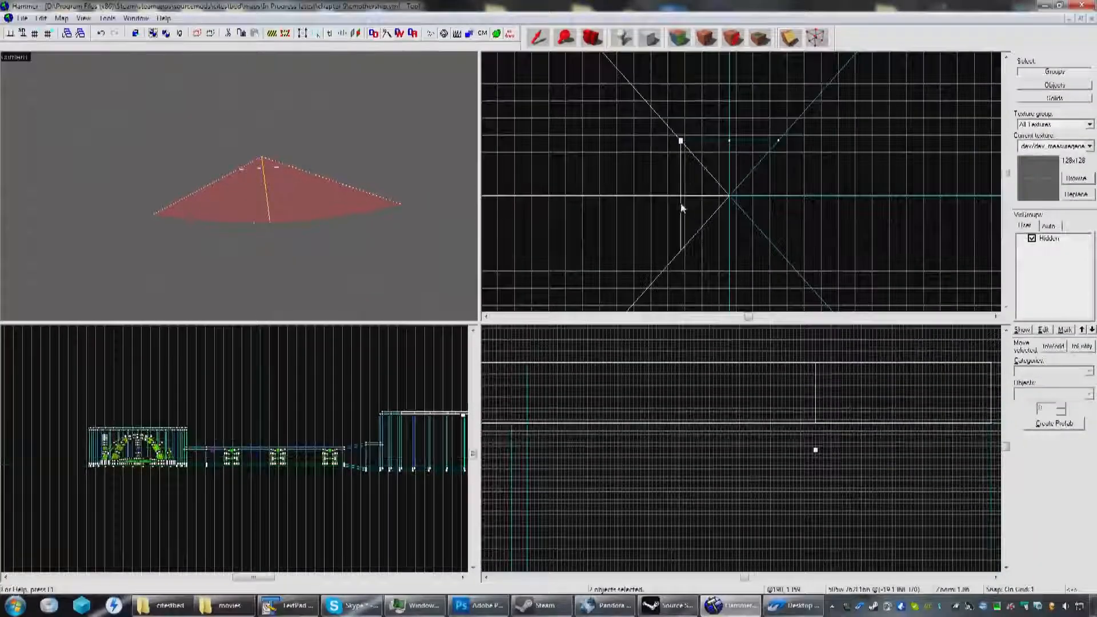
Step: Undo the ceiling cuts and clear the selection
{"action": "left_click", "coordinate": [521, 126]}
{"action": "scroll", "coordinate": [680, 190], "scroll_direction": "down", "scroll_amount": 10}
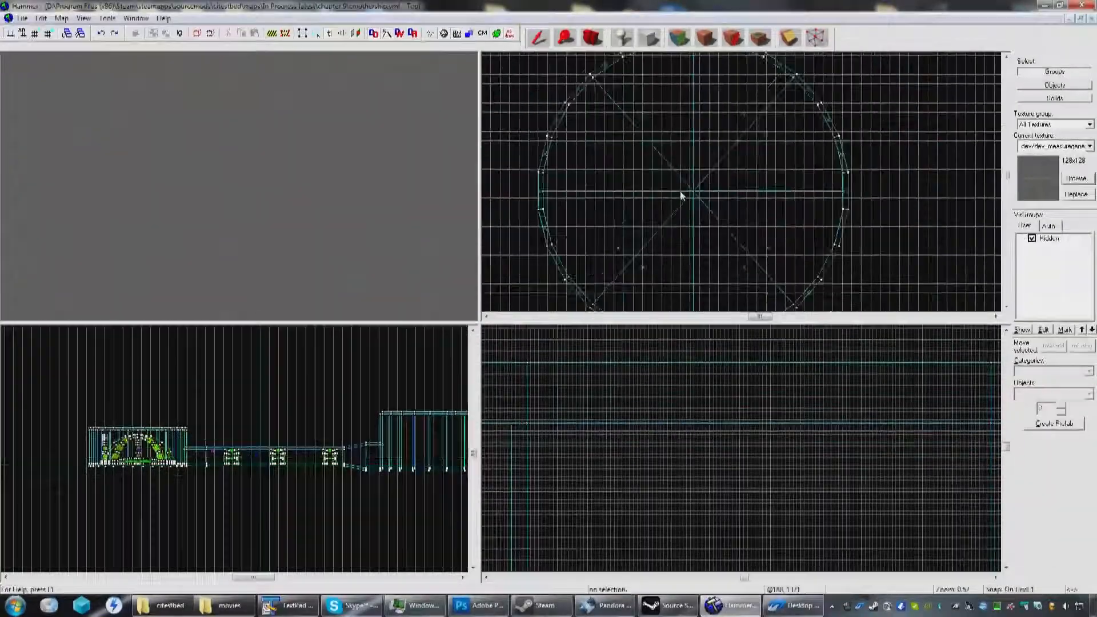
{"action": "scroll", "coordinate": [676, 187], "scroll_direction": "up", "scroll_amount": 6}
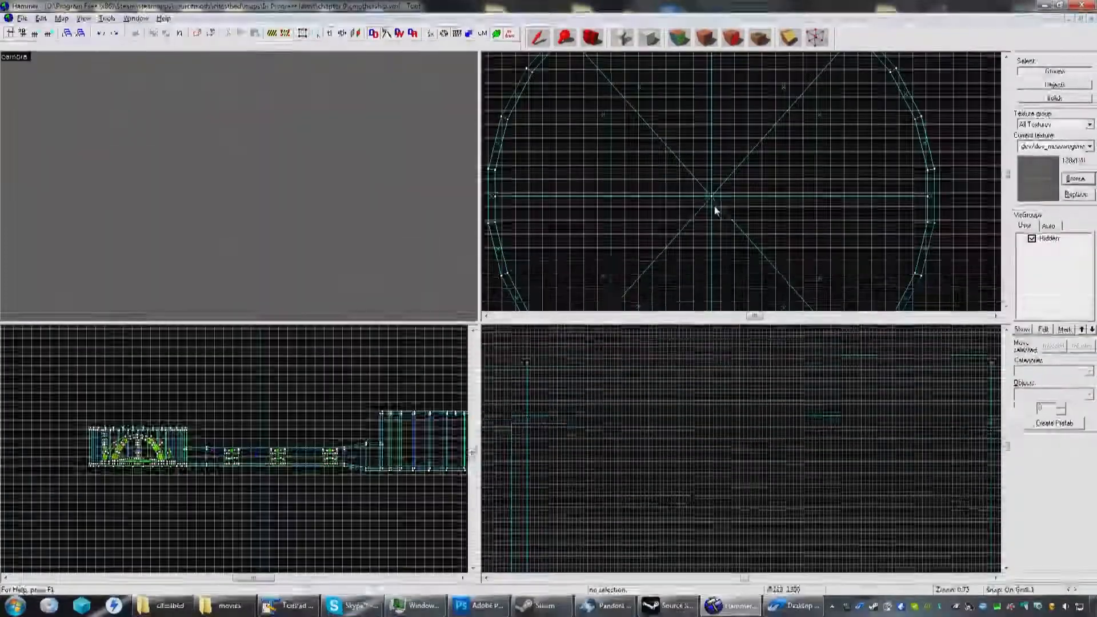
{"action": "scroll", "coordinate": [713, 204], "scroll_direction": "up", "scroll_amount": 2}
{"action": "scroll", "coordinate": [713, 204], "scroll_direction": "down", "scroll_amount": 2}
Step: Select the two ceiling wedges right of centre and move their shared centre vertex outward along the horizontal centre line
{"action": "left_click", "coordinate": [326, 116]}
{"action": "left_click", "coordinate": [247, 137], "text": "ctrl"}
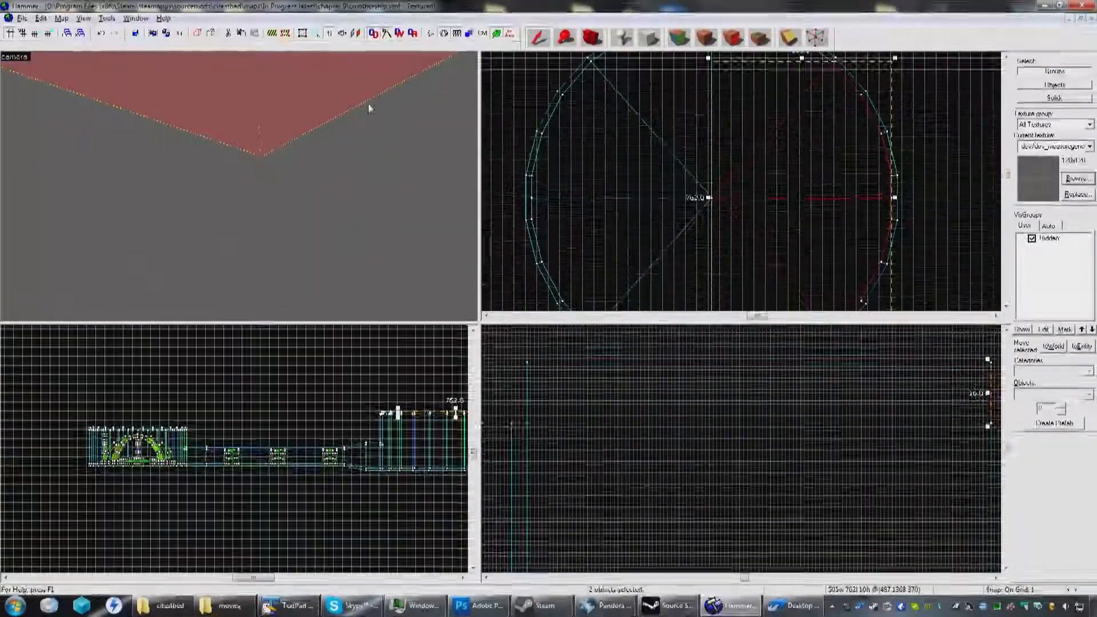
{"action": "left_click", "coordinate": [816, 38]}
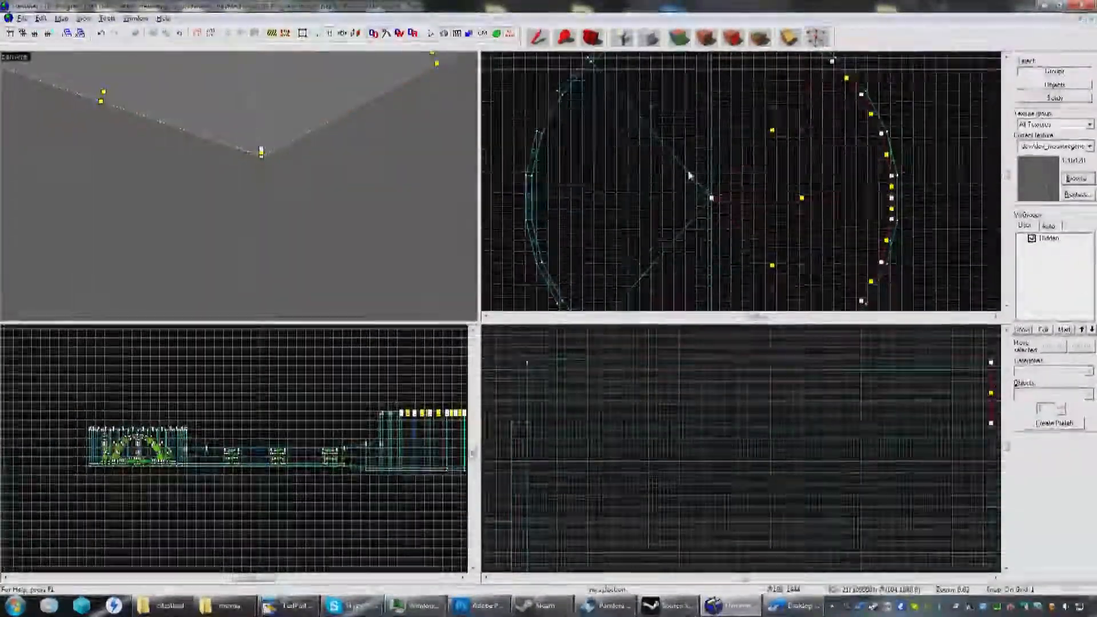
{"action": "left_click", "coordinate": [712, 198]}
{"action": "scroll", "coordinate": [720, 225], "scroll_direction": "up", "scroll_amount": 4}
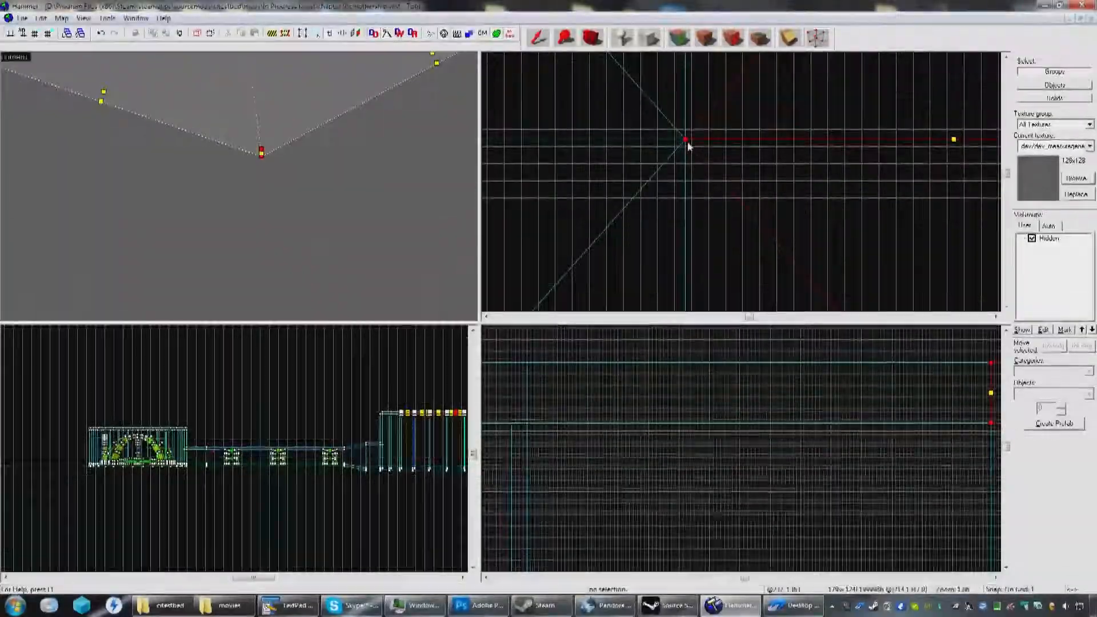
{"action": "left_click_drag", "start_coordinate": [722, 139], "coordinate": [813, 138]}
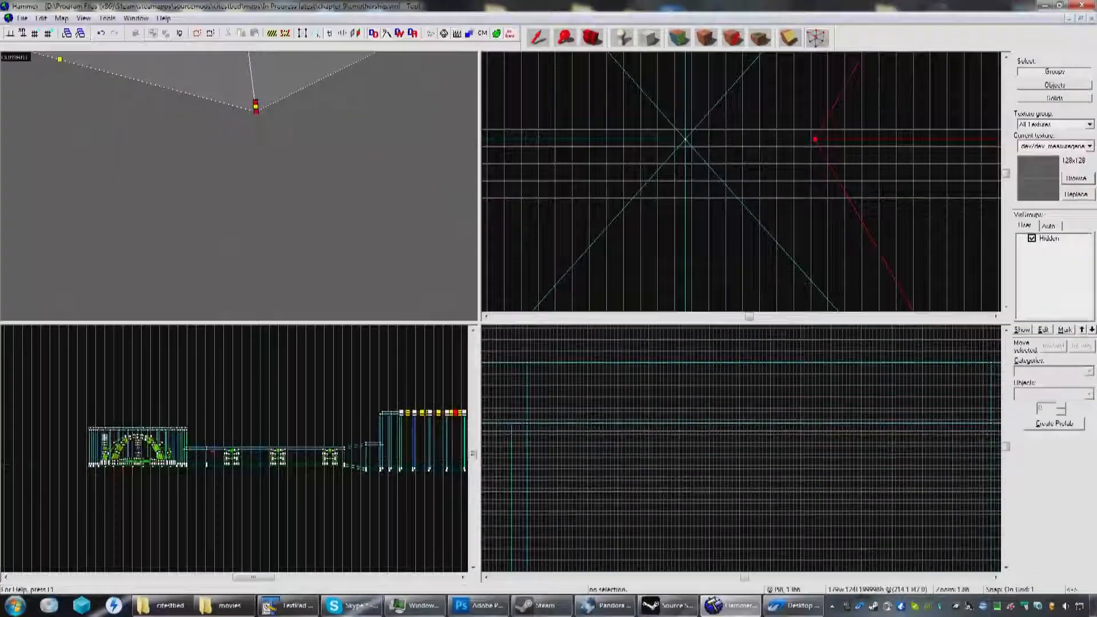
Step: Select the two ceiling wedges above the centre and move their shared centre vertex straight up along the vertical centre line
{"action": "left_click", "coordinate": [539, 39]}
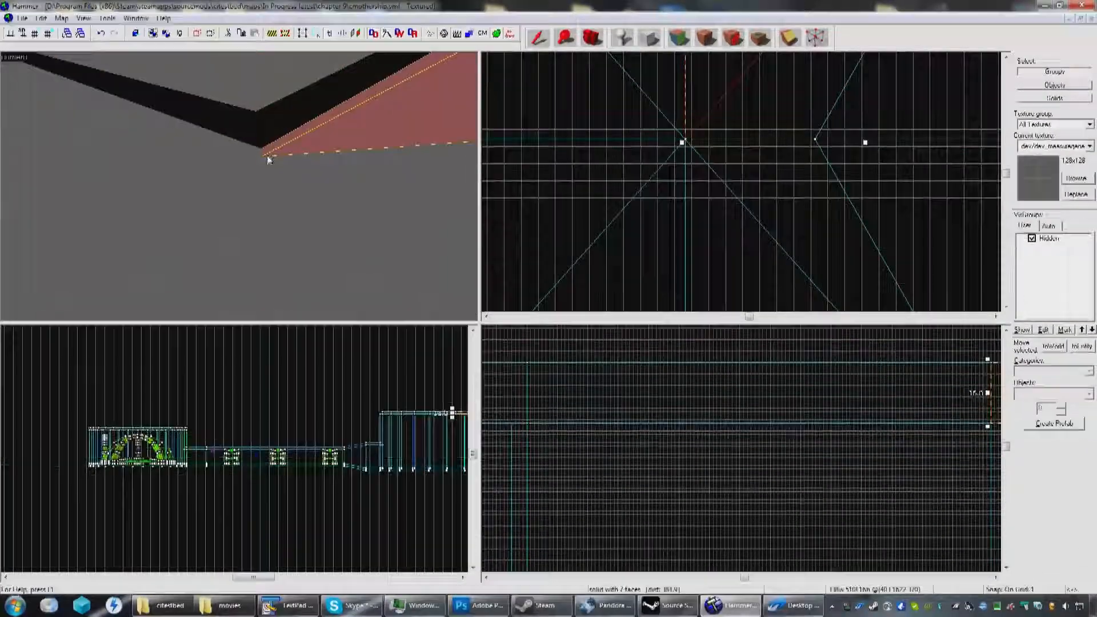
{"action": "left_click", "coordinate": [323, 162]}
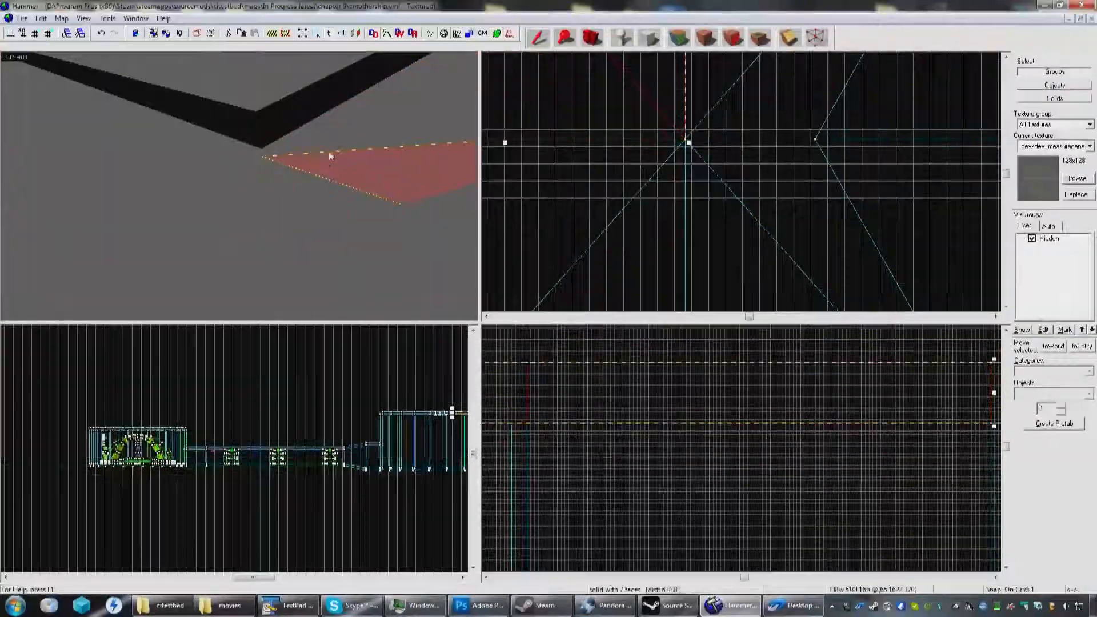
{"action": "left_click", "coordinate": [817, 37]}
{"action": "scroll", "coordinate": [741, 182], "scroll_direction": "up", "scroll_amount": 2}
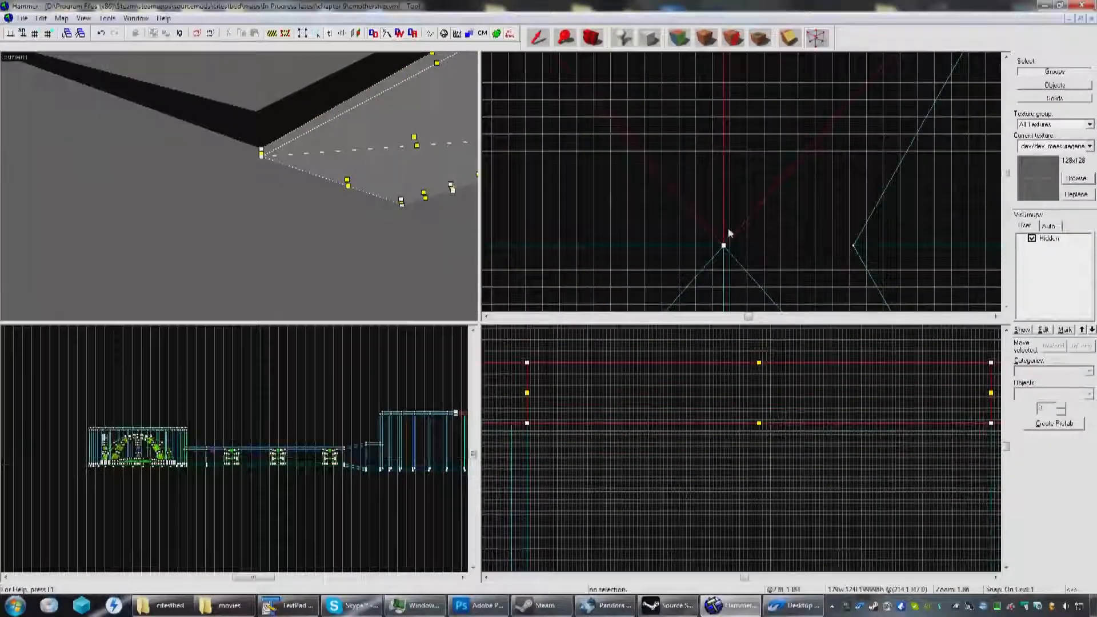
{"action": "left_click_drag", "start_coordinate": [723, 246], "coordinate": [723, 246]}
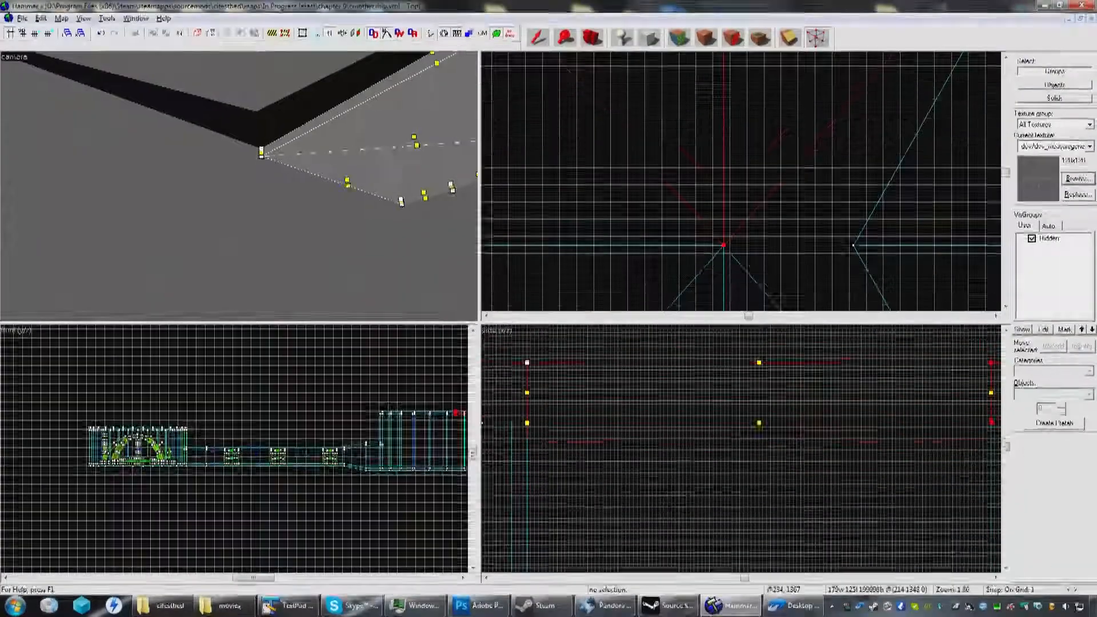
{"action": "left_click_drag", "start_coordinate": [766, 207], "coordinate": [725, 162]}
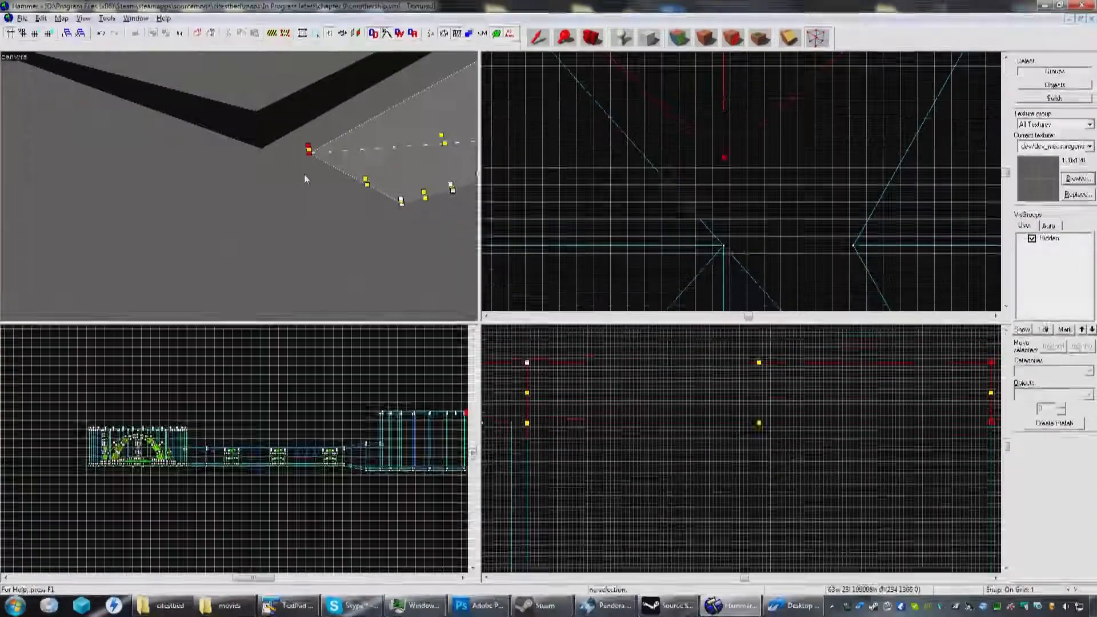
Step: Select the two ceiling wedges left of centre and move their shared centre vertex outward along the horizontal centre line
{"action": "left_click", "coordinate": [304, 177]}
{"action": "left_click", "coordinate": [220, 176], "text": "ctrl"}
{"action": "left_click", "coordinate": [290, 181]}
{"action": "left_click", "coordinate": [235, 197], "text": "ctrl"}
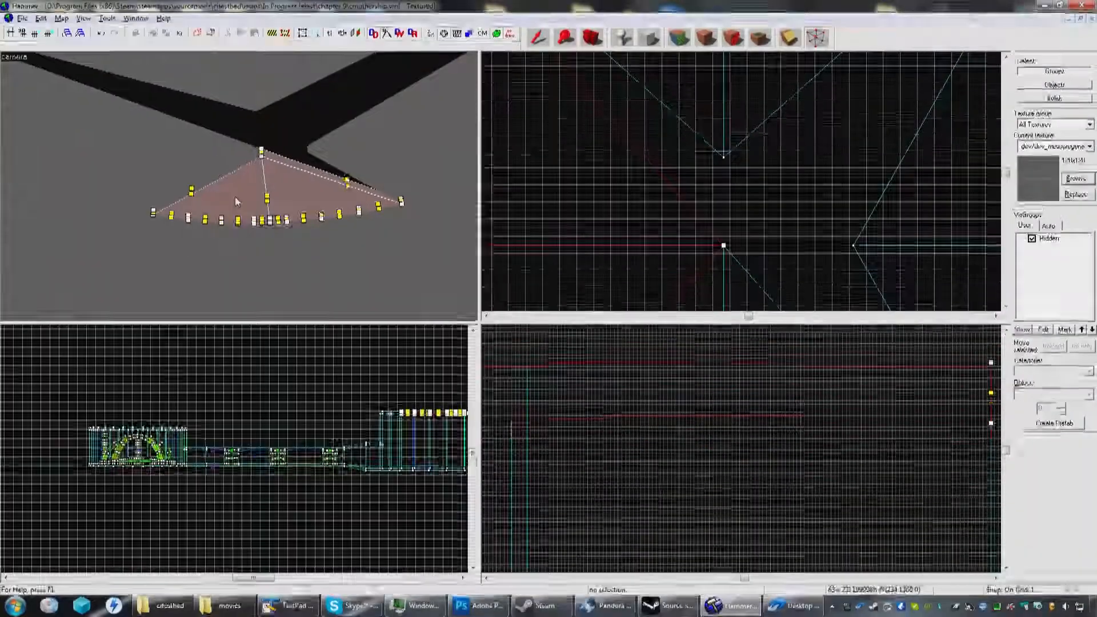
{"action": "middle_click_drag", "start_coordinate": [760, 166], "coordinate": [771, 157]}
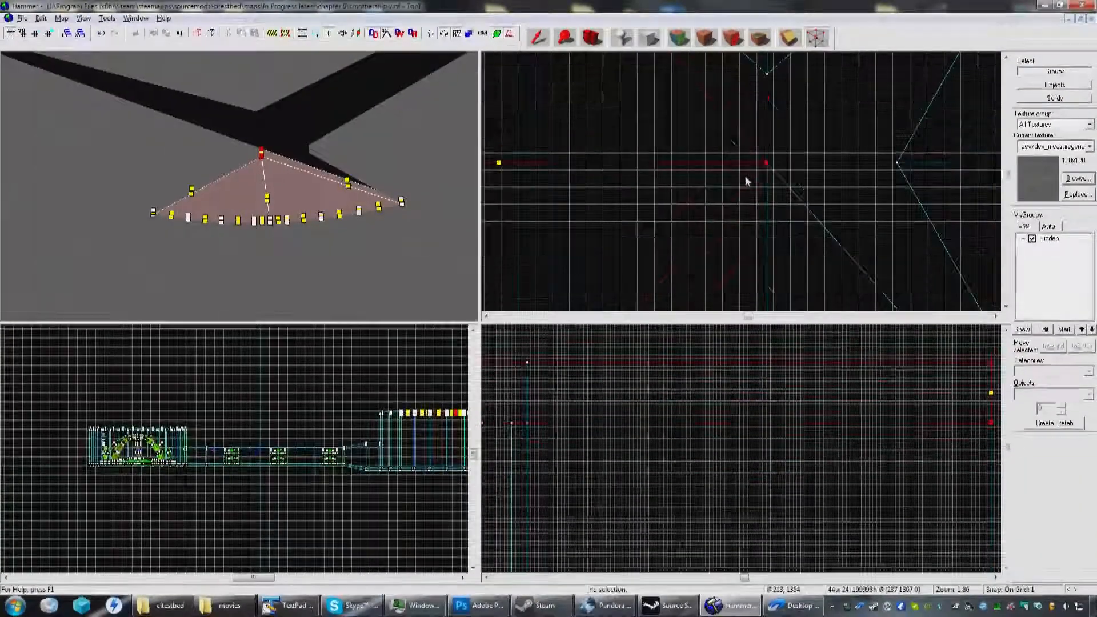
{"action": "left_click_drag", "start_coordinate": [768, 163], "coordinate": [736, 161]}
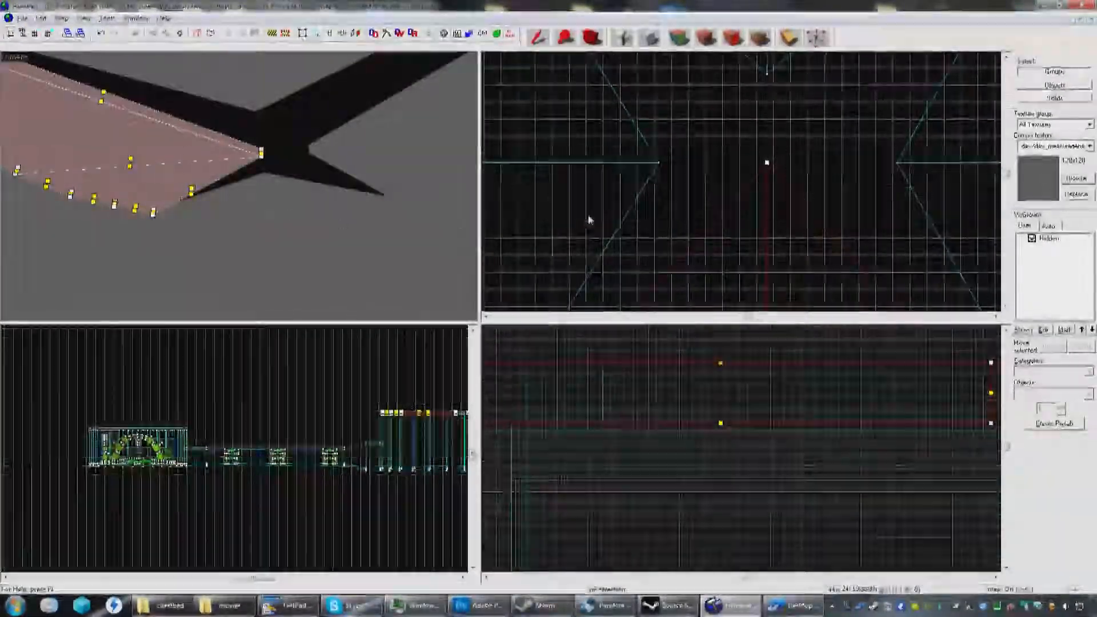
Step: Select the two ceiling wedges below the centre and move their shared centre vertex straight down along the vertical centre line
{"action": "scroll", "coordinate": [717, 191], "scroll_direction": "down", "scroll_amount": 6}
{"action": "middle_click_drag", "start_coordinate": [747, 196], "coordinate": [710, 176]}
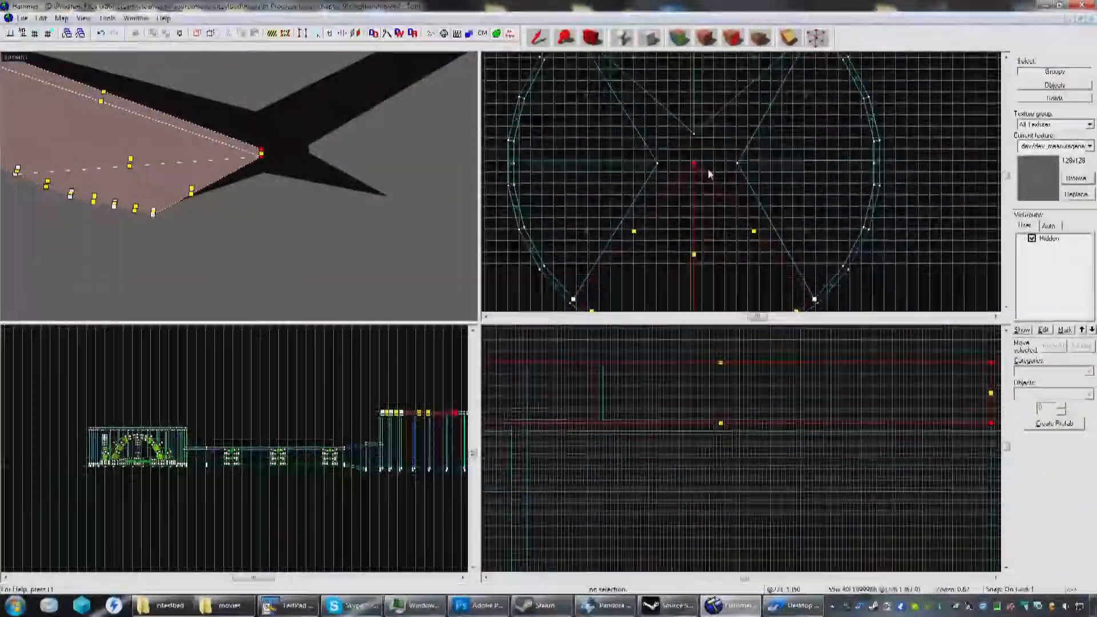
{"action": "left_click_drag", "start_coordinate": [694, 163], "coordinate": [695, 190]}
{"action": "scroll", "coordinate": [694, 186], "scroll_direction": "up", "scroll_amount": 6}
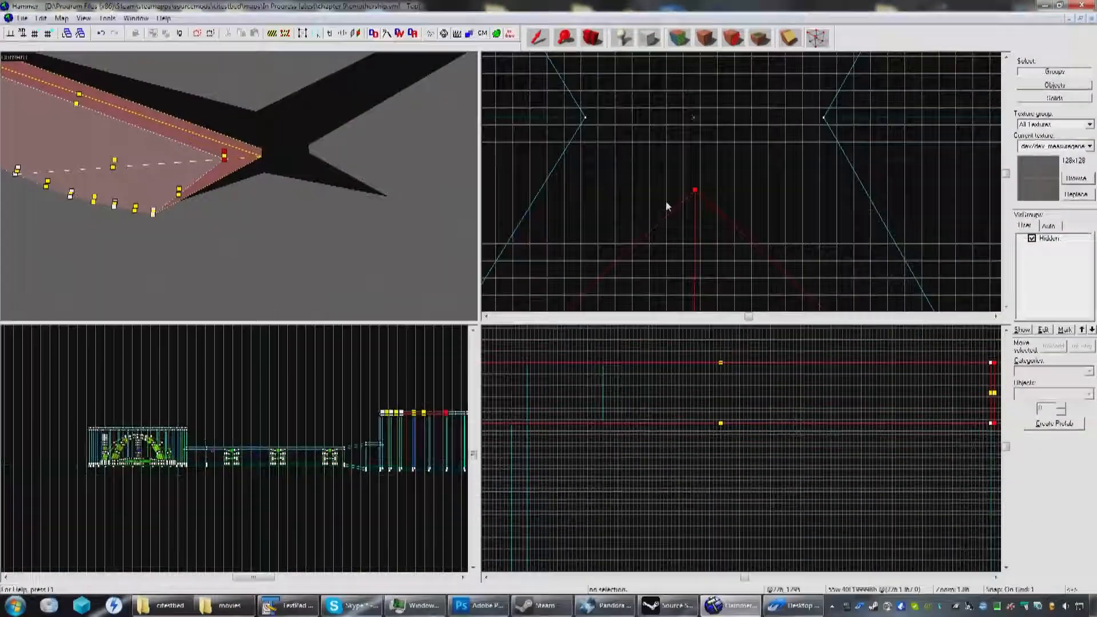
Step: Examine the star-shaped opening in the ceiling and the gaps between the wedge pairs in the camera and top views
{"action": "scroll", "coordinate": [697, 206], "scroll_direction": "down", "scroll_amount": 8}
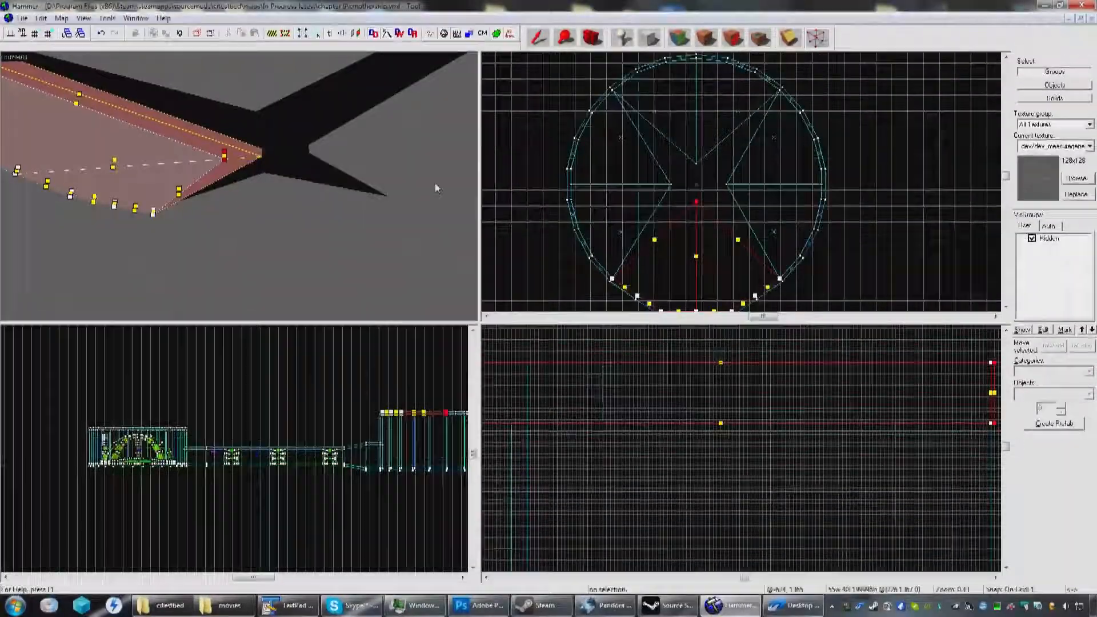
{"action": "key", "text": "z"}
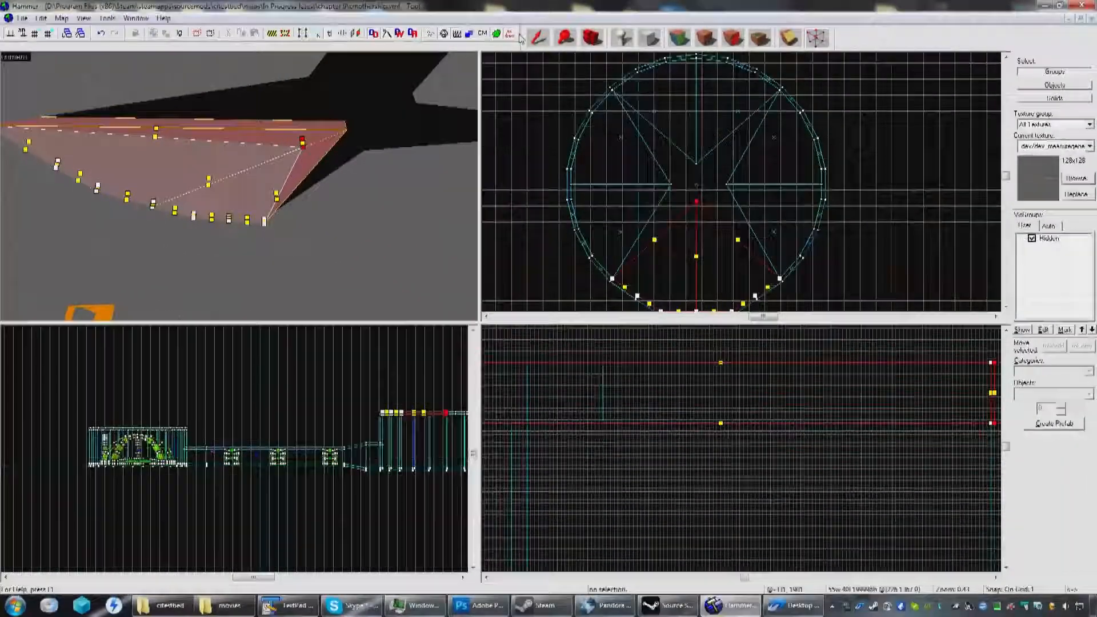
{"action": "key", "text": "shift+s"}
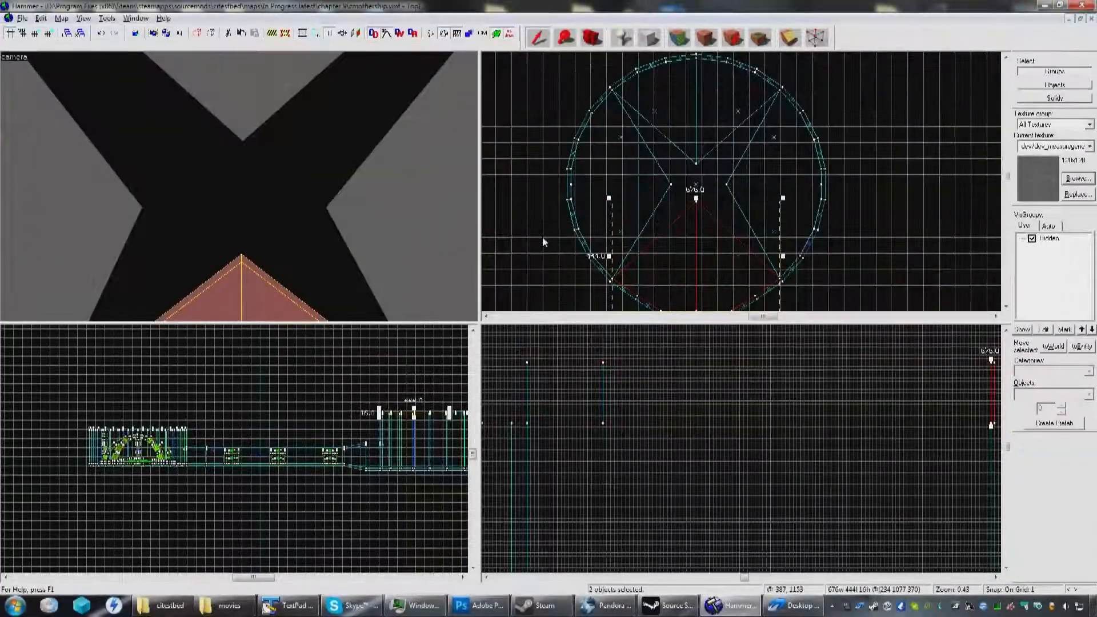
{"action": "scroll", "coordinate": [618, 149], "scroll_direction": "up", "scroll_amount": 5}
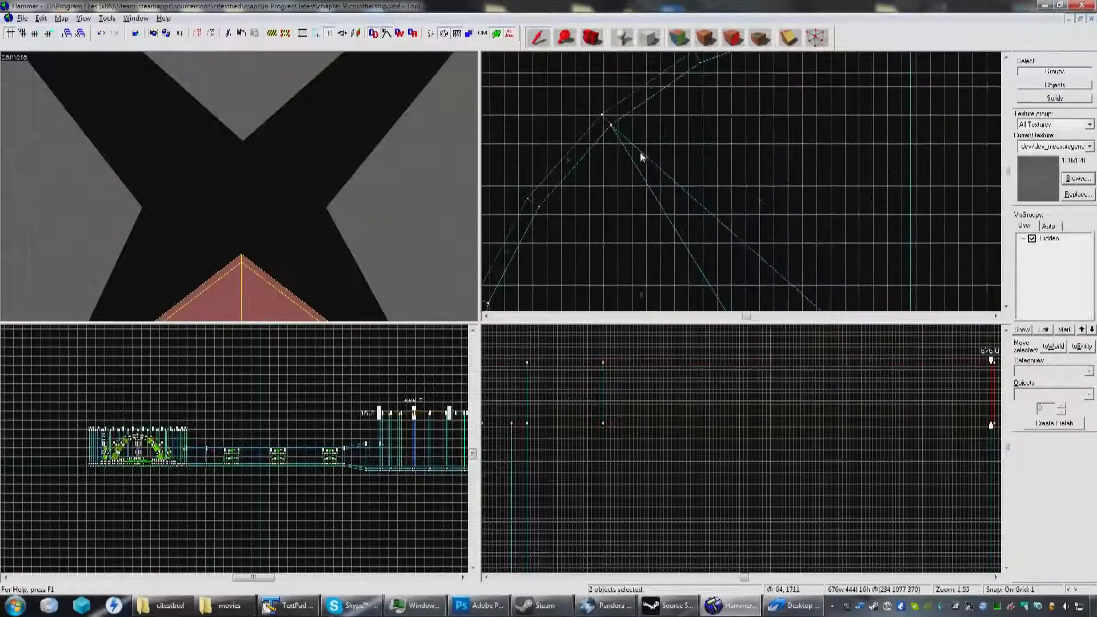
{"action": "scroll", "coordinate": [602, 128], "scroll_direction": "down", "scroll_amount": 4}
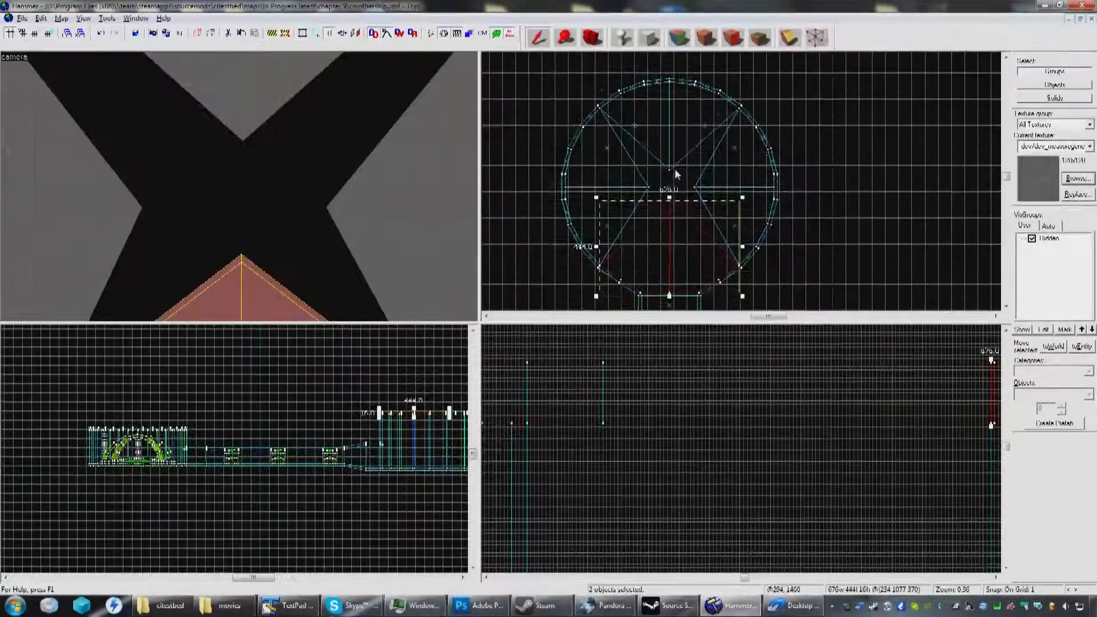
{"action": "scroll", "coordinate": [665, 173], "scroll_direction": "up", "scroll_amount": 4}
{"action": "scroll", "coordinate": [692, 183], "scroll_direction": "up", "scroll_amount": 10}
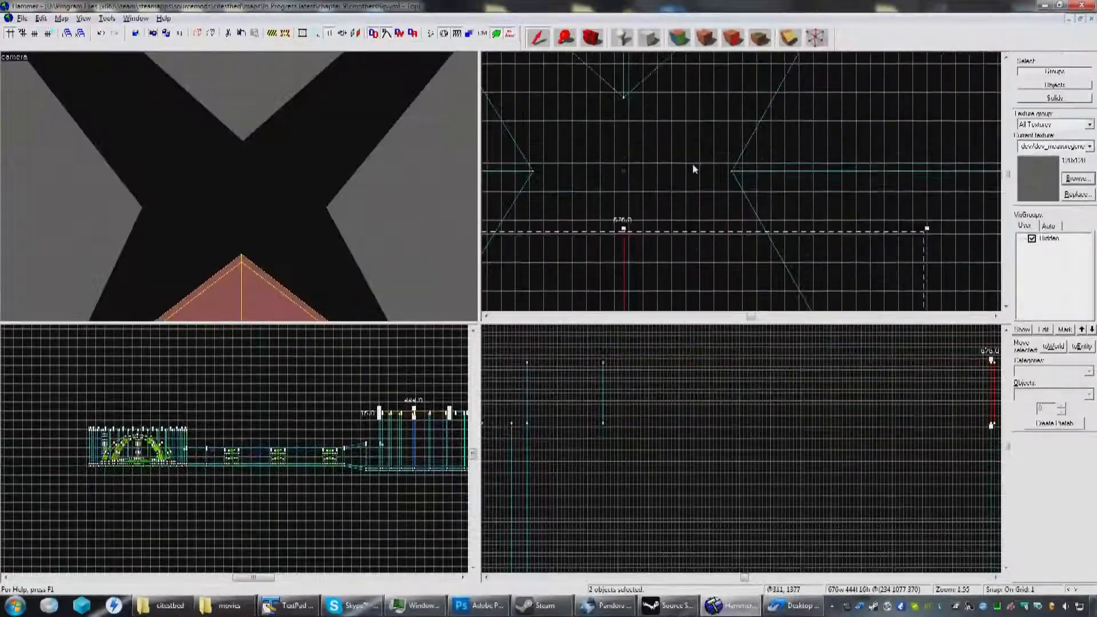
{"action": "scroll", "coordinate": [754, 174], "scroll_direction": "down", "scroll_amount": 10}
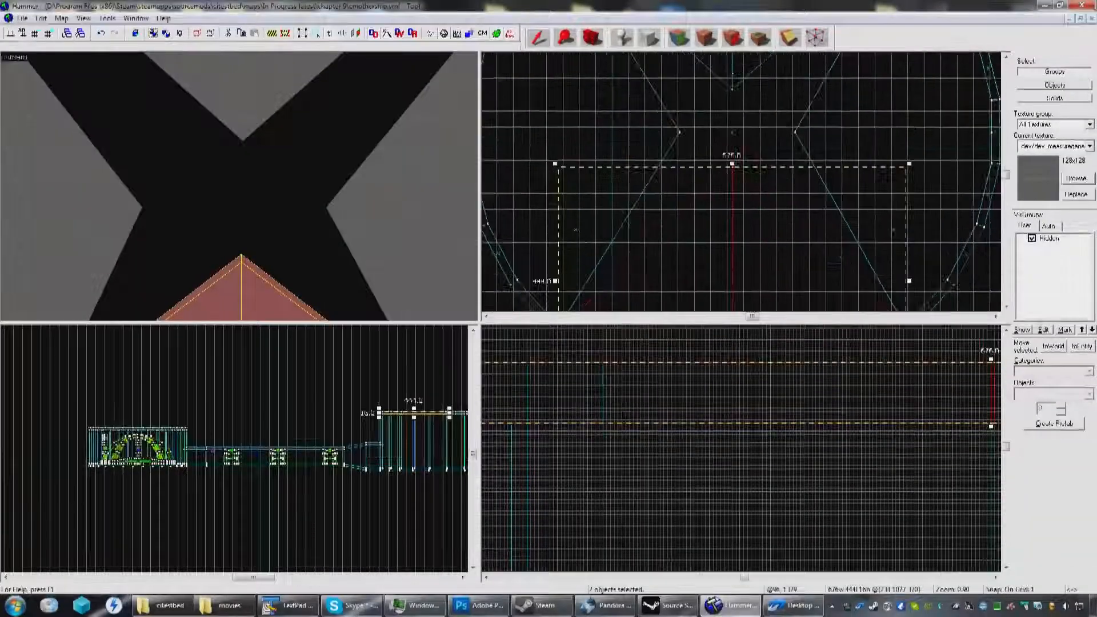
{"action": "mouse_move", "coordinate": [647, 167]}
{"action": "middle_mouse_down"}
{"action": "mouse_move", "coordinate": [647, 122]}
{"action": "mouse_move", "coordinate": [640, 188]}
{"action": "middle_mouse_up"}
Step: Clear the selection and create a wedge brush about 112 by 135 units and 16 units thick over the ceiling opening
{"action": "key", "text": "Escape"}
{"action": "middle_click_drag", "start_coordinate": [666, 176], "coordinate": [638, 197]}
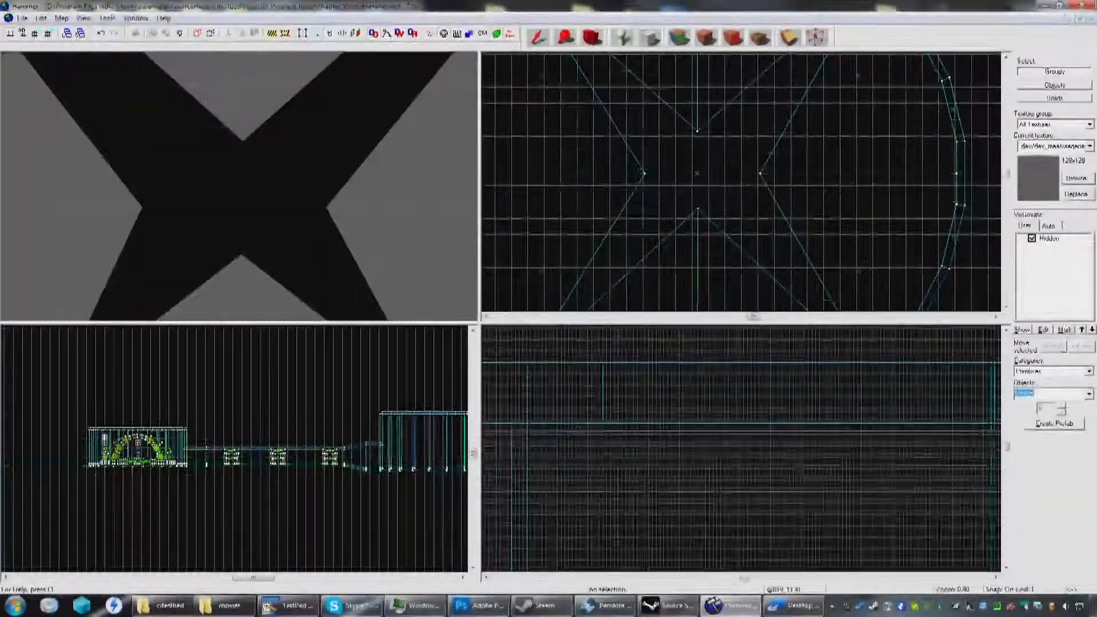
{"action": "middle_click_drag", "start_coordinate": [688, 162], "coordinate": [725, 229]}
{"action": "key", "text": "Return"}
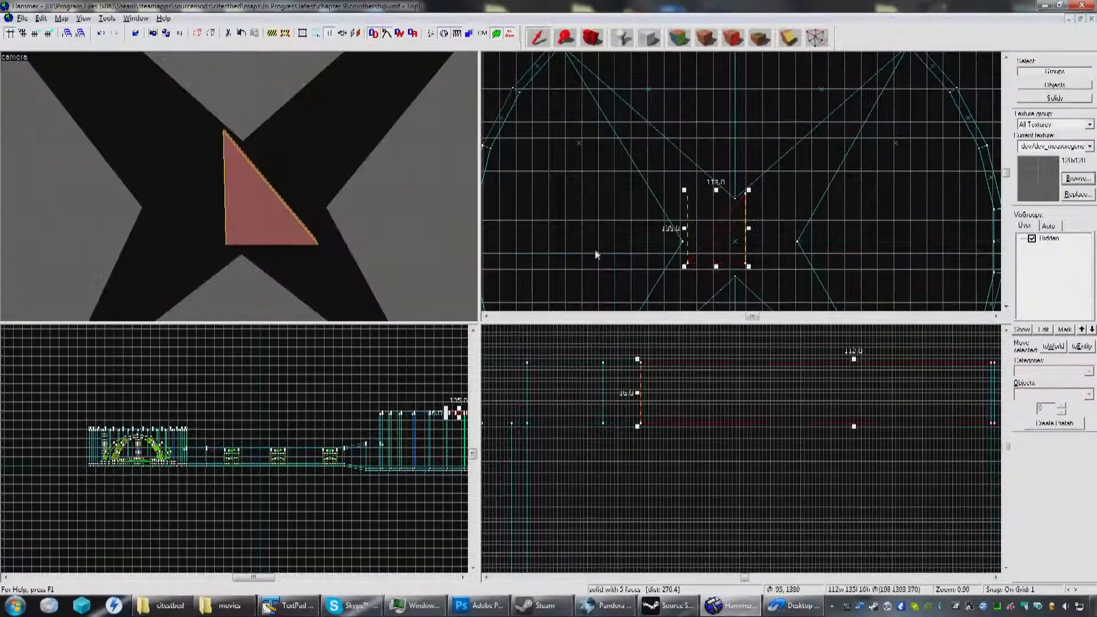
Step: Move the new wedge's upper vertex to the outer corner of the upper-right gap, where the neighbouring ceiling wedges meet
{"action": "left_click", "coordinate": [826, 38]}
{"action": "left_click_drag", "start_coordinate": [787, 166], "coordinate": [709, 205]}
{"action": "middle_click_drag", "start_coordinate": [744, 201], "coordinate": [639, 254]}
{"action": "left_click_drag", "start_coordinate": [640, 247], "coordinate": [804, 98]}
{"action": "scroll", "coordinate": [803, 100], "scroll_direction": "up", "scroll_amount": 15}
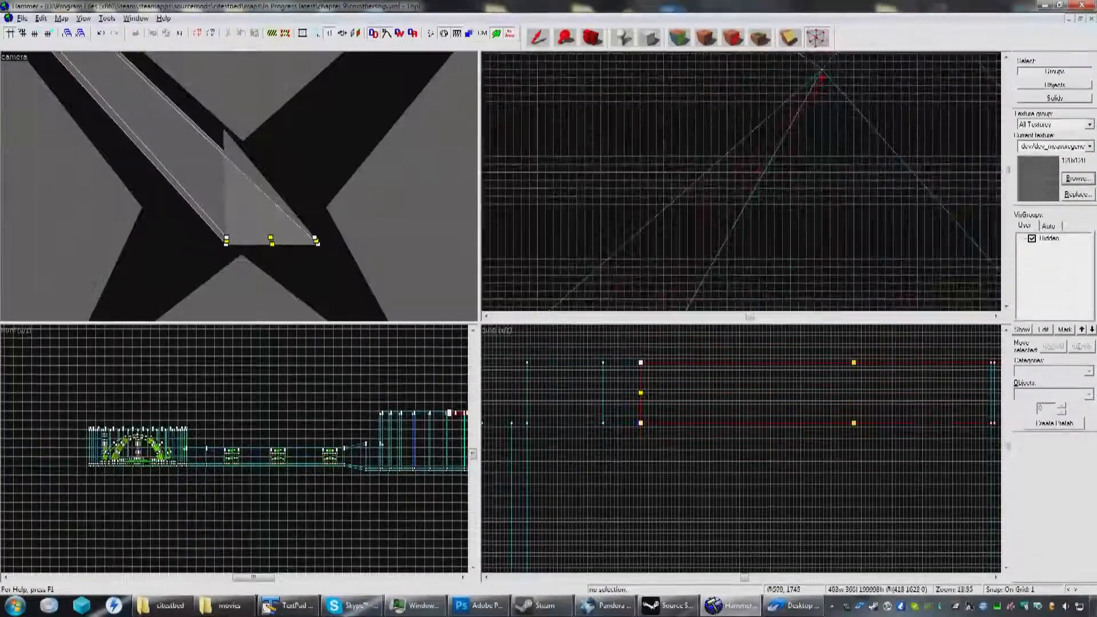
{"action": "scroll", "coordinate": [796, 118], "scroll_direction": "down", "scroll_amount": 12}
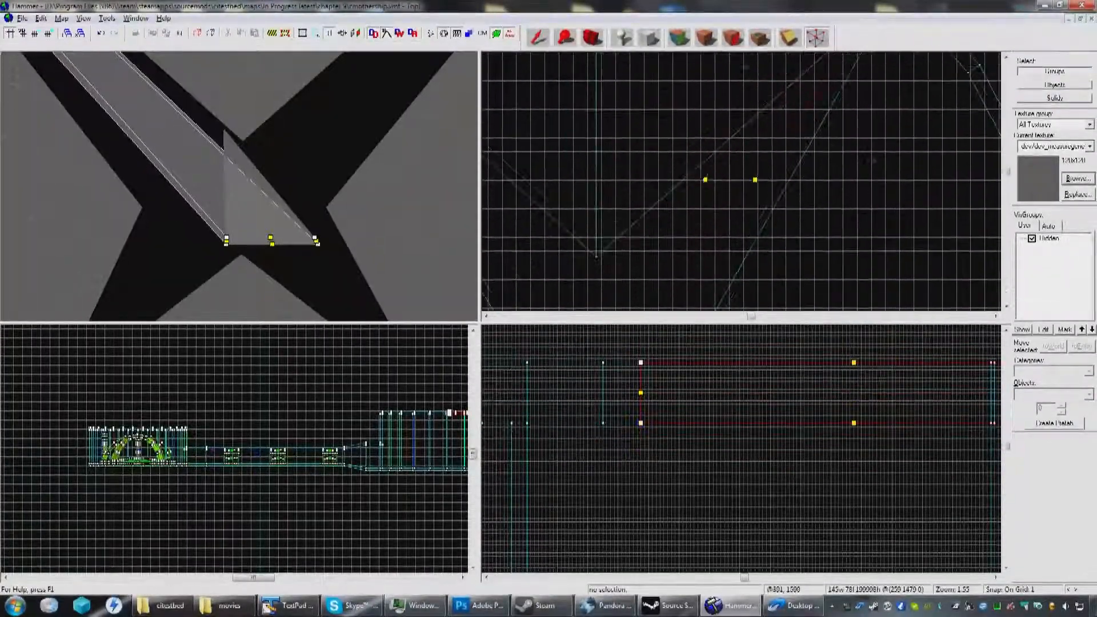
{"action": "scroll", "coordinate": [623, 232], "scroll_direction": "down", "scroll_amount": 8}
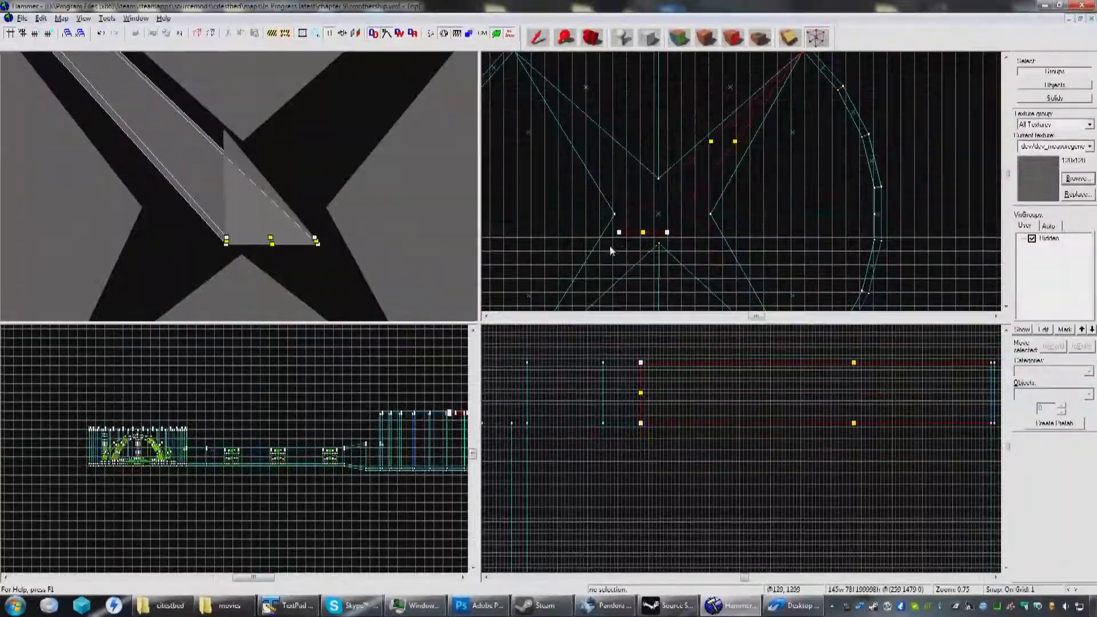
Step: Move the filler wedge's lower-left vertex onto the inner tip of the ceiling wedges above the centre
{"action": "left_click", "coordinate": [619, 232]}
{"action": "left_click_drag", "start_coordinate": [620, 233], "coordinate": [636, 224]}
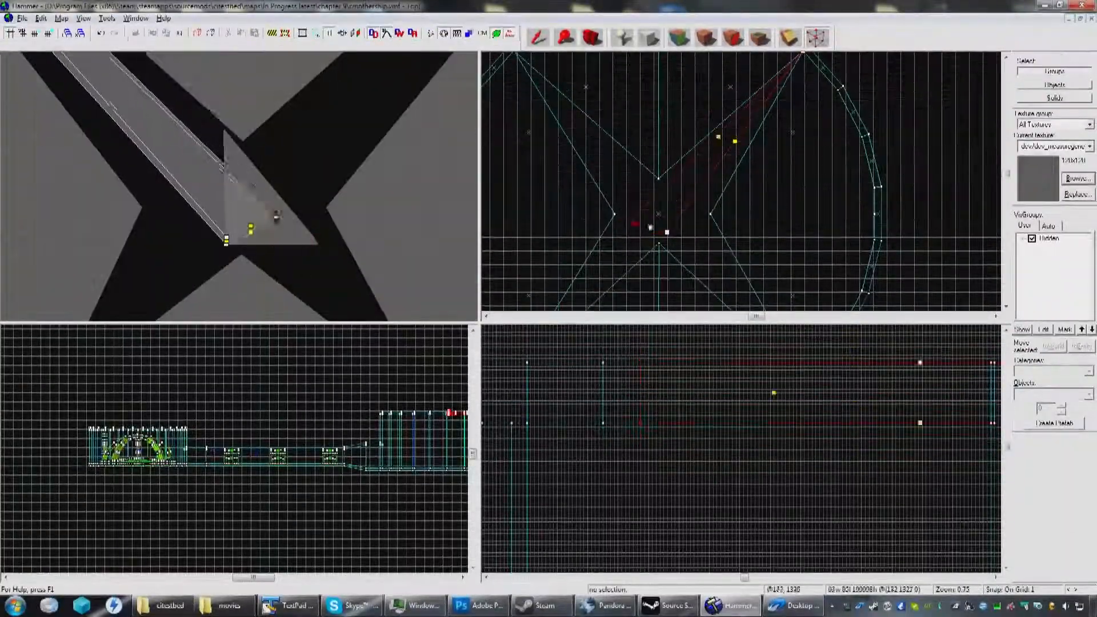
{"action": "scroll", "coordinate": [675, 223], "scroll_direction": "up", "scroll_amount": 8}
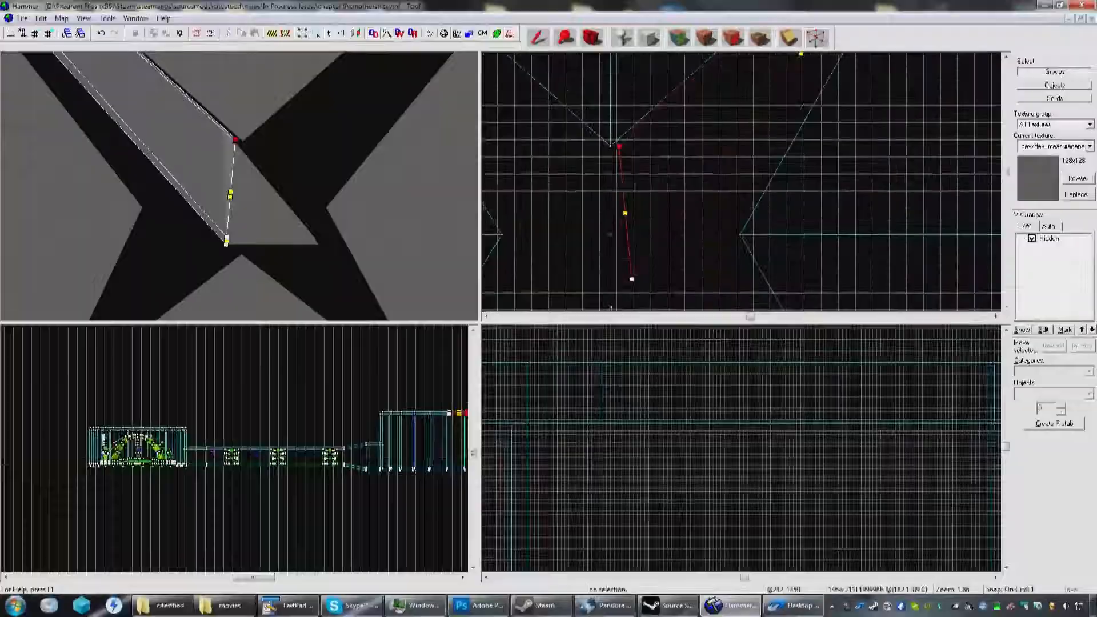
{"action": "scroll", "coordinate": [624, 147], "scroll_direction": "down", "scroll_amount": 5}
{"action": "scroll", "coordinate": [623, 147], "scroll_direction": "up", "scroll_amount": 8}
{"action": "left_click_drag", "start_coordinate": [622, 155], "coordinate": [604, 154]}
{"action": "scroll", "coordinate": [605, 155], "scroll_direction": "up", "scroll_amount": 9}
{"action": "scroll", "coordinate": [612, 156], "scroll_direction": "down", "scroll_amount": 10}
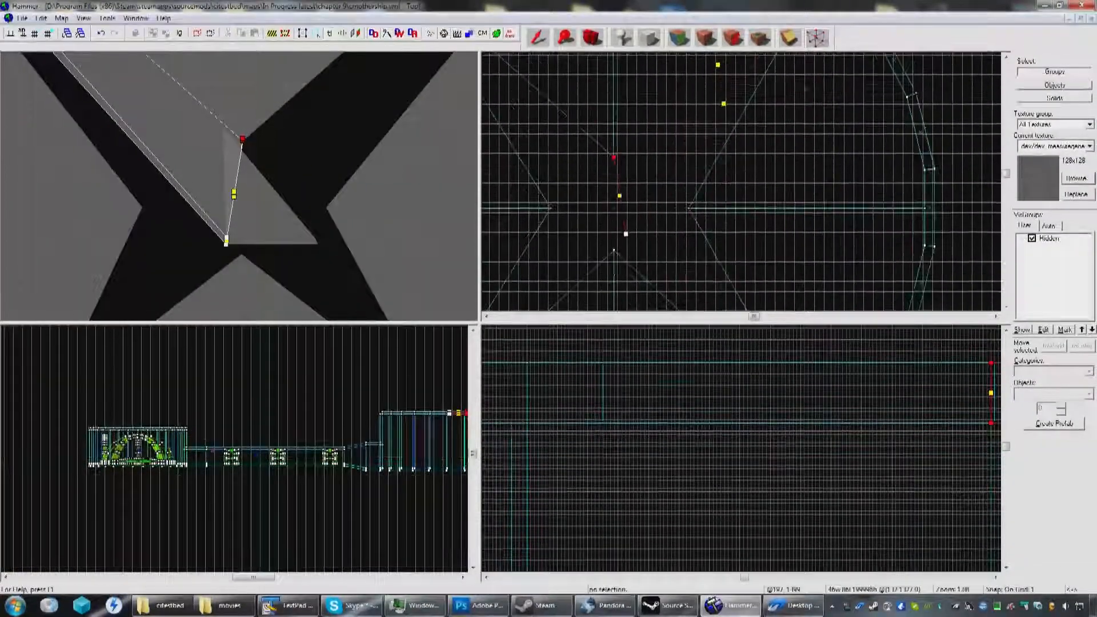
Step: Move the filler wedge's remaining inner vertex onto the inner tip of the ceiling wedges right of centre
{"action": "left_click", "coordinate": [611, 244]}
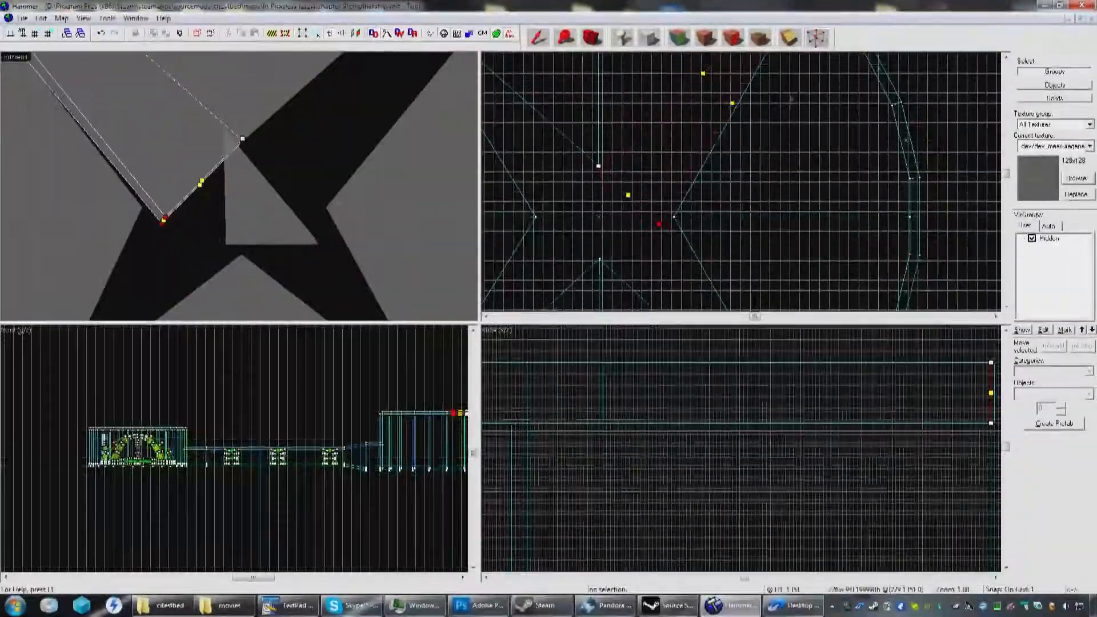
{"action": "scroll", "coordinate": [669, 223], "scroll_direction": "up", "scroll_amount": 11}
{"action": "left_click_drag", "start_coordinate": [659, 224], "coordinate": [701, 191]}
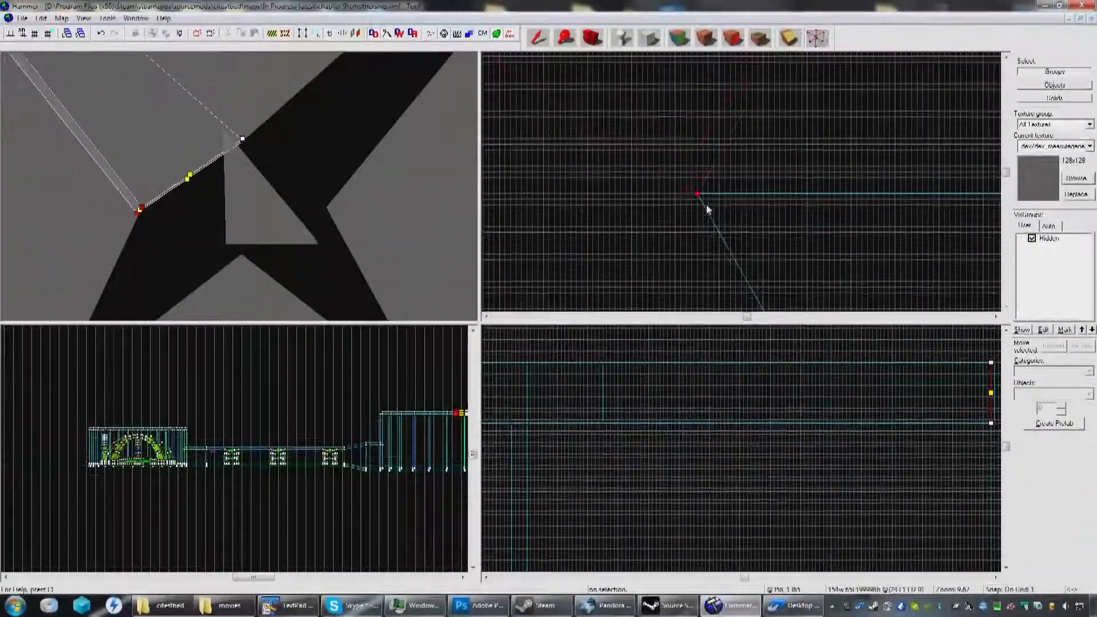
{"action": "scroll", "coordinate": [705, 204], "scroll_direction": "down", "scroll_amount": 15}
{"action": "middle_click_drag", "start_coordinate": [690, 207], "coordinate": [710, 244]}
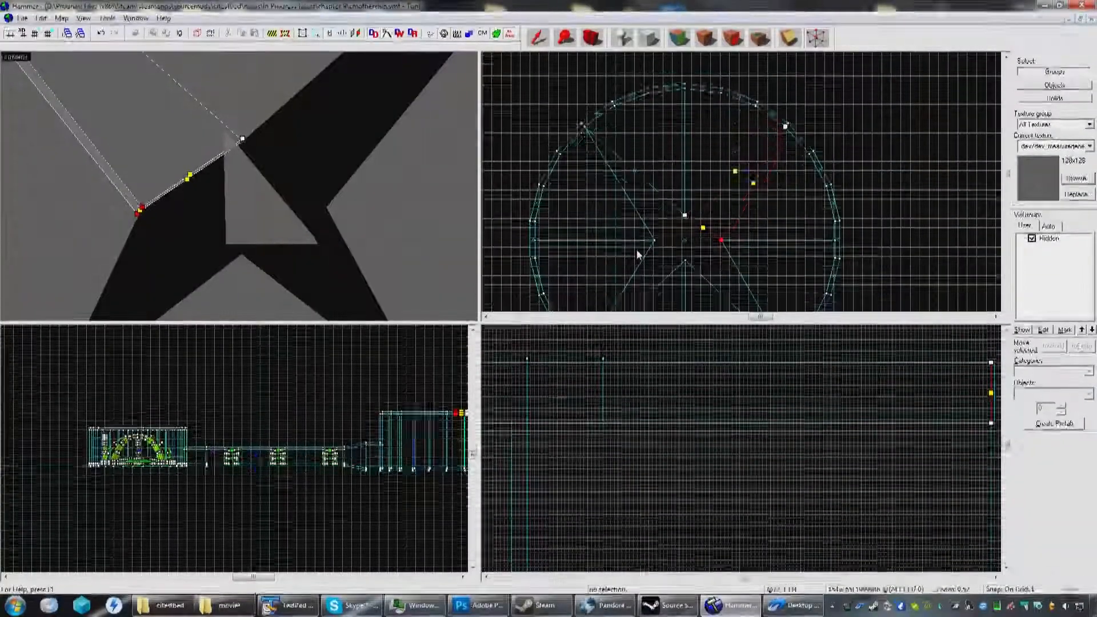
Step: Copy the filler brush from the upper-right gap toward the upper-left gap in the ceiling
{"action": "scroll", "coordinate": [709, 220], "scroll_direction": "up", "scroll_amount": 7}
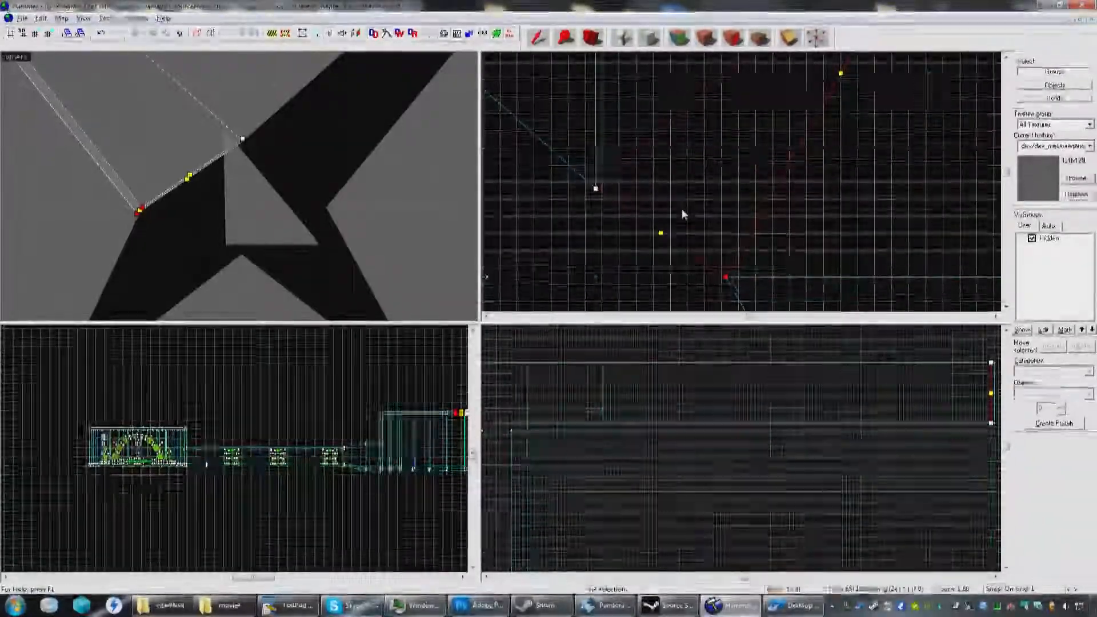
{"action": "scroll", "coordinate": [685, 214], "scroll_direction": "down", "scroll_amount": 5}
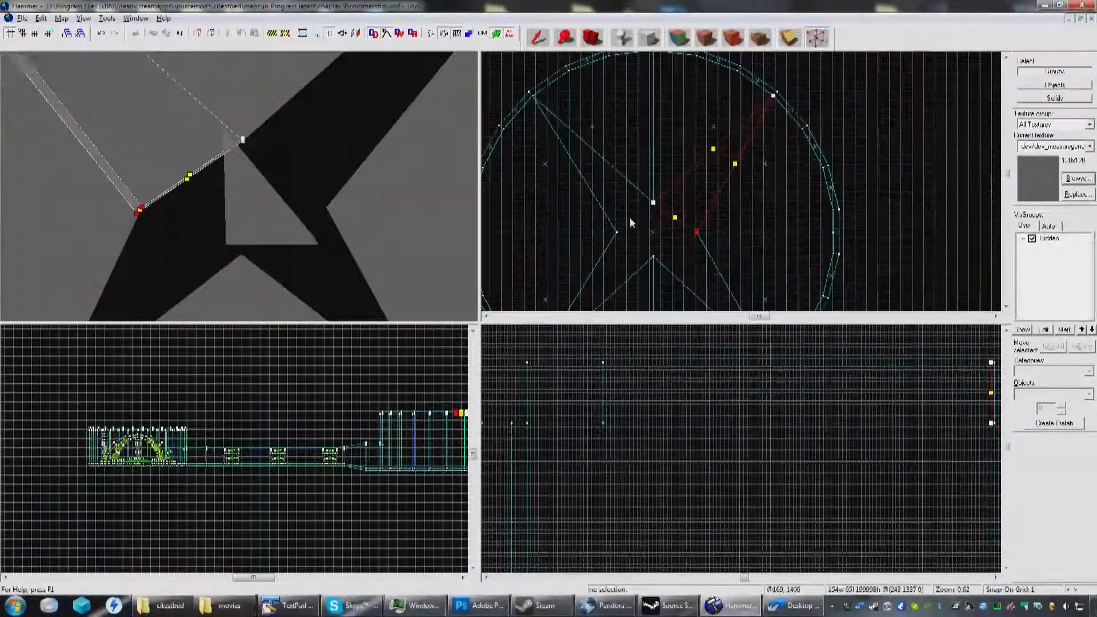
{"action": "left_click", "coordinate": [538, 39]}
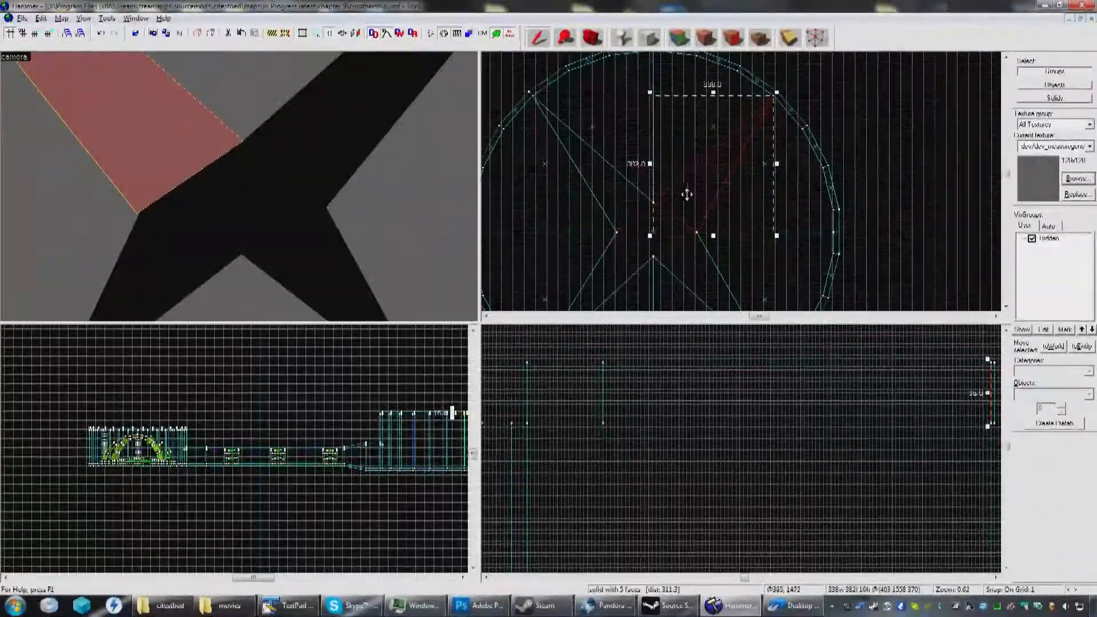
{"action": "left_click_drag", "start_coordinate": [688, 188], "coordinate": [603, 203]}
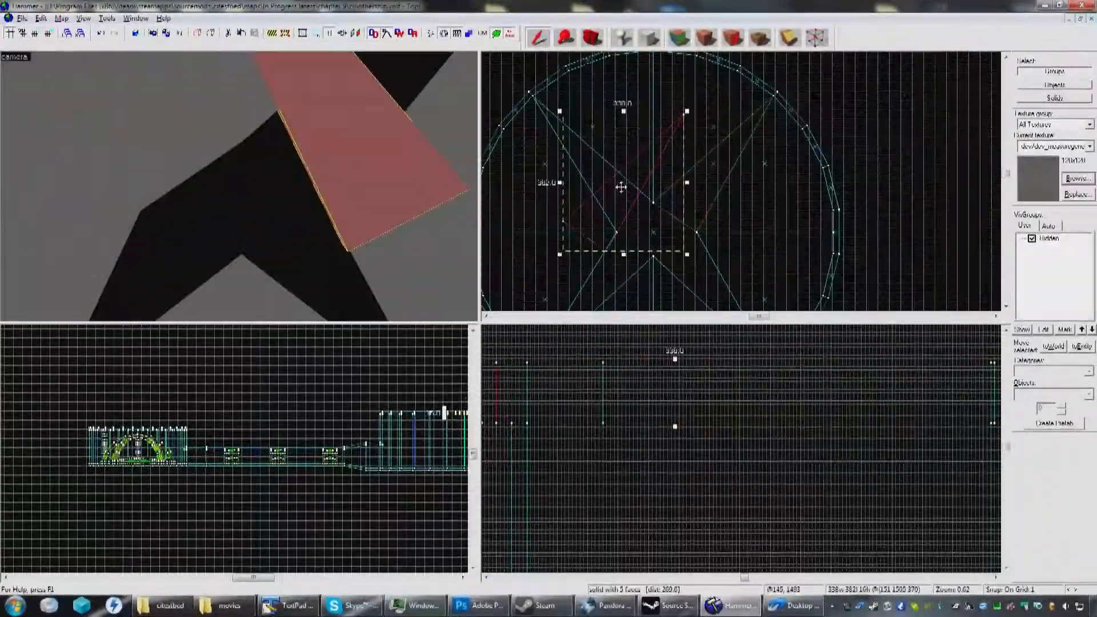